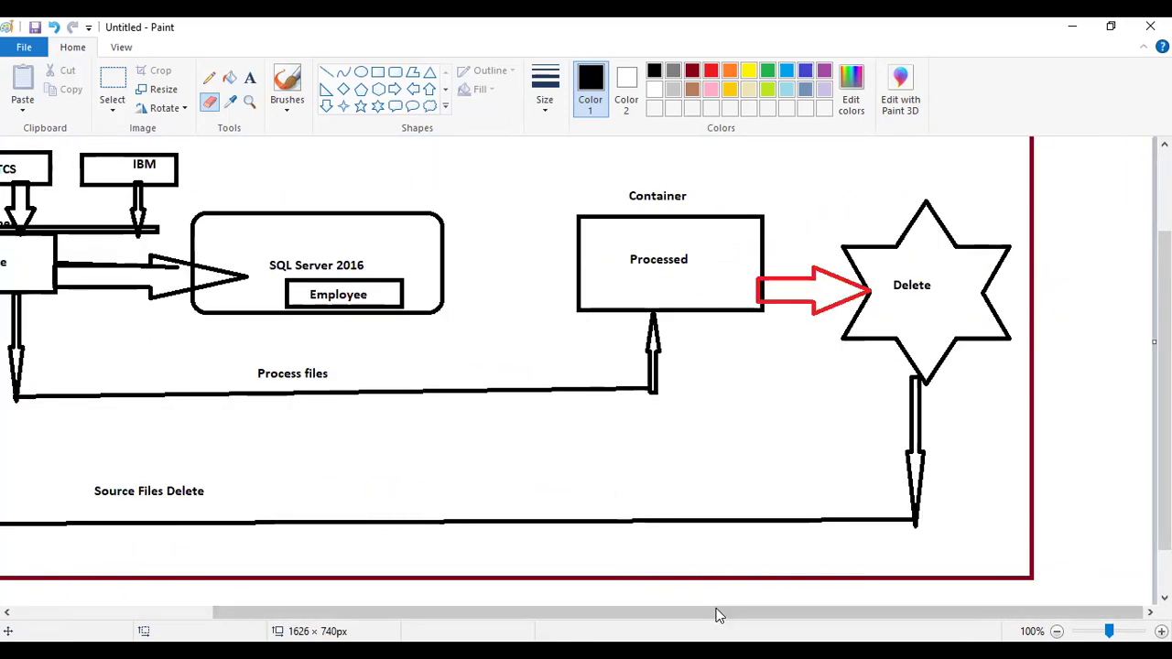
- Scroll the Paint diagram fully left and zoom out so the whole pipeline fits
drag(576, 623, 162, 597)
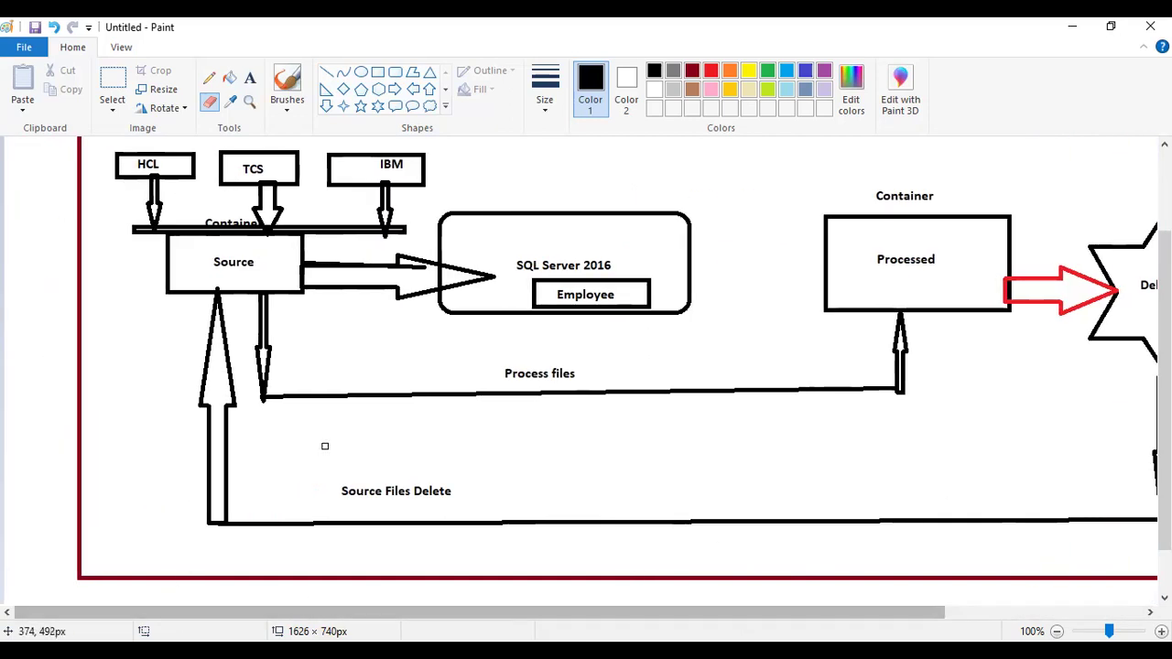
ctrl+scroll(361, 372, down, 1)
ctrl+scroll(362, 372, up, 1)
ctrl+scroll(362, 373, down, 1)
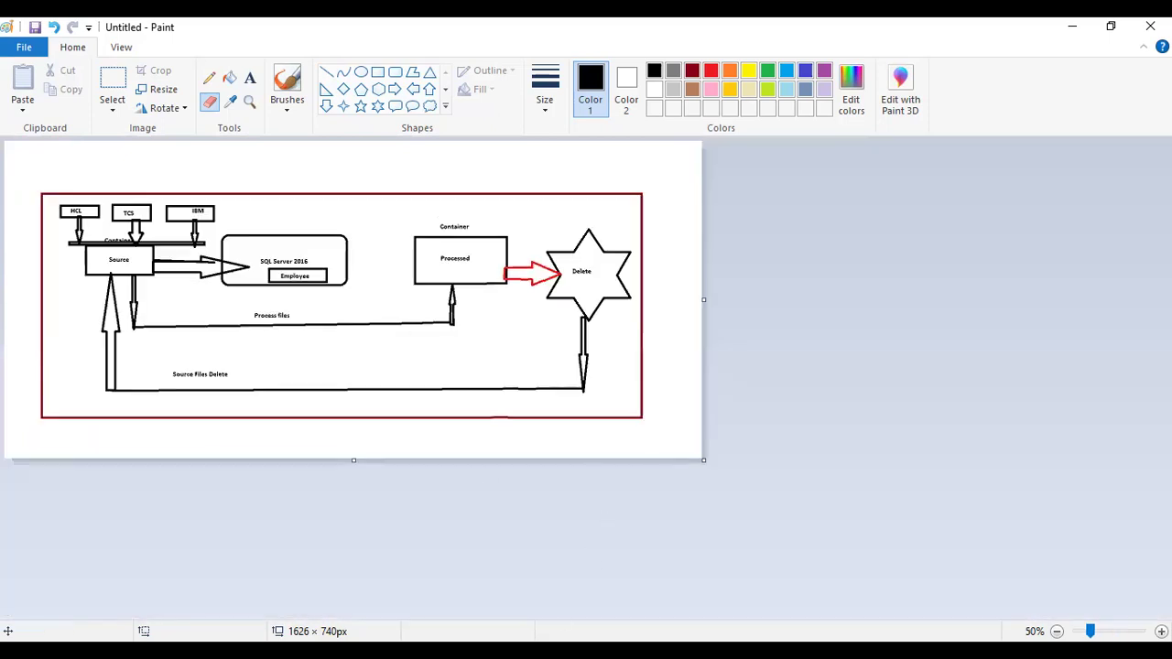
key(alt+Tab)
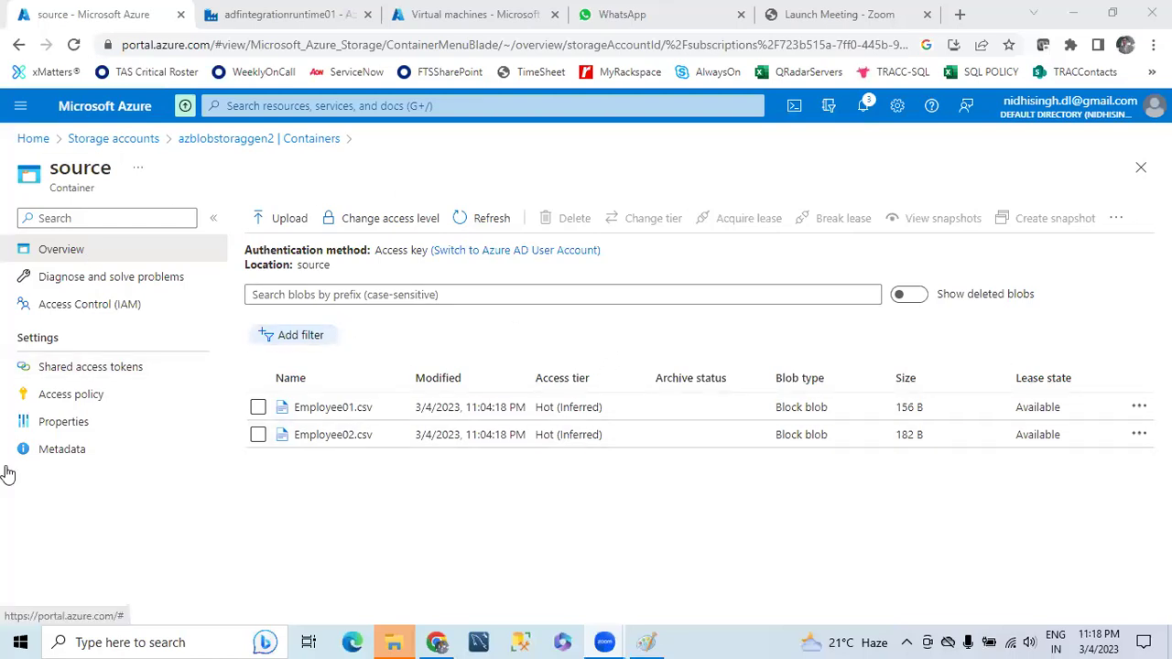
- Navigate to azblobstoraggen2's source container and open Employee01.csv
click(128, 140)
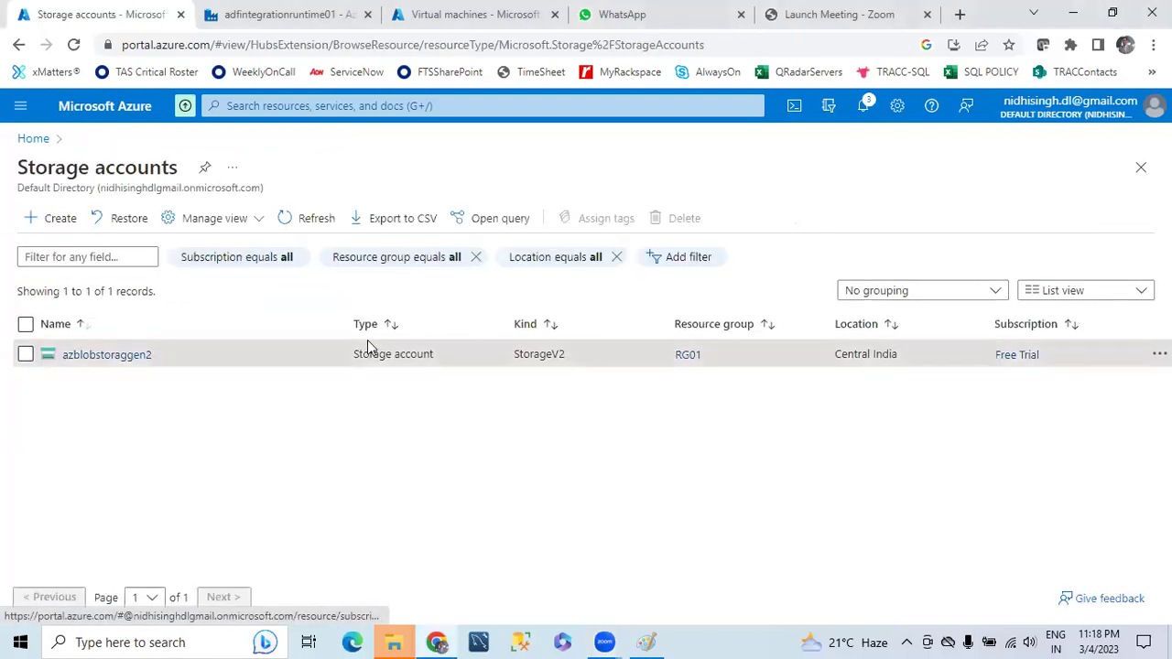
click(114, 355)
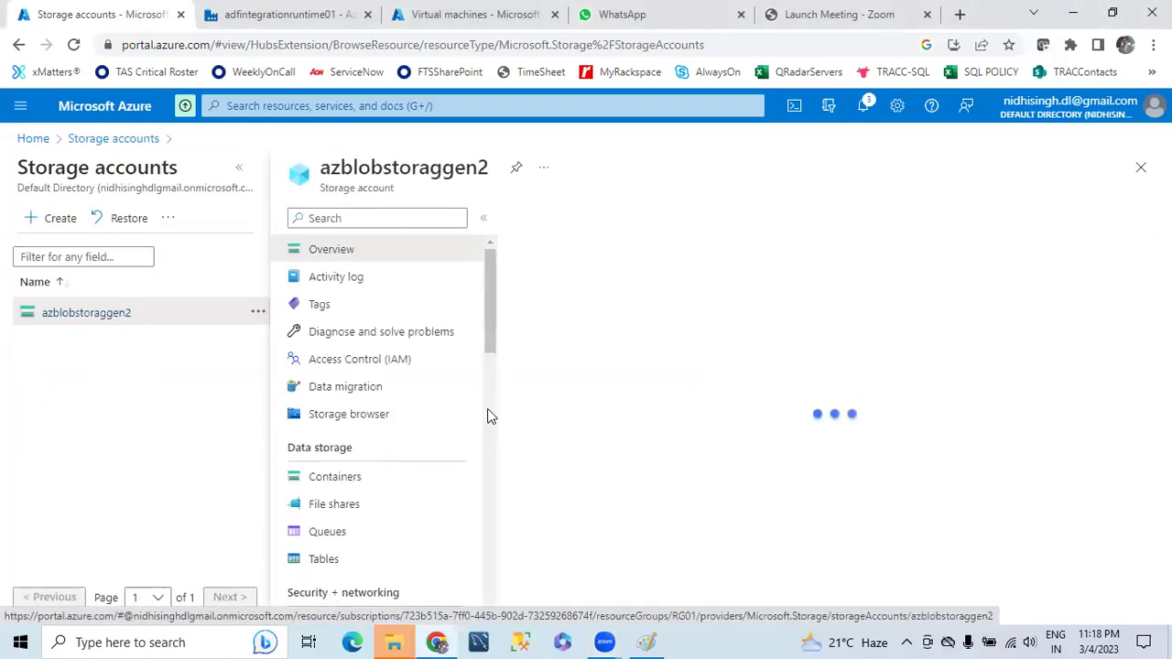
scroll(337, 423, down, 2)
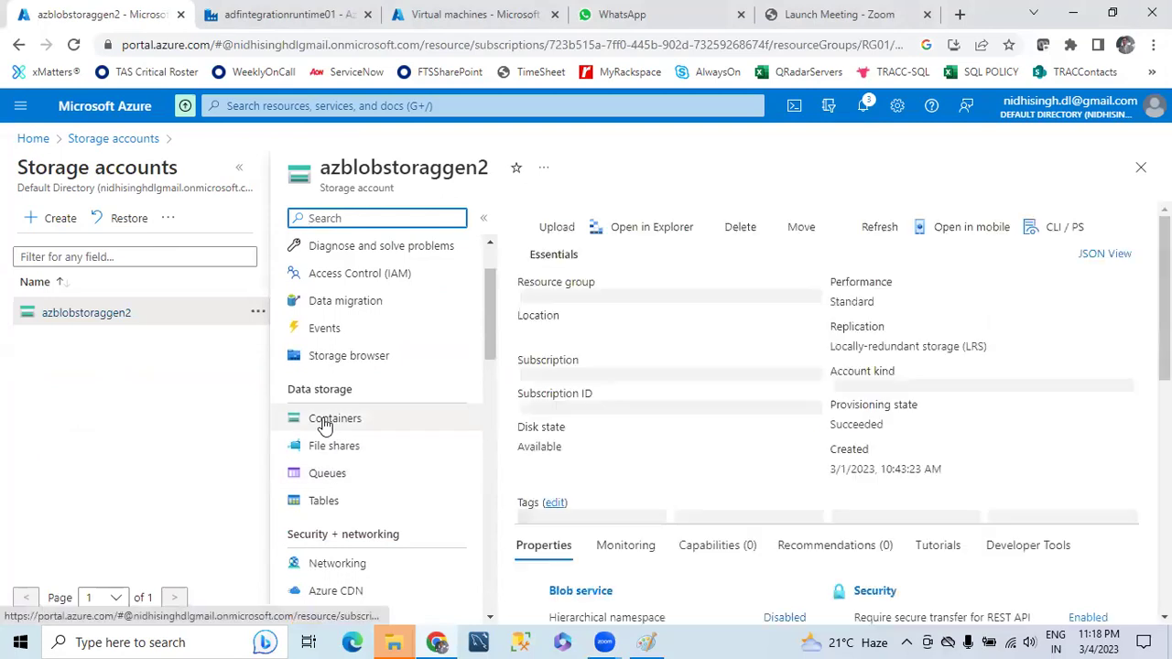
click(336, 419)
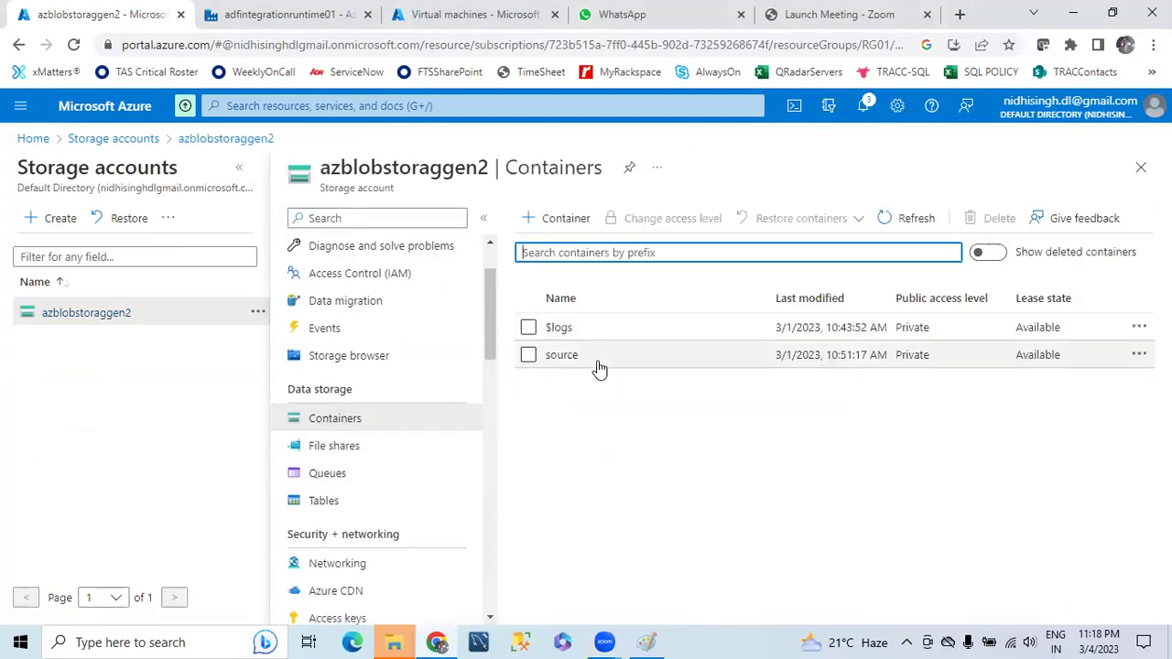
click(561, 355)
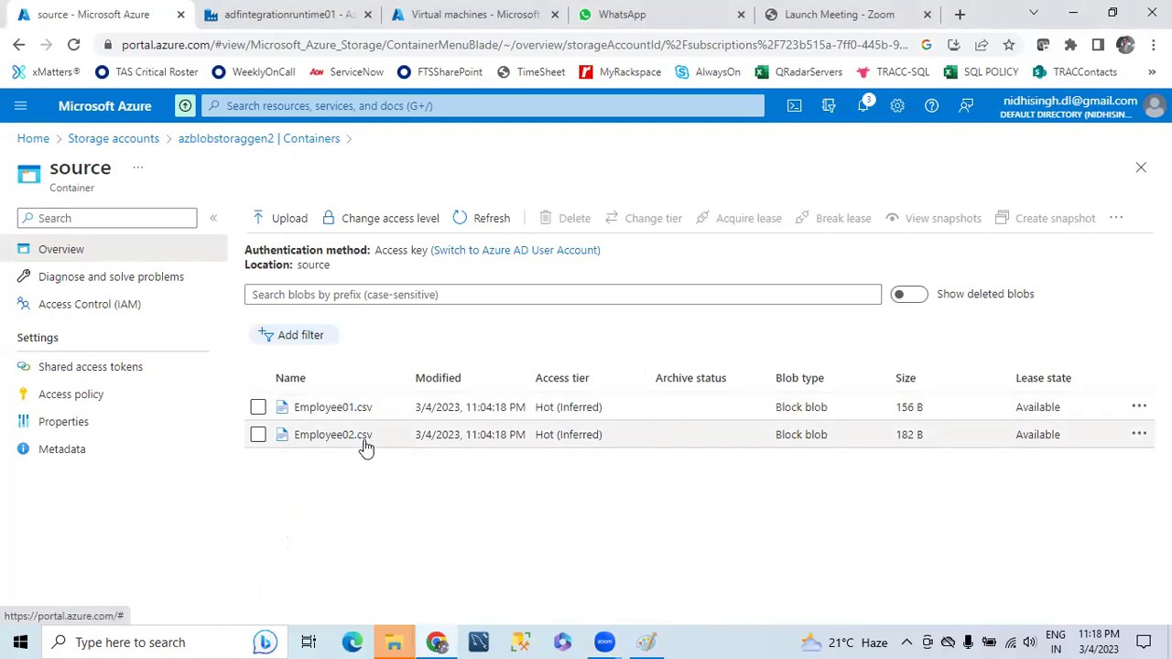
click(333, 407)
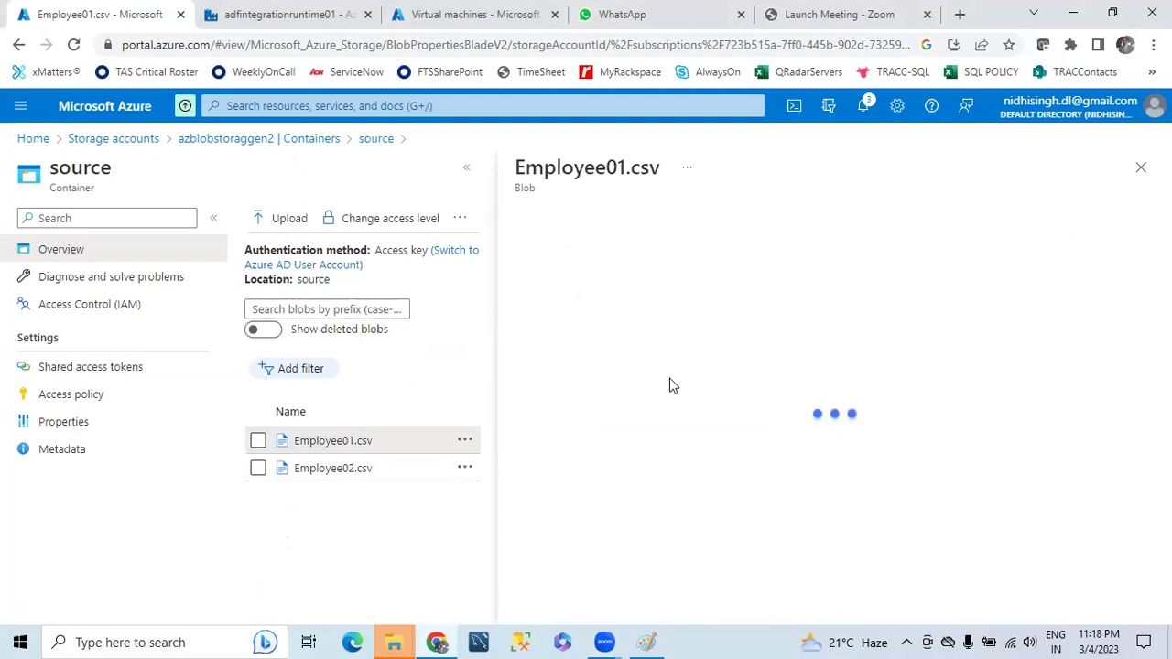
- Preview Employee01.csv as a table and highlight the Empno, Ename, Salary, Deptno headers
click(744, 261)
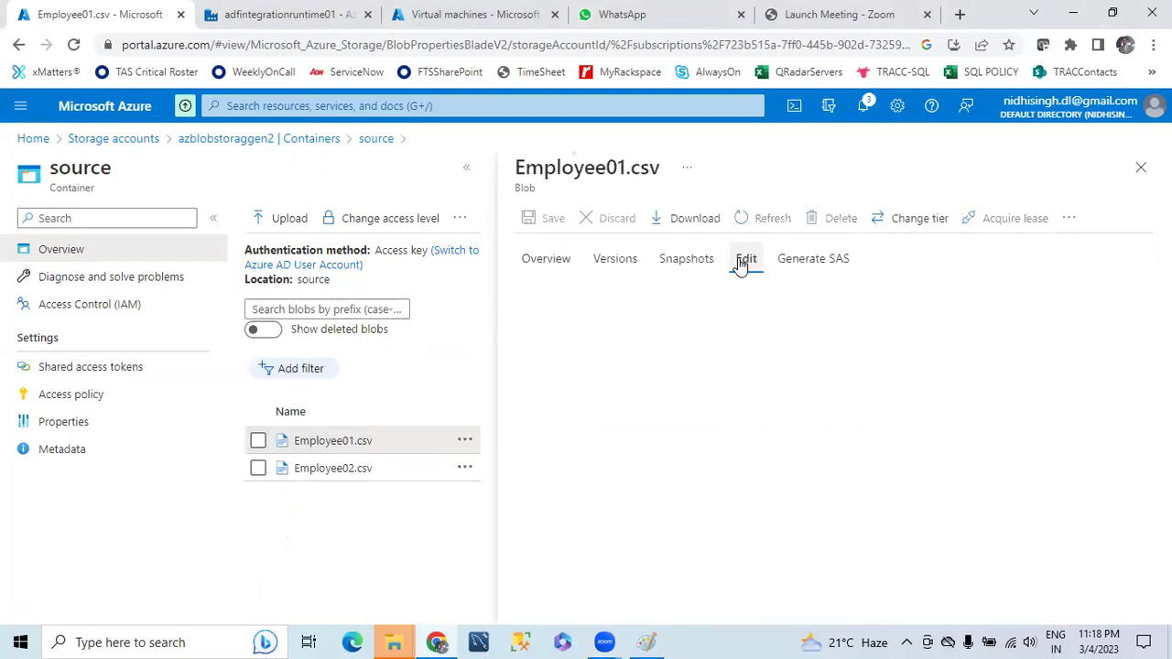
click(689, 540)
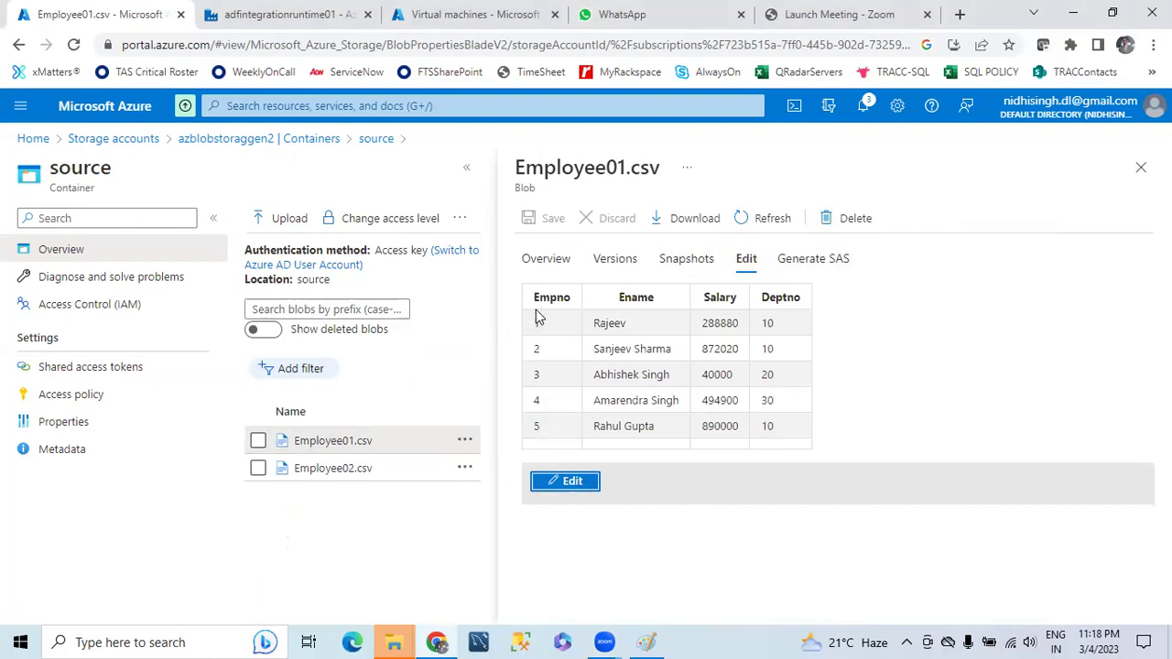
drag(536, 306, 810, 300)
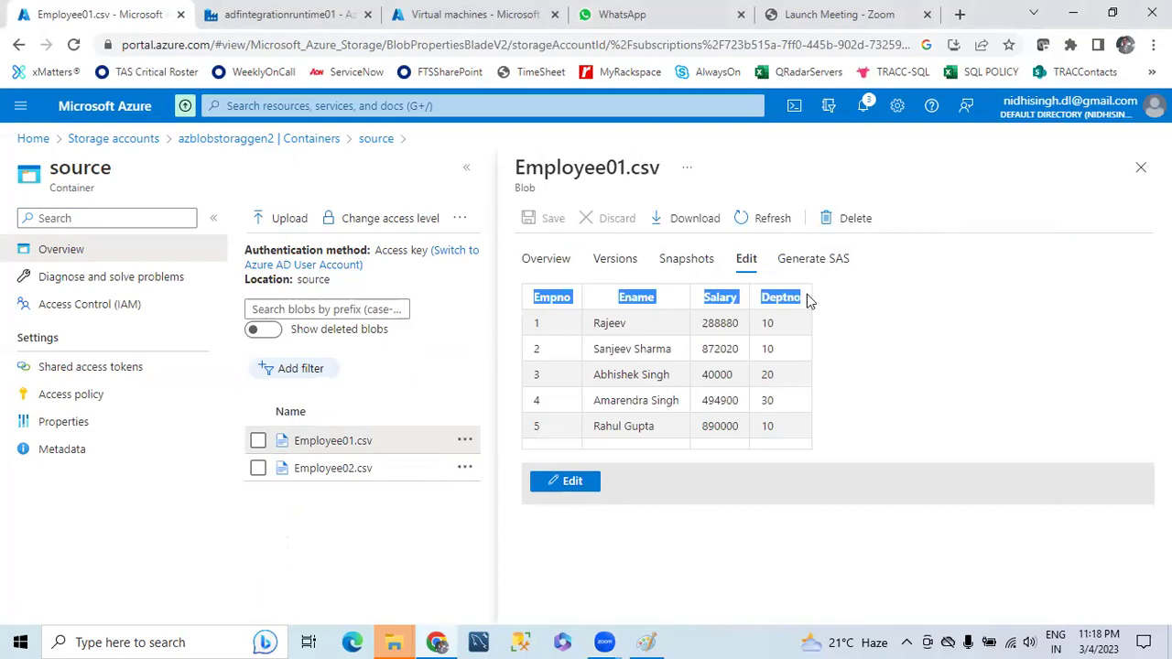
drag(551, 298, 806, 306)
click(553, 330)
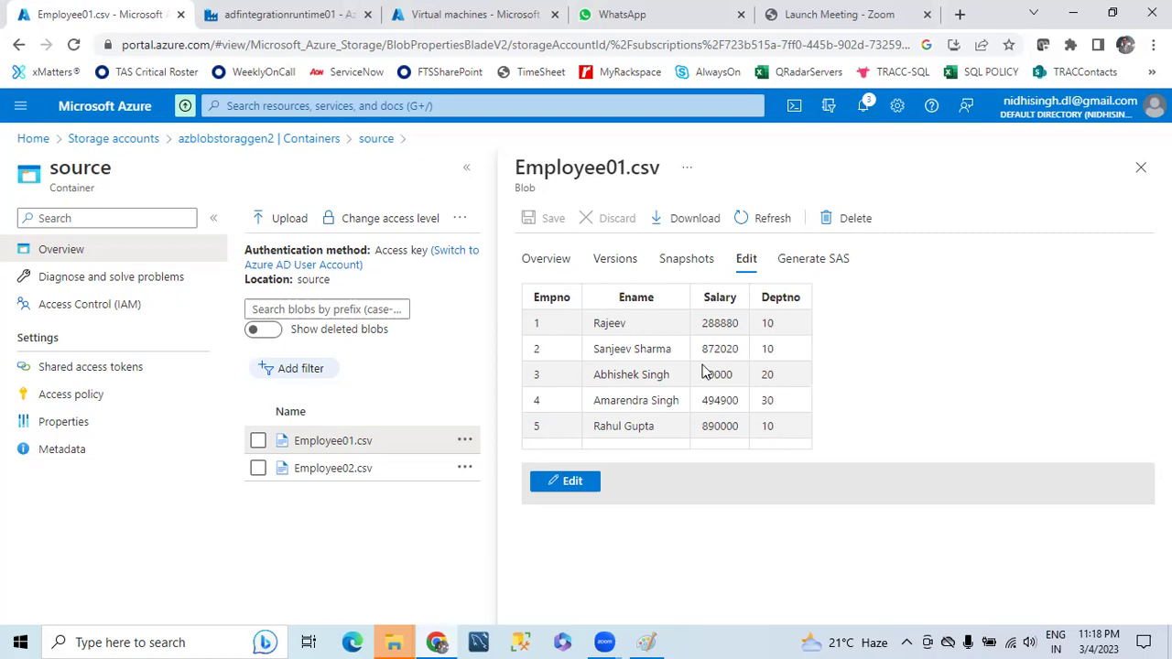
- Open Employee02.csv and preview its contents as a table
click(322, 470)
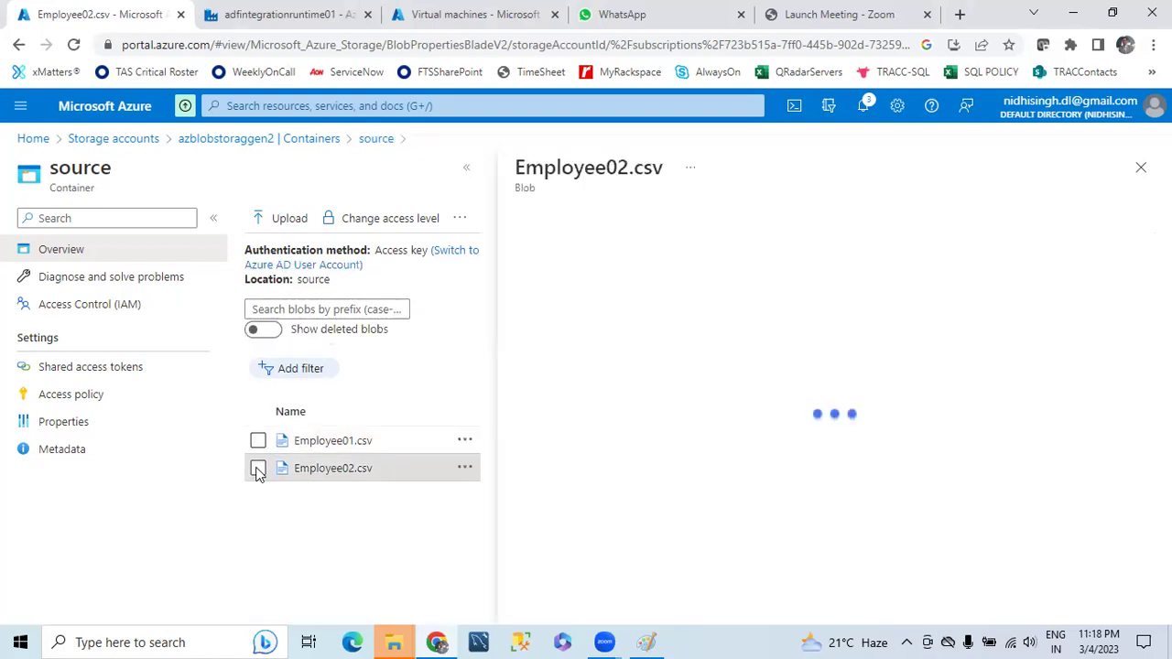
click(259, 470)
click(755, 264)
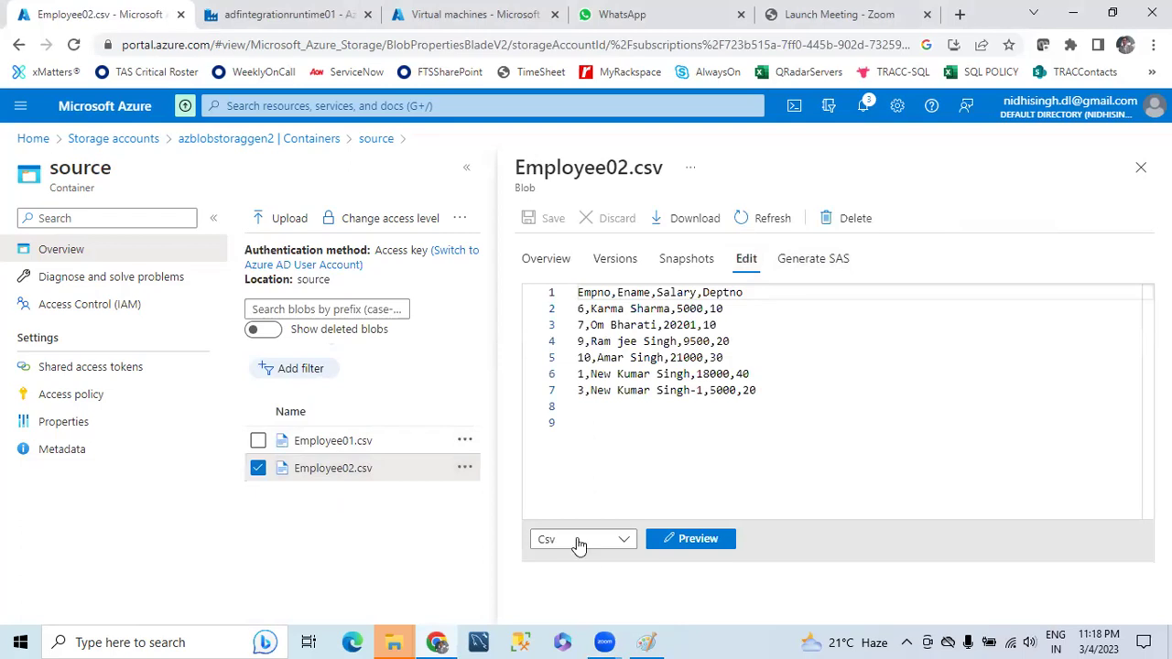
click(698, 540)
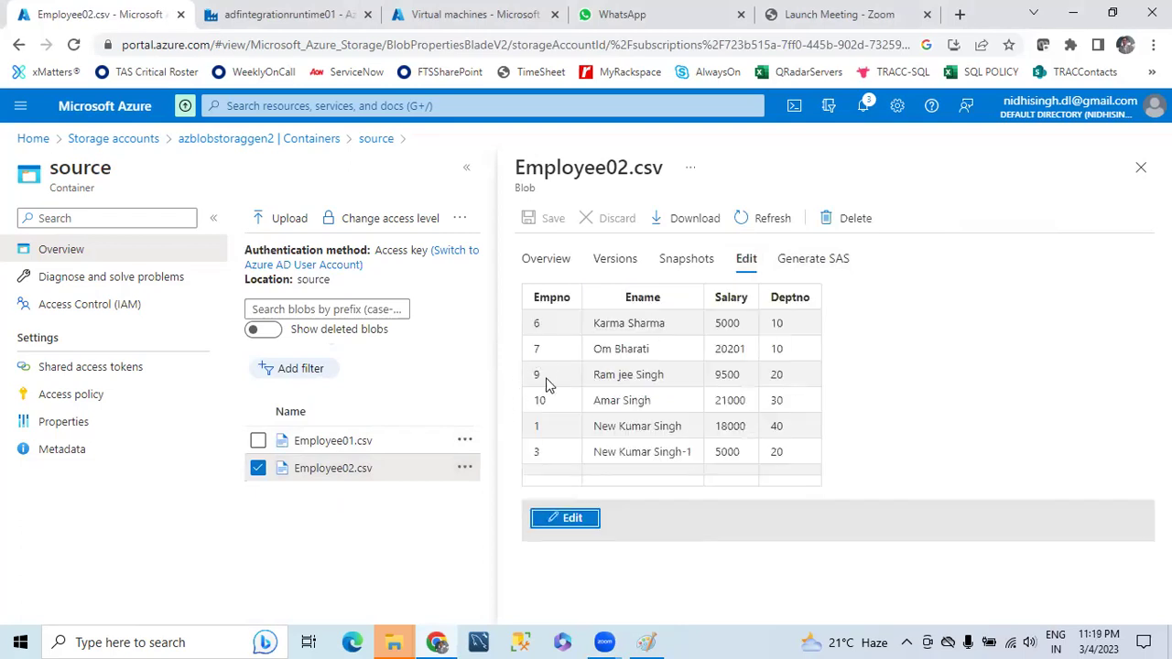
mouse_move(534, 452)
mouse_down()
mouse_move(833, 454)
mouse_move(531, 437)
mouse_up()
drag(531, 322, 798, 366)
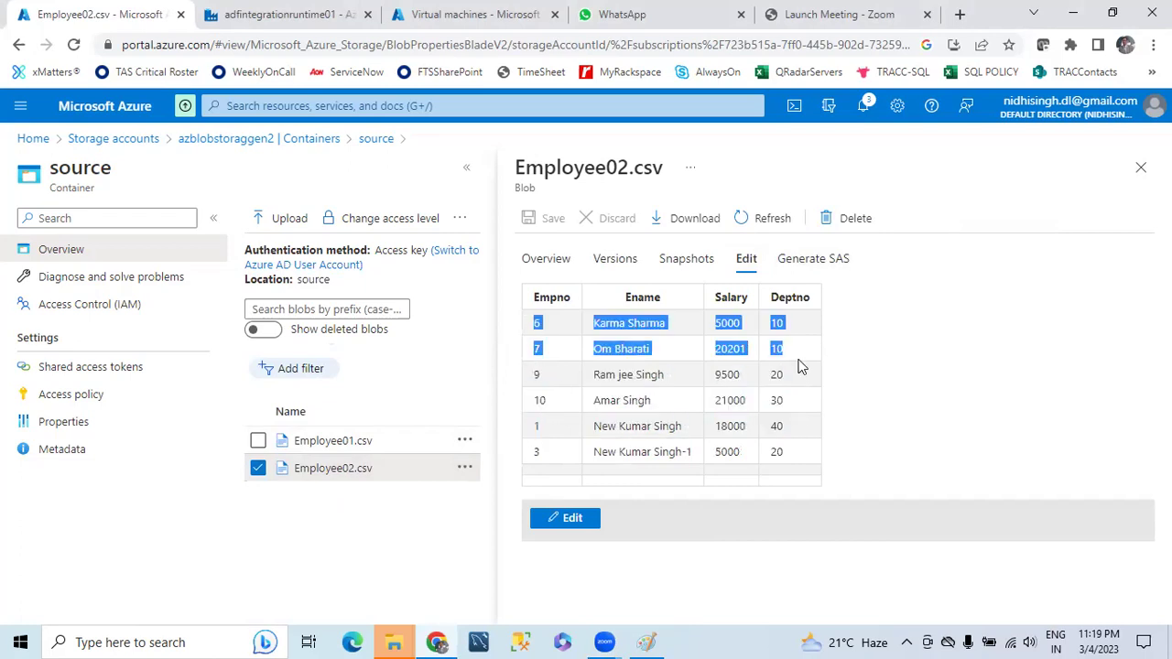
click(566, 414)
drag(535, 431, 779, 453)
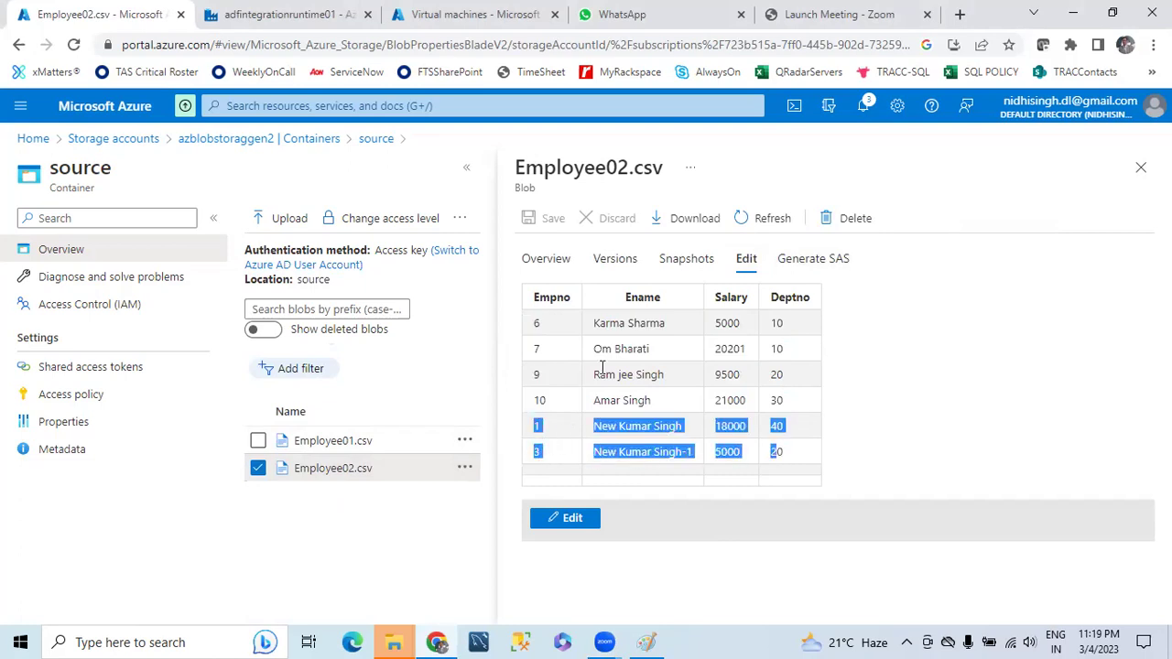
drag(535, 330, 800, 403)
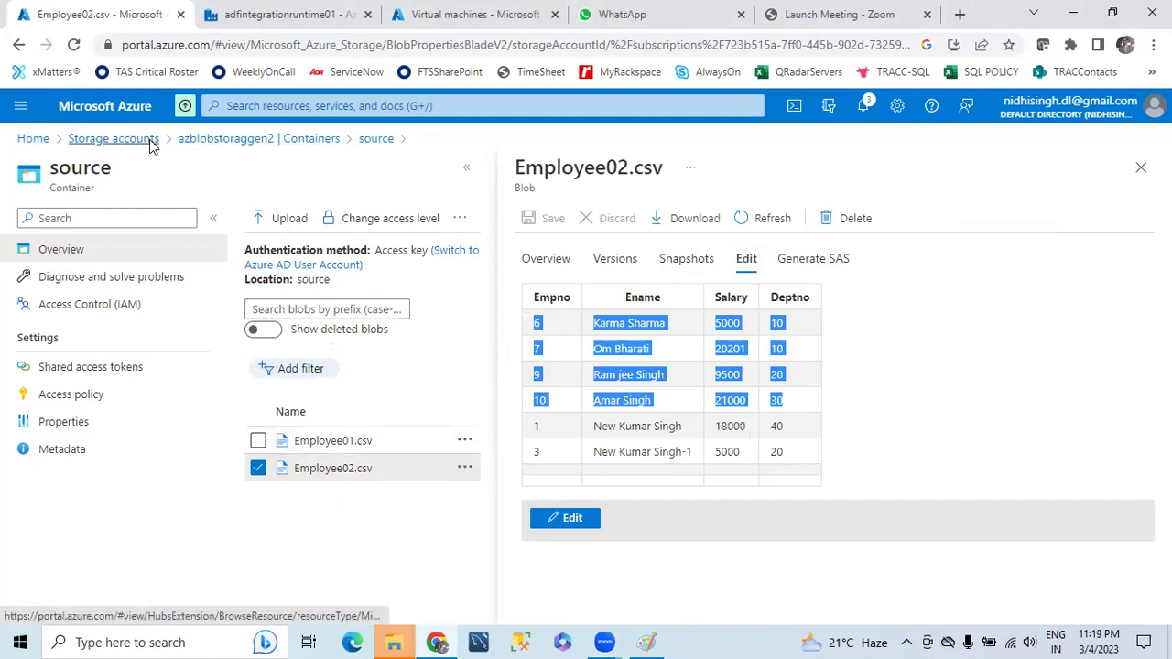
click(108, 139)
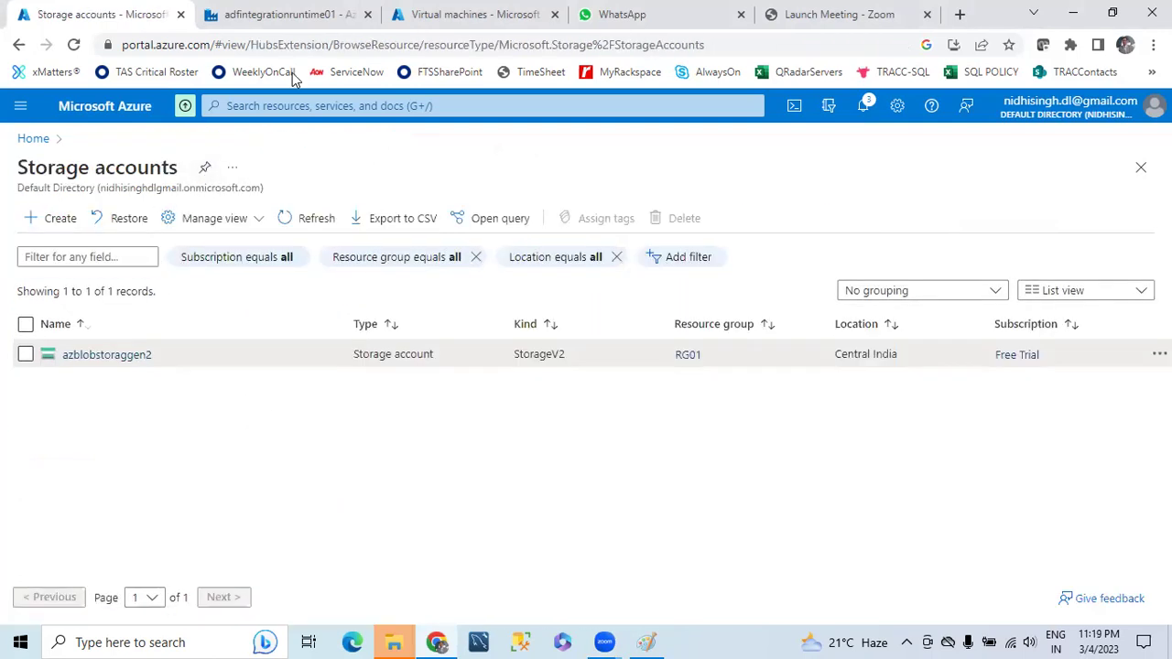
- Copy AzureVM's public IP 20.219.132.64 and search Windows for mstsc
click(33, 138)
click(347, 211)
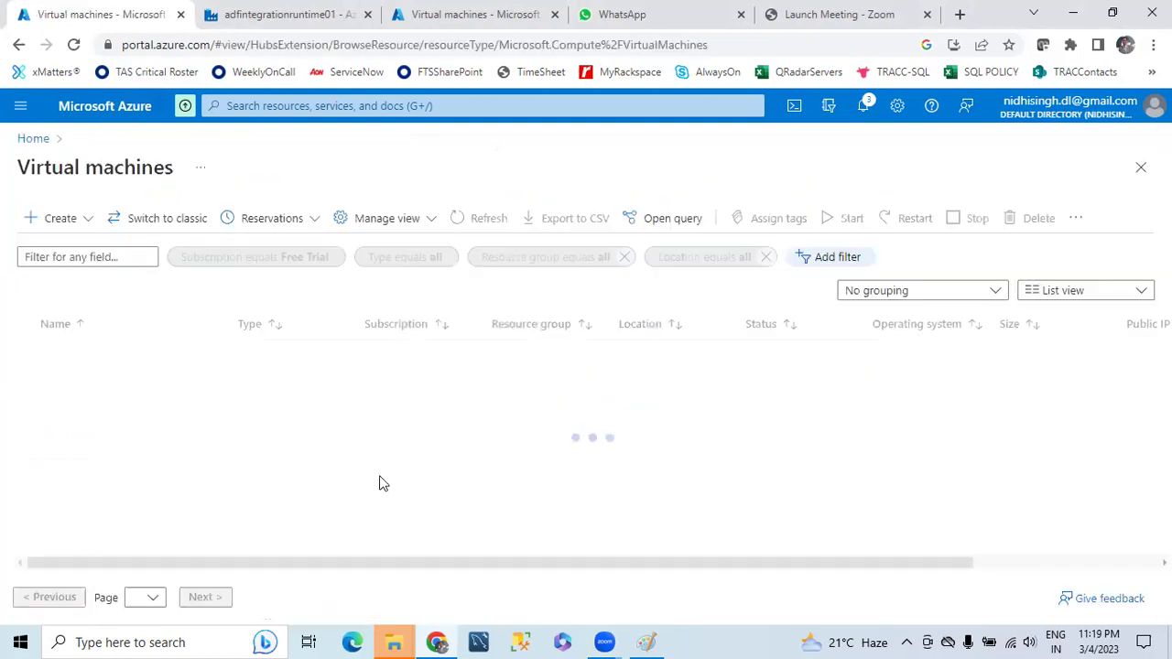
click(79, 357)
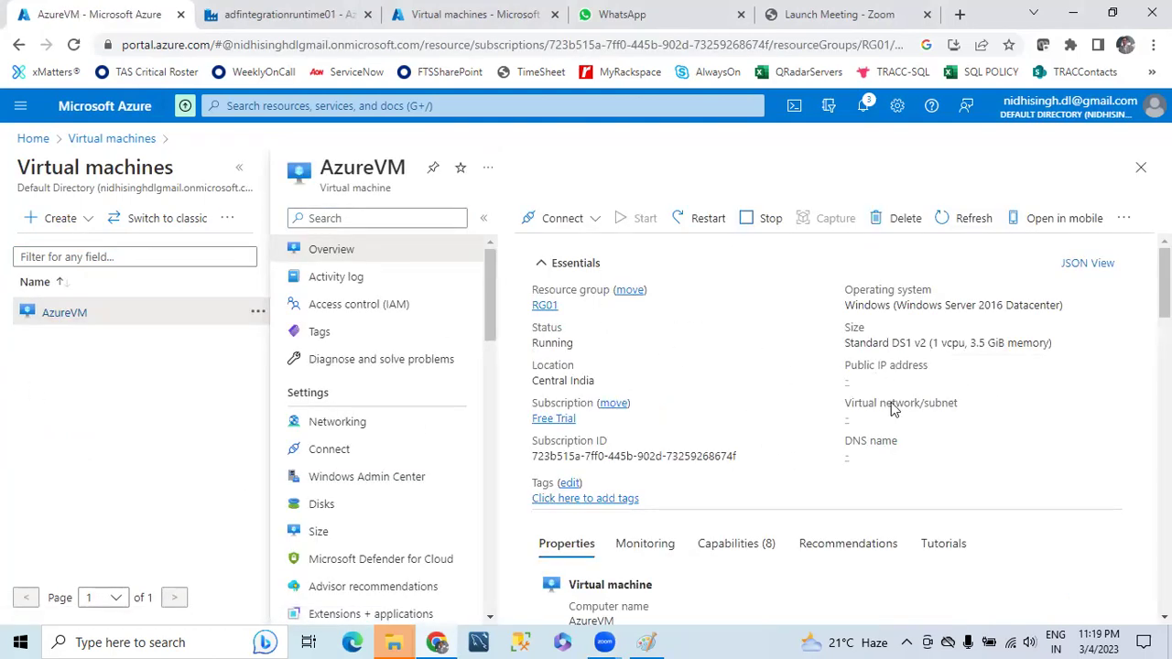
click(922, 380)
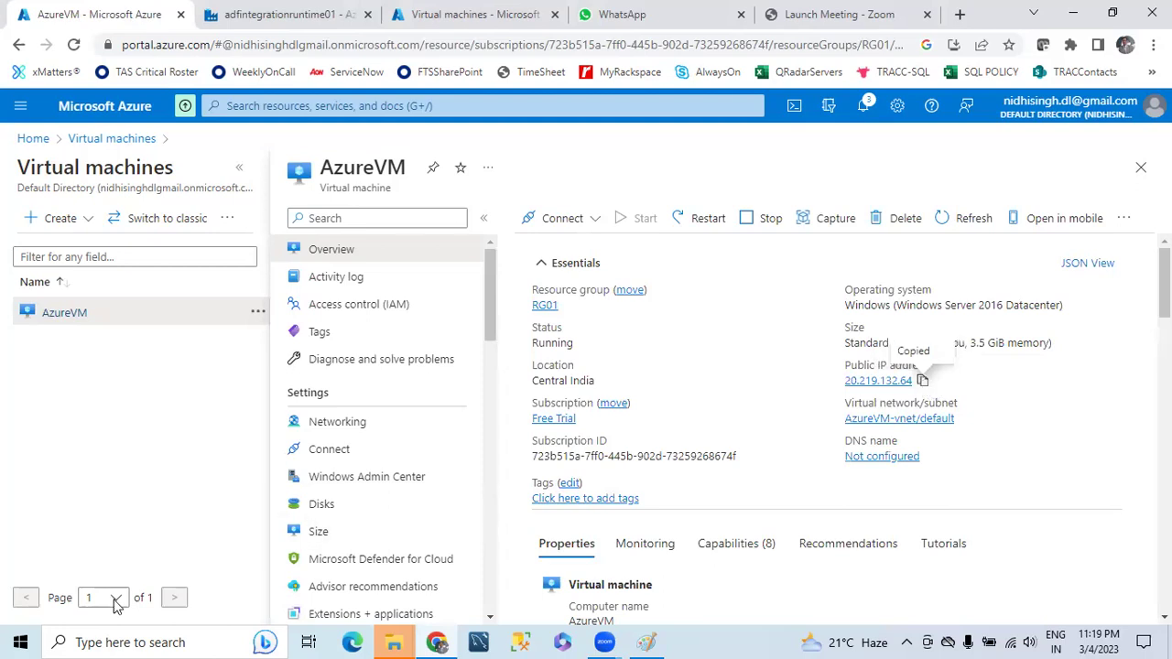
click(21, 642)
text(mstsc)
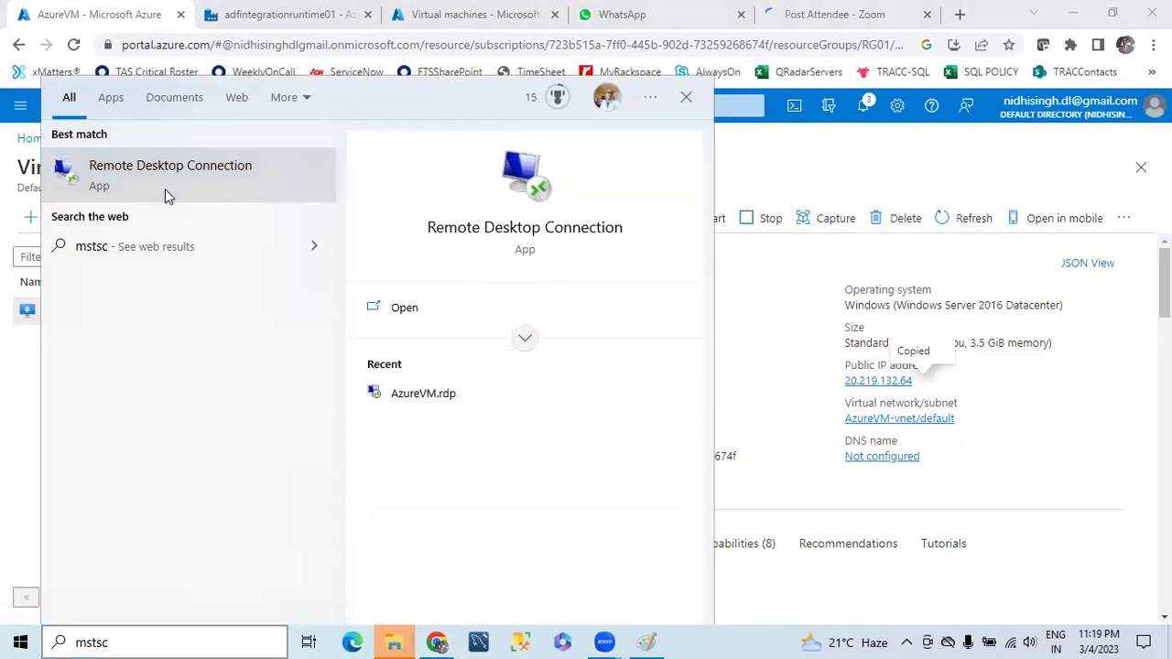
- Connect Remote Desktop to the copied IP 20.219.132.64
click(165, 189)
key(ctrl+v)
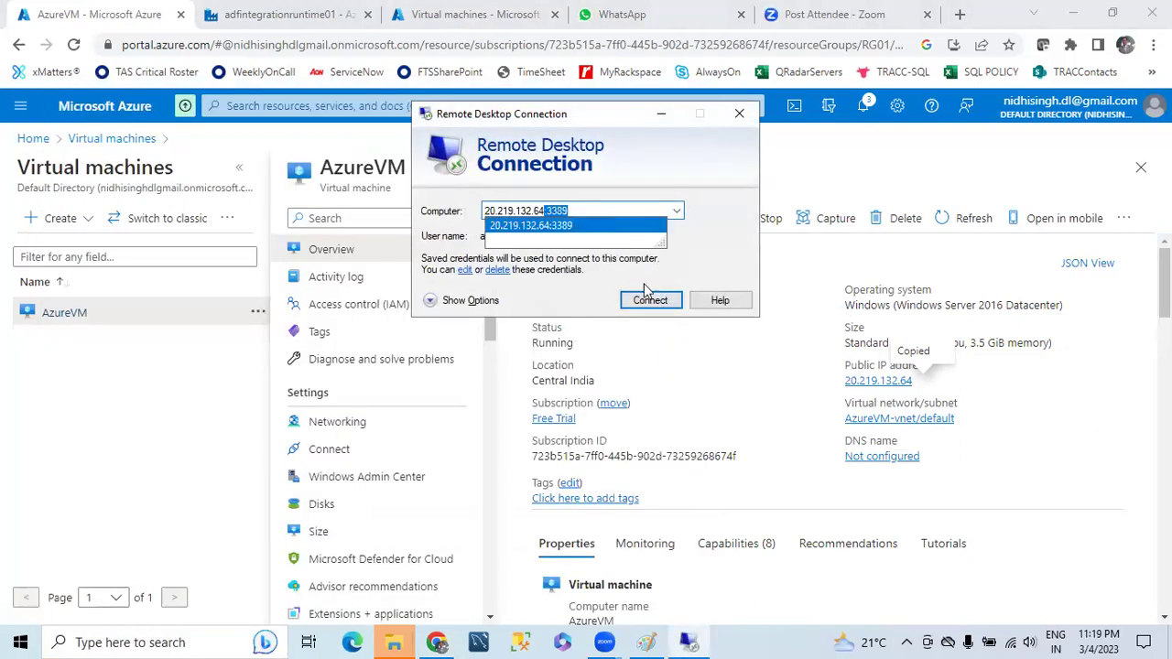
click(644, 292)
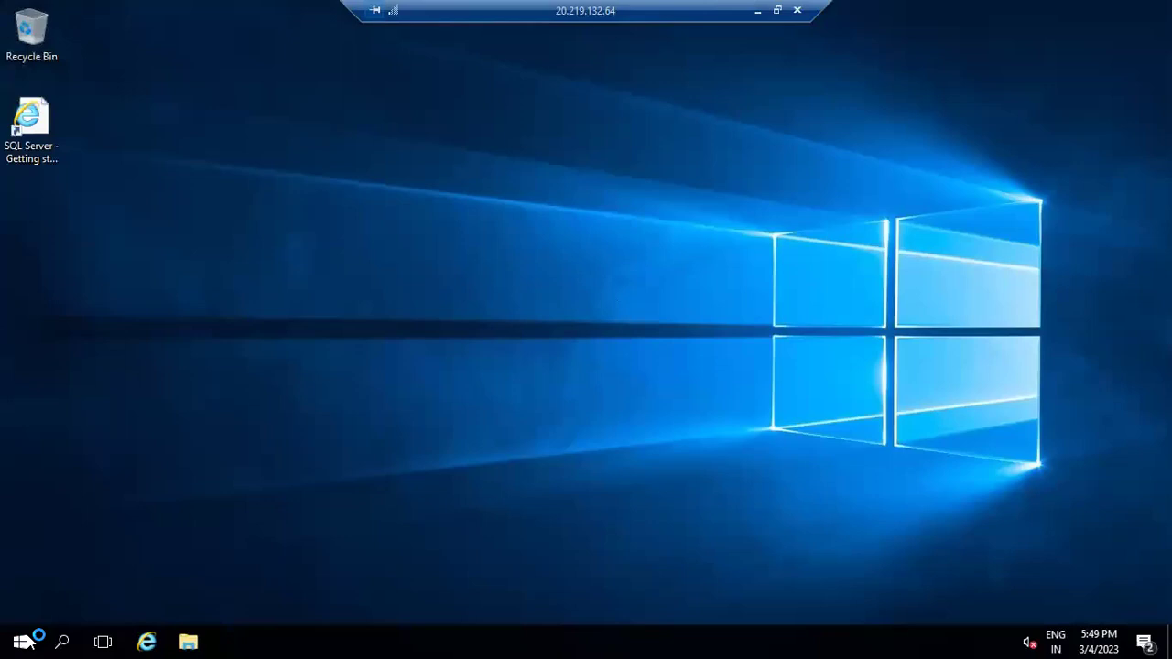
- Search 'ssm' on the VM and launch SQL Server Management Studio 19
key(super)
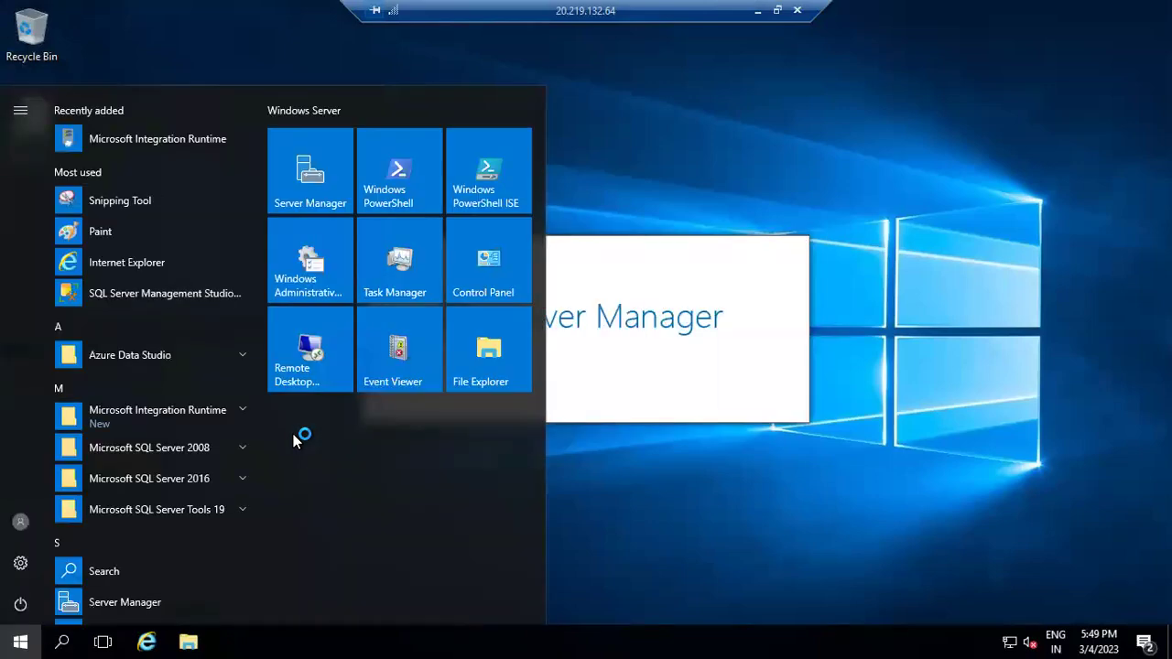
text(ssm)
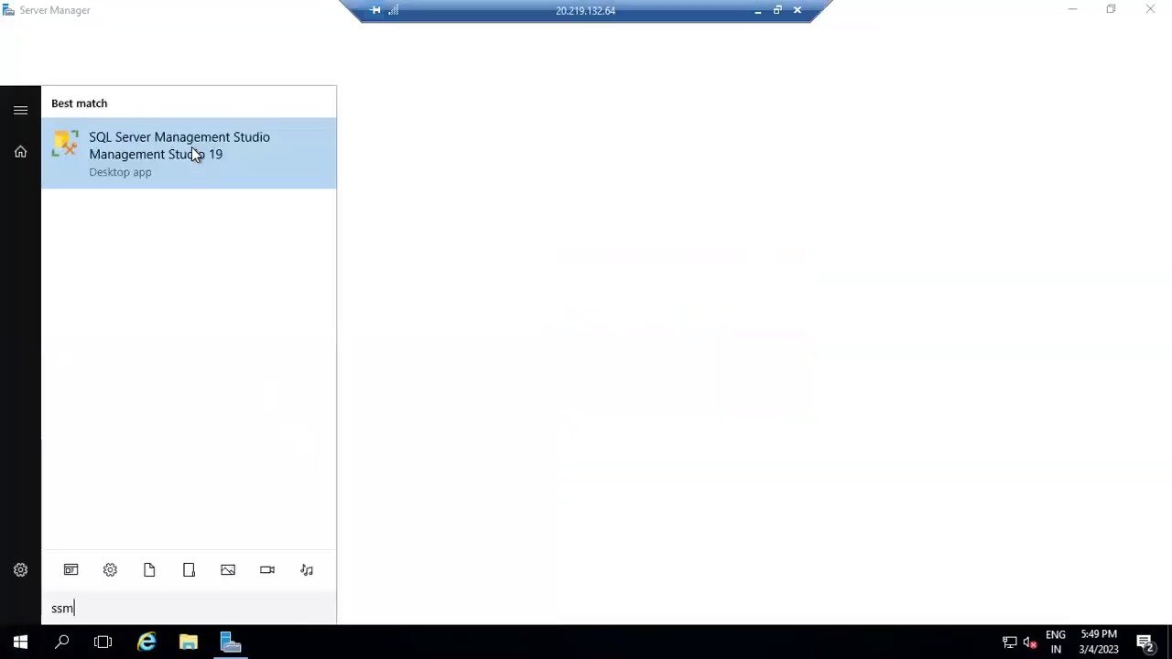
click(189, 146)
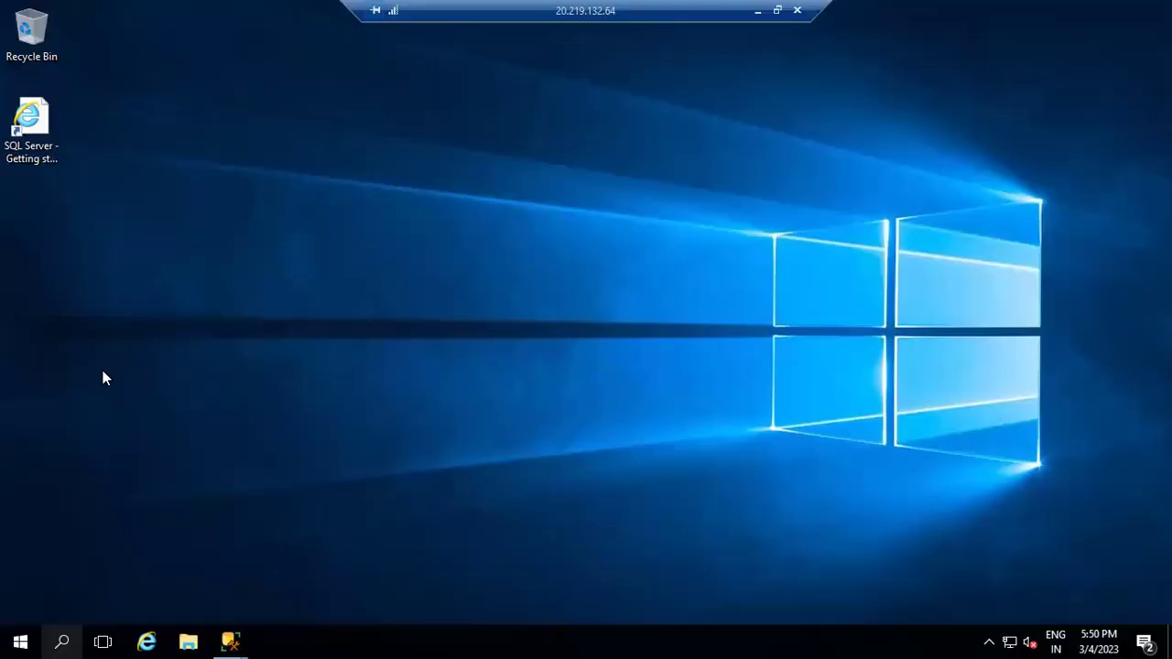
- Browse to AzureVM under Database Engine, connect, and dismiss the untrusted-certificate error
mouse_move(230, 641)
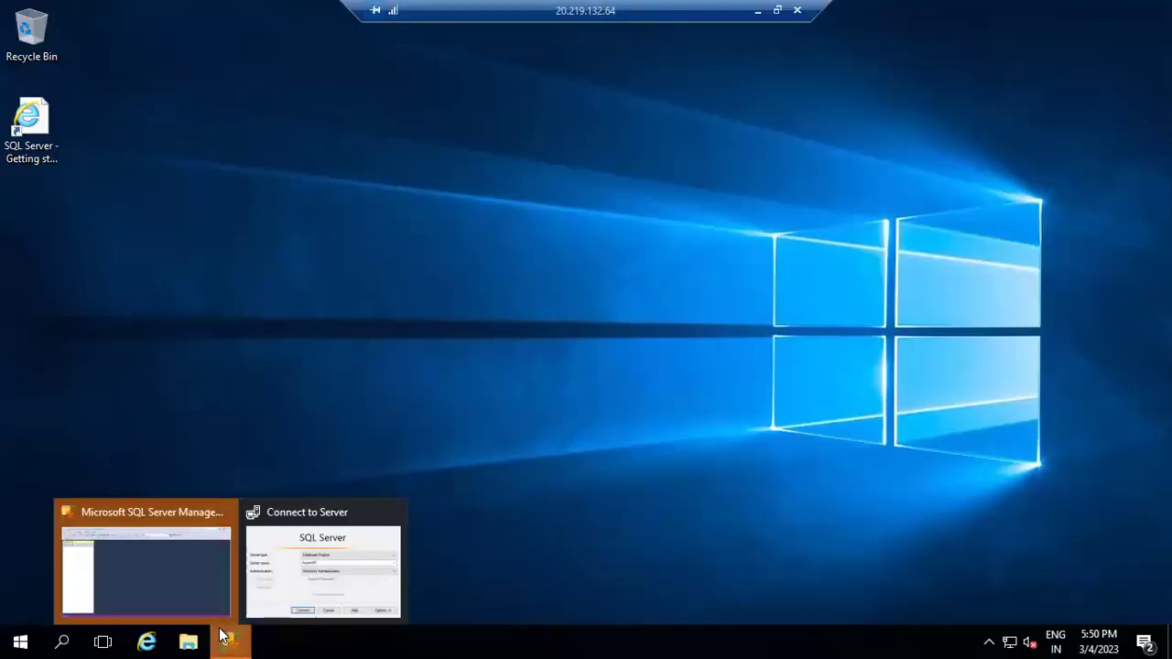
click(311, 580)
click(774, 215)
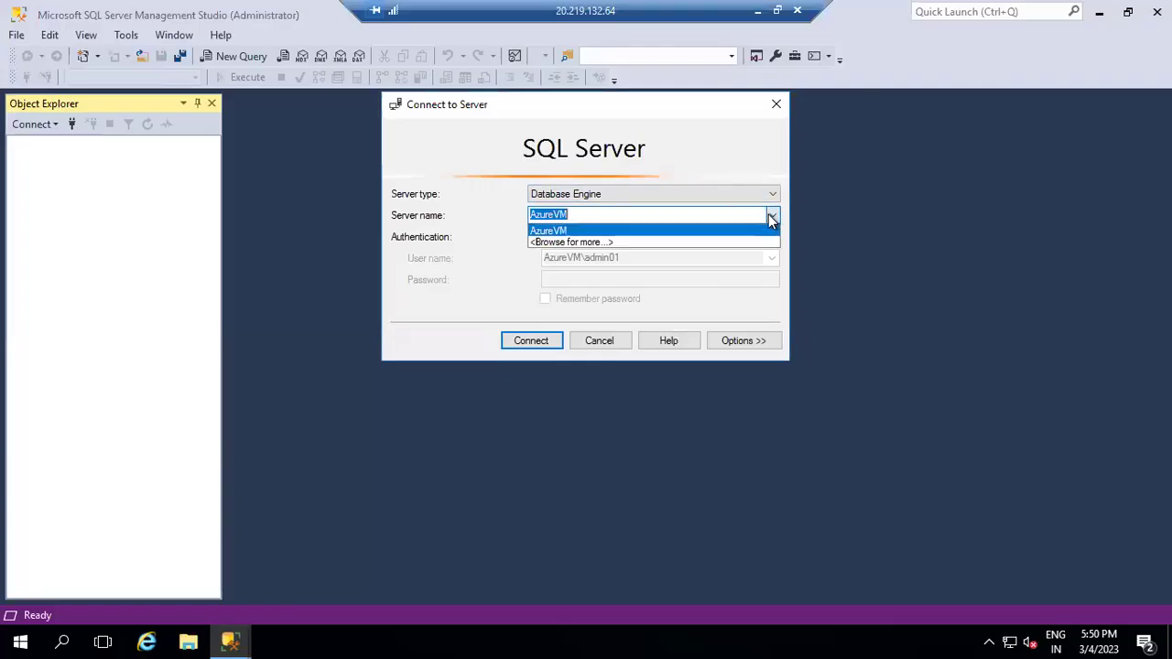
click(564, 245)
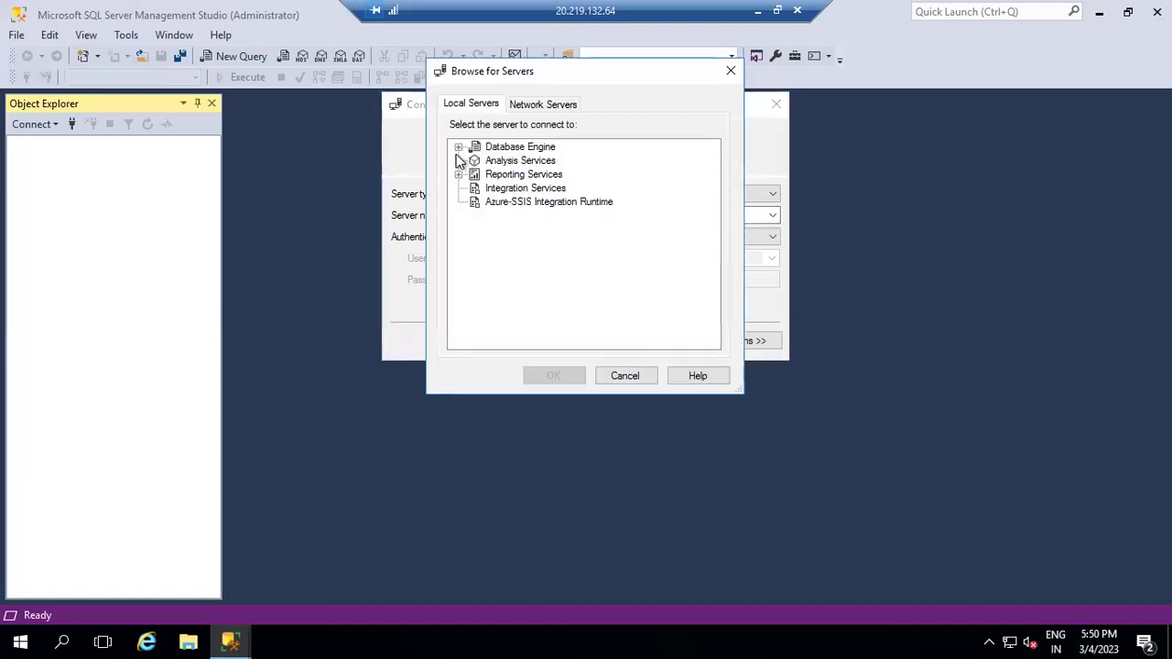
click(459, 147)
click(524, 160)
click(553, 376)
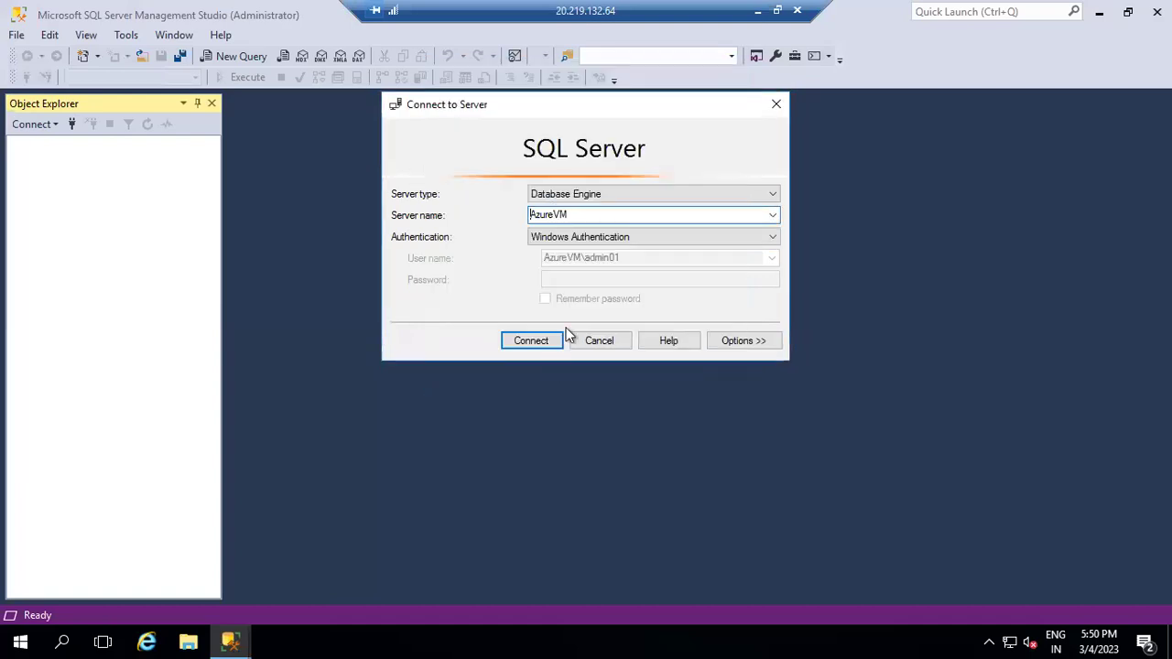
click(526, 337)
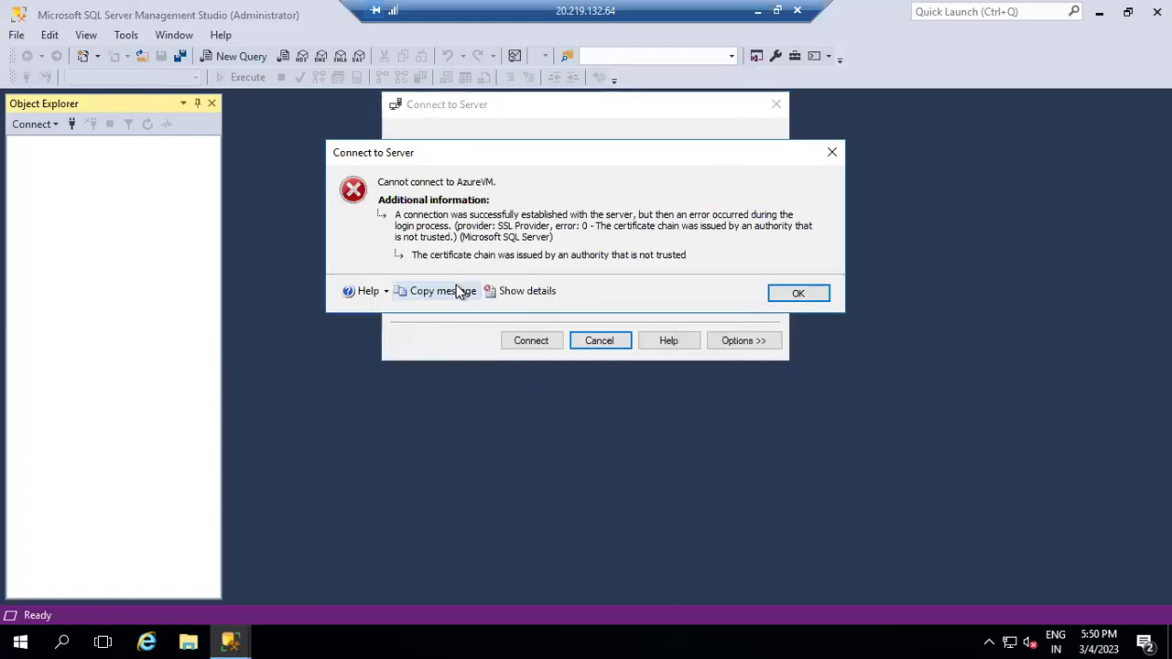
click(798, 295)
- Reselect AzureVM and retry the connection, dismissing the certificate error again
click(773, 215)
click(561, 243)
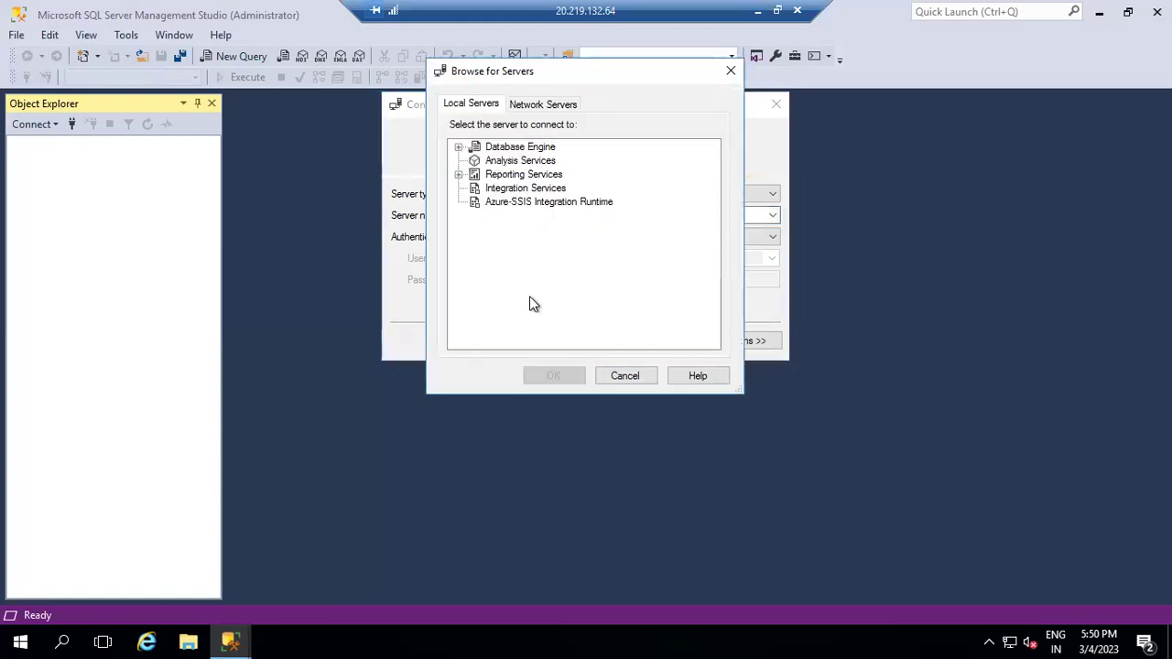
click(459, 146)
click(513, 160)
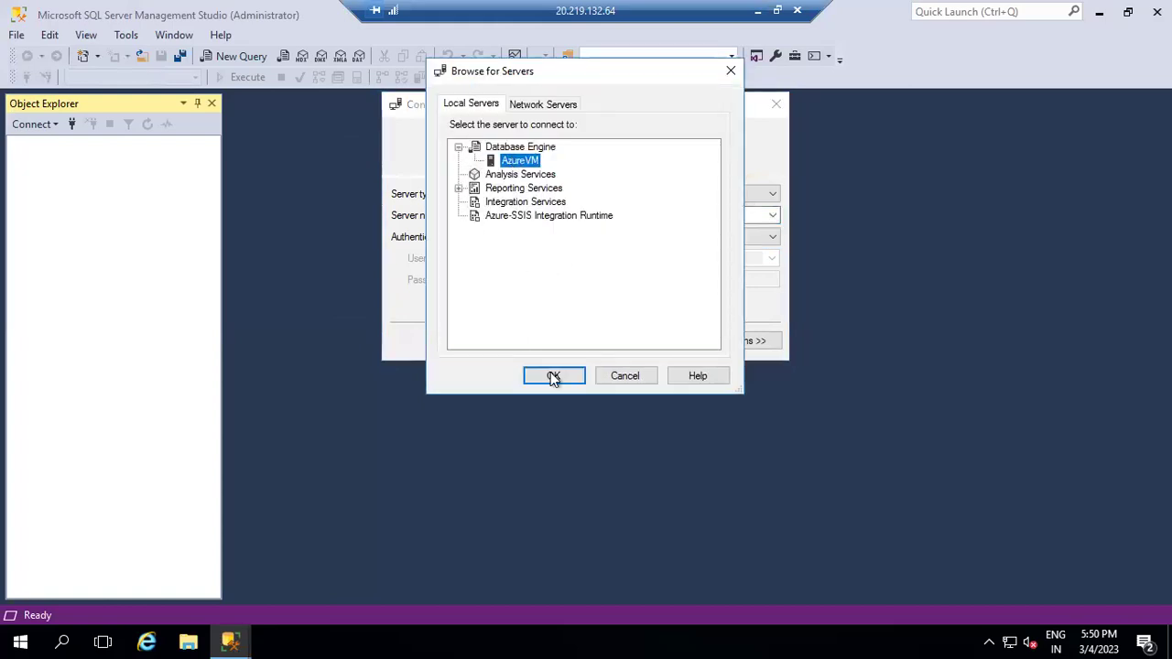
click(552, 374)
click(519, 342)
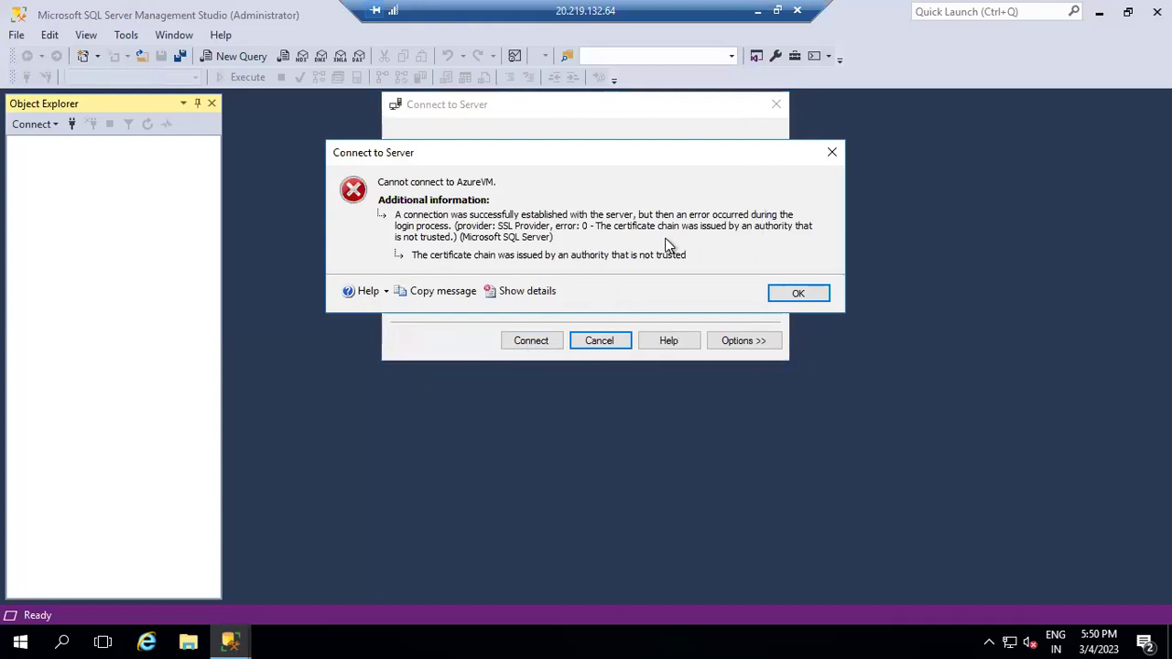
click(798, 294)
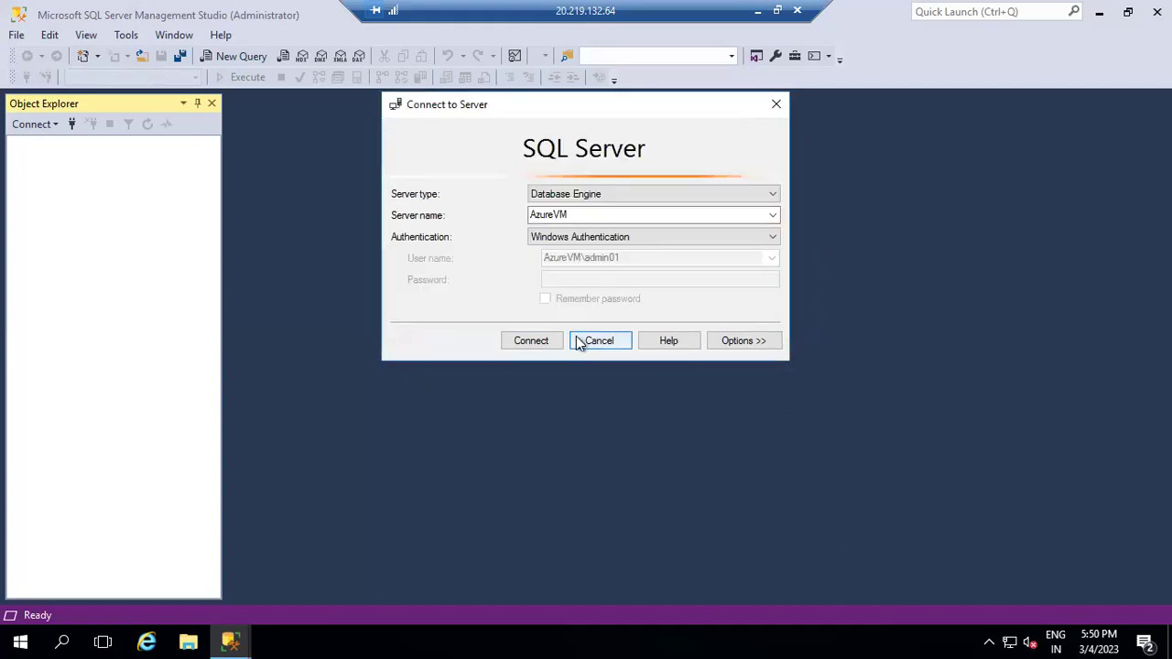
- Switch to SQL Server Authentication, enter the login name and password, and connect
click(586, 238)
click(554, 263)
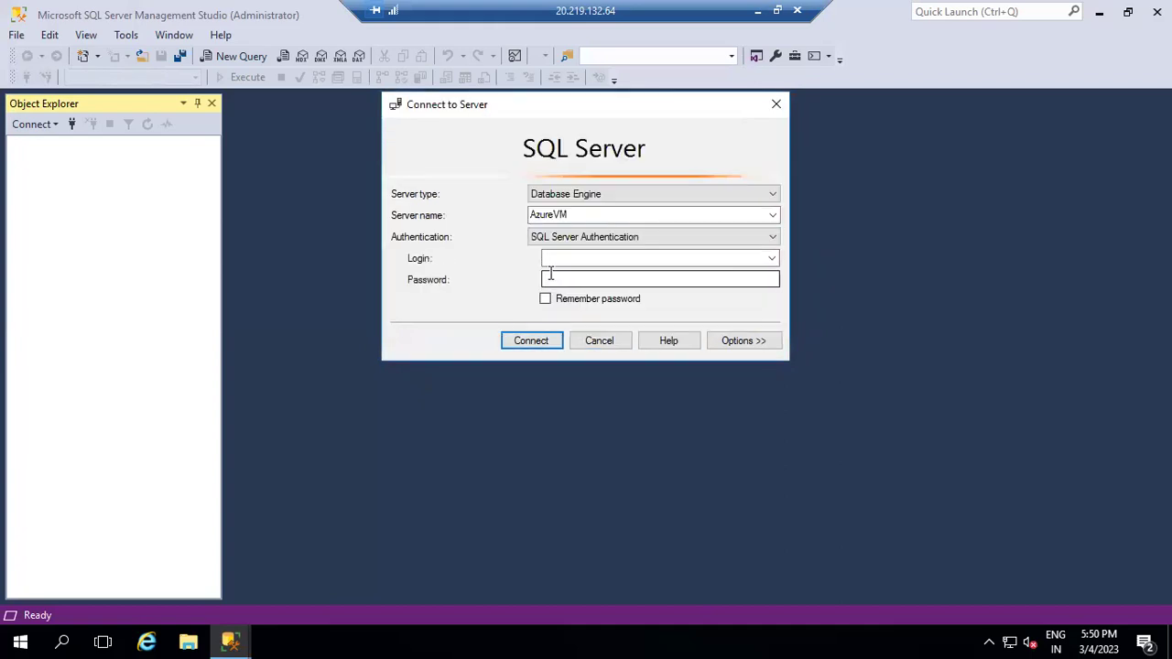
click(560, 258)
text(sa)
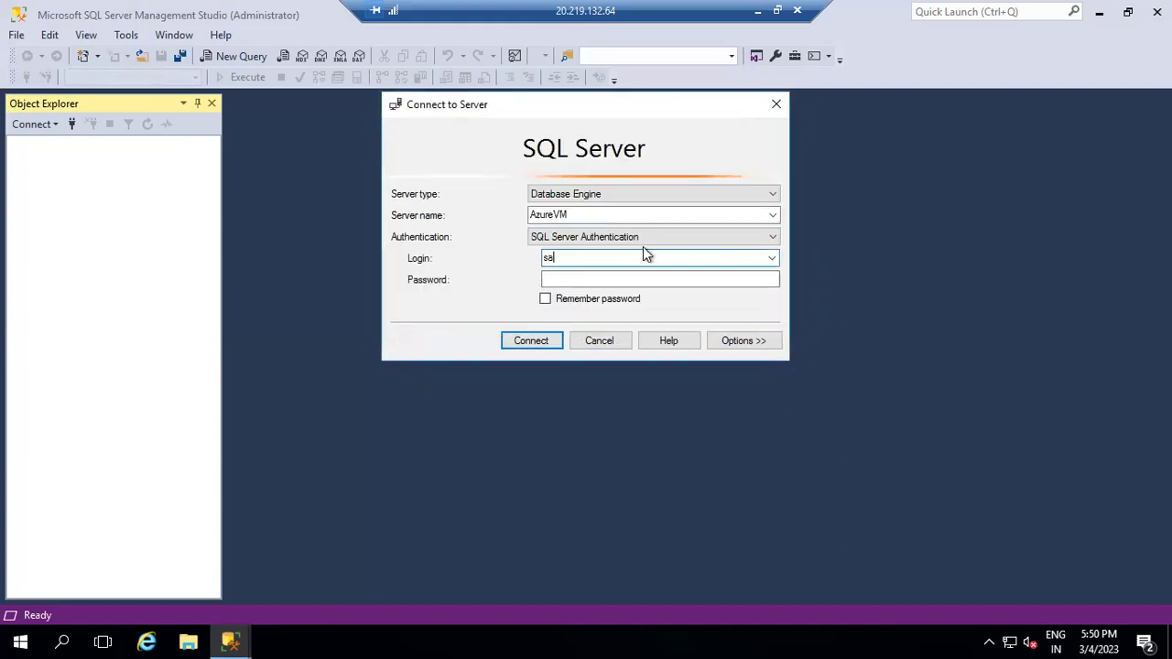
text(sql)
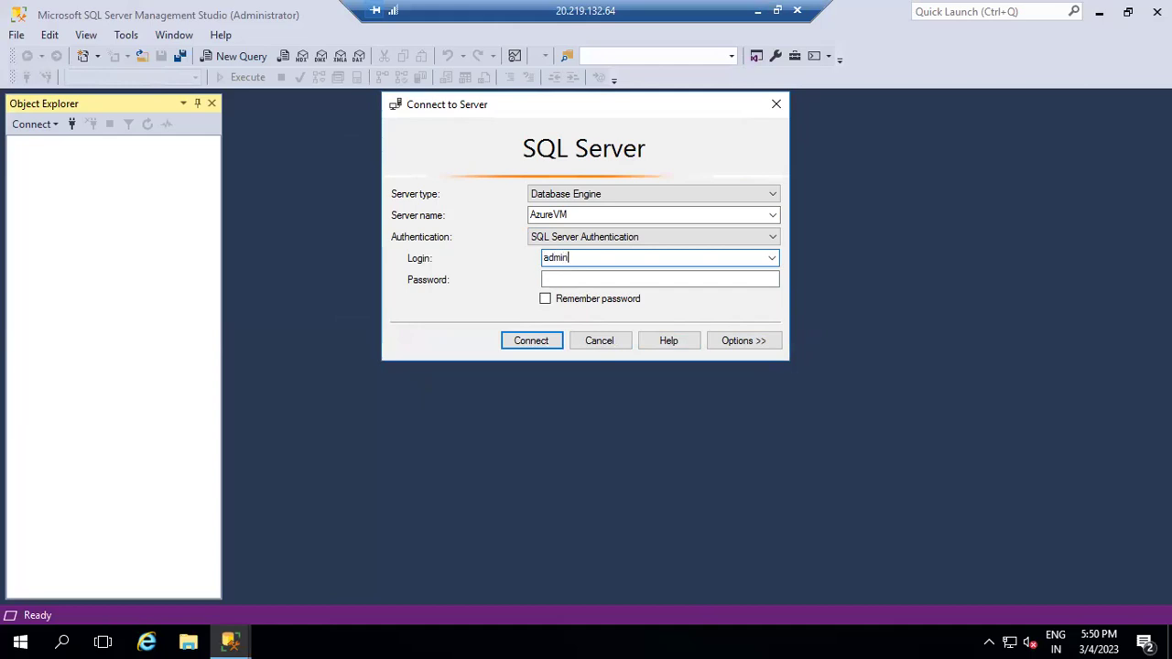
text(01)
key(Tab)
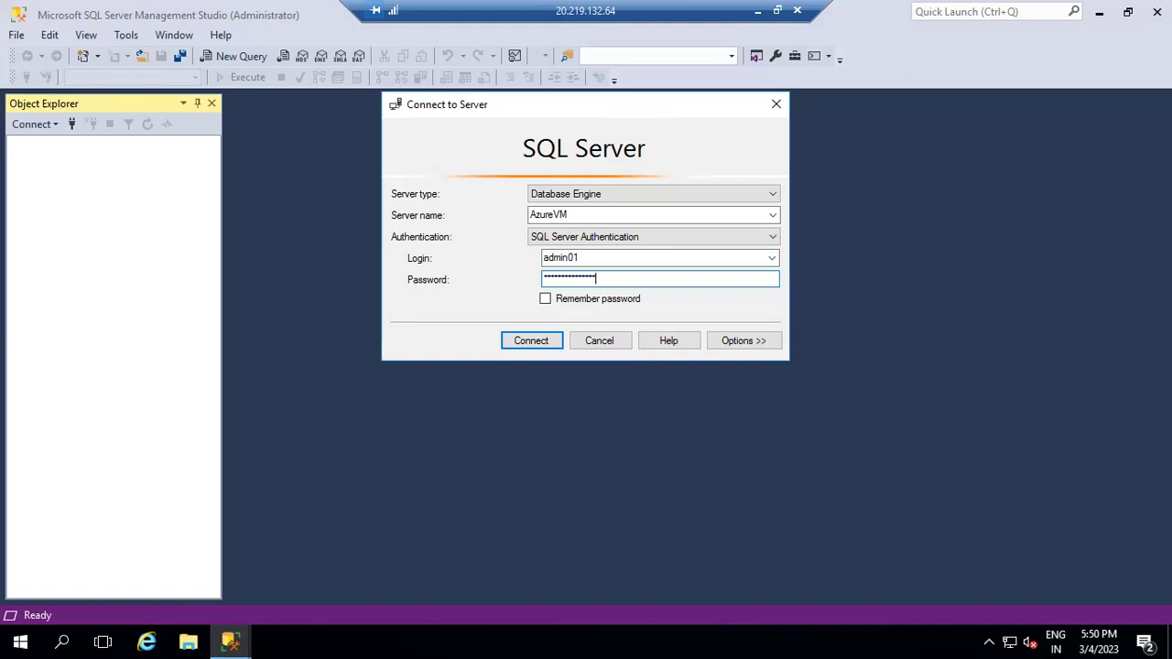
click(528, 340)
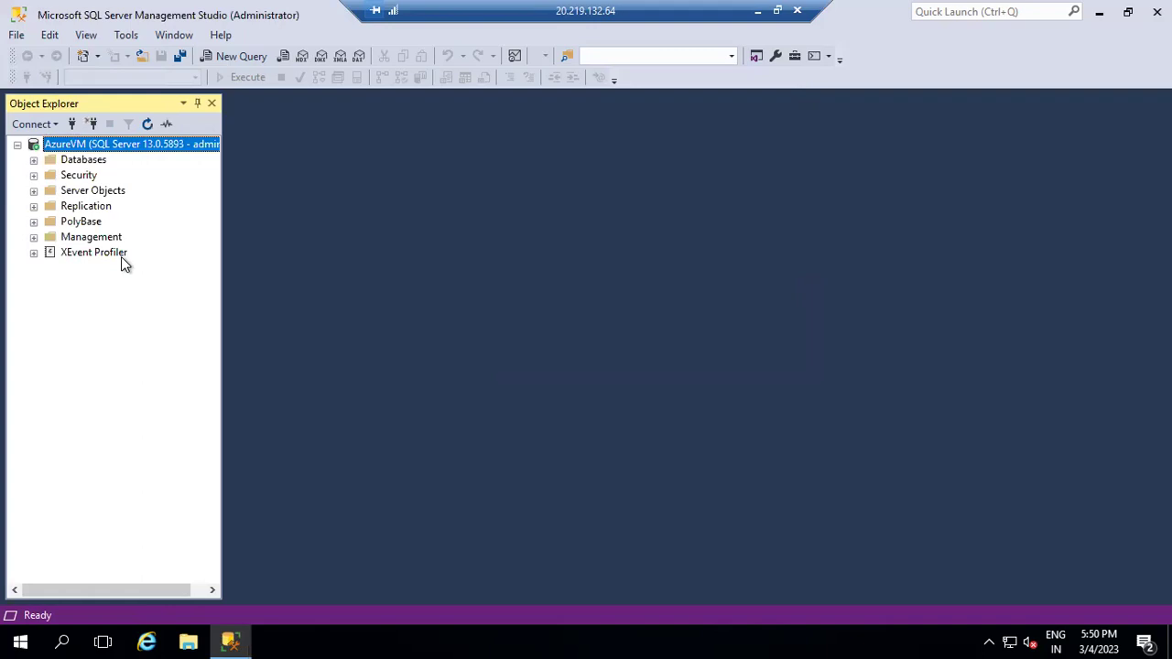
- Expand the Databases folder and open a new query window
click(34, 160)
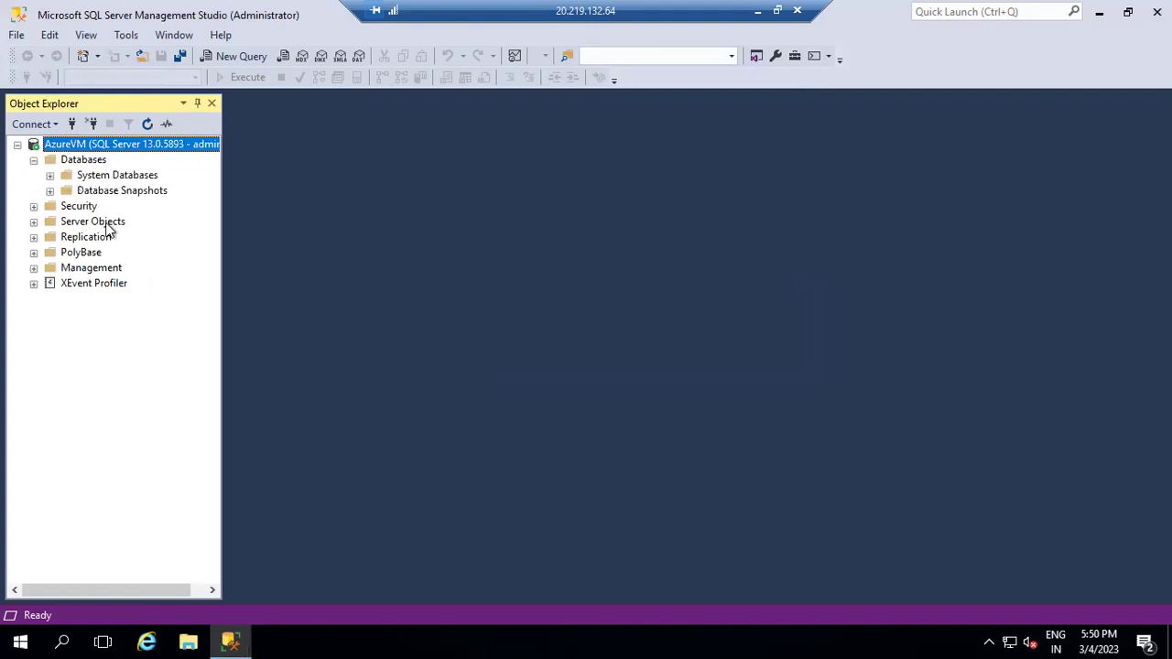
right_click(84, 161)
click(246, 55)
click(242, 56)
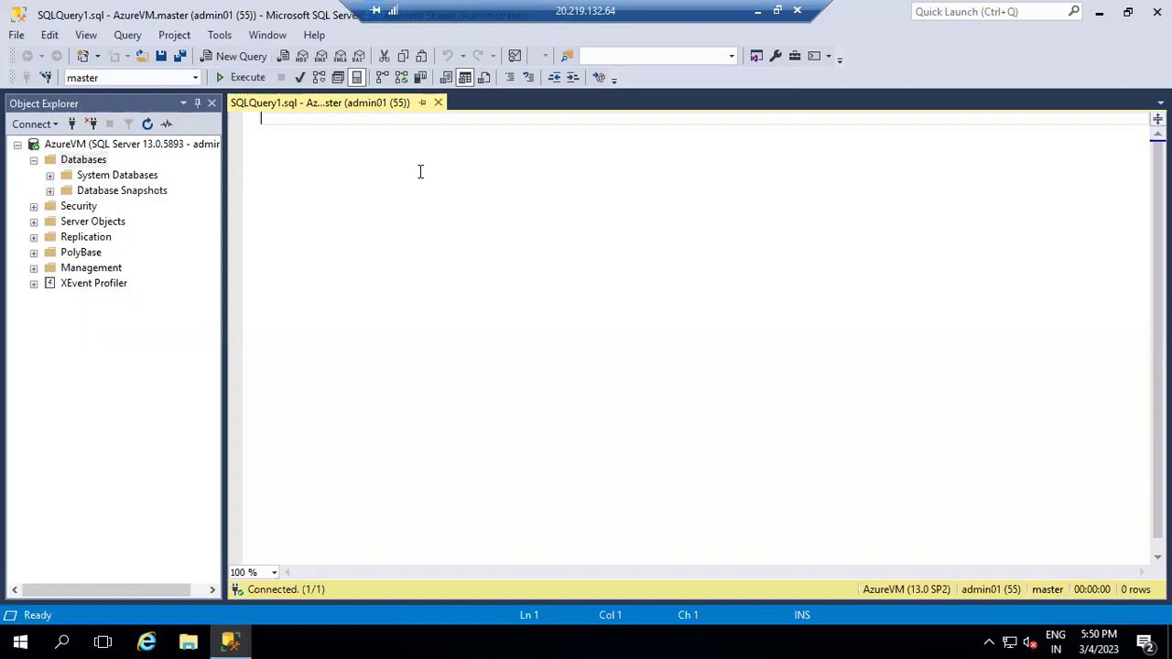
- Run 'Create database Payroll' and refresh Object Explorer to show the new database
text(Em)
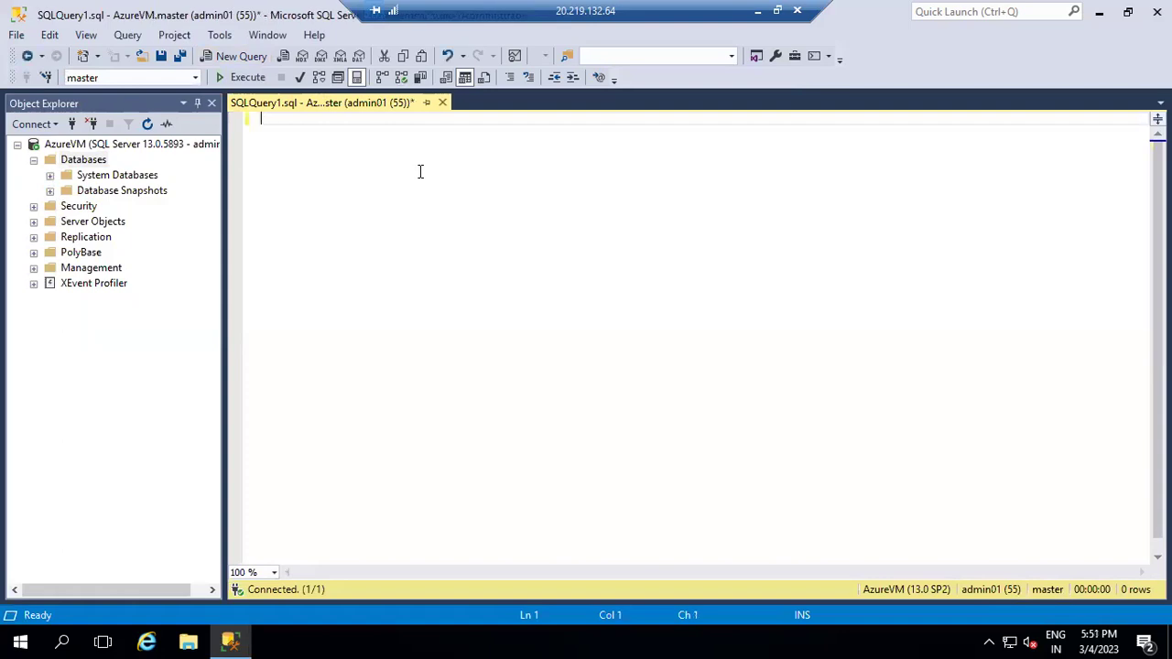
text(eate database Payroll)
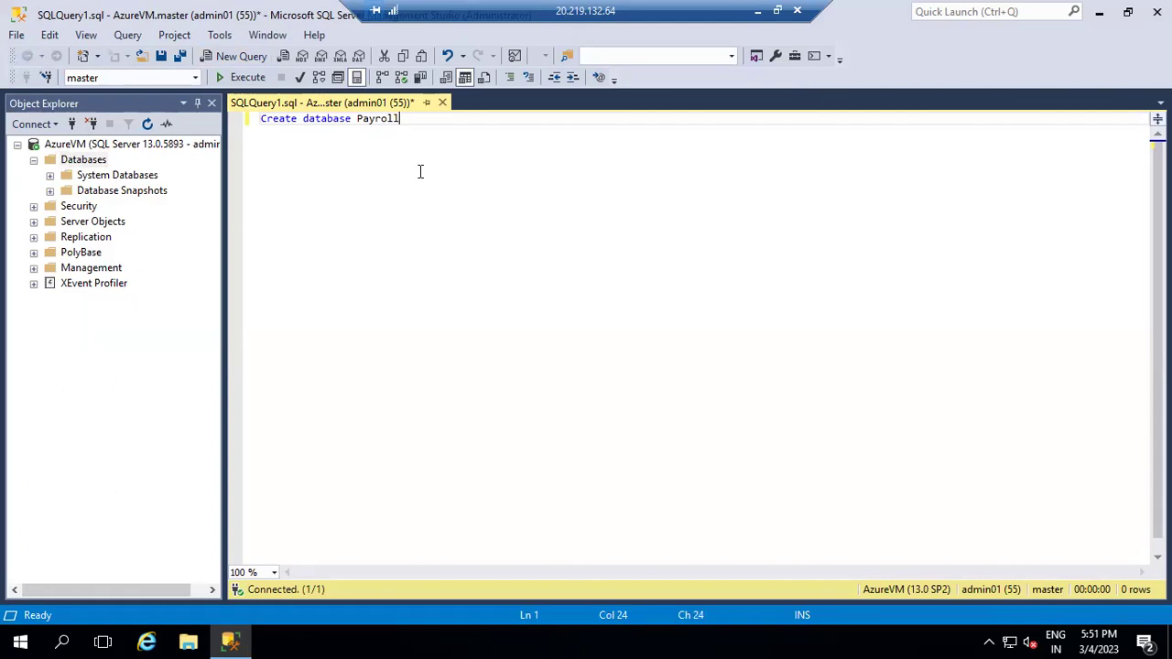
key(F5)
key(Return)
key(Return)
click(161, 149)
click(147, 123)
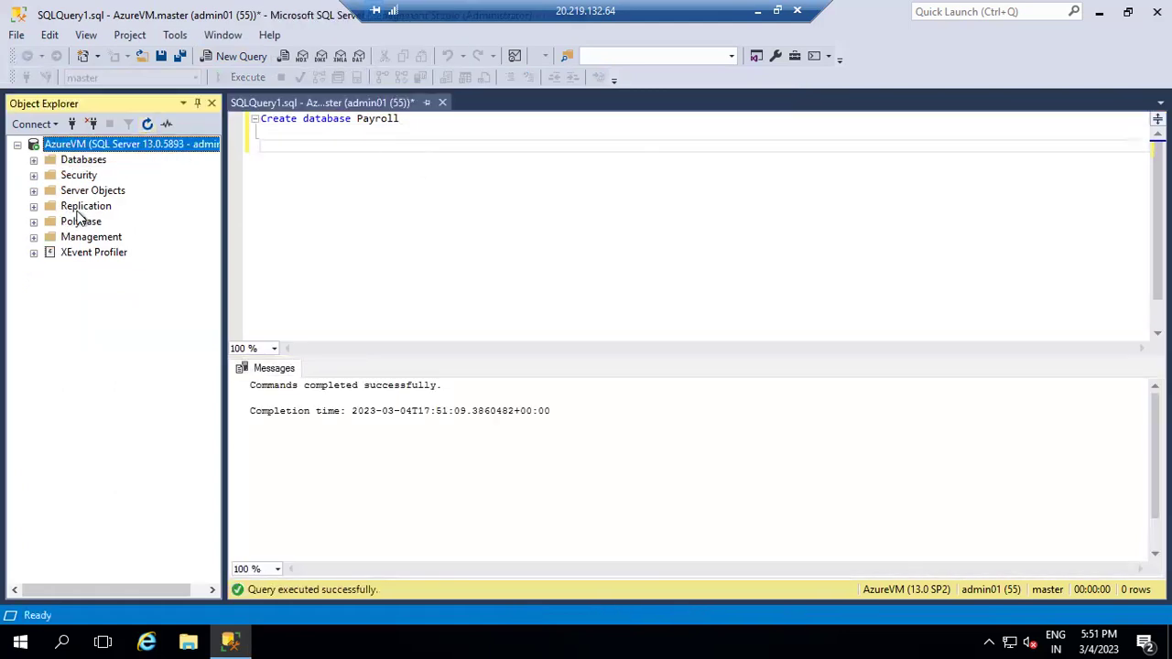
click(34, 160)
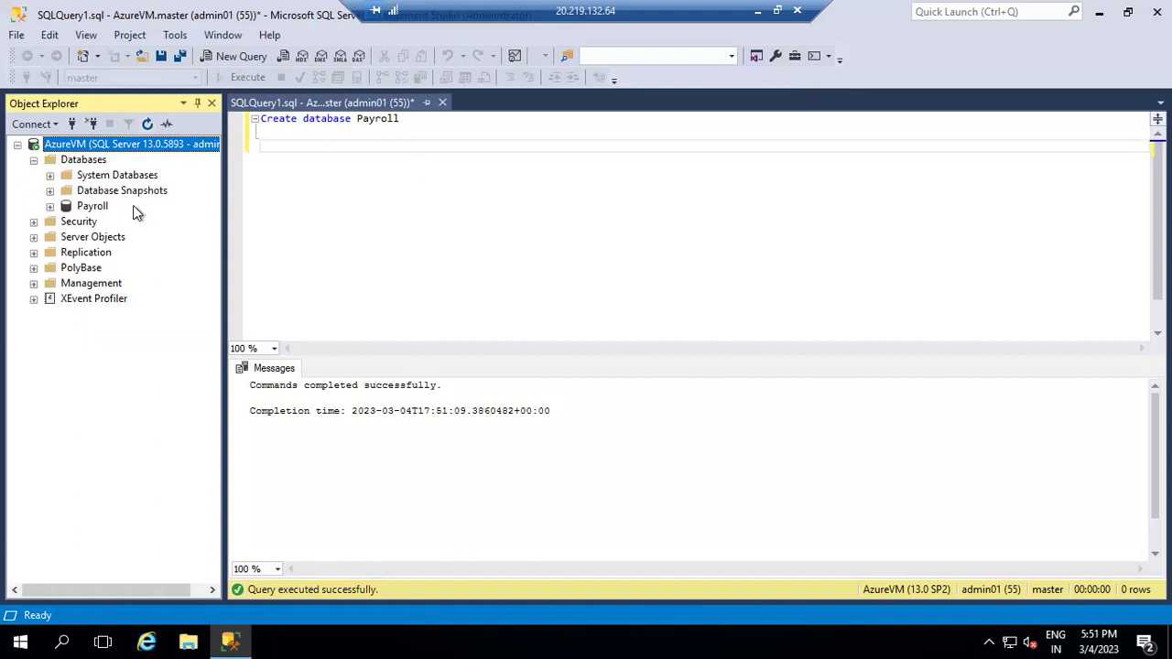
- Switch the query to Payroll with 'use payroll' and start typing 'create table Employee('
click(413, 136)
key(ctrl+a)
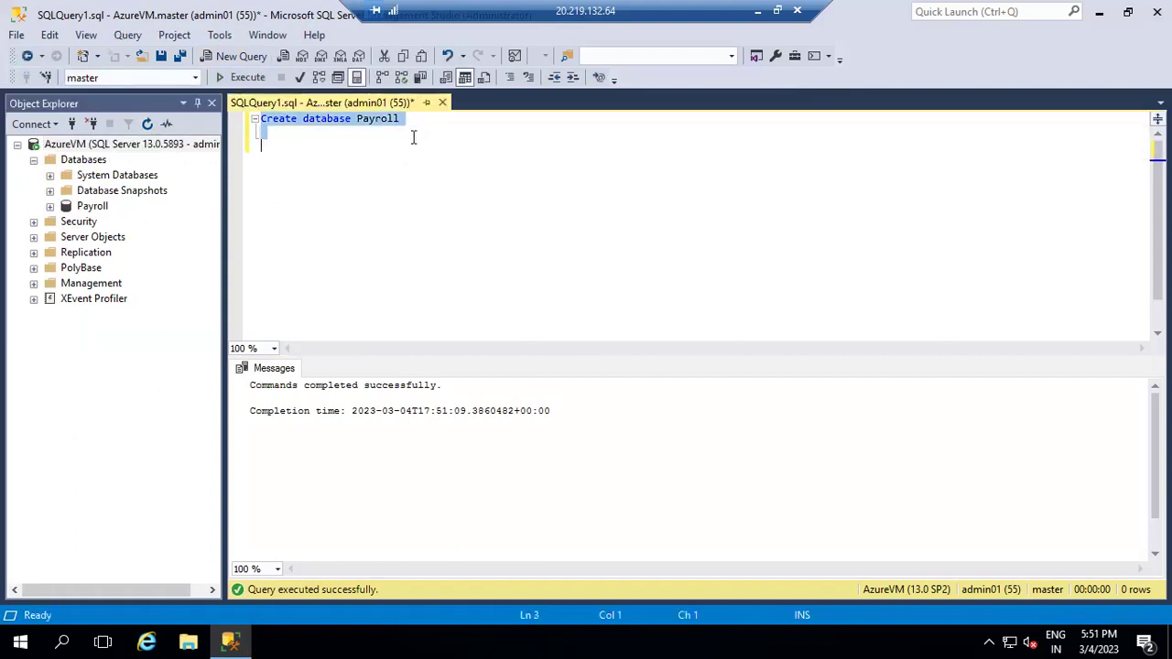
text(use pay)
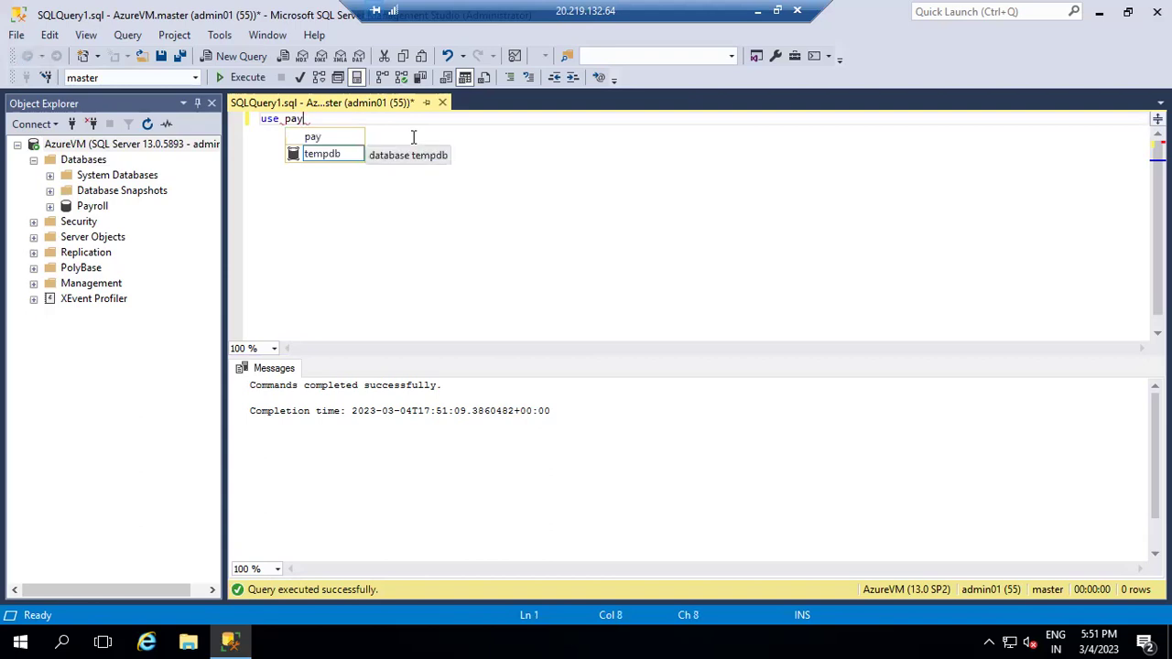
text(roll)
key(F5)
key(ctrl+a)
key(Return)
key(Return)
key(Return)
text(c)
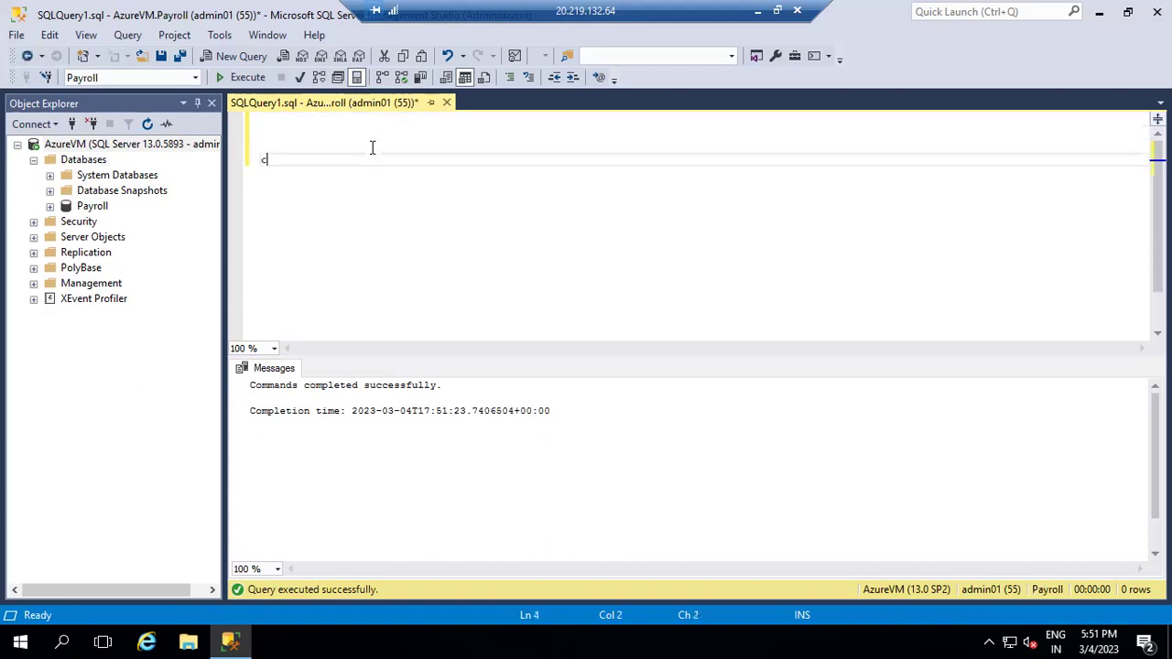
text(reate table Emp)
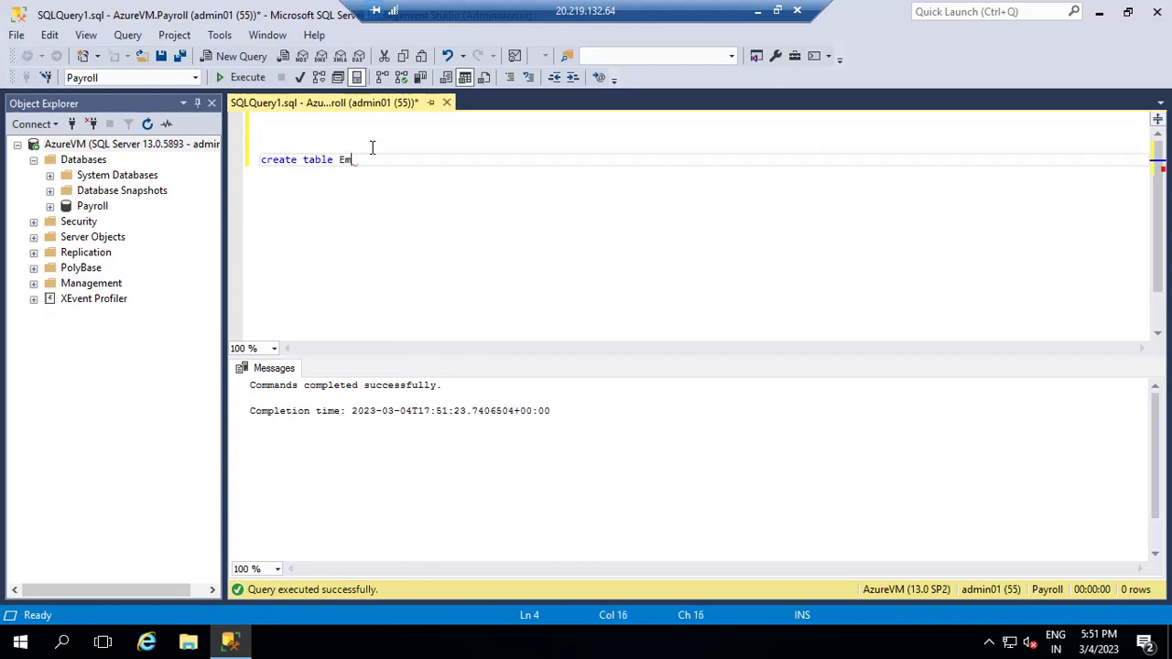
text(loyee()
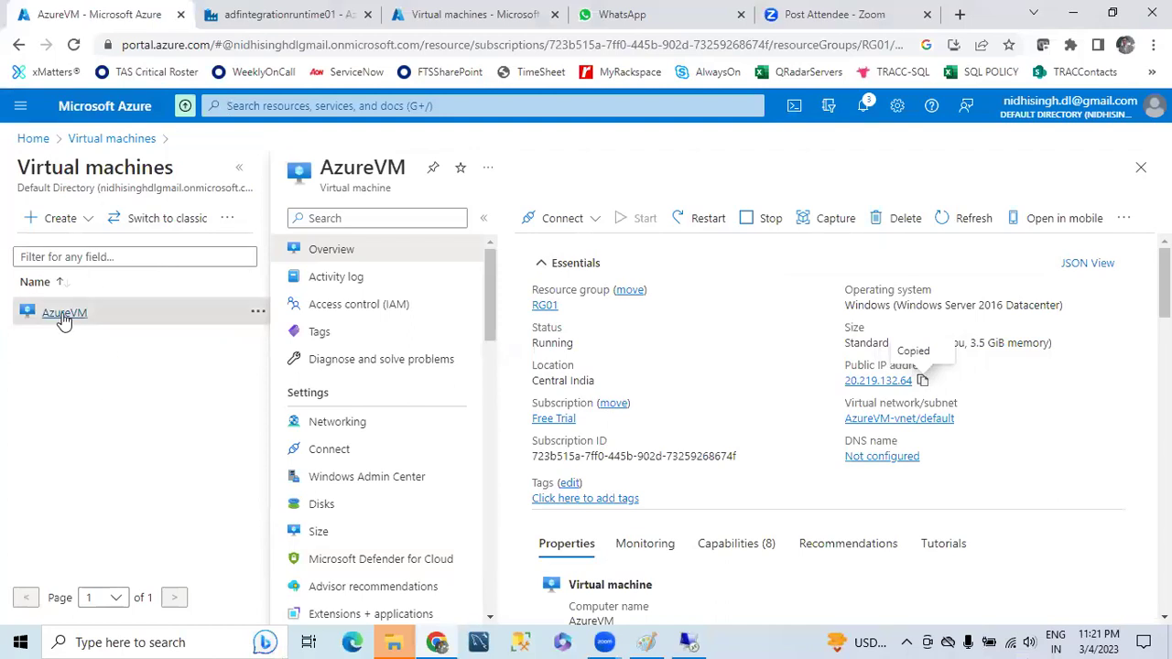
- Navigate Home > Storage accounts > azblobstoraggen2 > source and open Employee01.csv
click(81, 138)
click(26, 137)
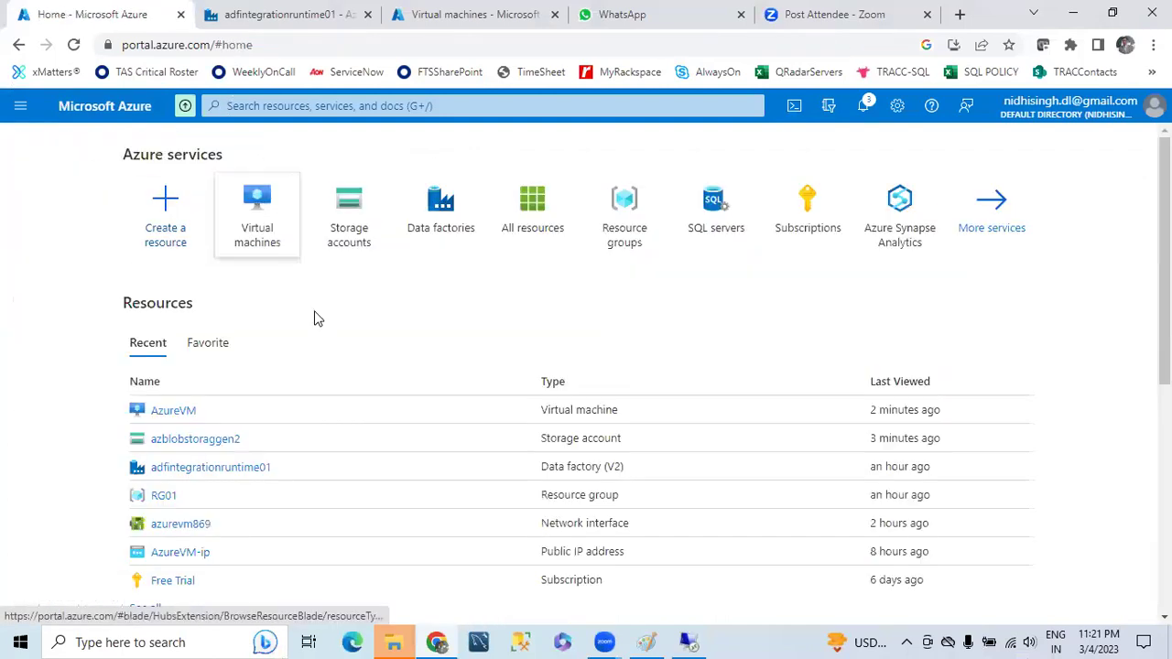
click(333, 221)
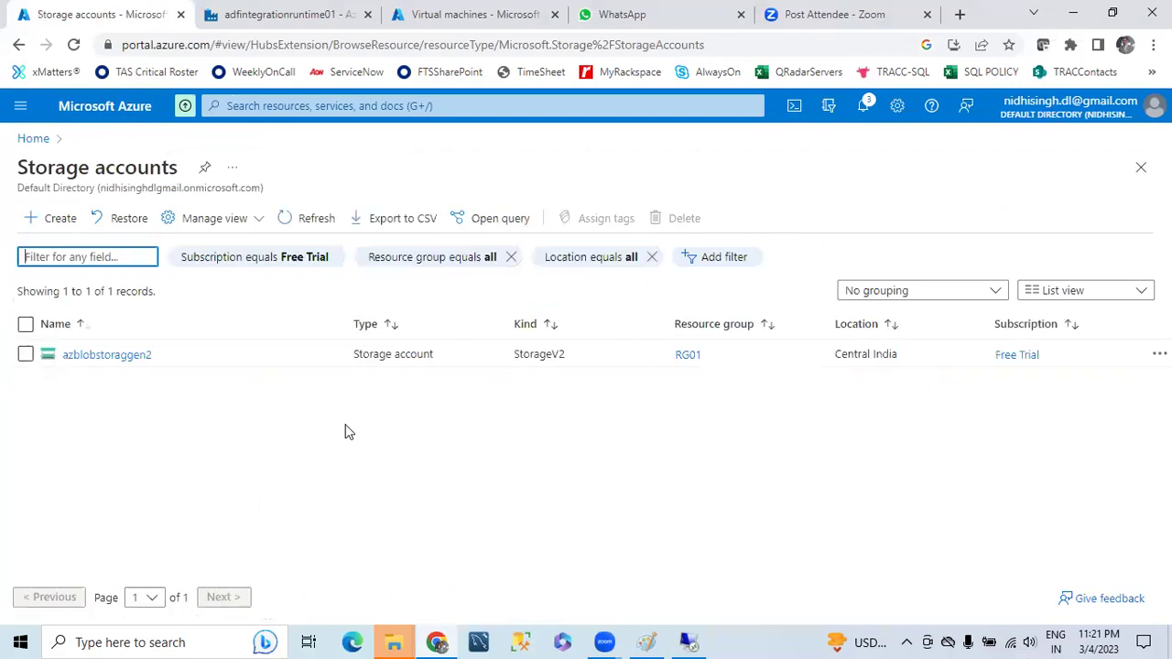
click(98, 361)
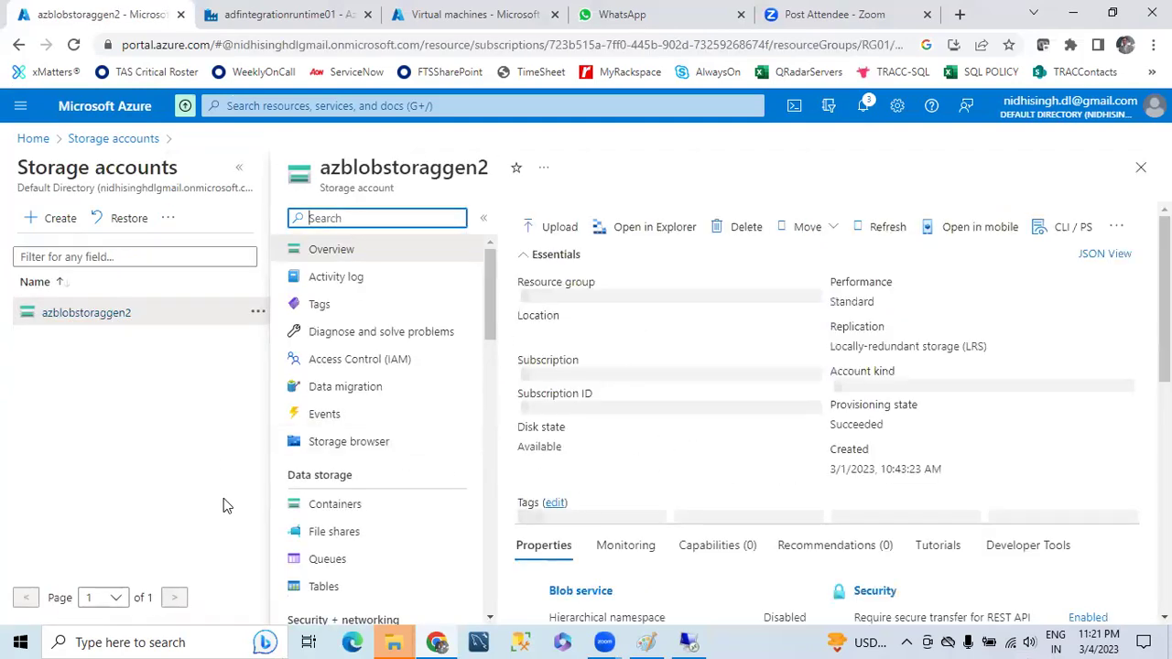
scroll(695, 460, down, 5)
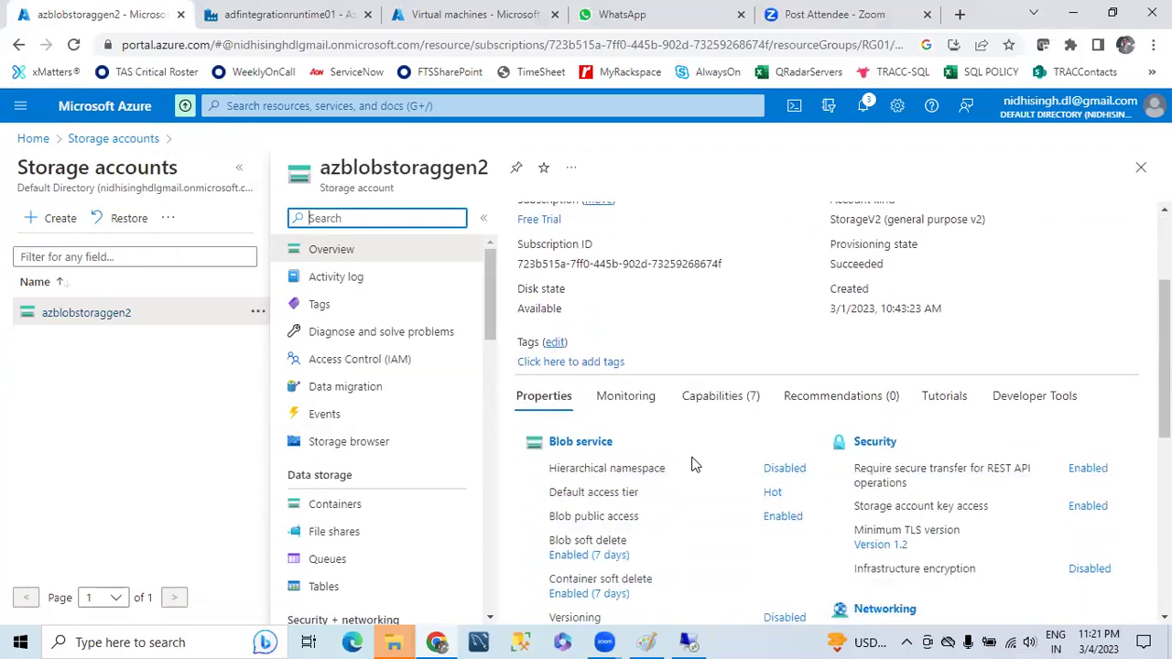
scroll(695, 464, up, 5)
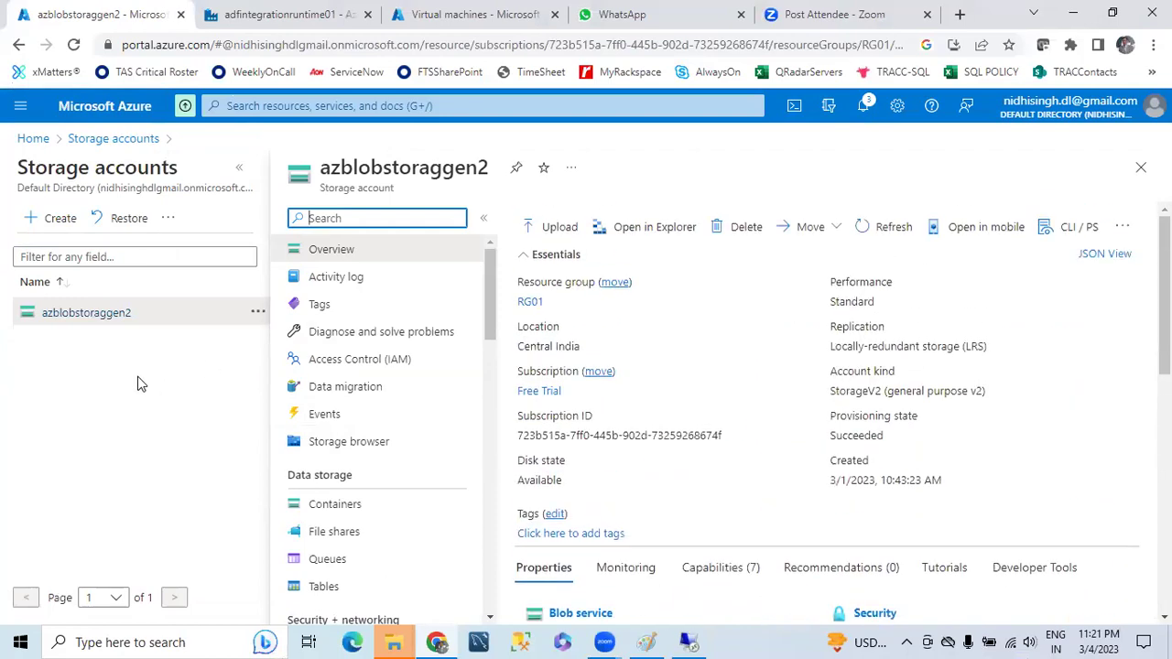
click(327, 505)
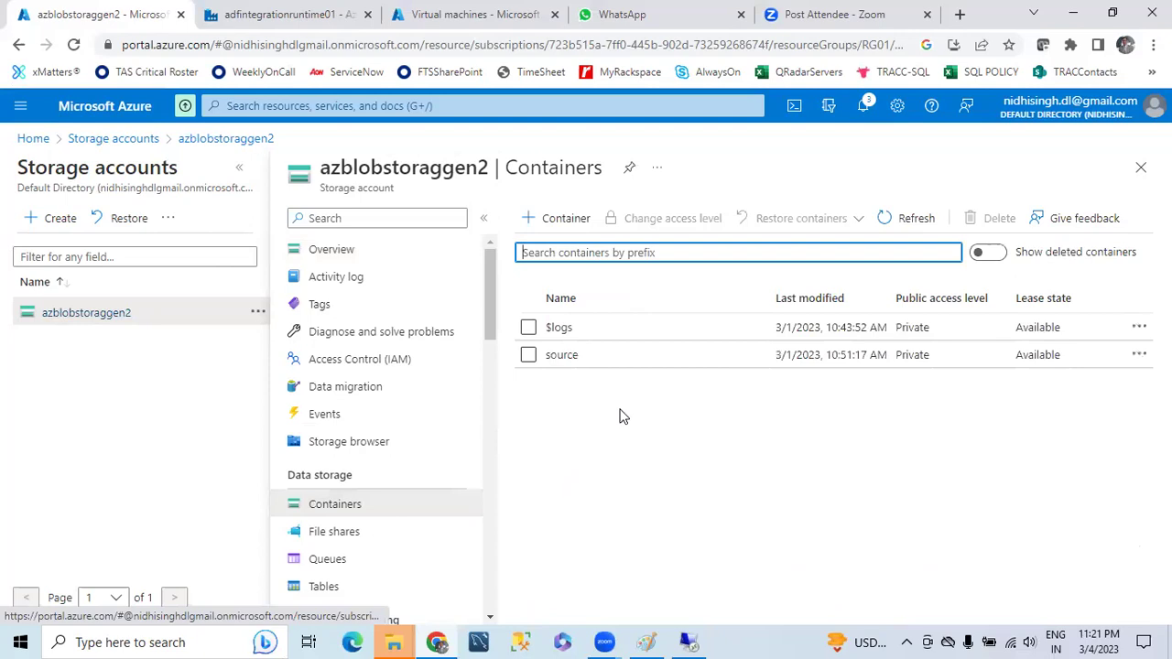
click(561, 356)
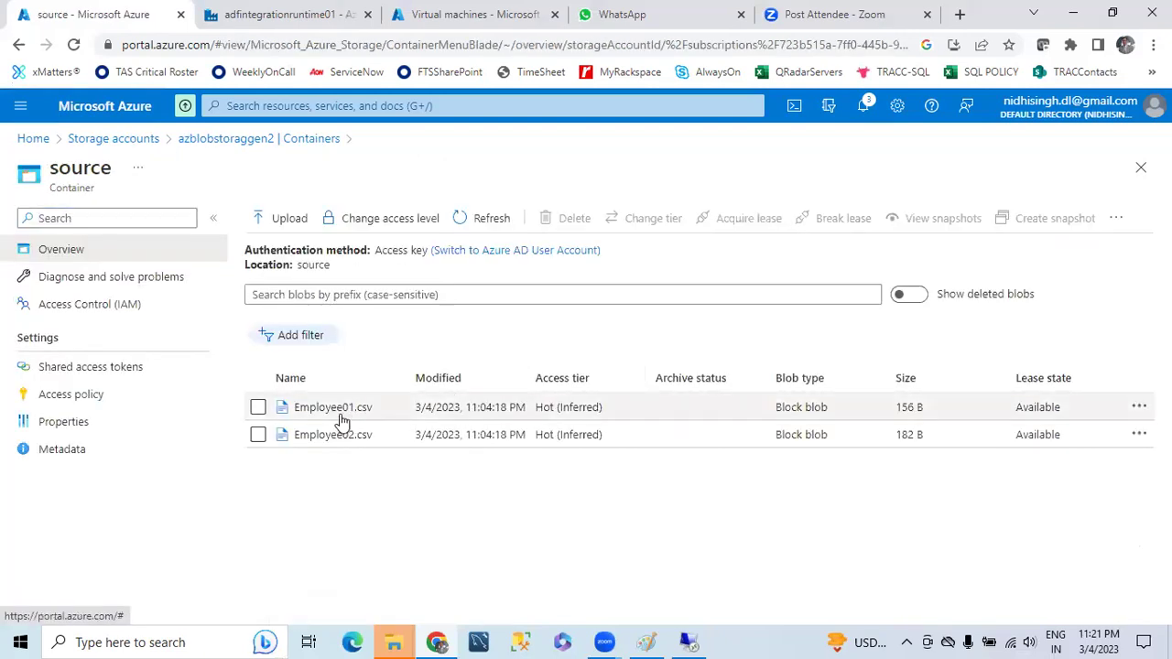
click(309, 411)
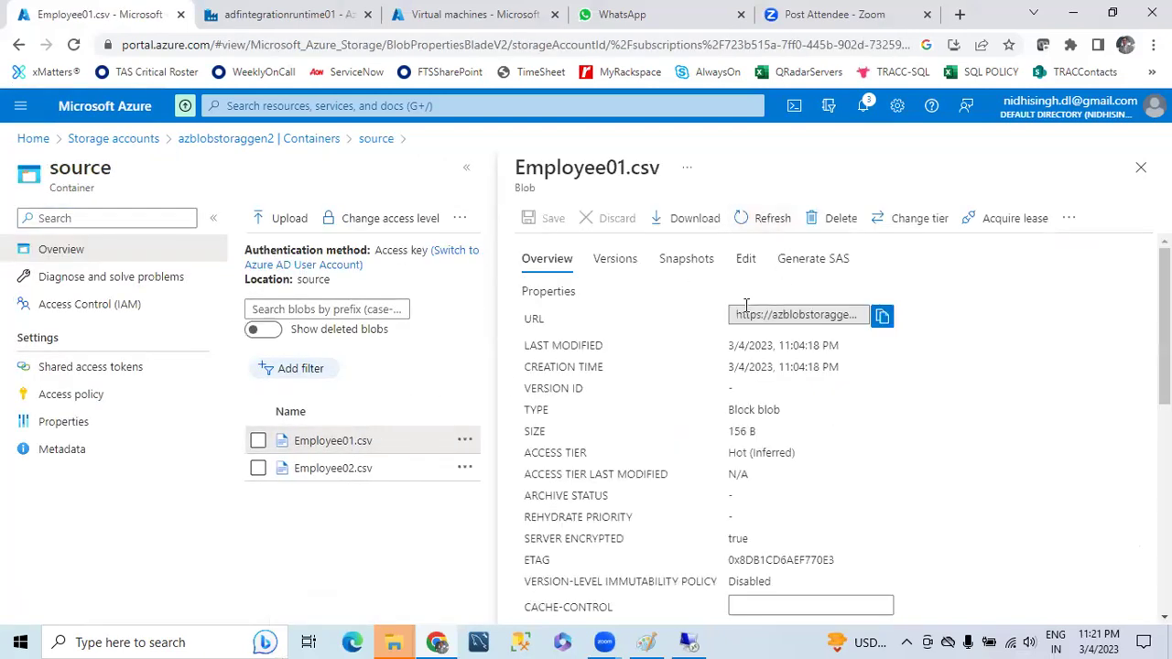
- Select the Empno,Ename,Salary,Deptno header line in Edit view and return to SSMS
click(748, 258)
drag(767, 294, 495, 290)
key(ctrl+c)
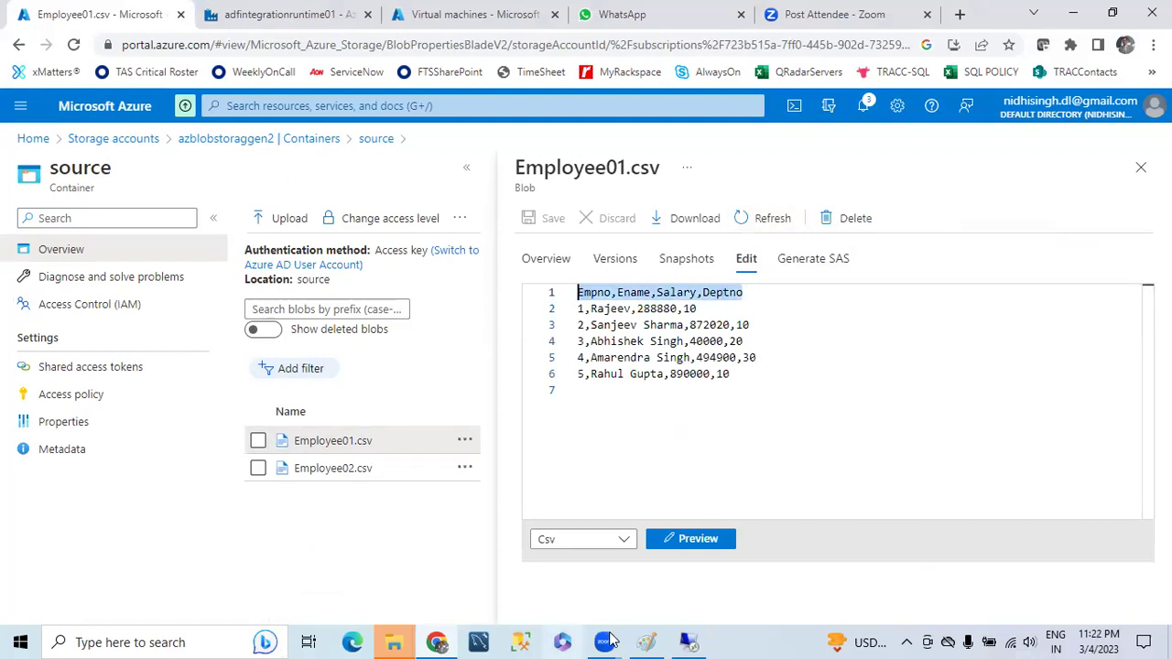
click(689, 642)
- Paste the column names into create table Employee( and type Empno INT, Ename varchar(300)
key(Return)
key(ctrl+v)
click(436, 158)
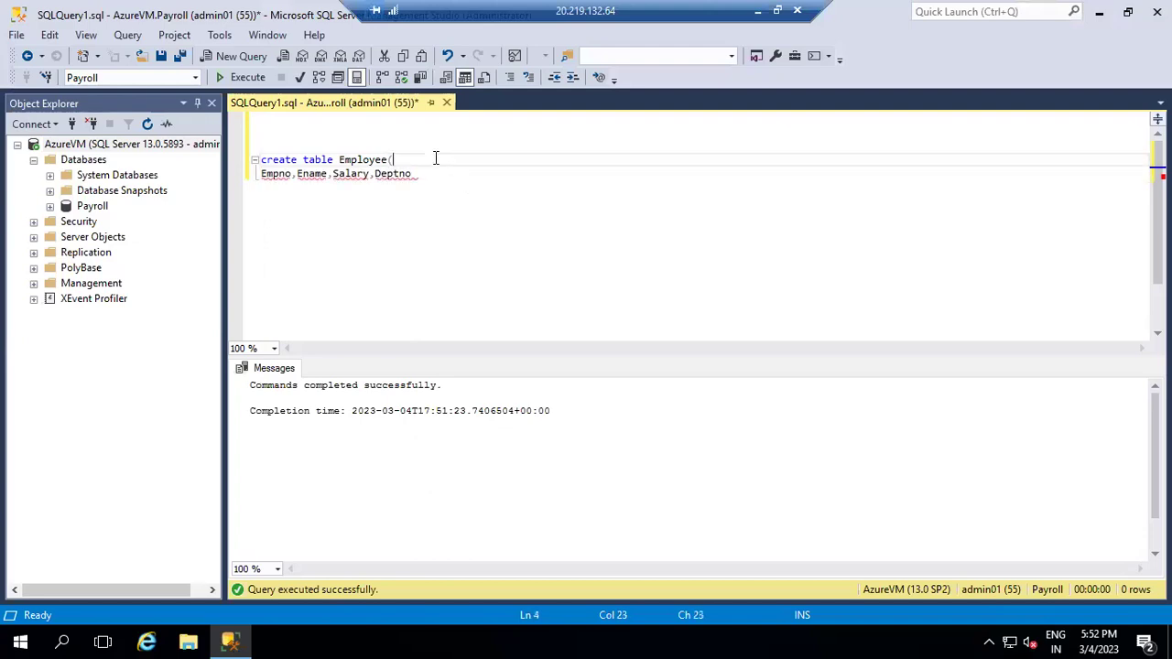
key(Delete)
click(426, 159)
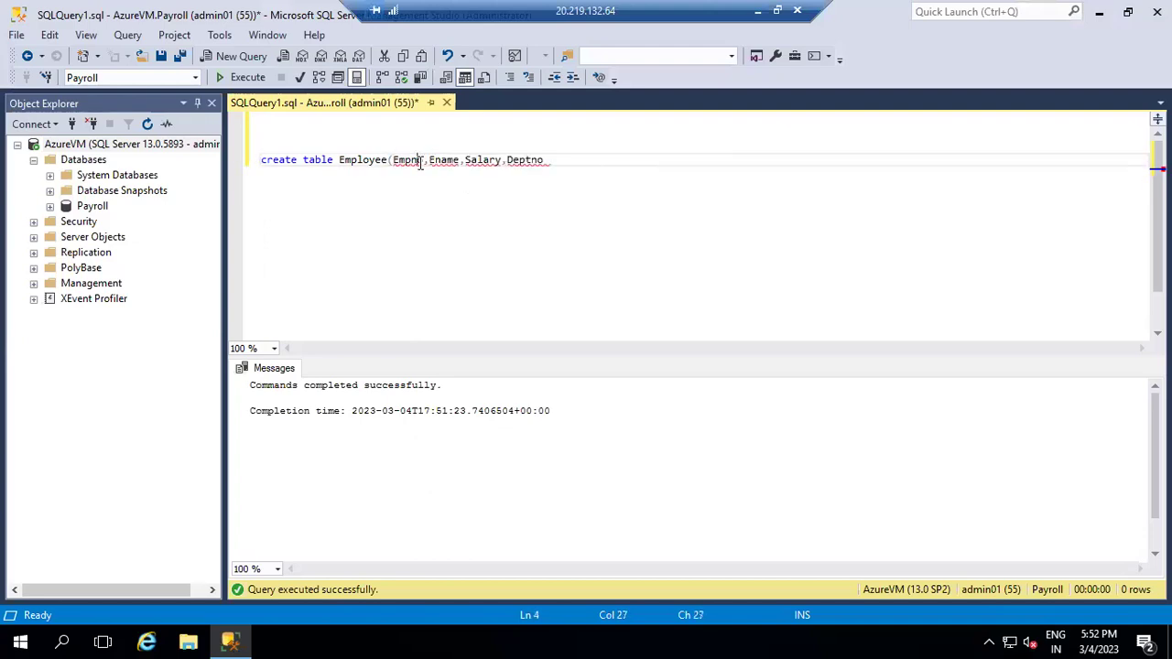
text(int)
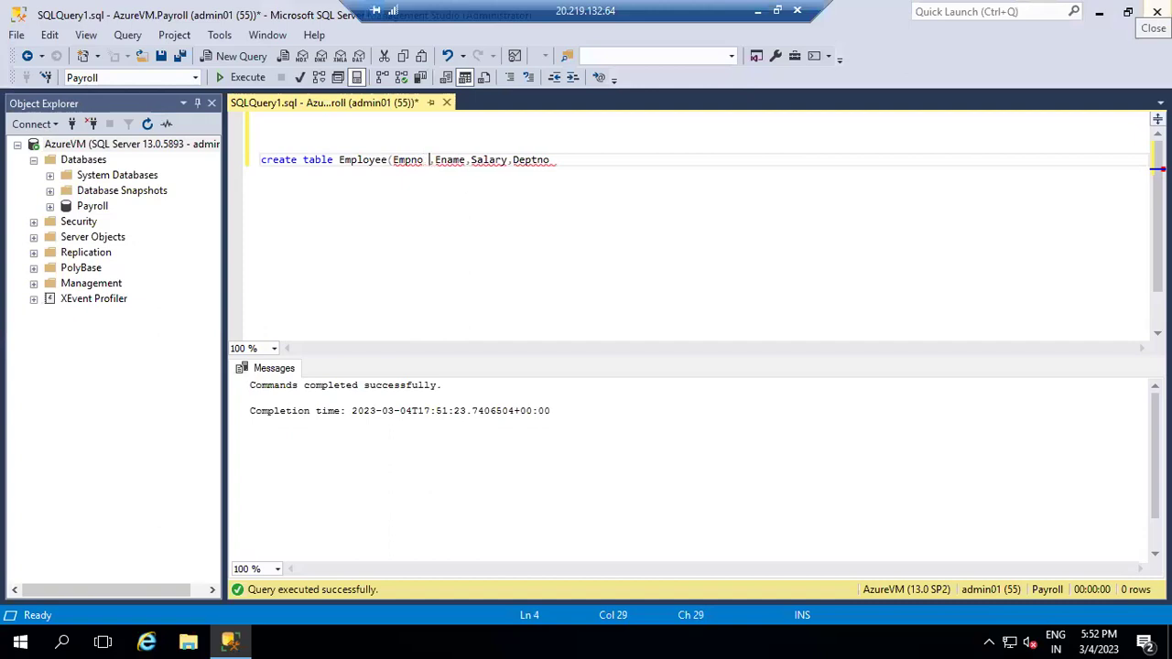
key(BackSpace)
key(BackSpace)
text(NT)
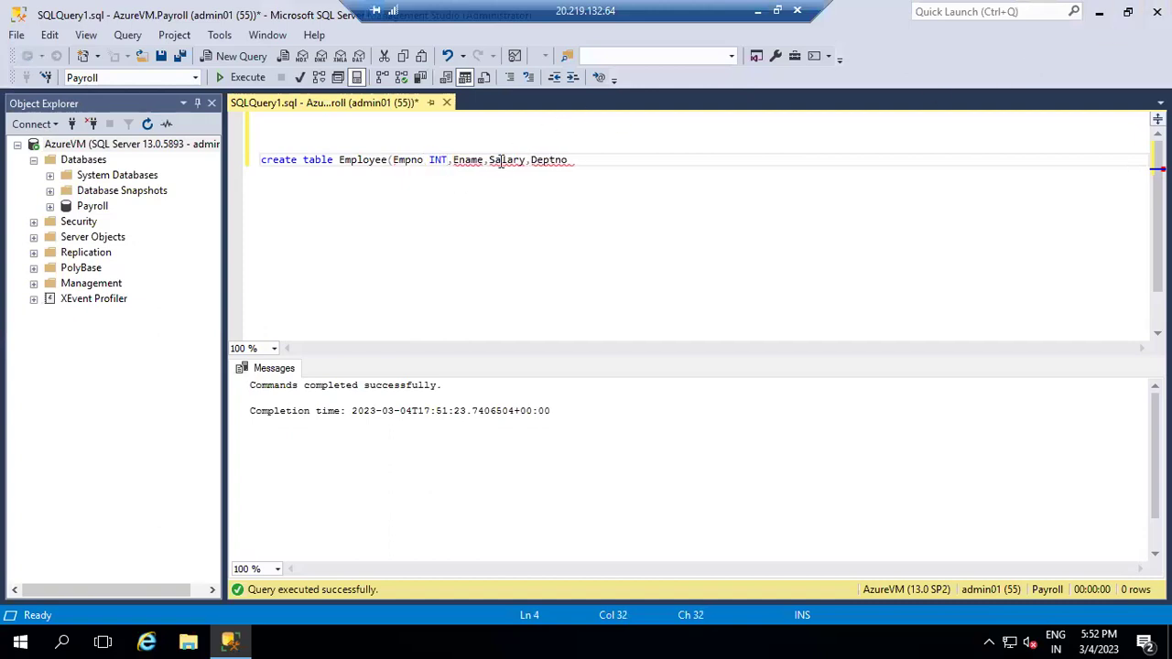
key(Right)
text(varchar)
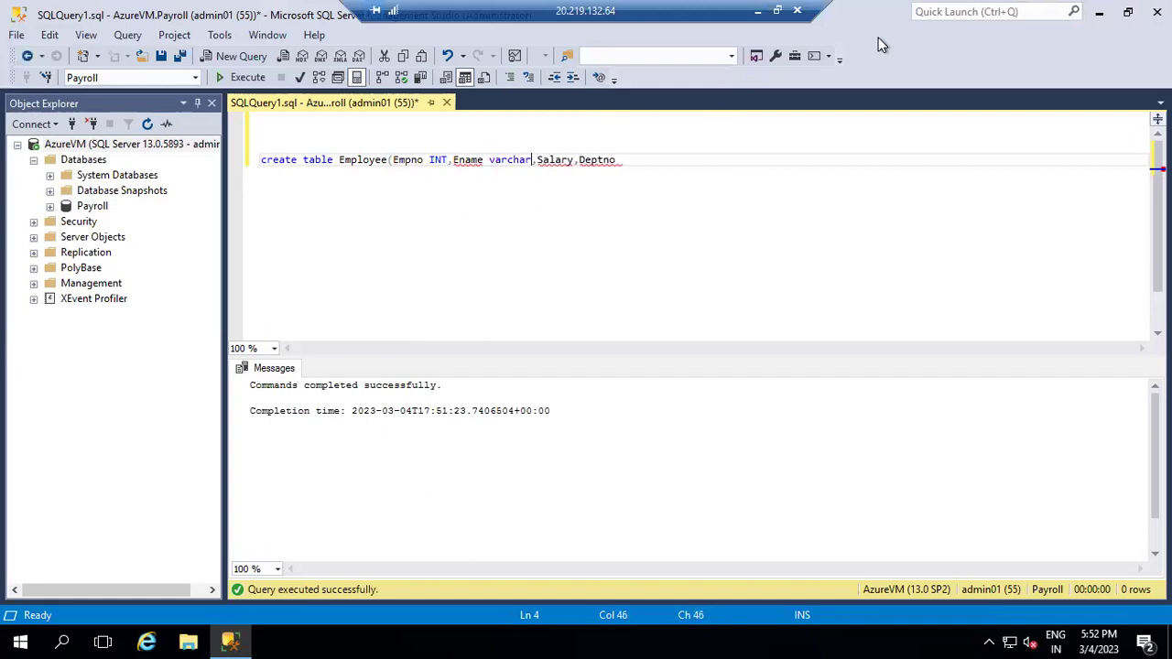
text((300_))
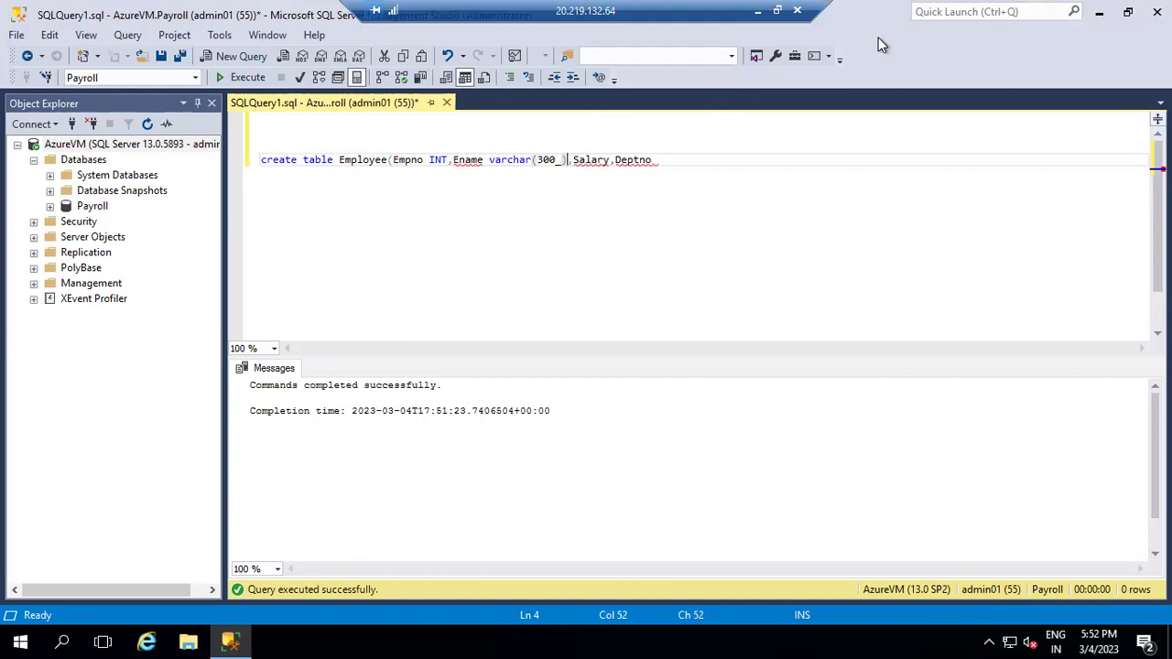
key(BackSpace)
key(BackSpace)
text())
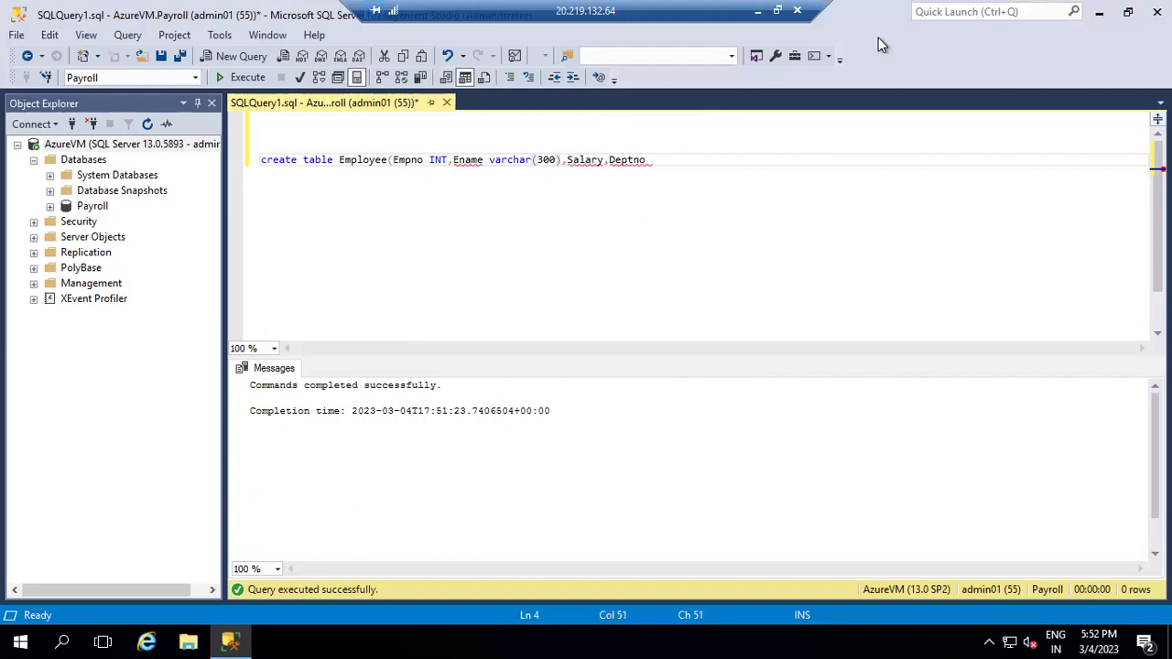
- Give Salary and Deptno INT types and close the create table parenthesis
click(605, 160)
text(INT)
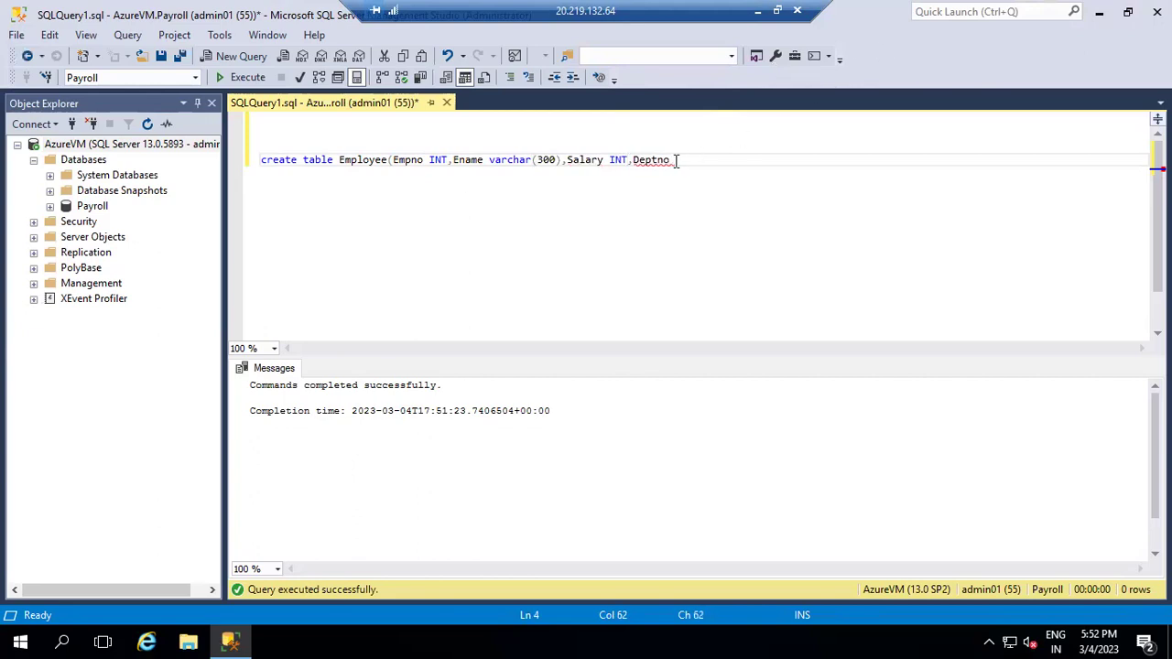
text( TINTYY)
key(BackSpace)
text(INT)
key(Left)
key(Left)
key(BackSpace)
click(751, 166)
text())
double_click(695, 154)
key(BackSpace)
text(INT)
click(707, 158)
- Execute the create table, then run 'select * from Employee' to confirm it is empty
click(223, 81)
double_click(349, 164)
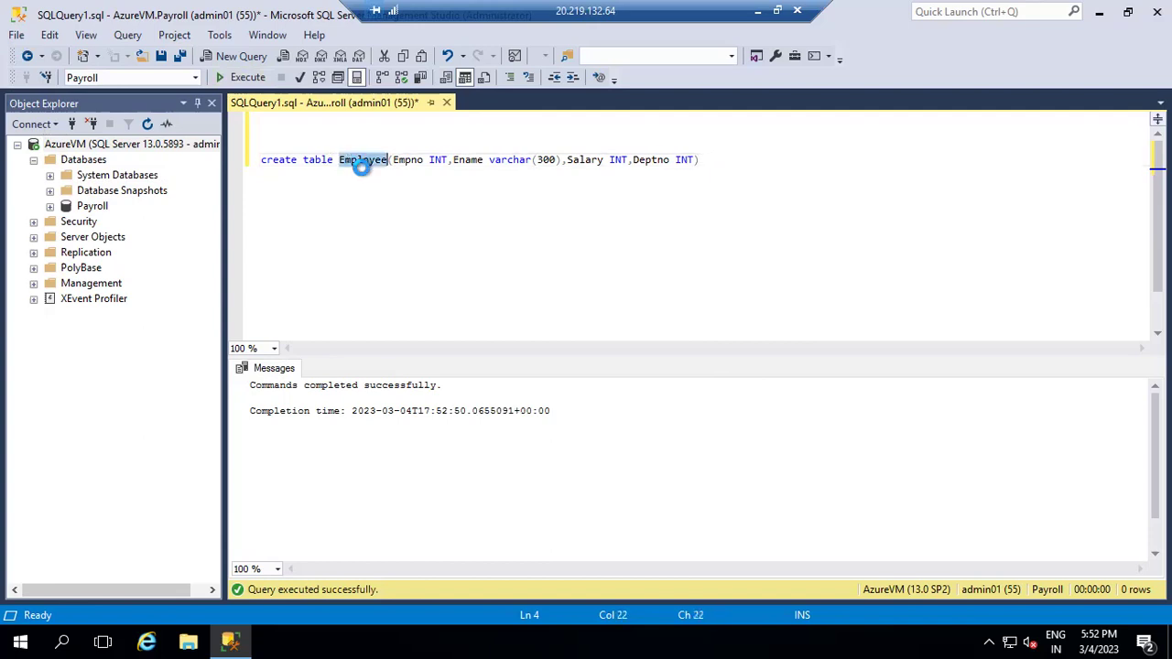
key(ctrl+a)
click(757, 169)
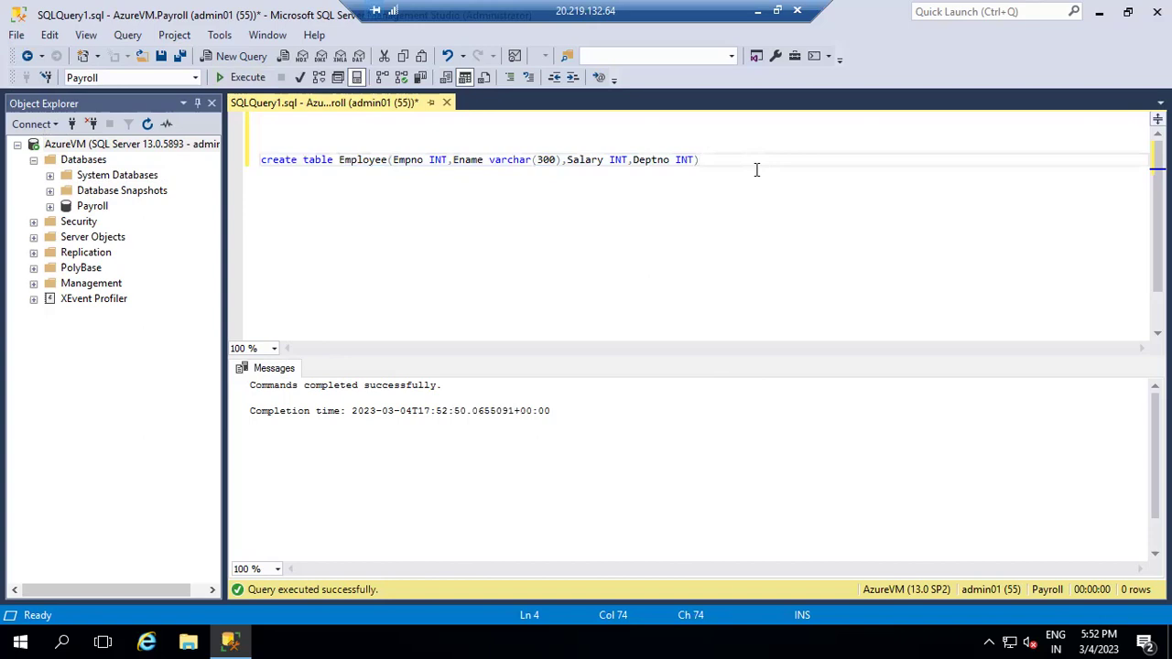
key(ctrl+a)
text(se)
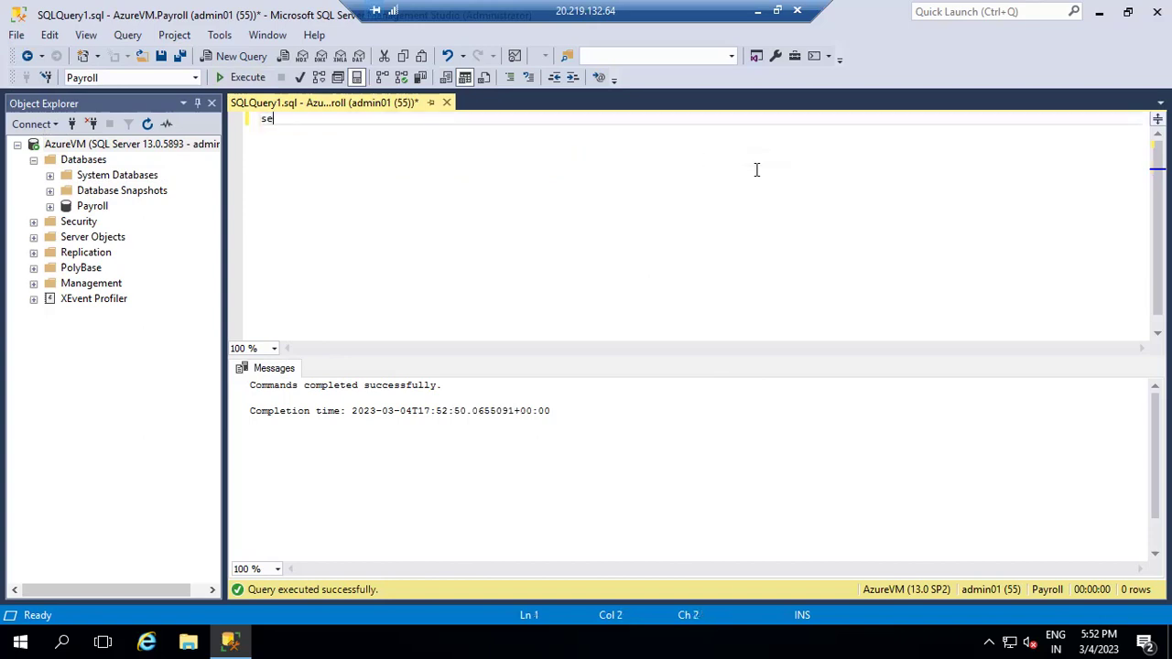
text(lect * from Employee)
key(F5)
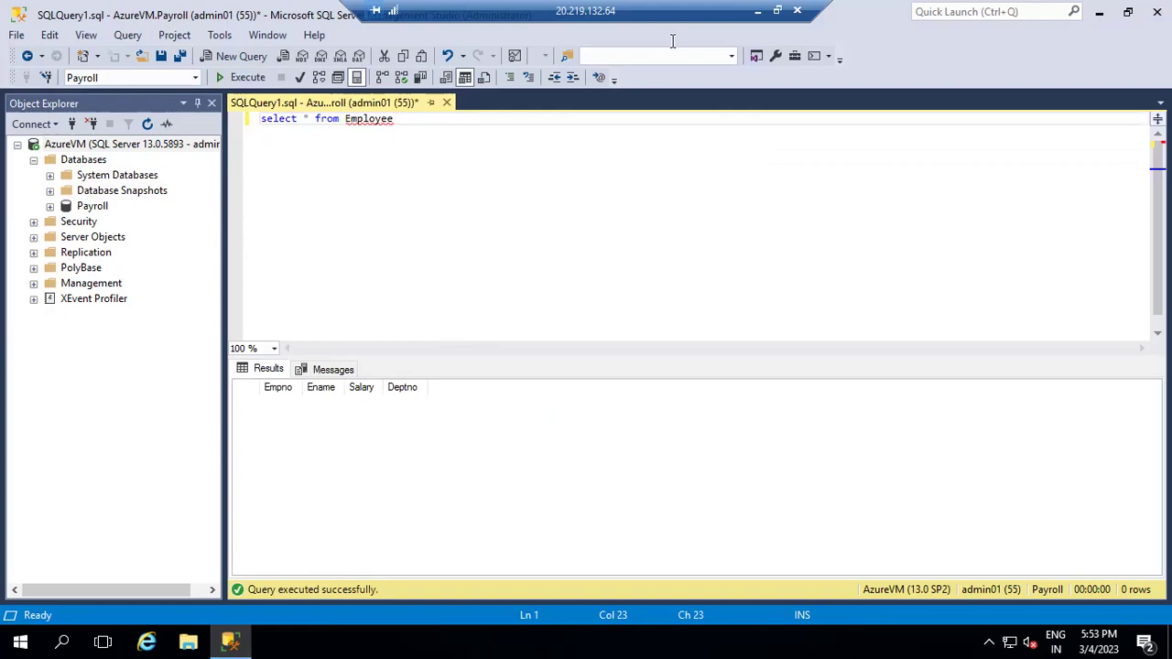
click(757, 11)
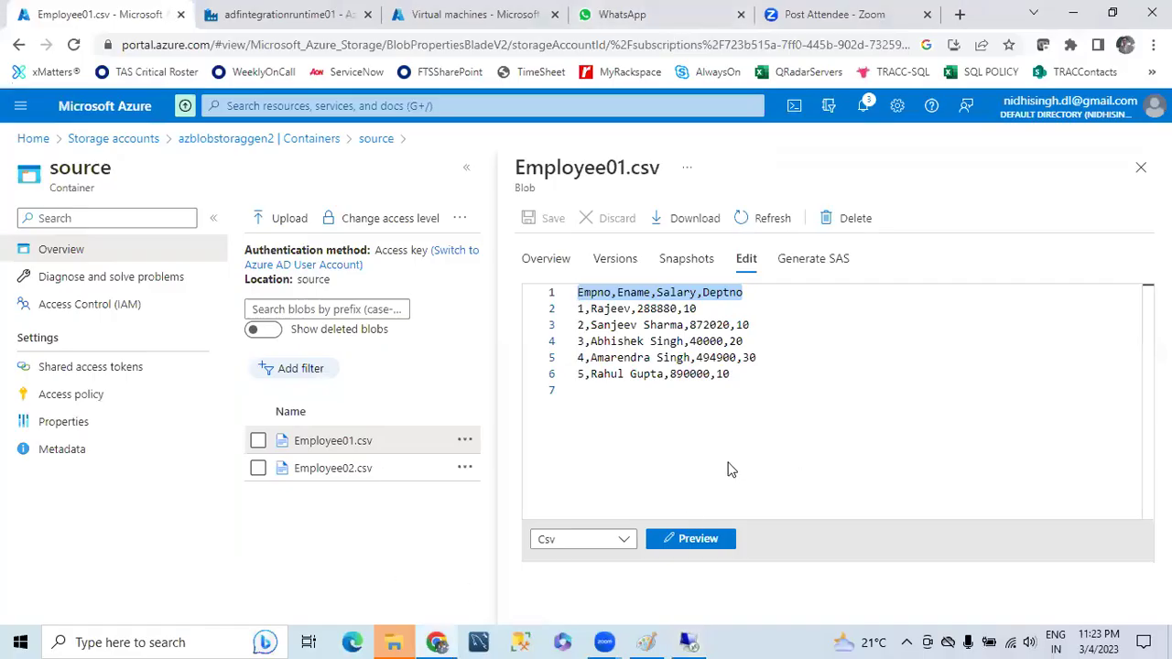
- Open the adfintegrationruntime01 factory from the Data factories list and launch its Studio
click(31, 139)
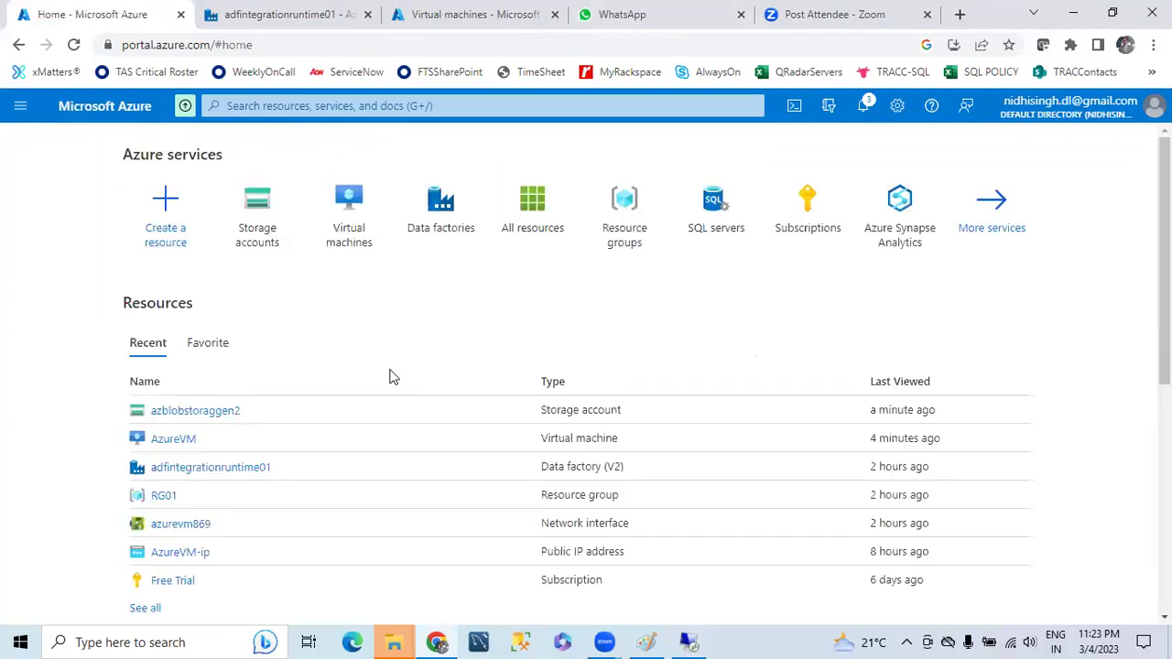
click(466, 222)
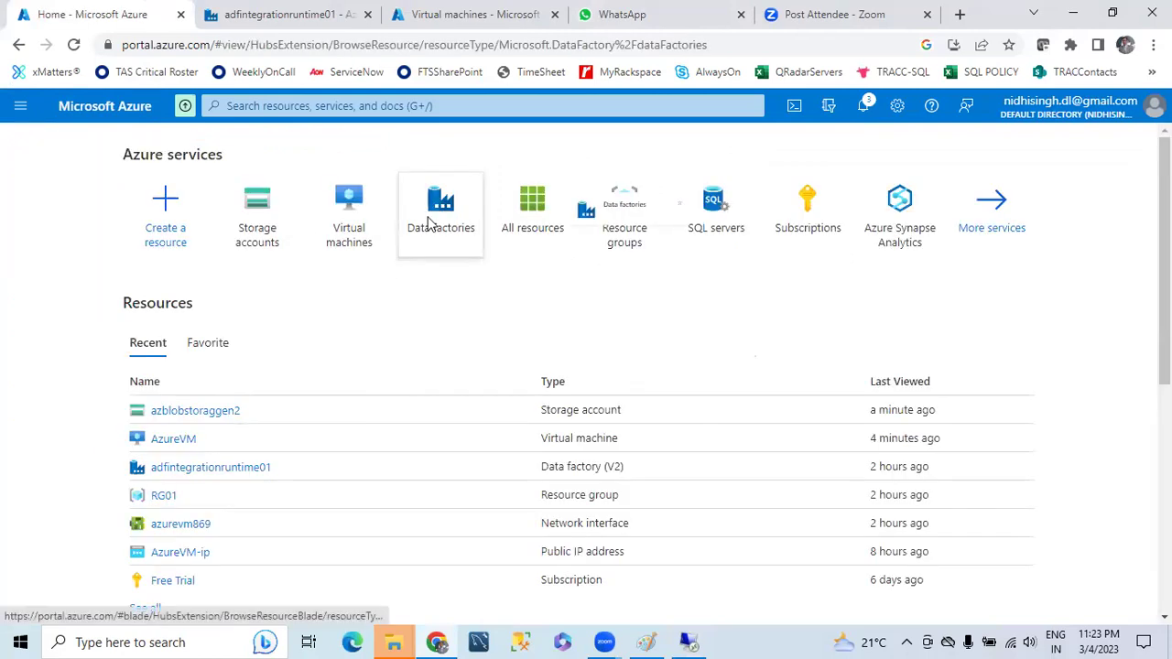
click(119, 359)
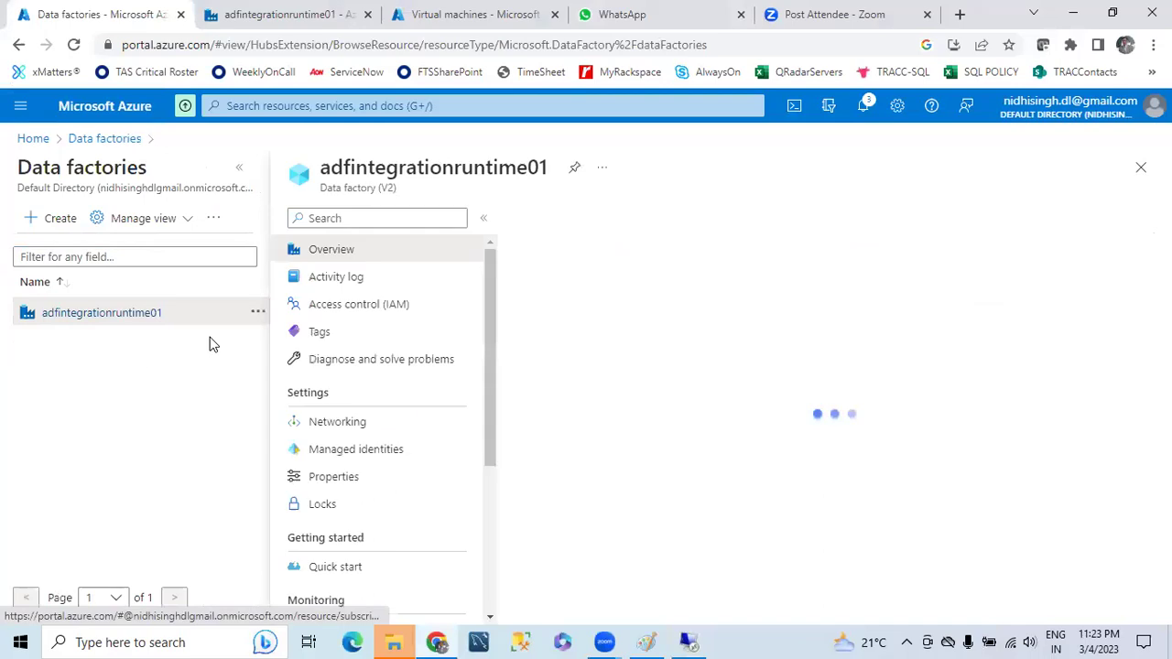
scroll(749, 536, down, 2)
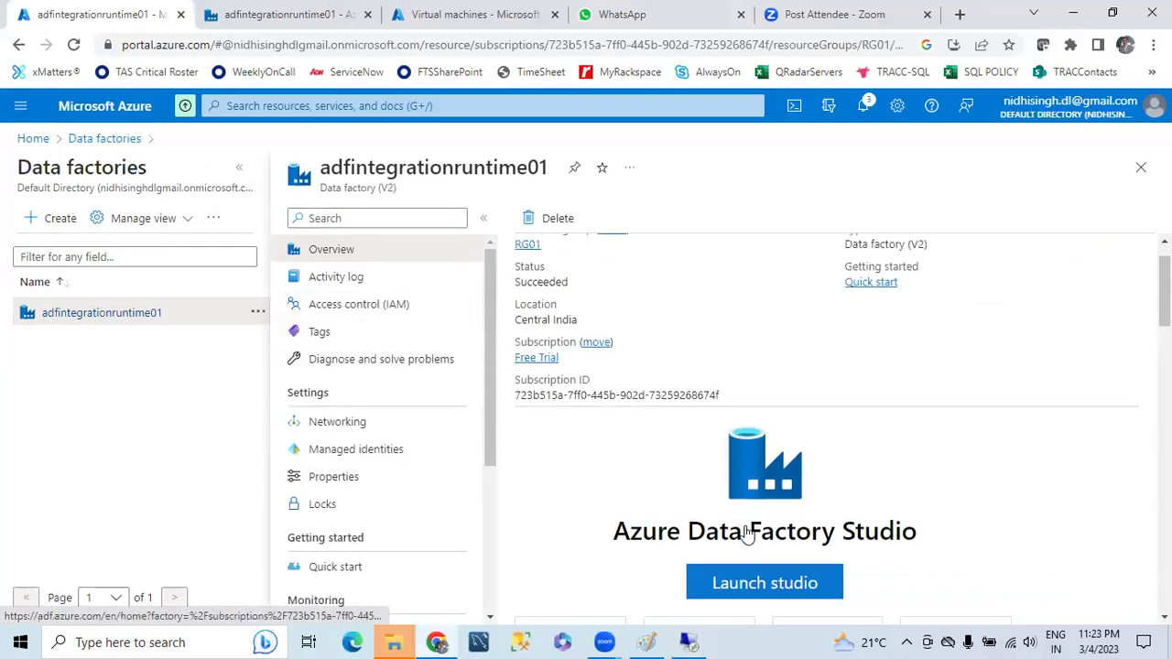
click(241, 168)
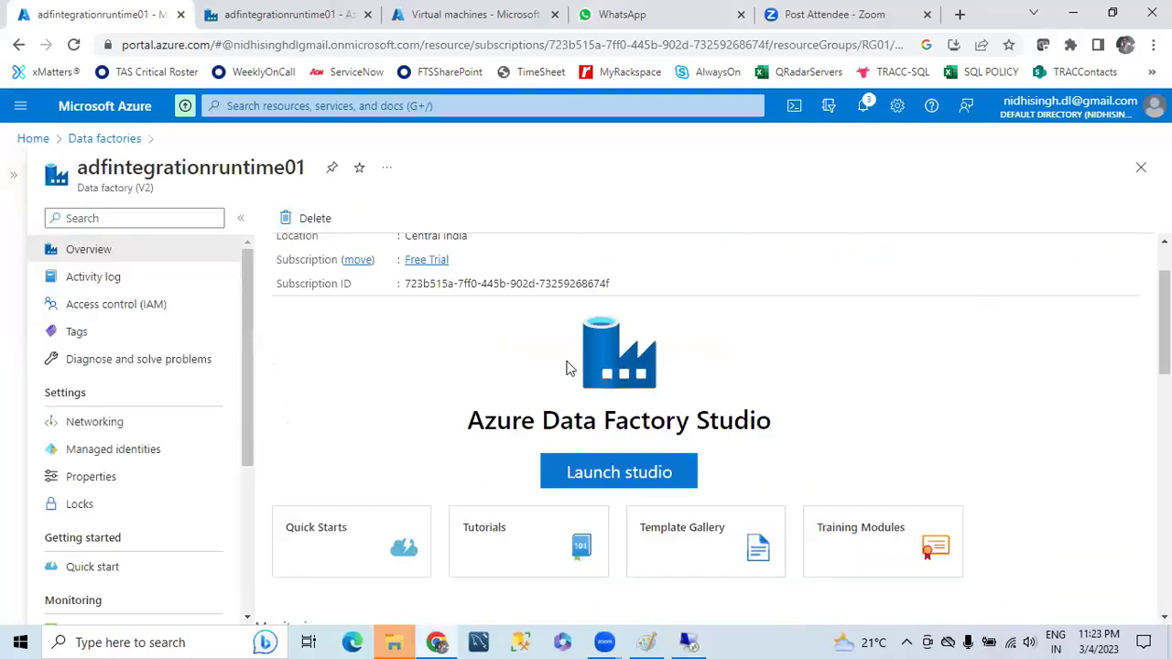
click(620, 473)
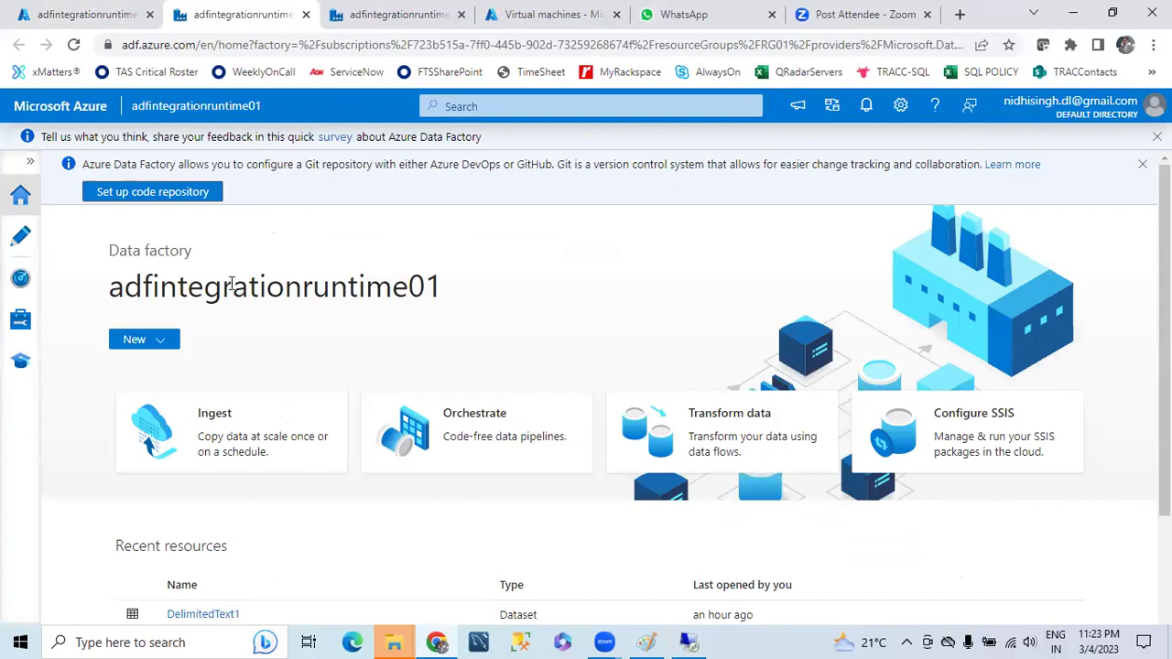
- Create a new pipeline in the Author view and rename it CSVTOSQL
click(18, 237)
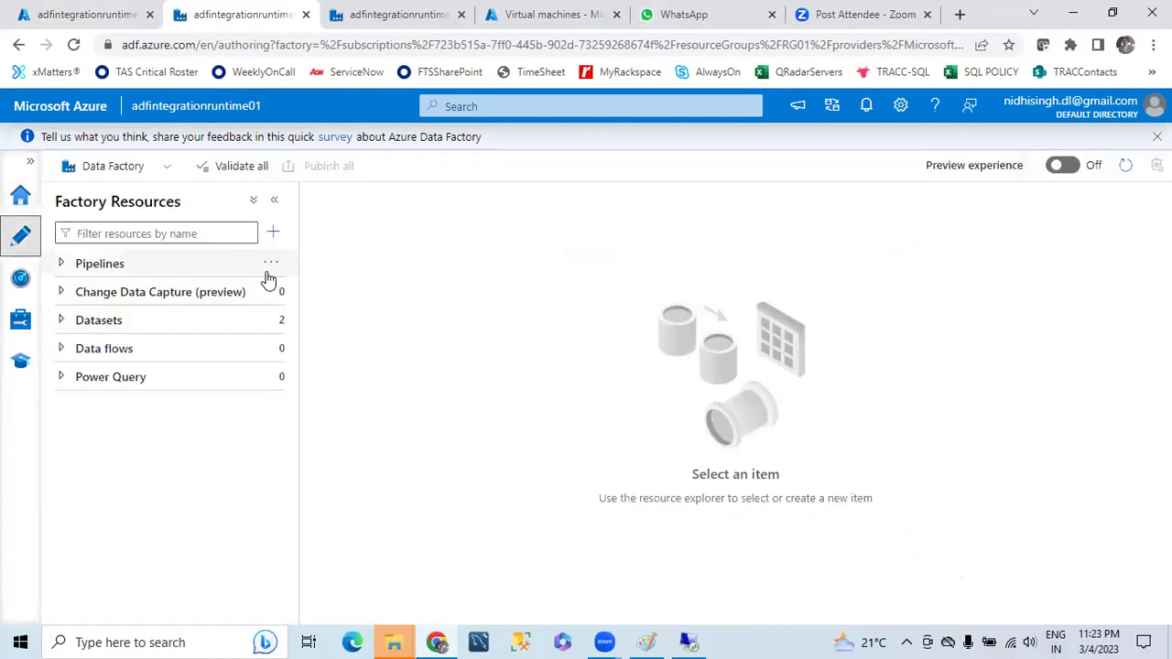
click(271, 263)
click(320, 290)
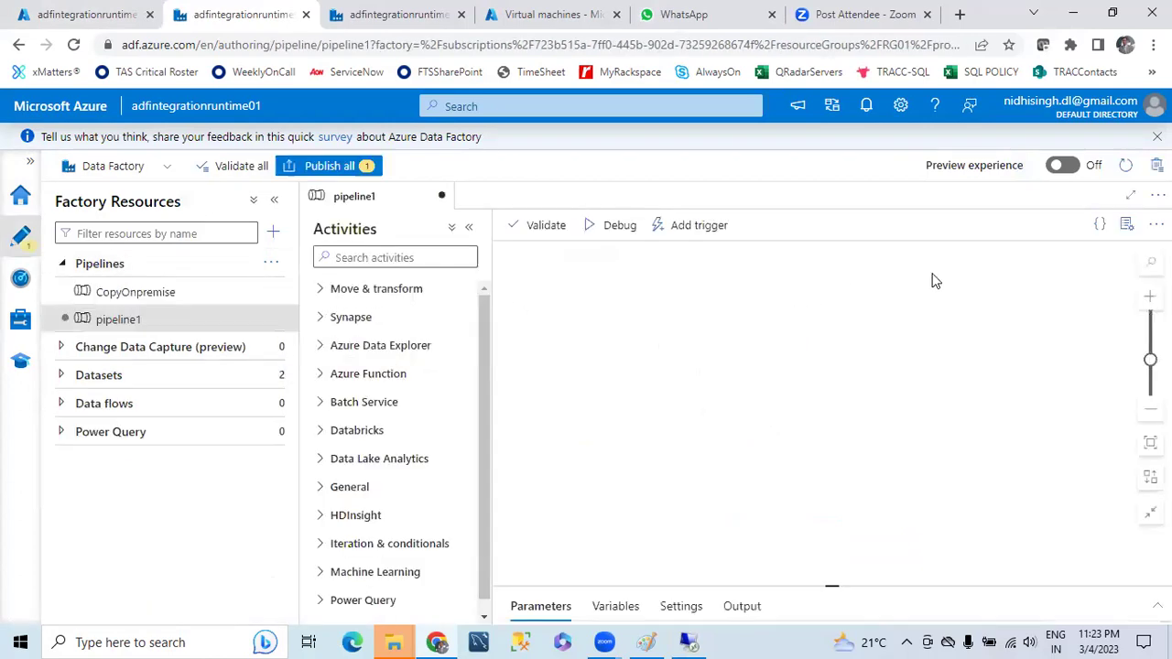
drag(1007, 352, 759, 358)
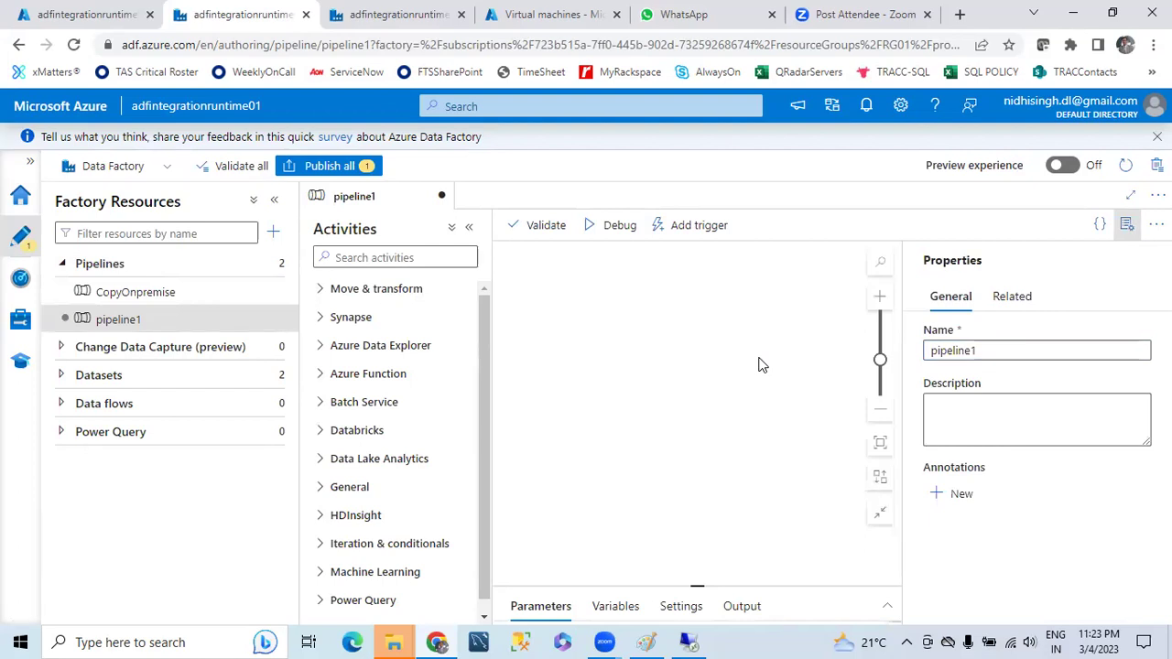
drag(1007, 350, 772, 336)
text(CSVTOSQL)
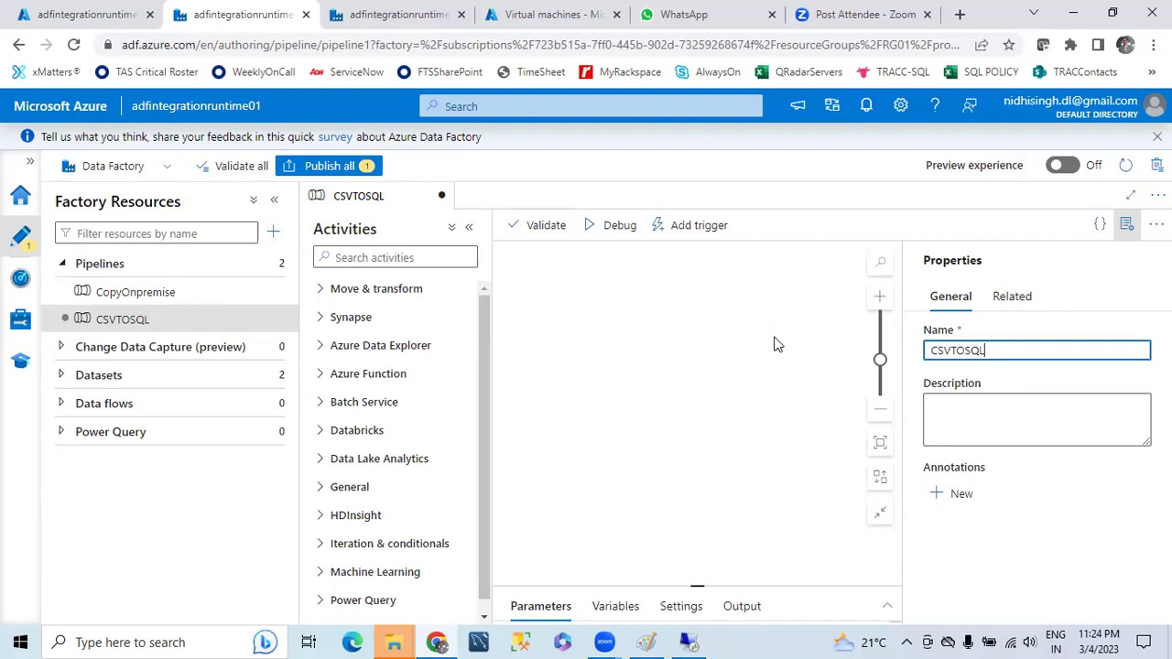
click(732, 343)
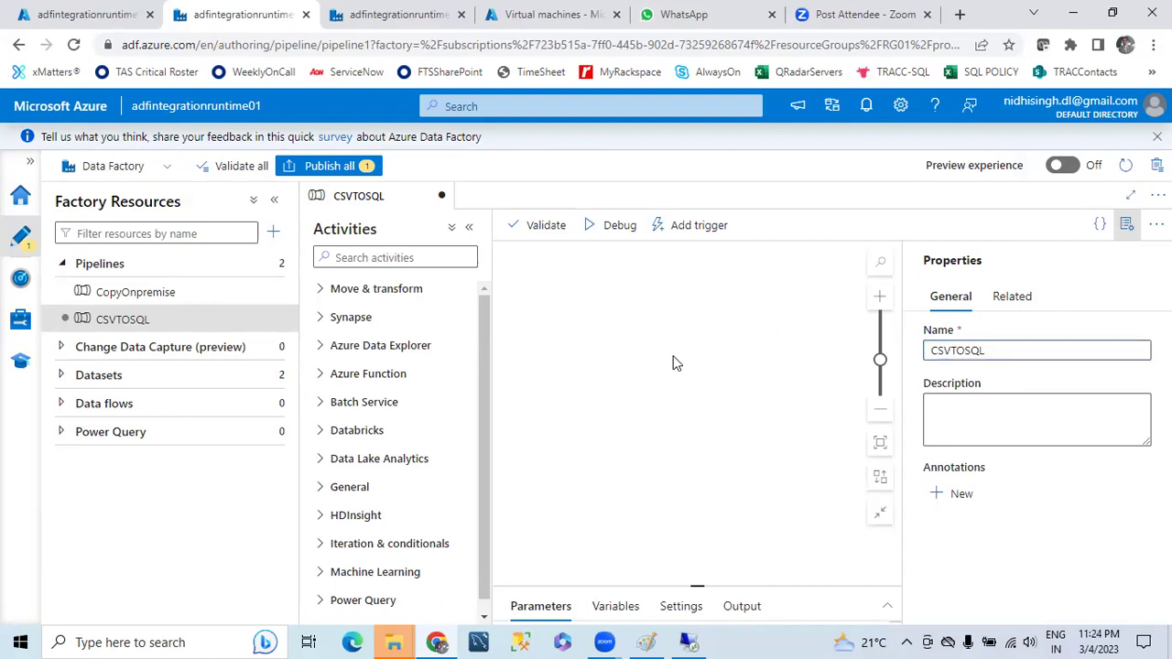
- Close the Properties pane and collapse Factory Resources to widen the canvas
click(1126, 225)
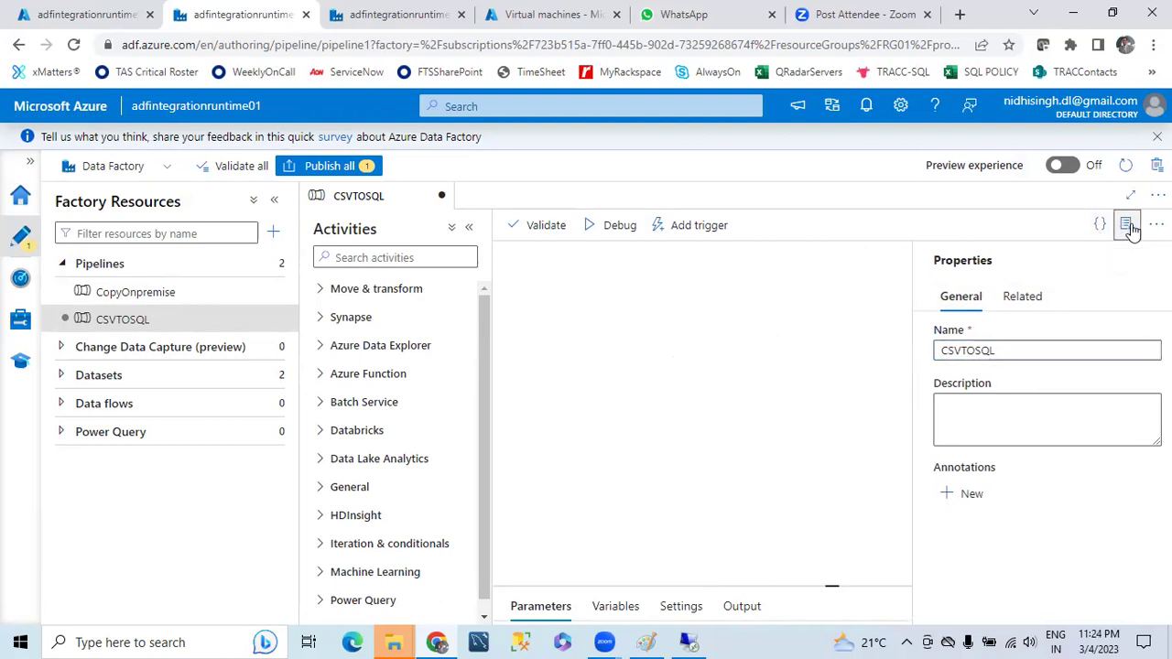
click(279, 200)
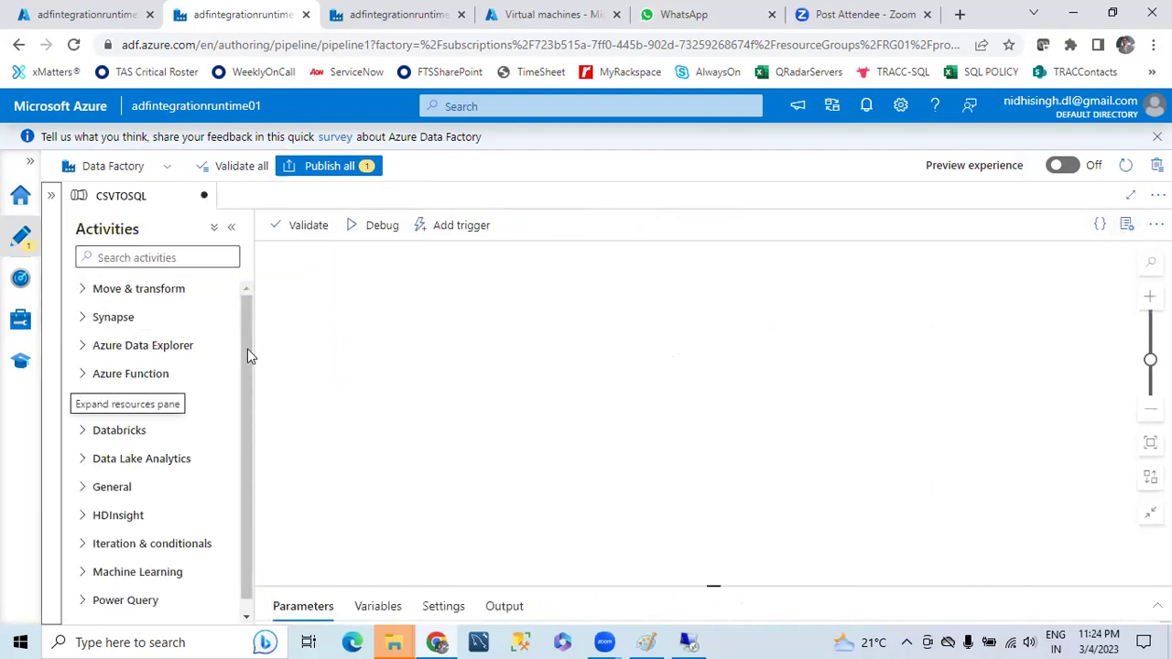
click(180, 257)
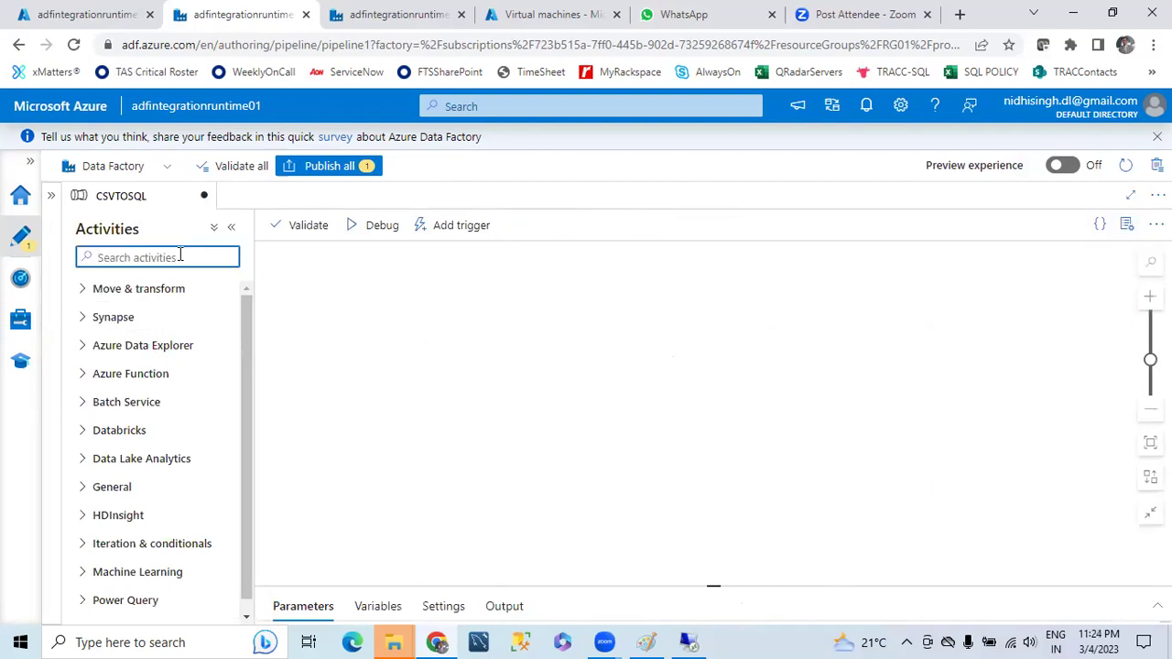
- Place a Get Metadata activity on the CSVTOSQL canvas and show its dataset Settings
text(get)
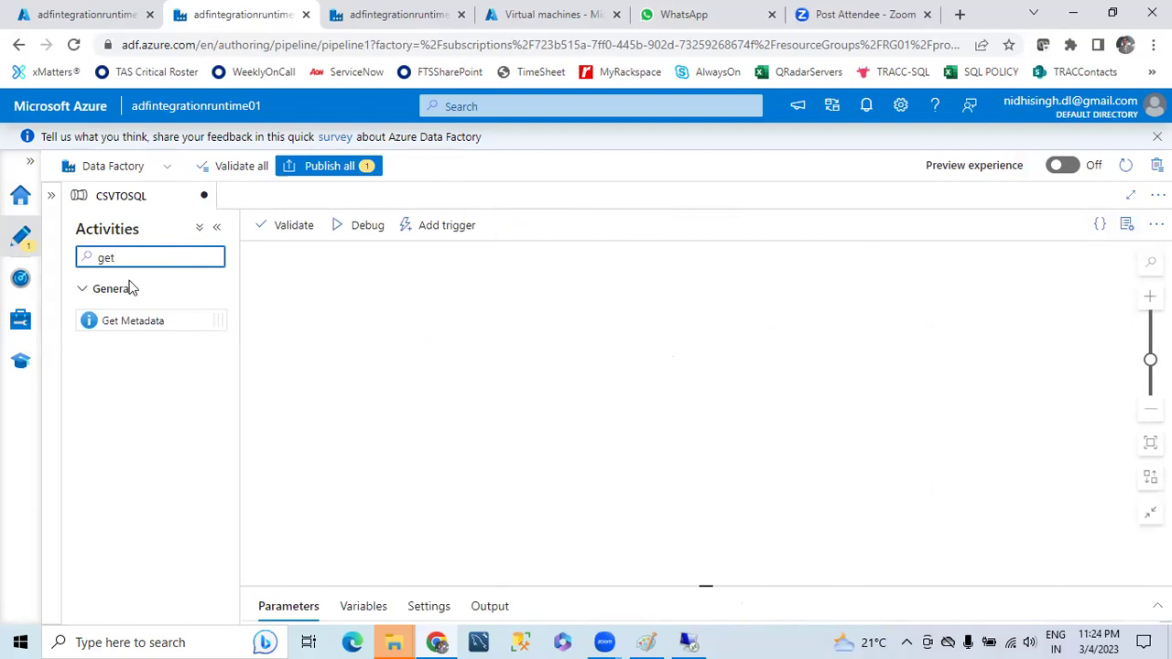
drag(136, 322, 424, 307)
drag(704, 589, 688, 428)
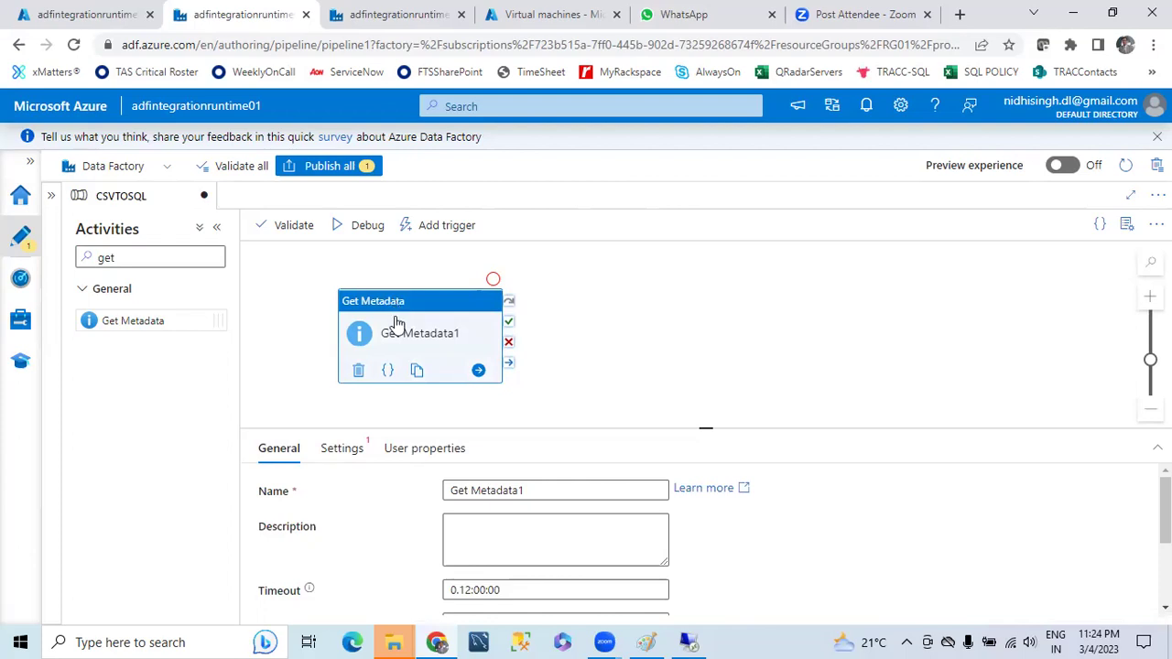
drag(404, 314, 398, 301)
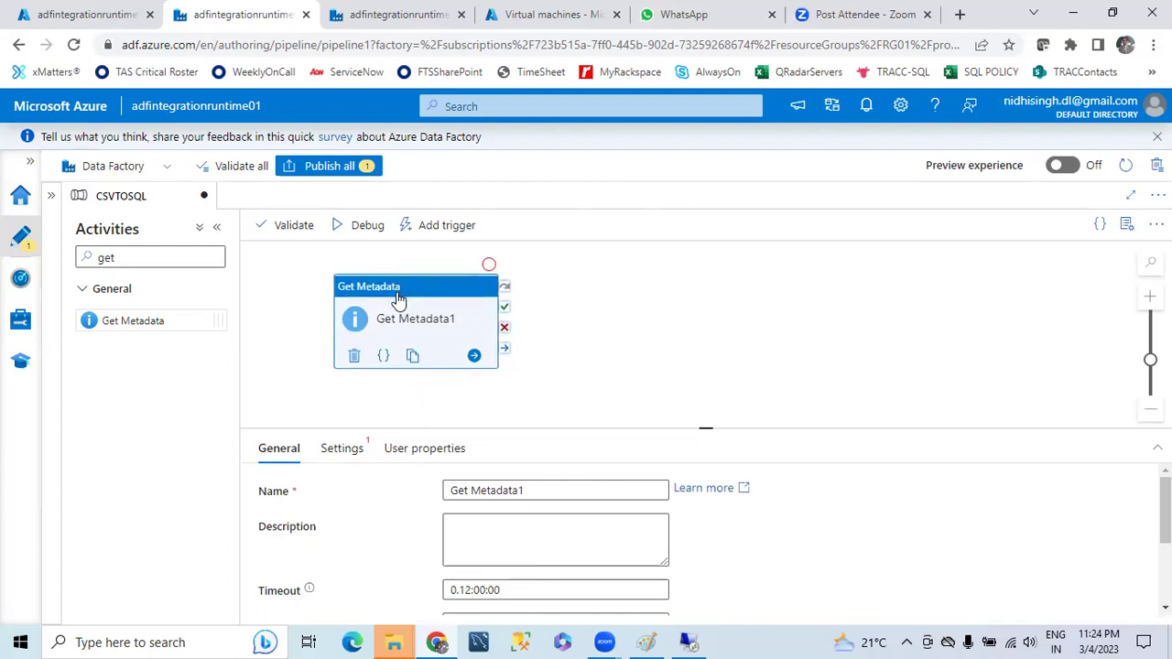
click(341, 456)
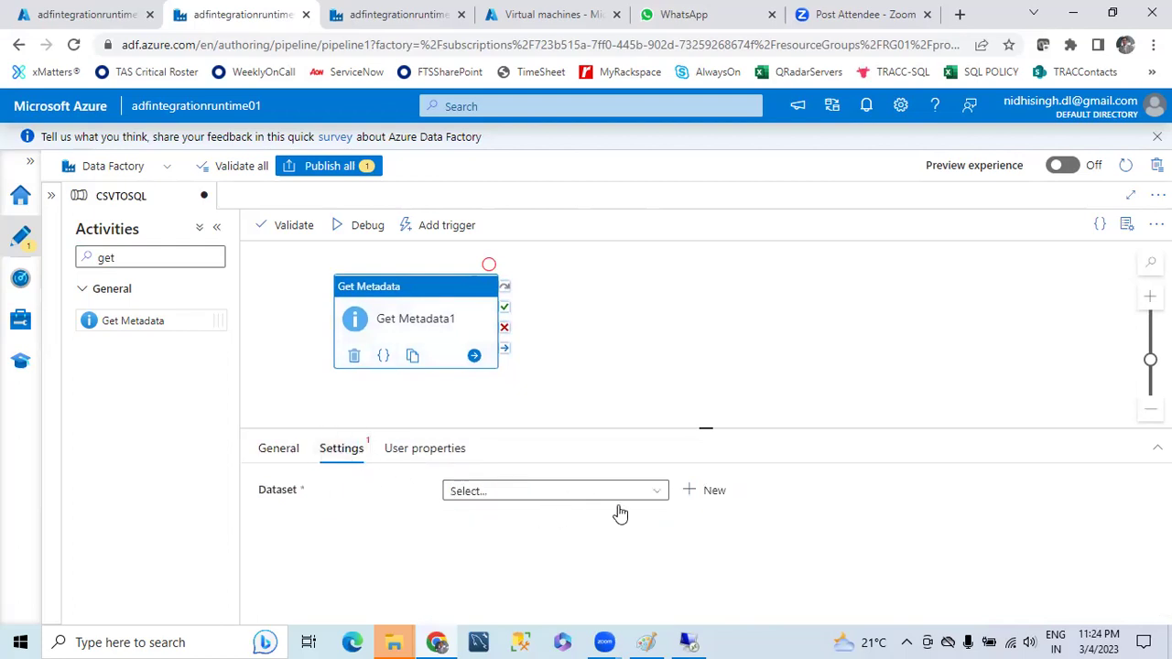
- Start a new dataset for Get Metadata1 using Azure Blob Storage with DelimitedText format
click(713, 491)
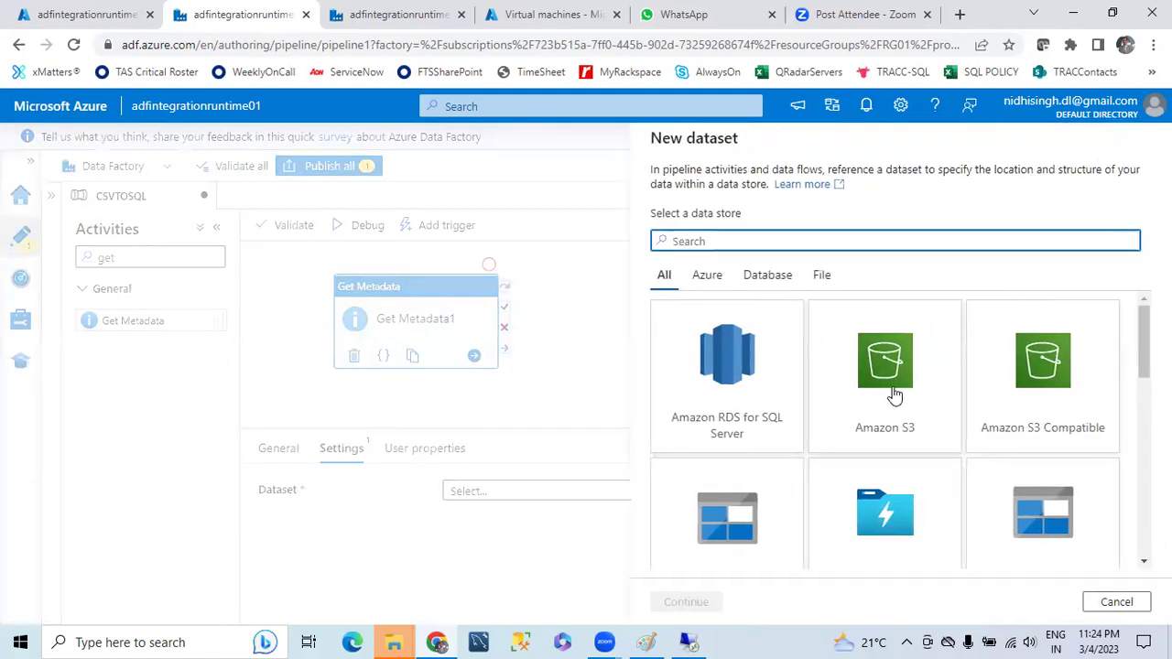
scroll(890, 366, down, 1)
click(726, 455)
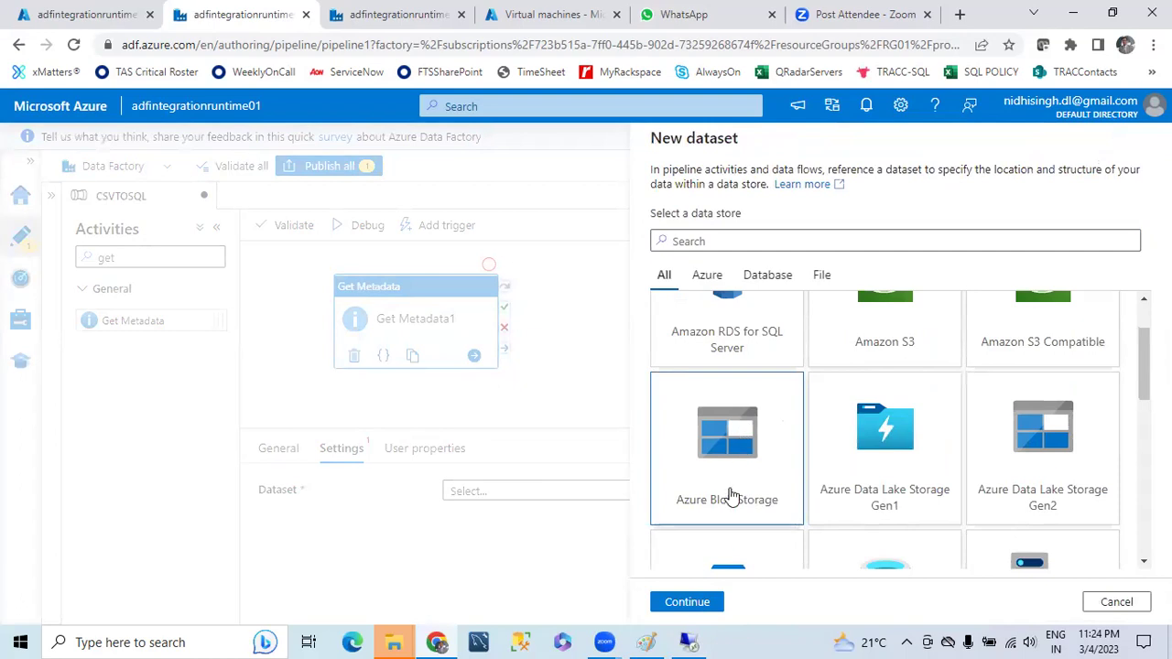
click(688, 602)
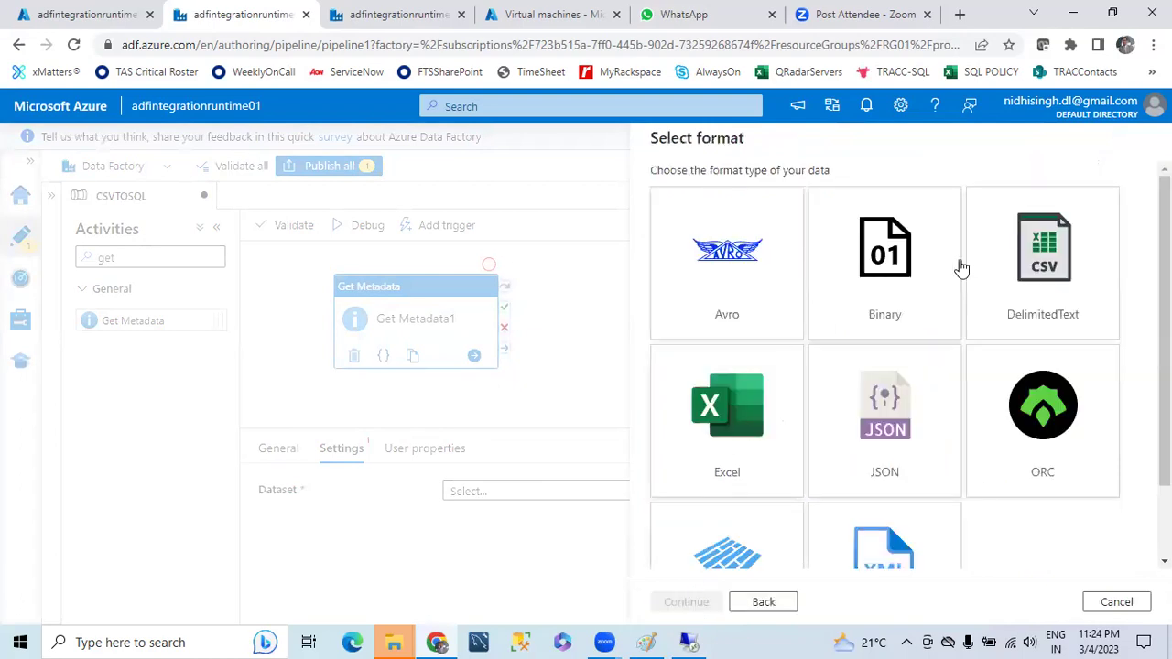
click(1046, 249)
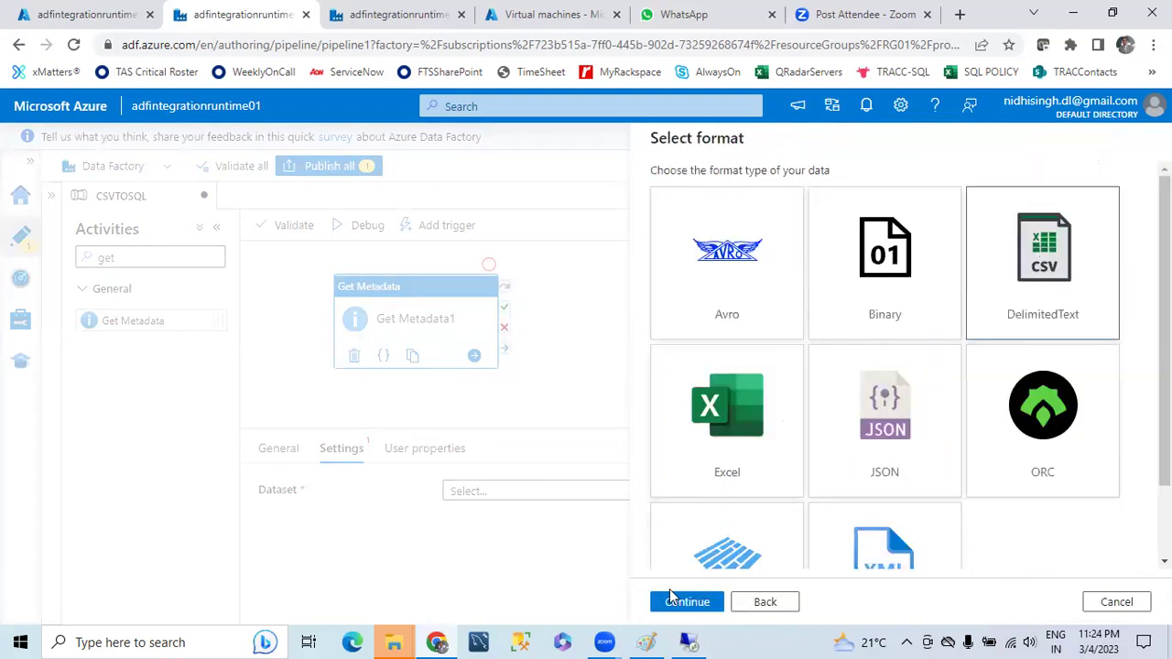
click(685, 602)
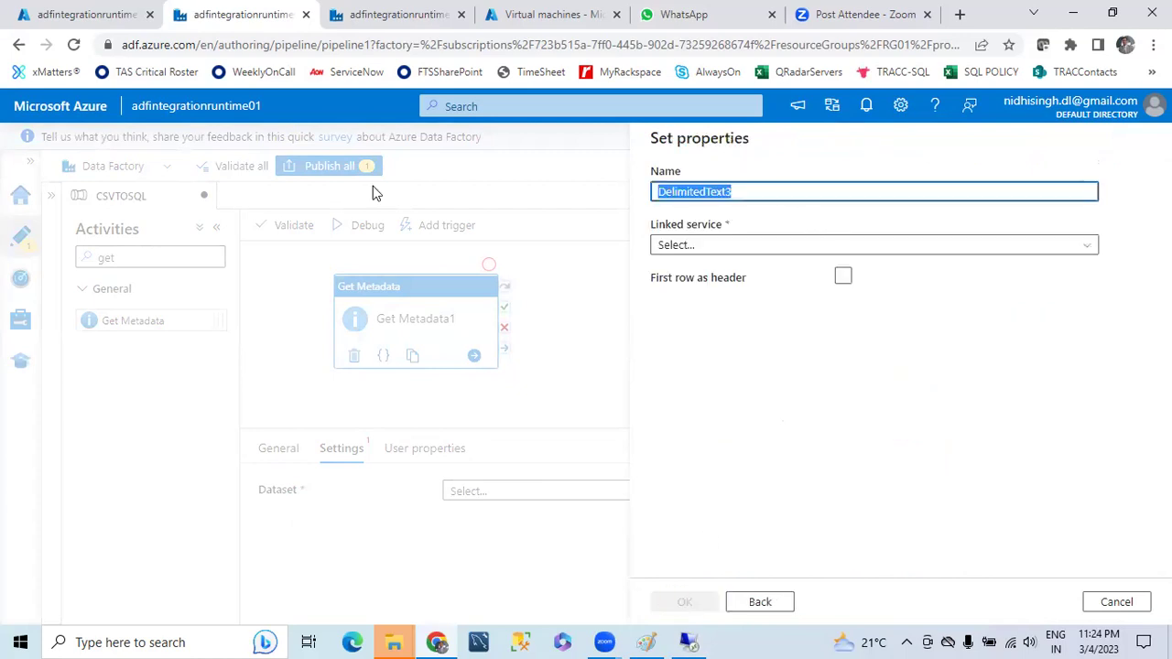
- Name the dataset SourceDS, link it to AzureBlobStorage1, and point it at the source folder
text(So)
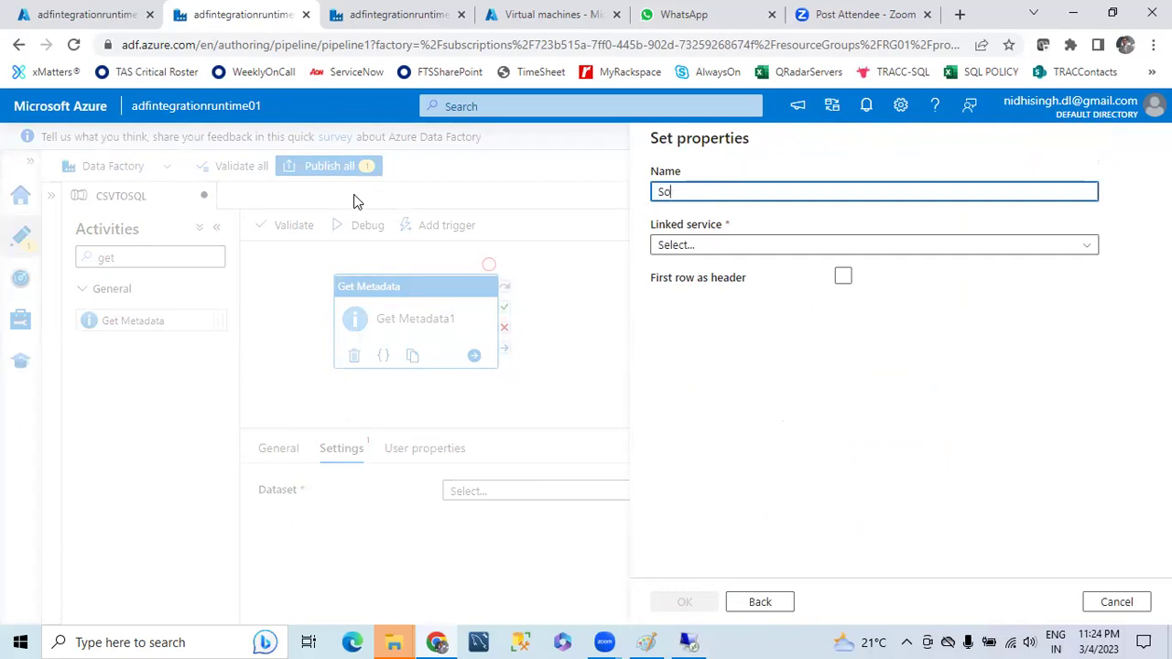
text(urceDS)
click(1083, 248)
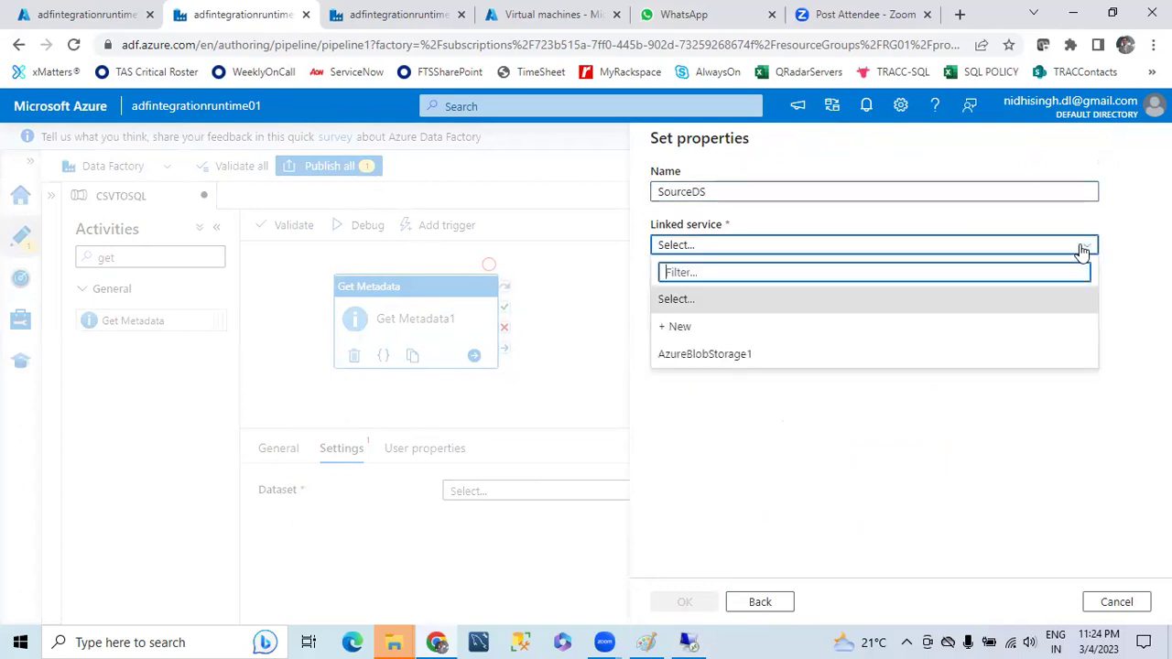
click(729, 355)
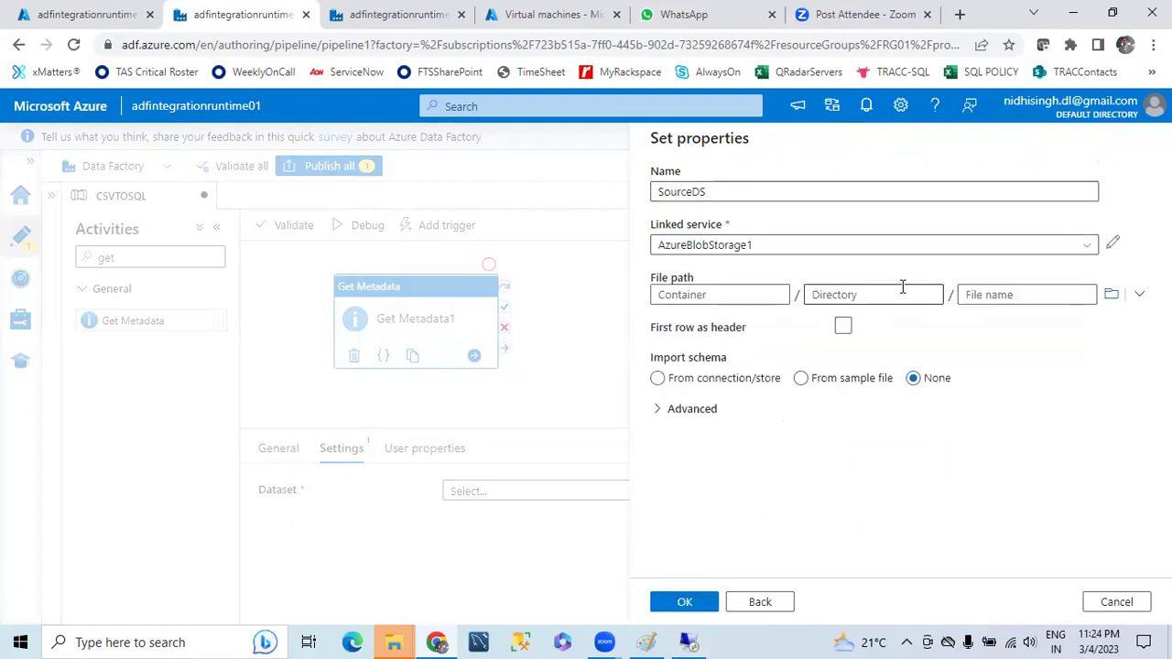
click(1111, 294)
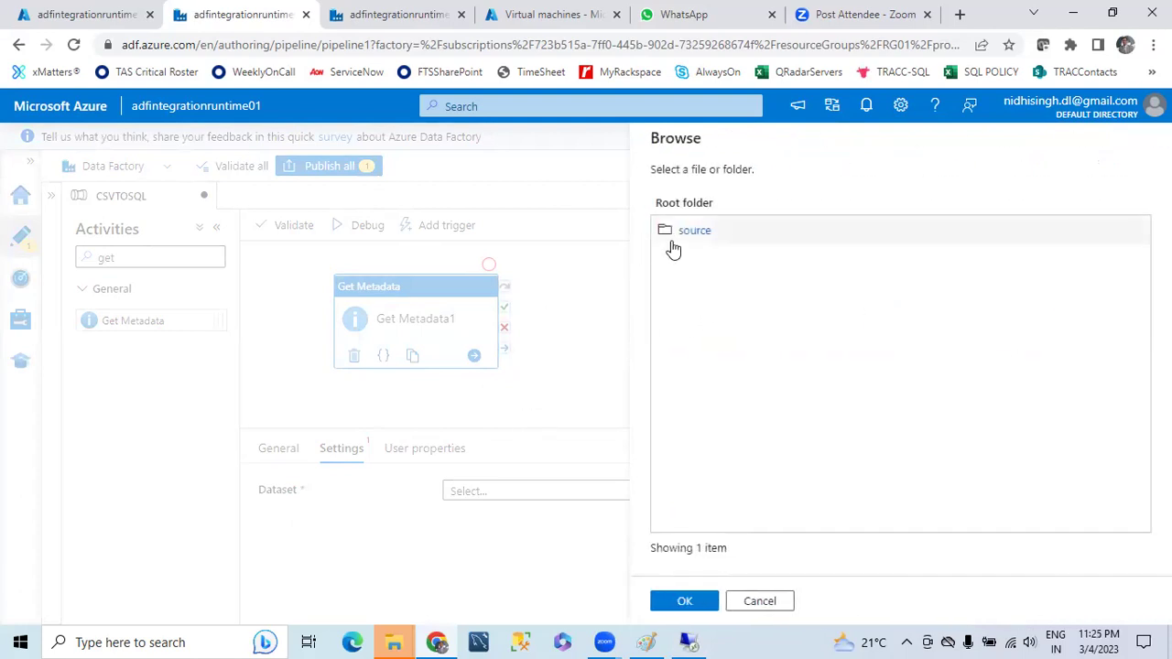
click(682, 236)
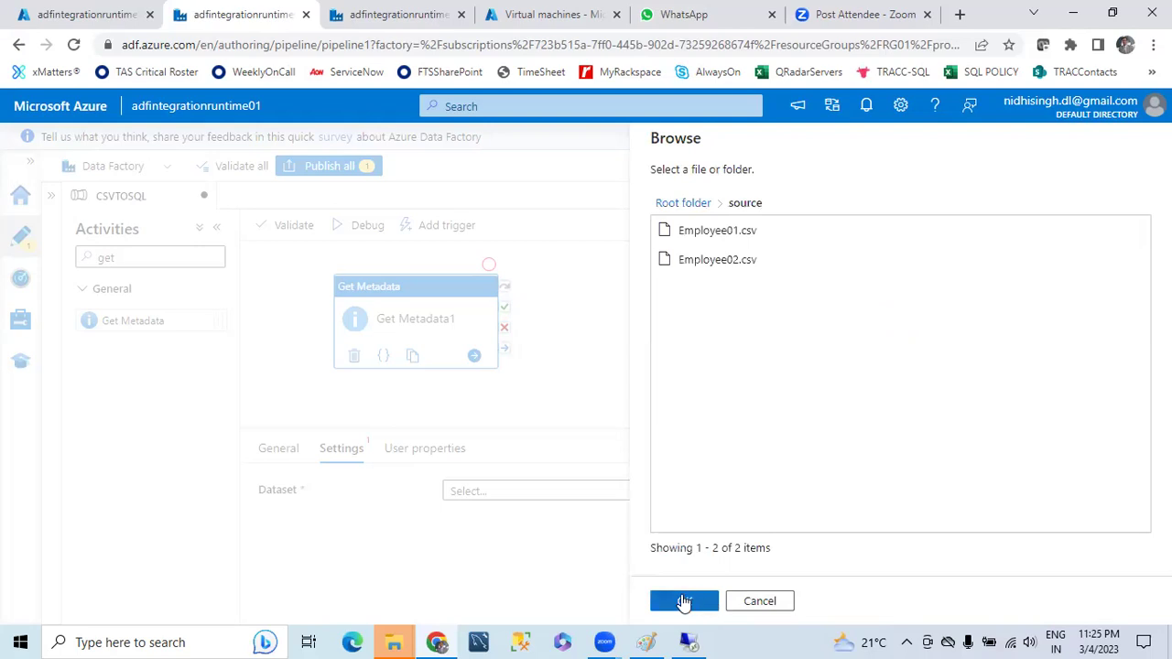
click(684, 602)
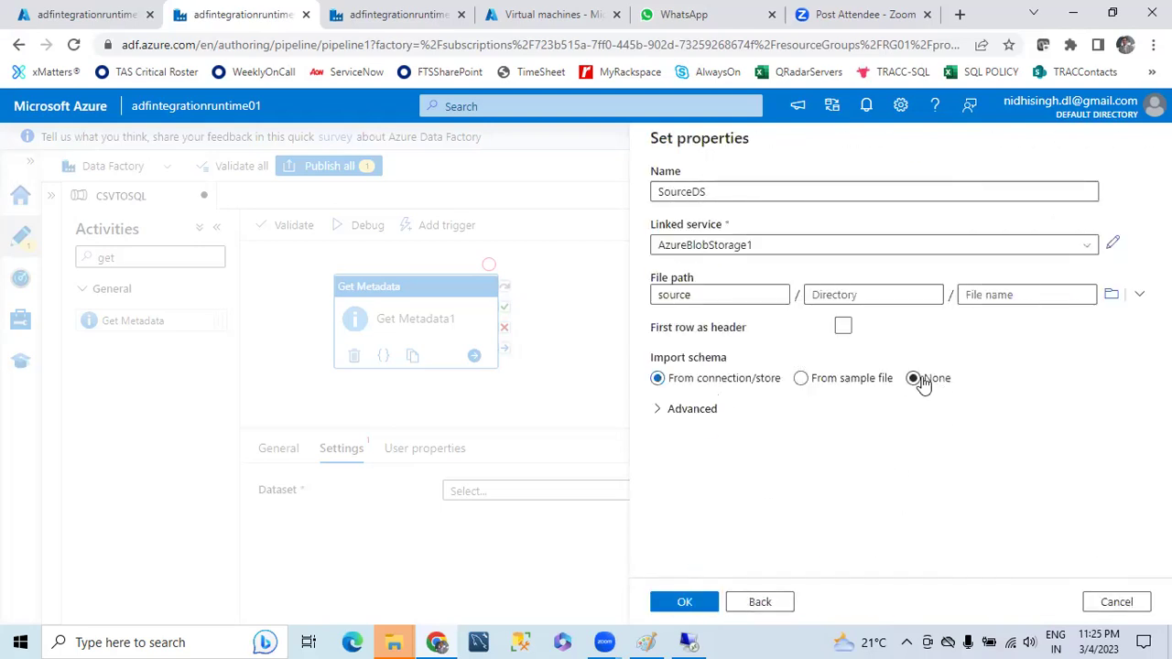
click(682, 602)
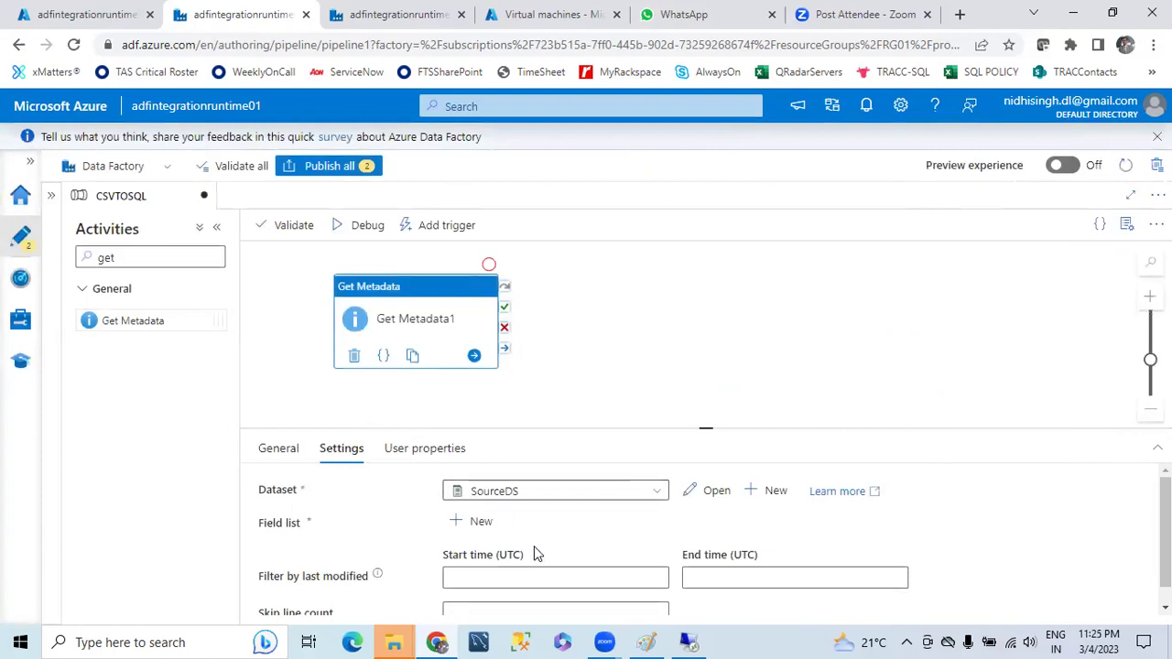
- Add Child items to Get Metadata1's field list
scroll(534, 546, down, 1)
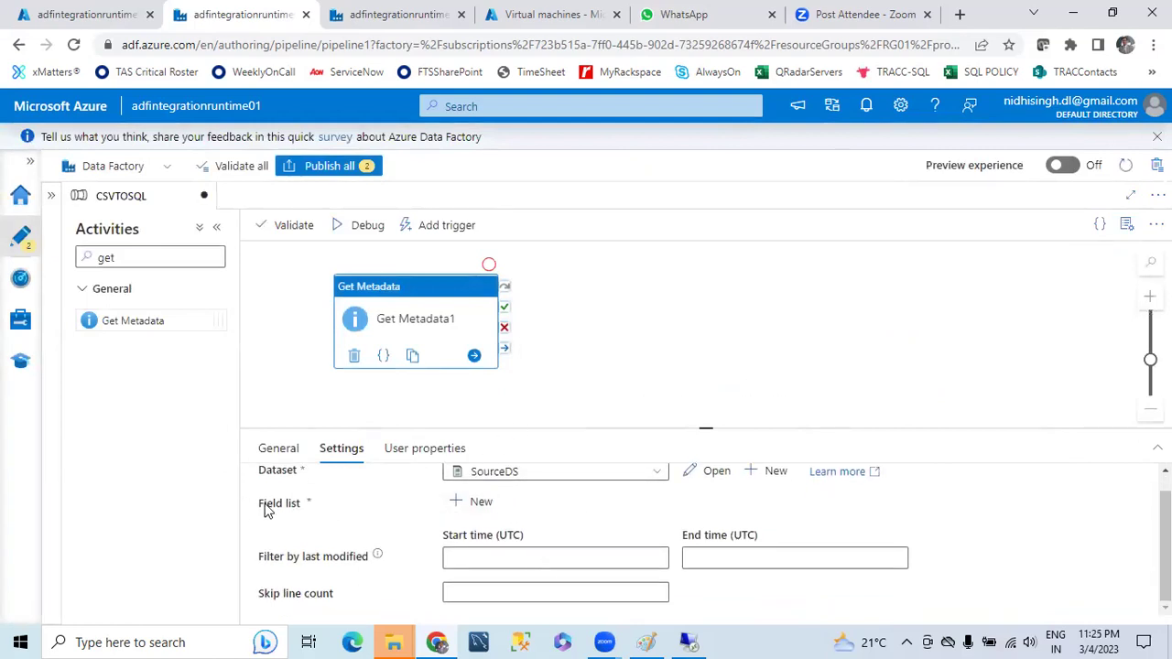
click(461, 504)
click(648, 560)
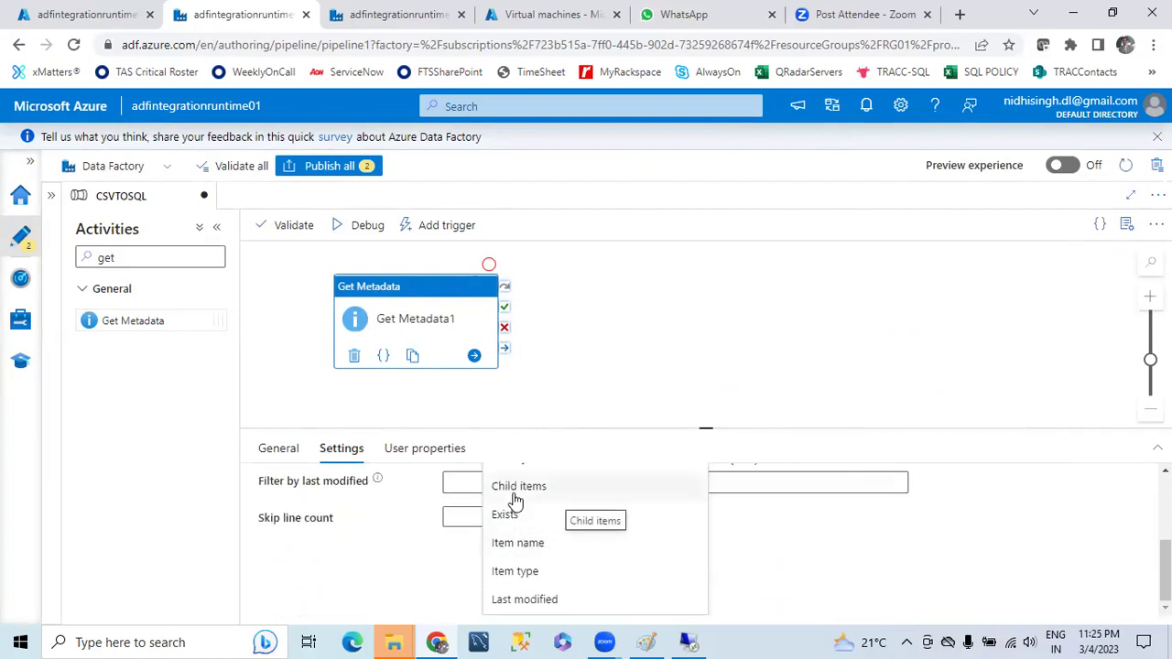
click(516, 495)
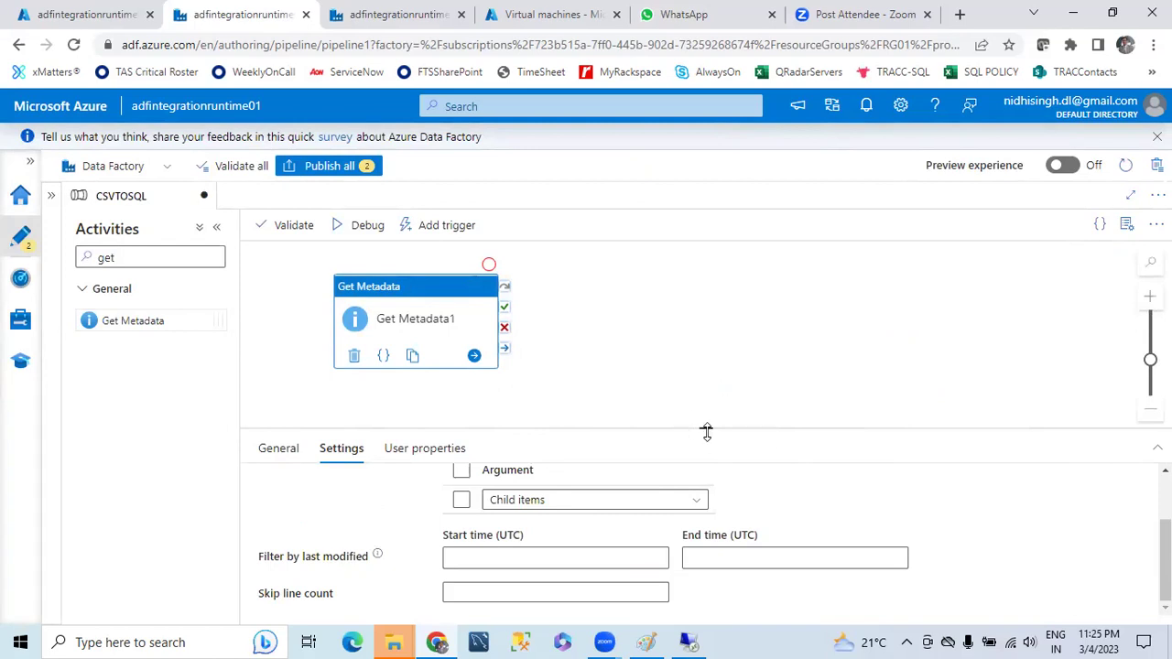
- Start a debug run of the CSVTOSQL pipeline
drag(707, 431, 702, 478)
click(666, 384)
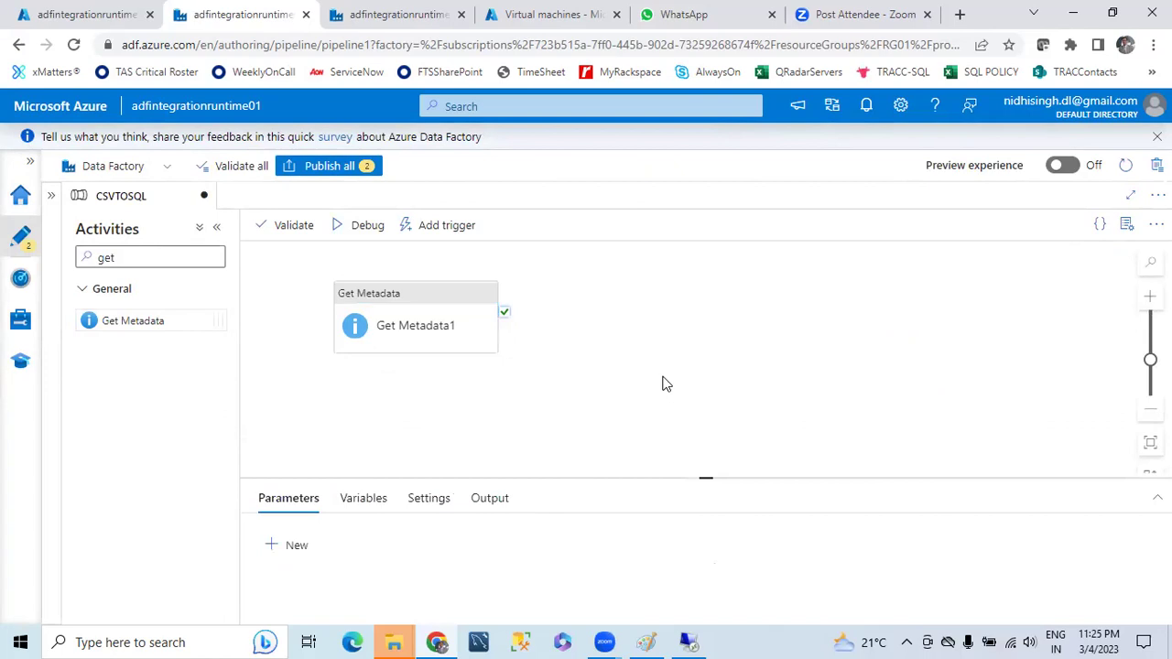
click(367, 225)
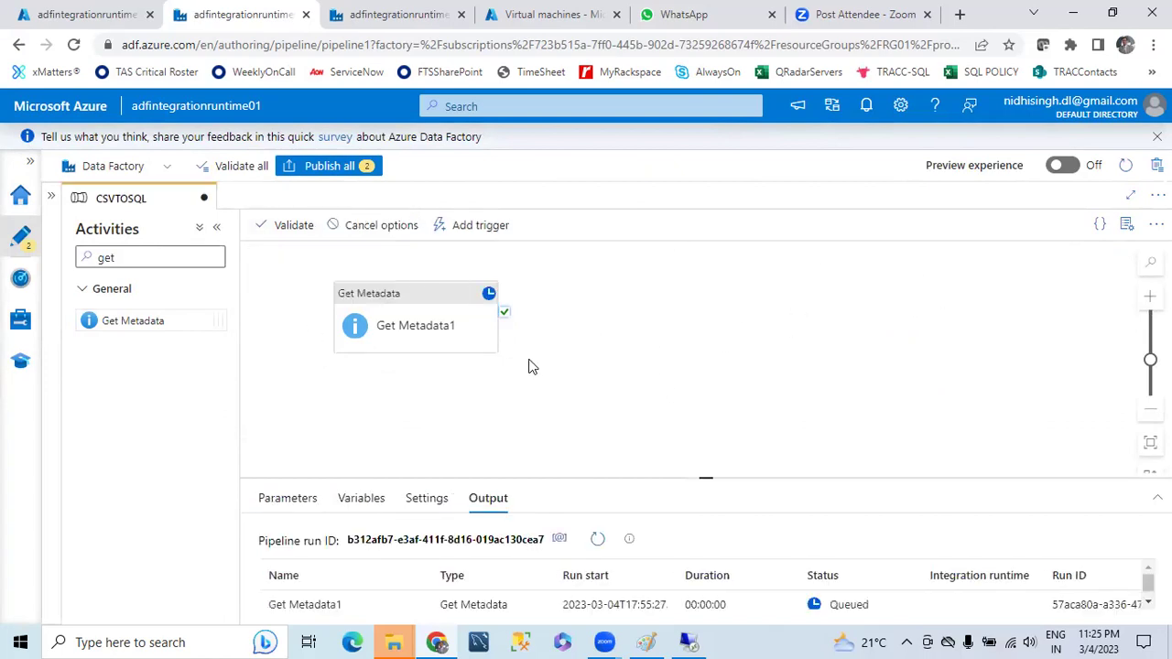
- Refresh the debug run and review Get Metadata1's output listing Employee01.csv and Employee02.csv
drag(707, 475, 704, 296)
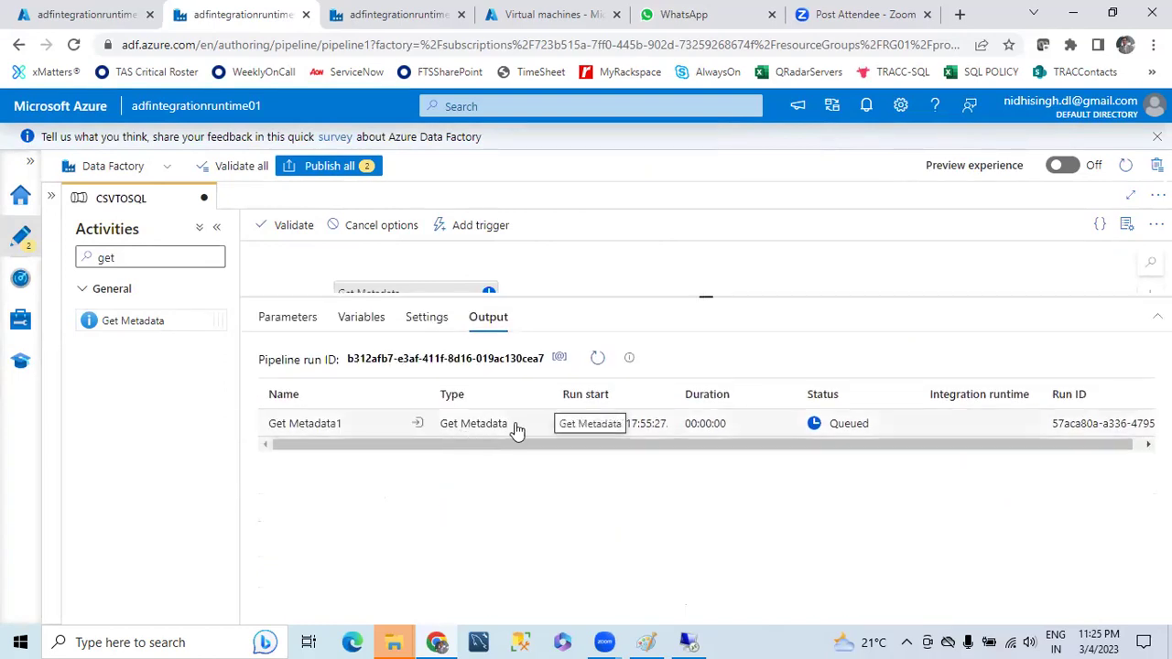
click(597, 359)
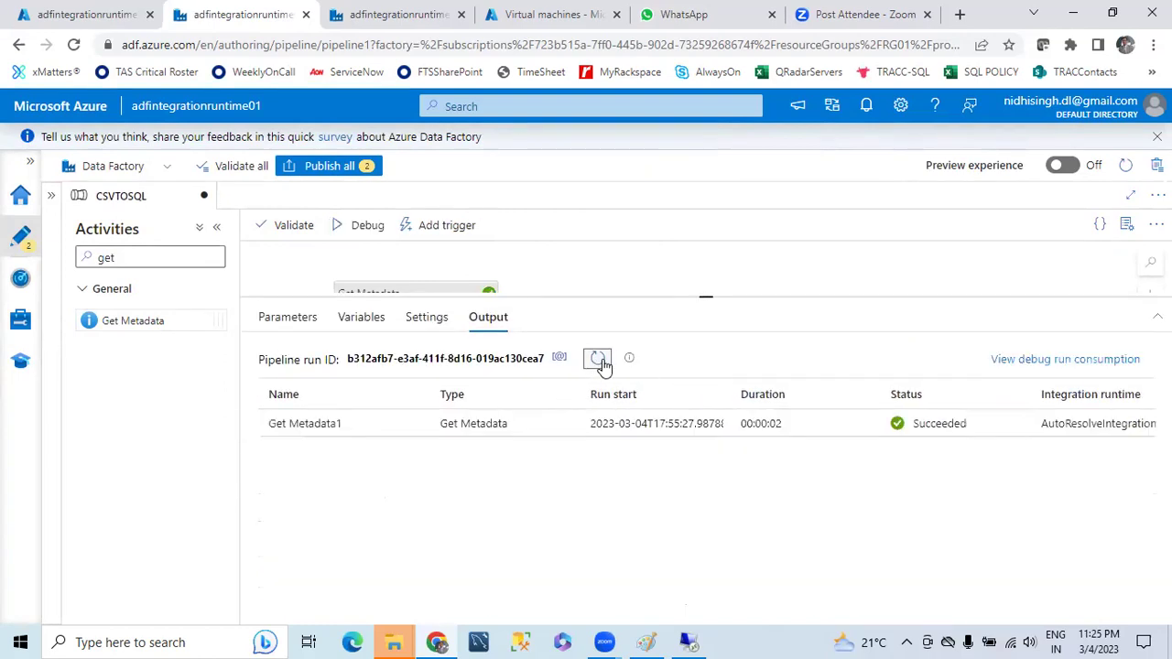
click(418, 425)
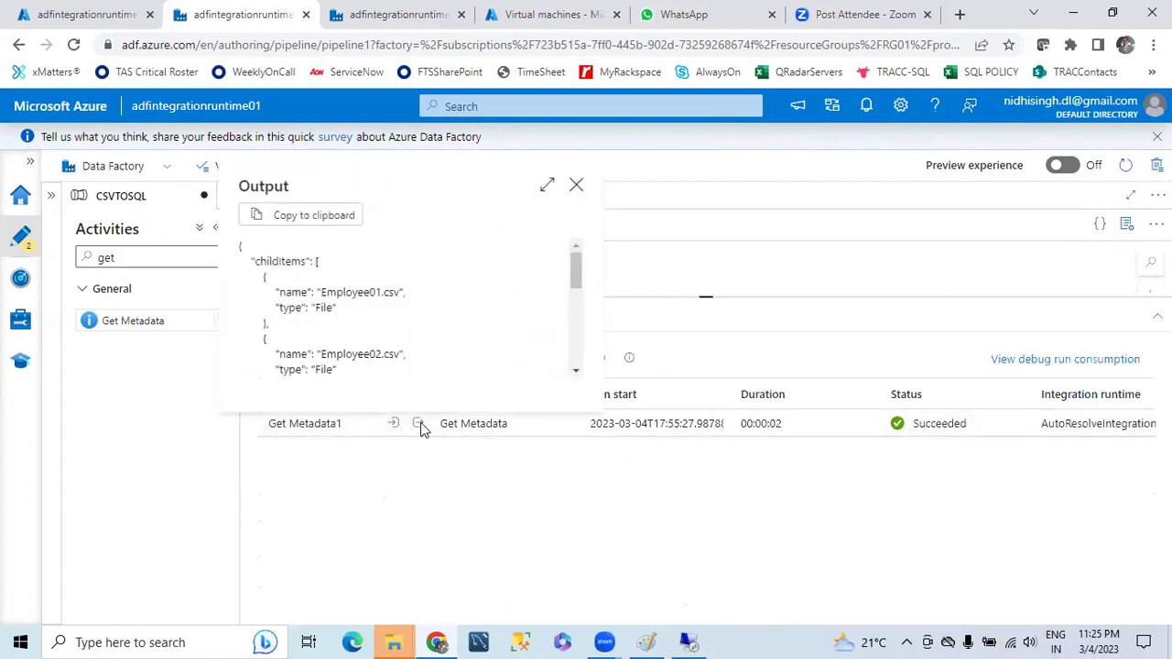
drag(329, 293, 386, 295)
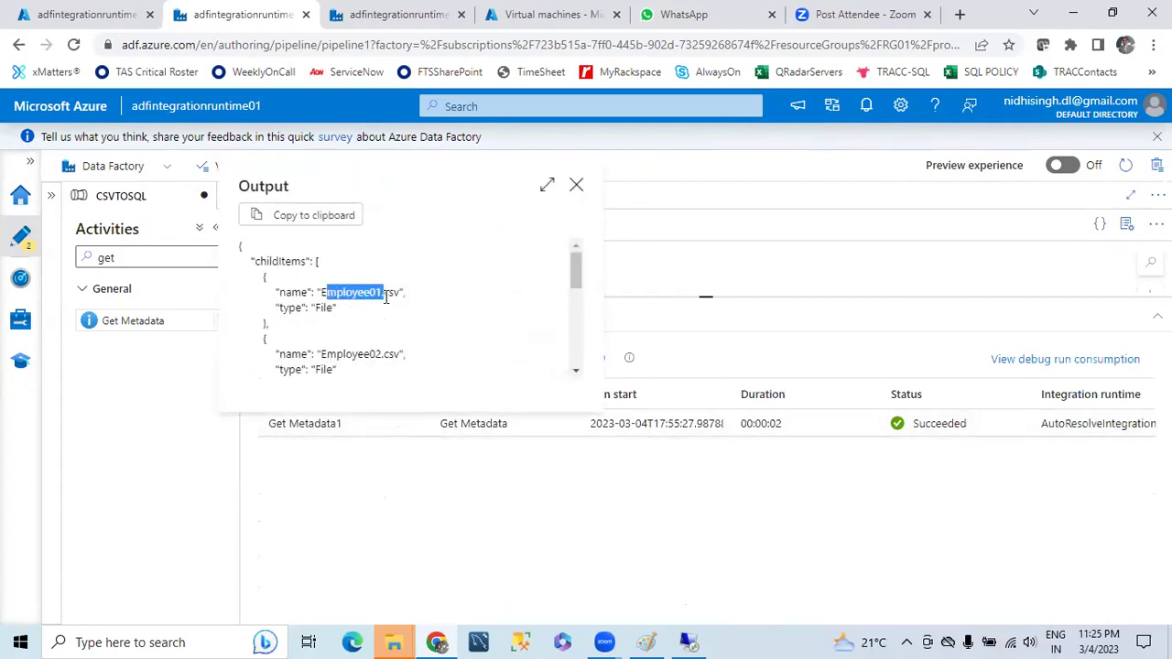
drag(339, 355, 434, 360)
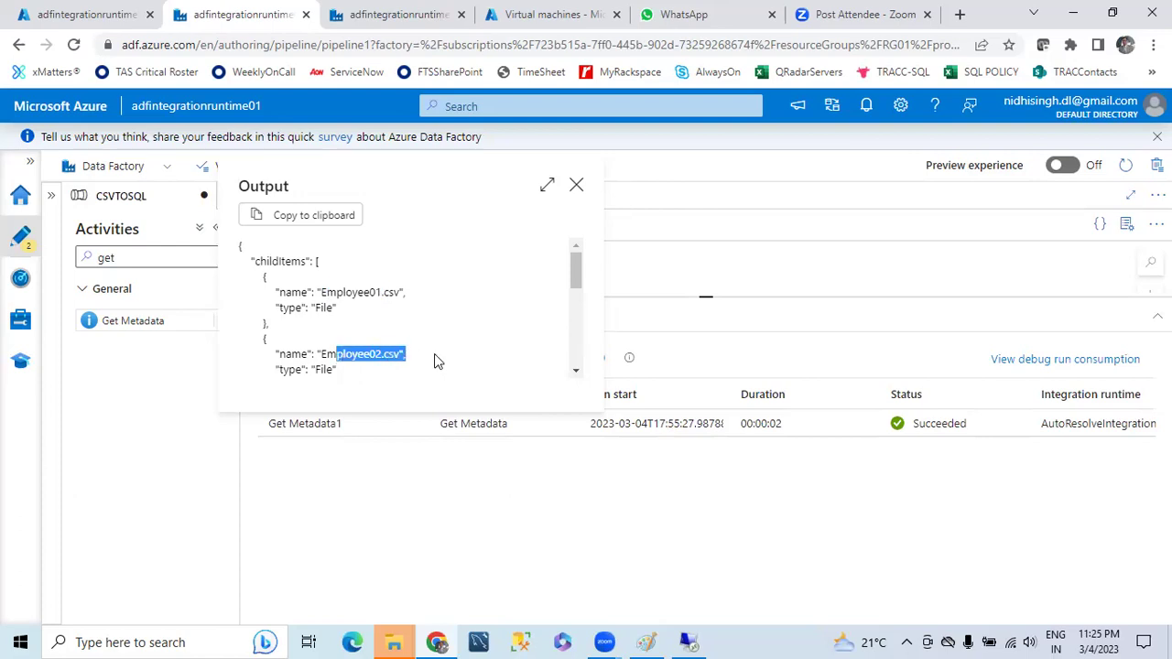
drag(278, 291, 293, 293)
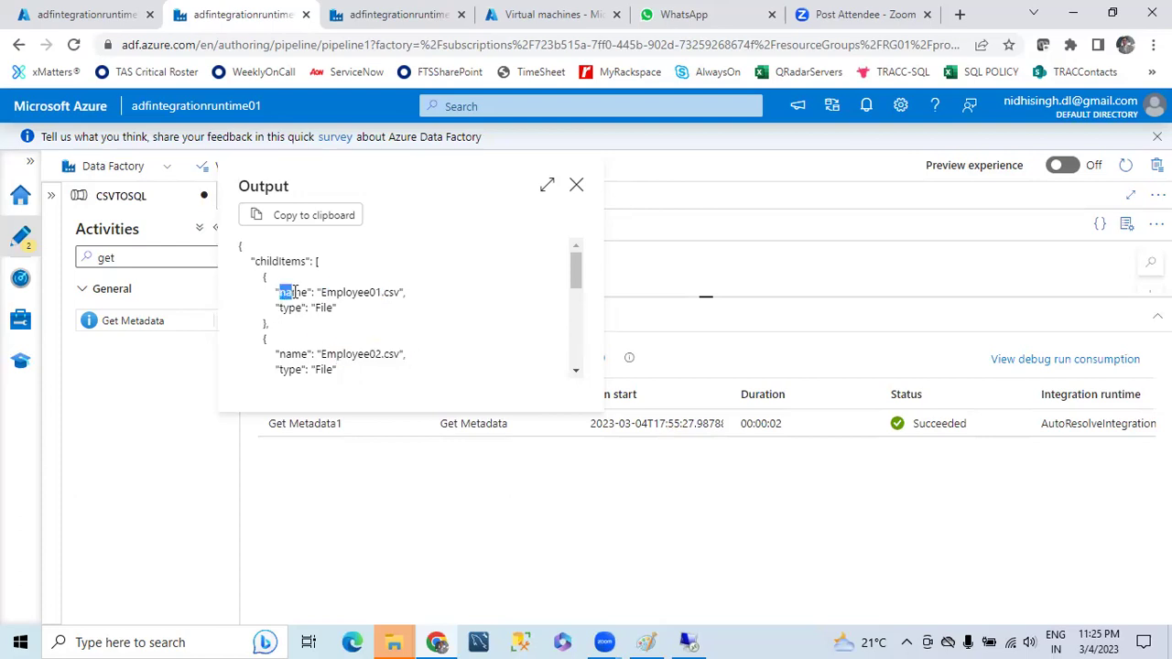
drag(245, 247, 394, 383)
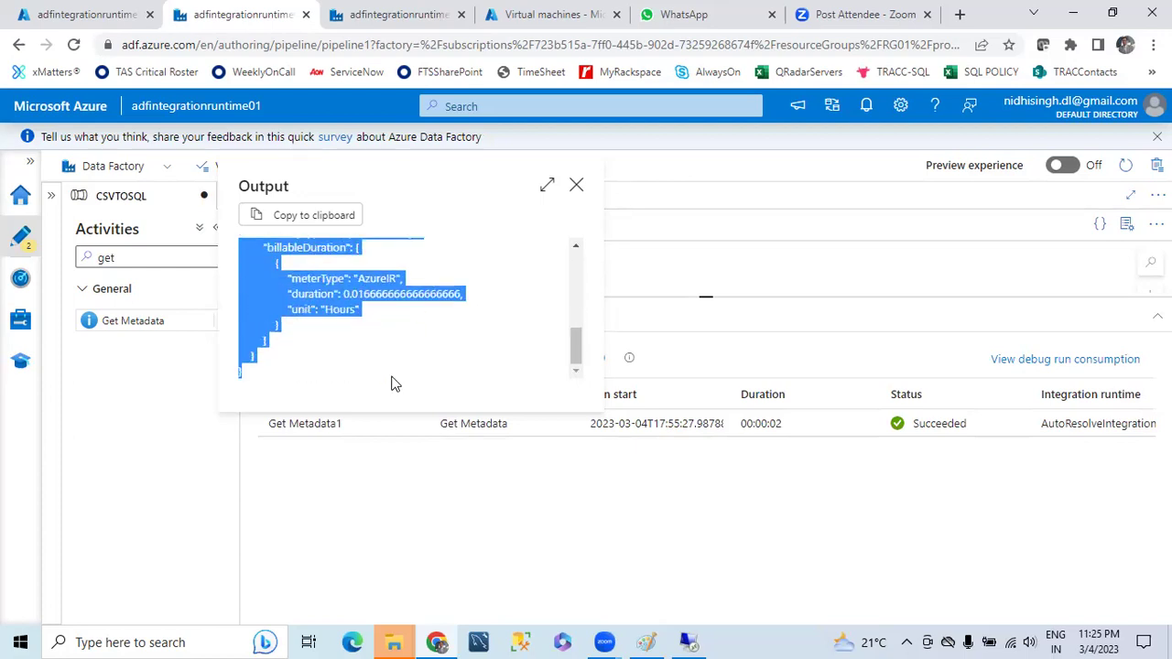
click(393, 361)
- Recheck the childItems entries, then close the output and restore the pipeline canvas
scroll(394, 360, up, 5)
drag(247, 262, 314, 270)
scroll(312, 293, up, 4)
double_click(295, 292)
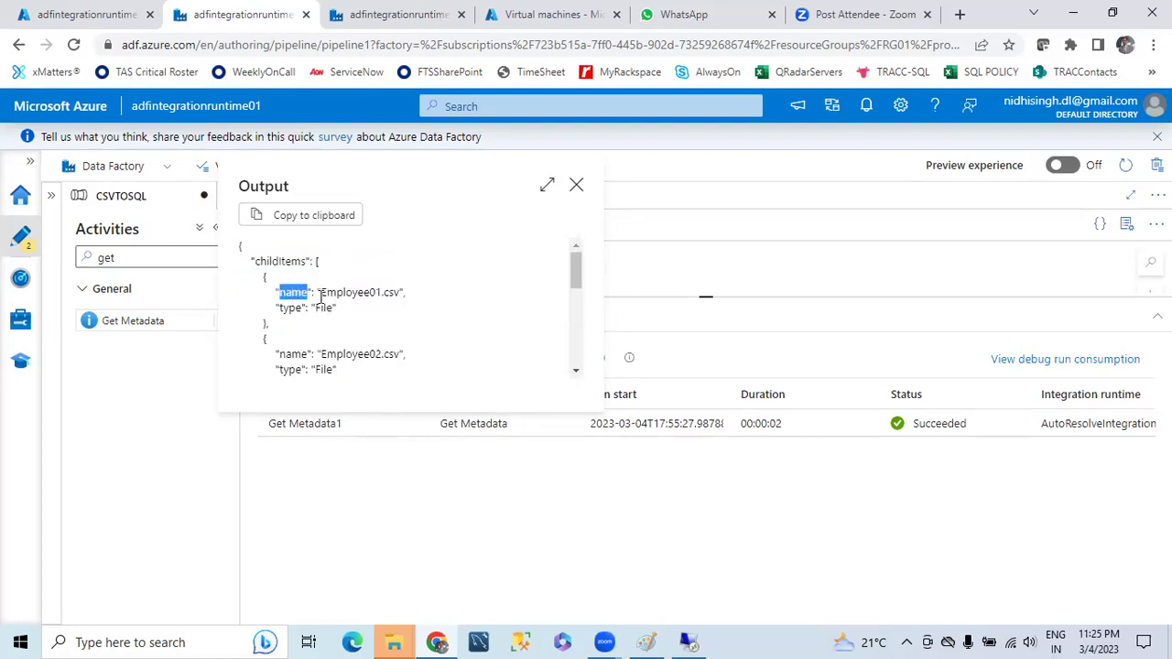
drag(321, 293, 403, 308)
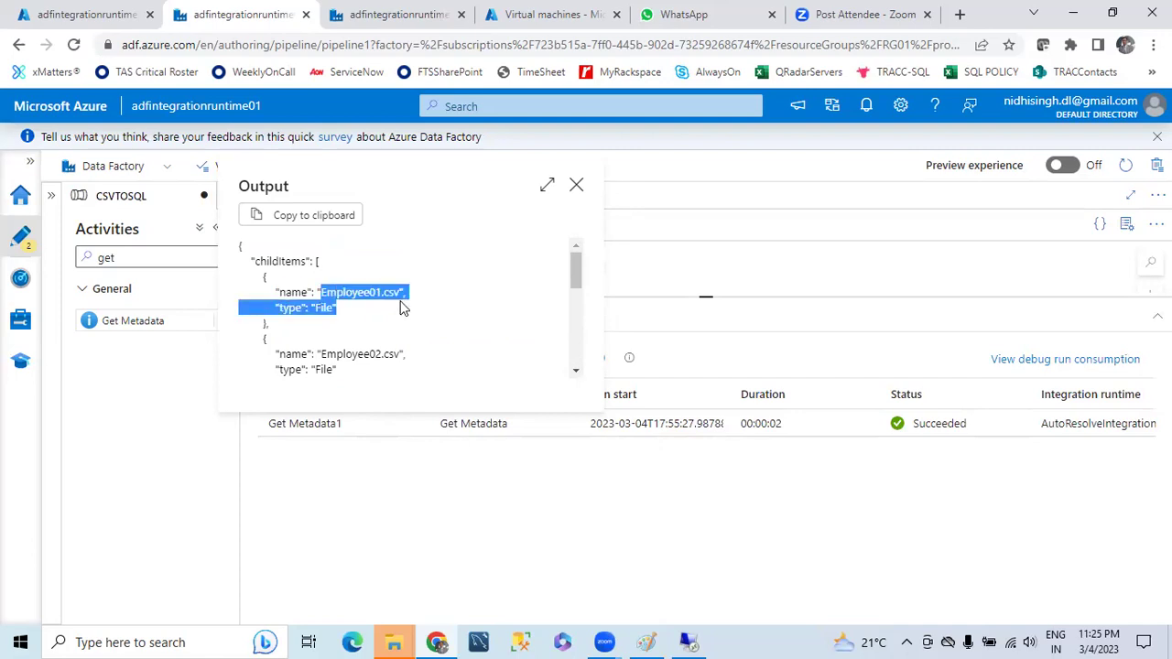
click(576, 187)
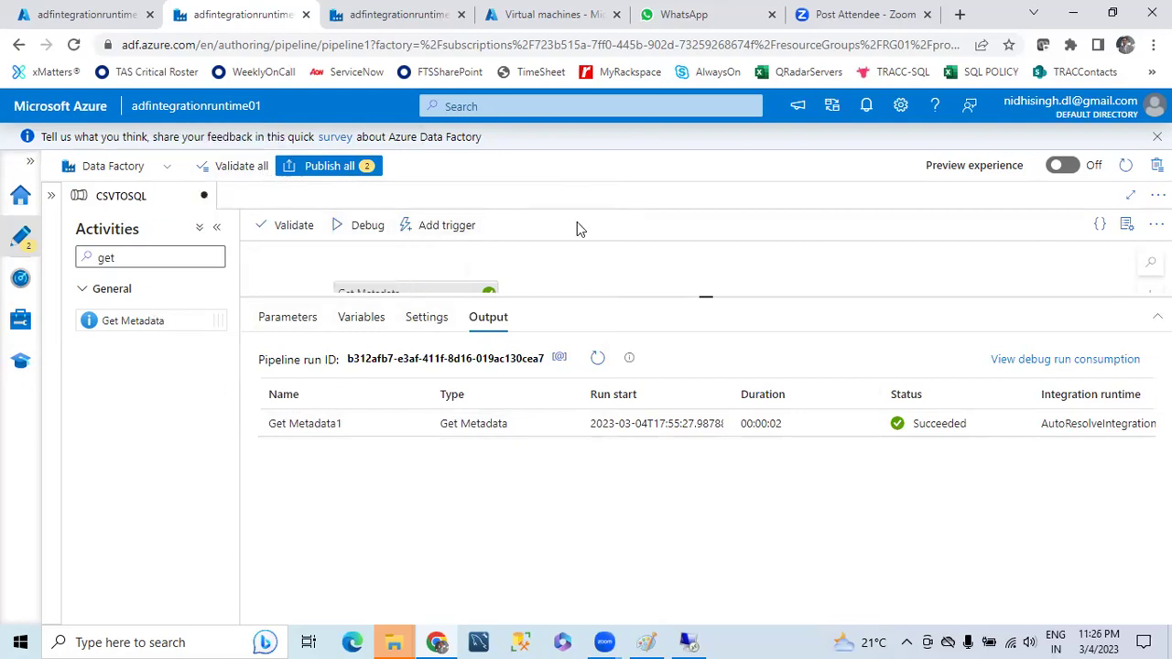
drag(700, 298, 704, 492)
- Add ForEach1 to the canvas, connected from Get Metadata1's success output
click(385, 309)
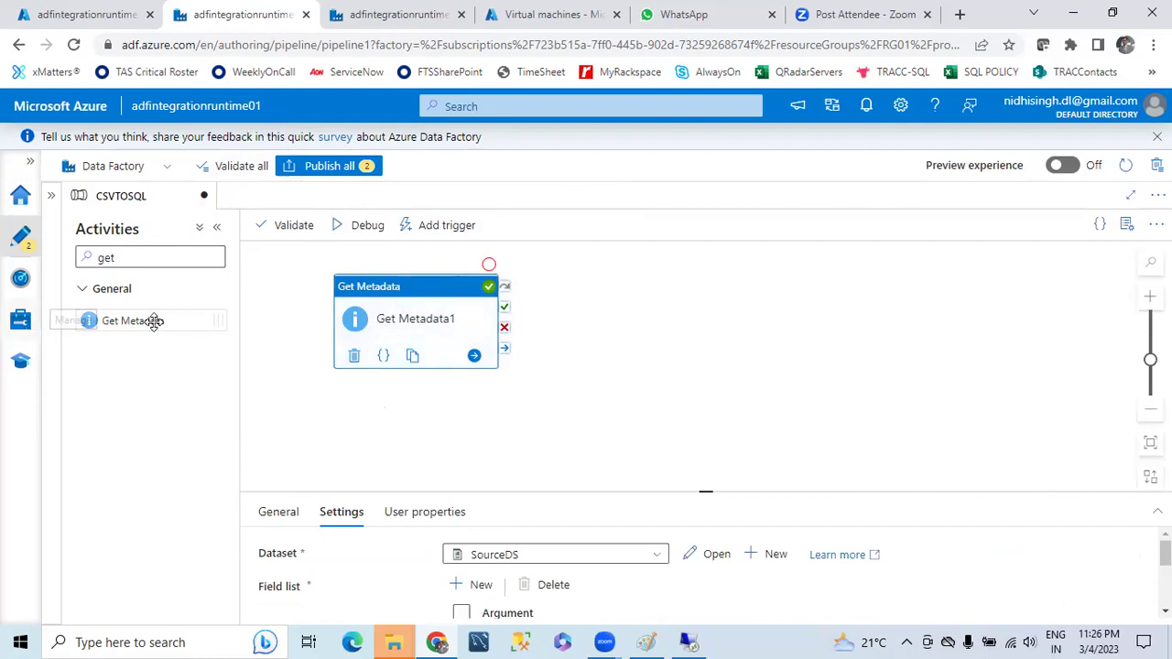
drag(170, 262, 73, 265)
text(fo)
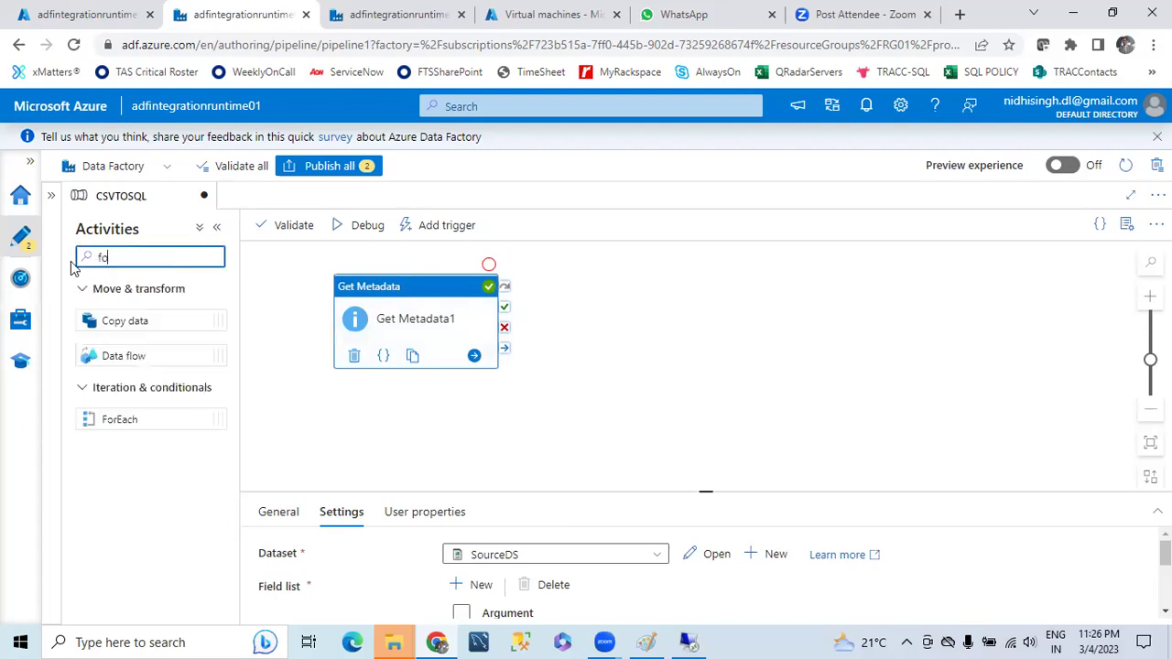
text(r)
drag(120, 418, 702, 301)
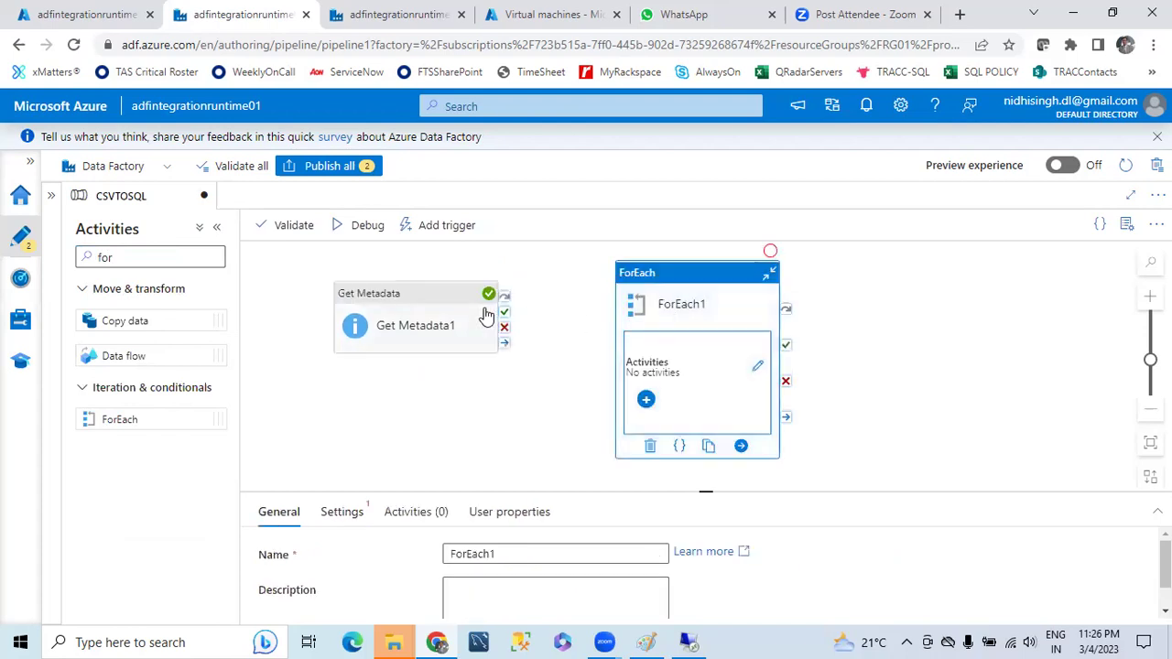
drag(504, 314, 656, 314)
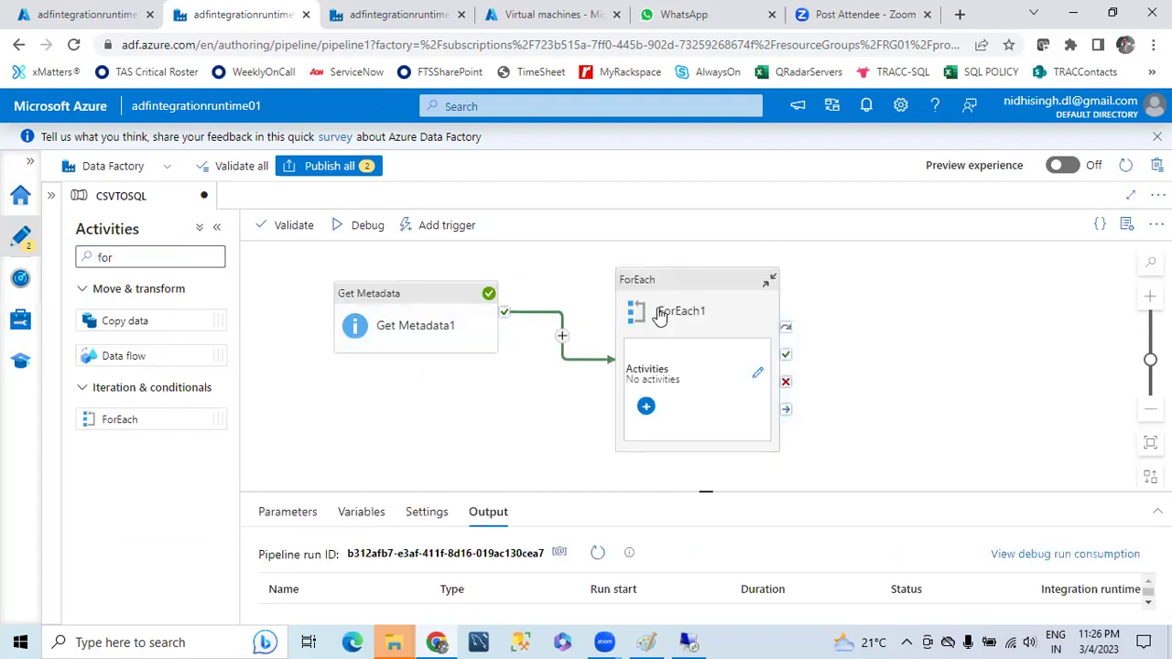
click(665, 287)
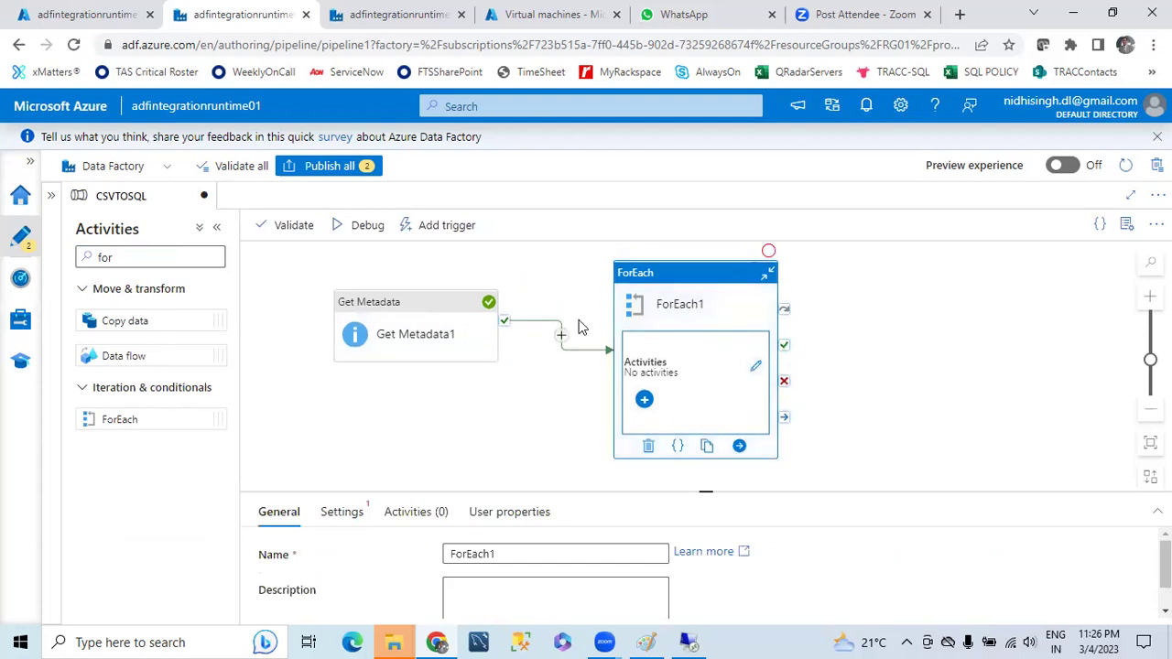
click(354, 516)
scroll(481, 535, down, 1)
scroll(481, 530, up, 1)
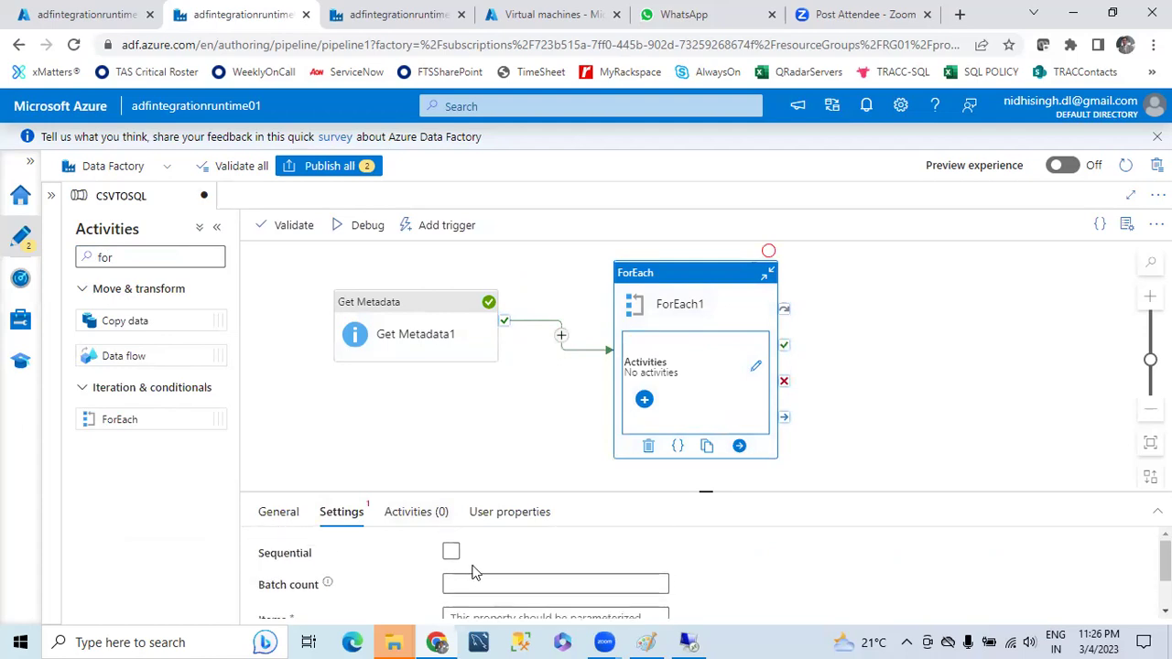
click(451, 552)
scroll(577, 563, down, 1)
click(538, 579)
click(534, 612)
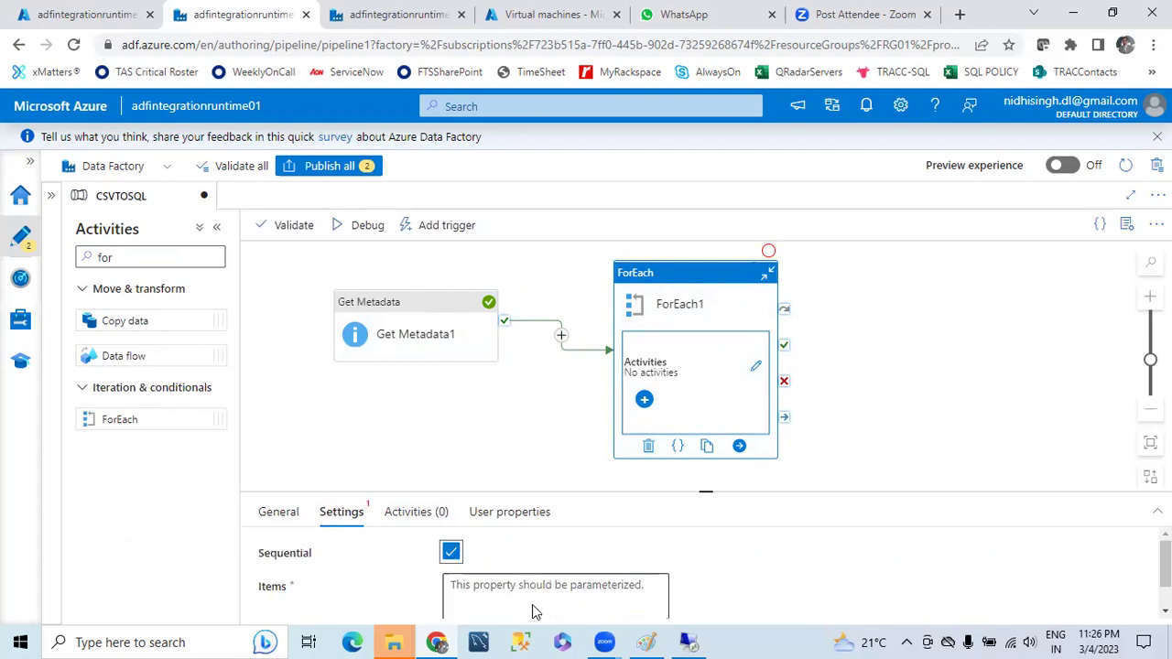
scroll(733, 536, down, 1)
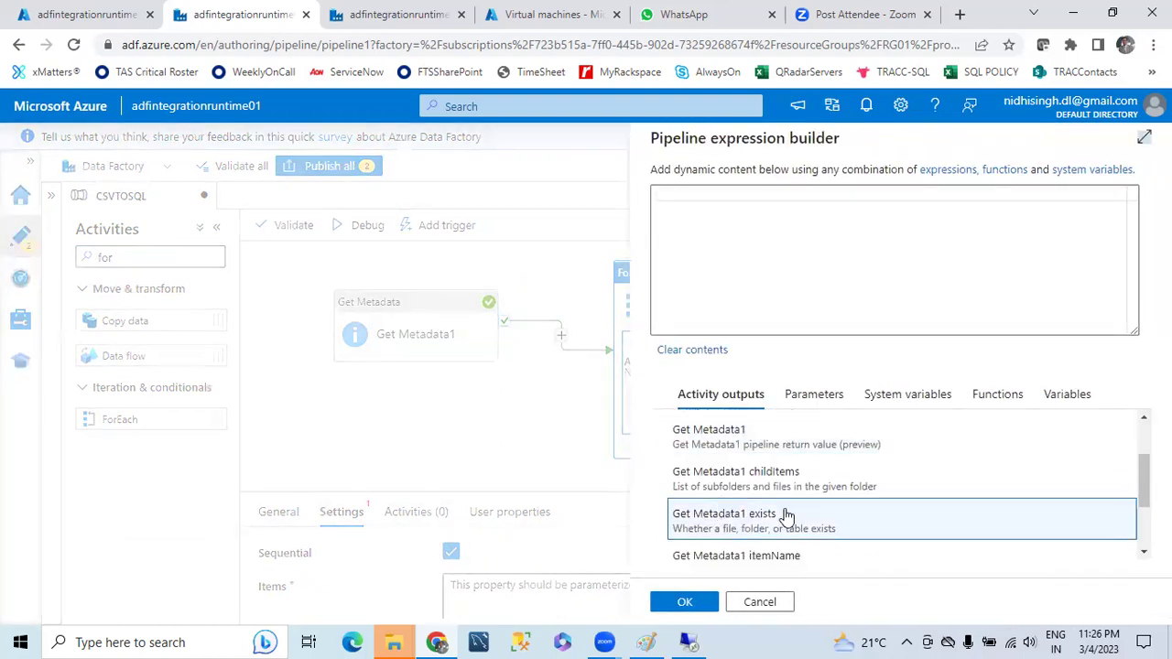
click(763, 484)
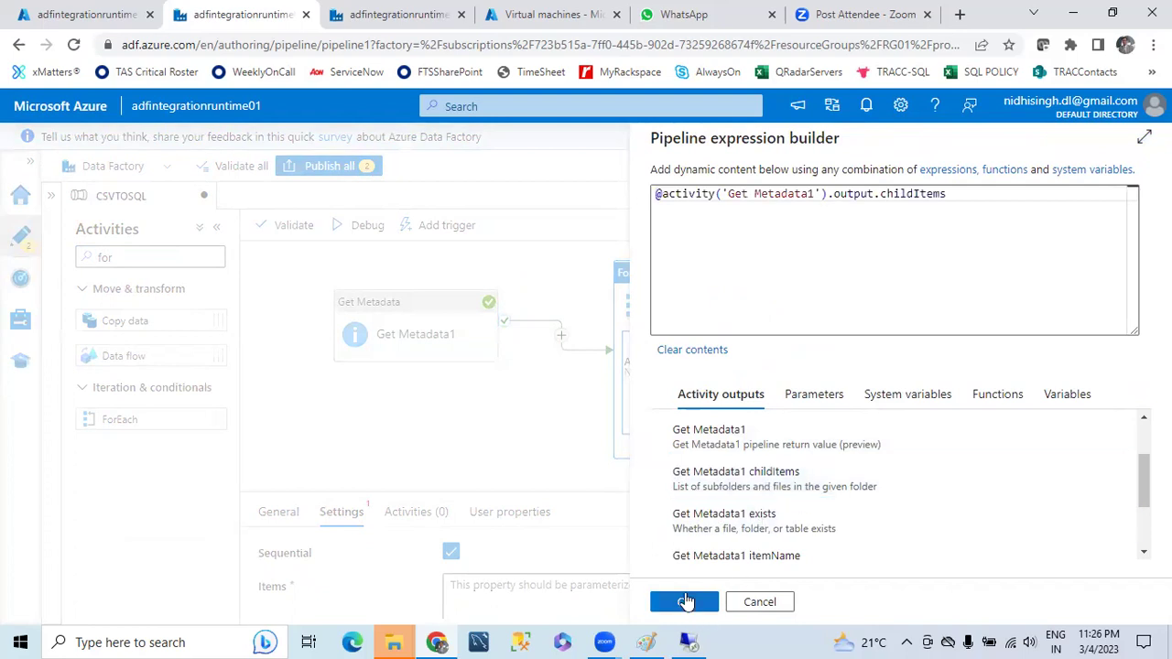
click(685, 602)
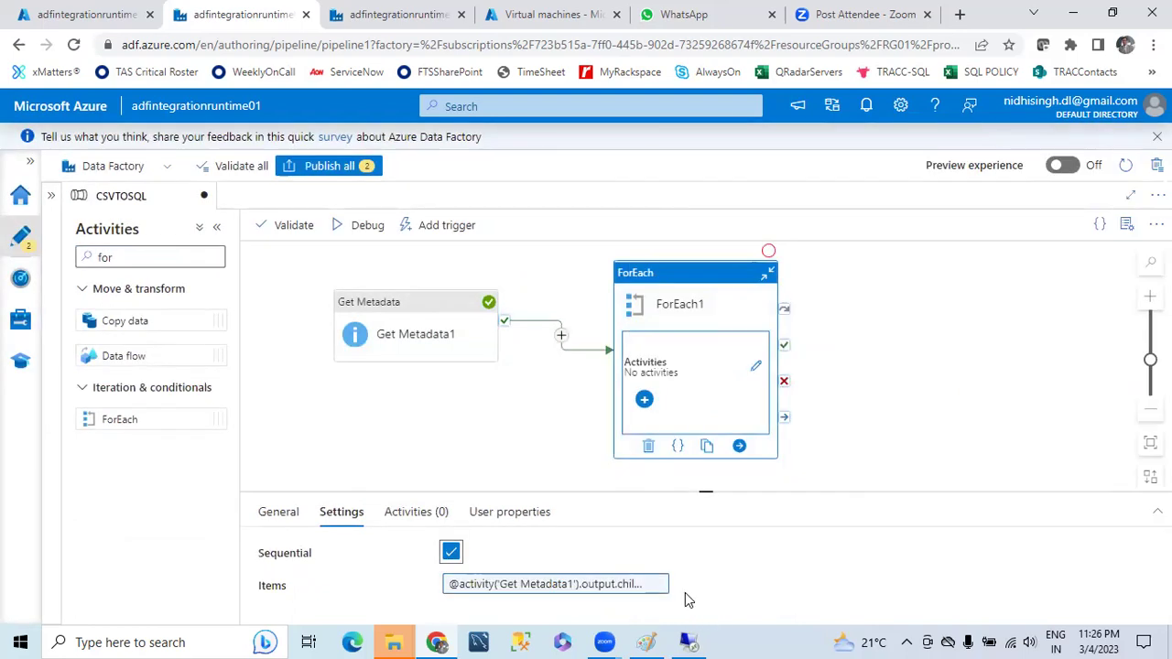
click(757, 369)
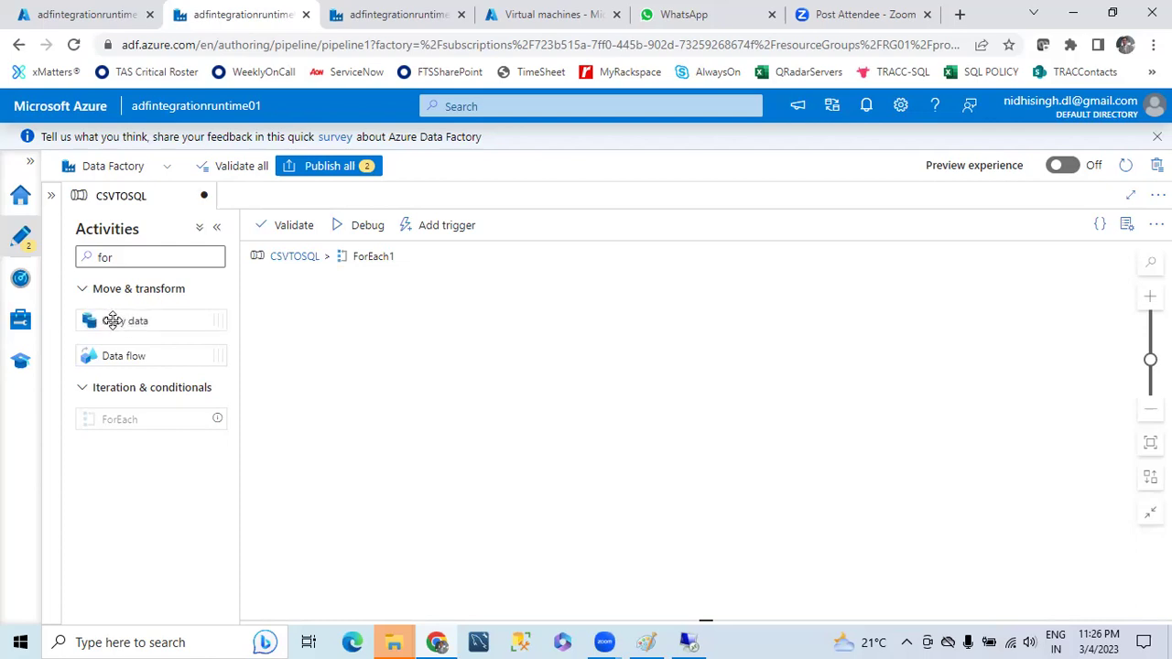
- Add Copy data inside ForEach1 and start a new Azure Blob Storage DelimitedText source dataset
drag(112, 319, 400, 357)
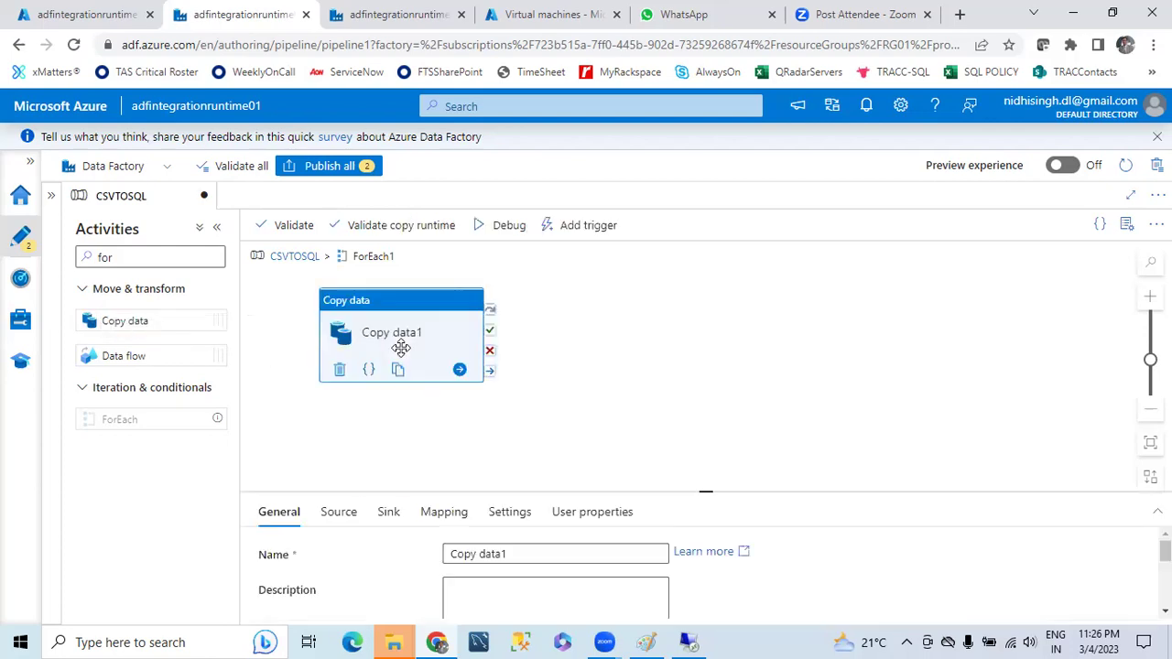
click(337, 513)
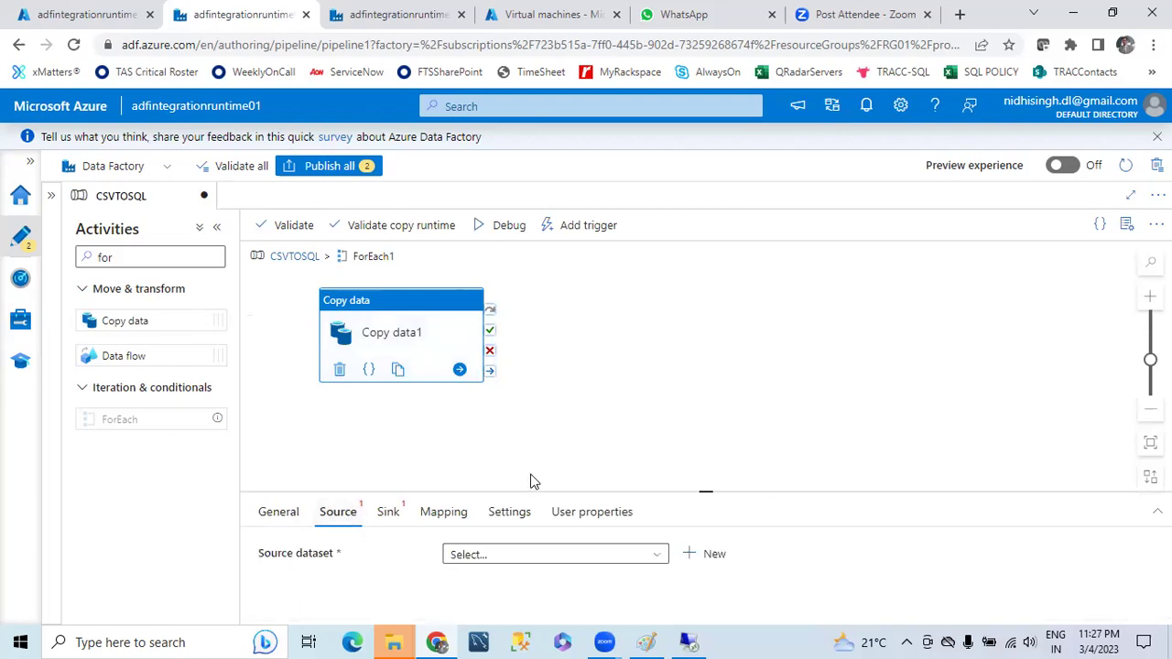
click(703, 555)
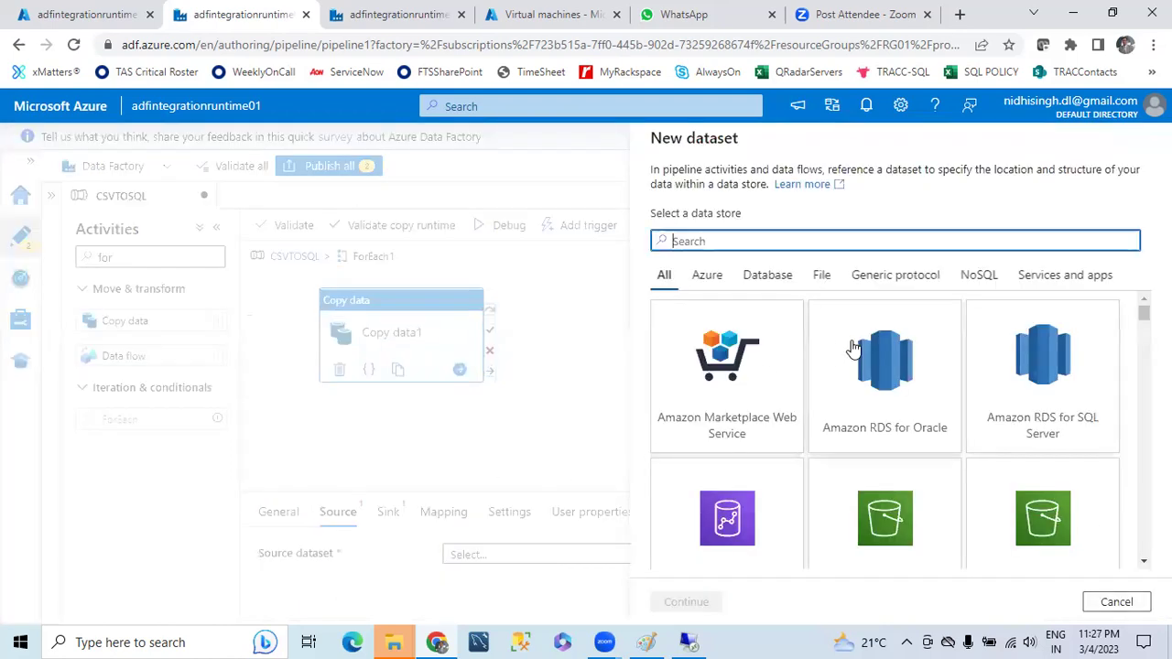
scroll(852, 401, down, 3)
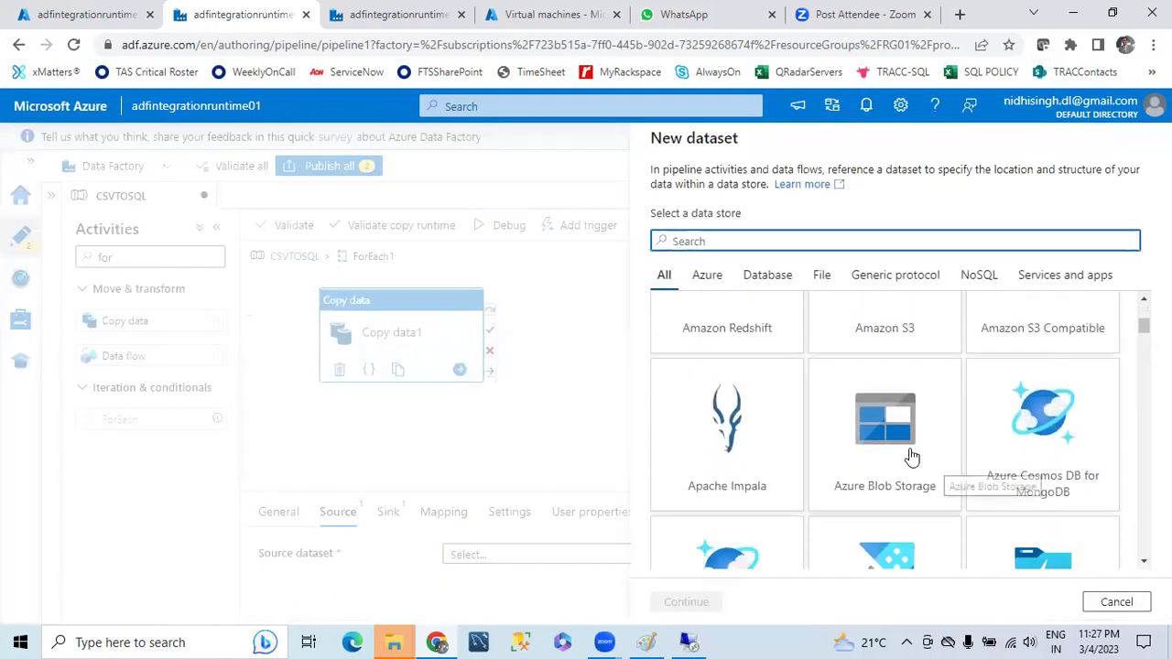
click(896, 431)
click(687, 602)
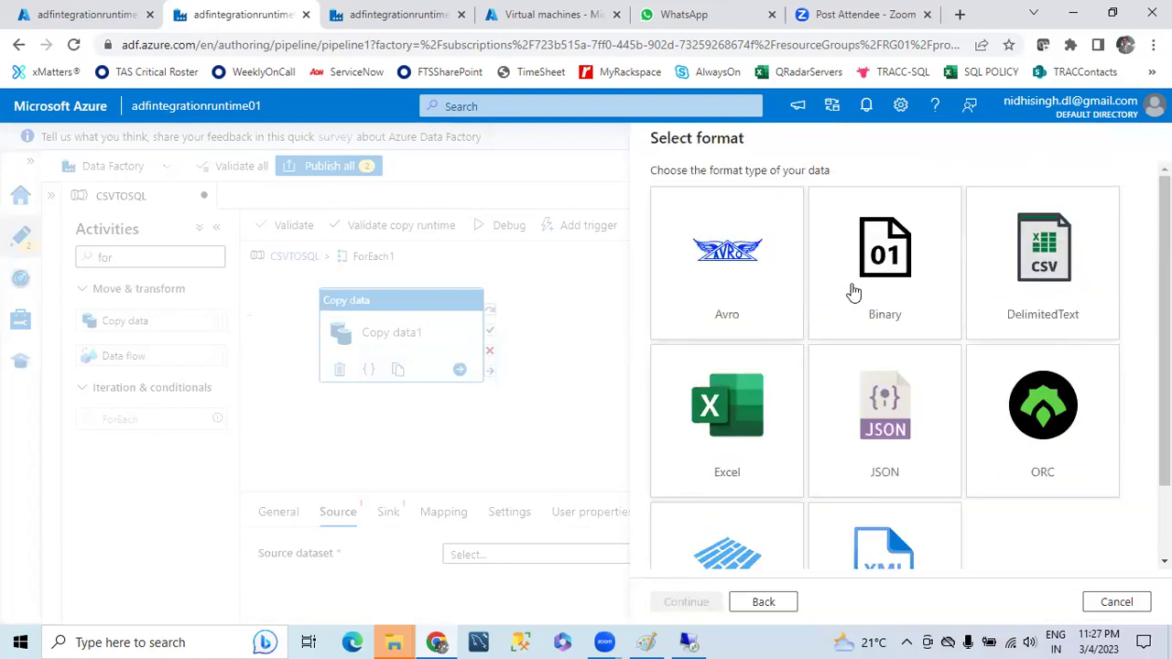
click(1053, 267)
click(687, 602)
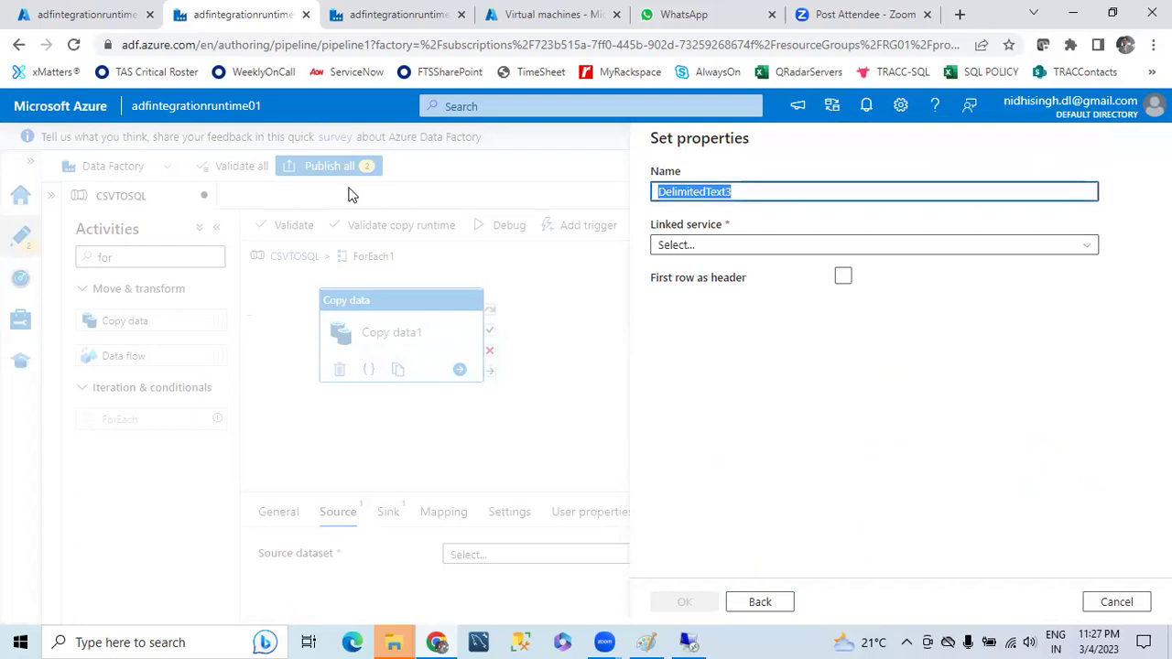
- Name the dataset CopyDS on AzureBlobStorage1's source folder, without importing a schema
text(CopyDS)
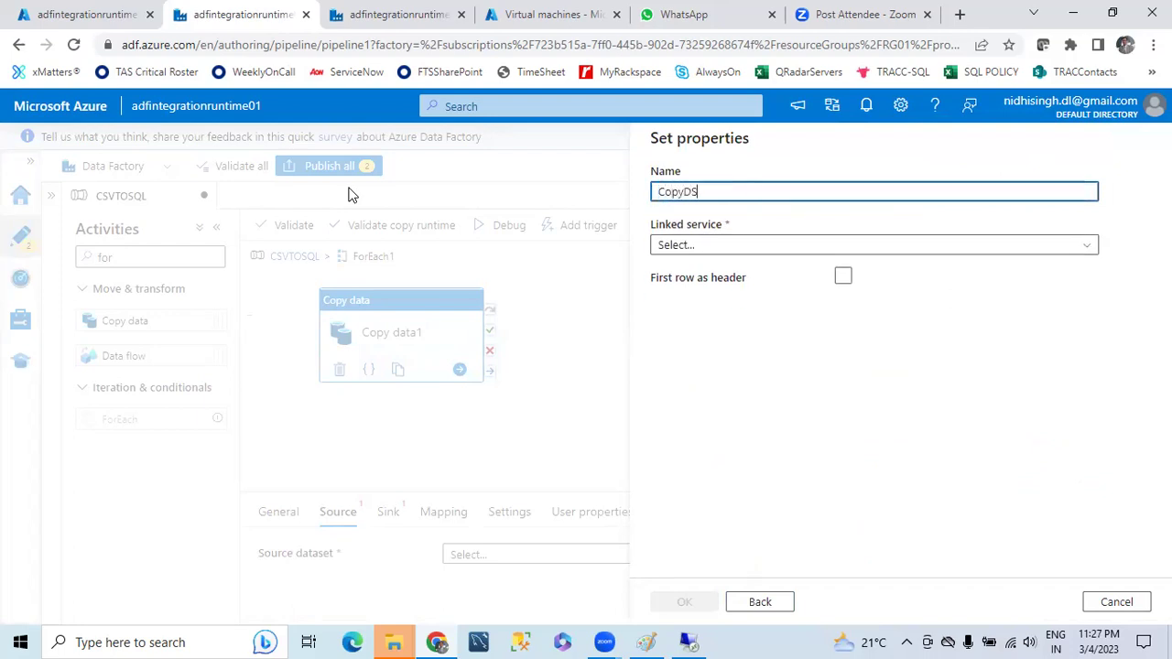
click(1087, 245)
click(729, 355)
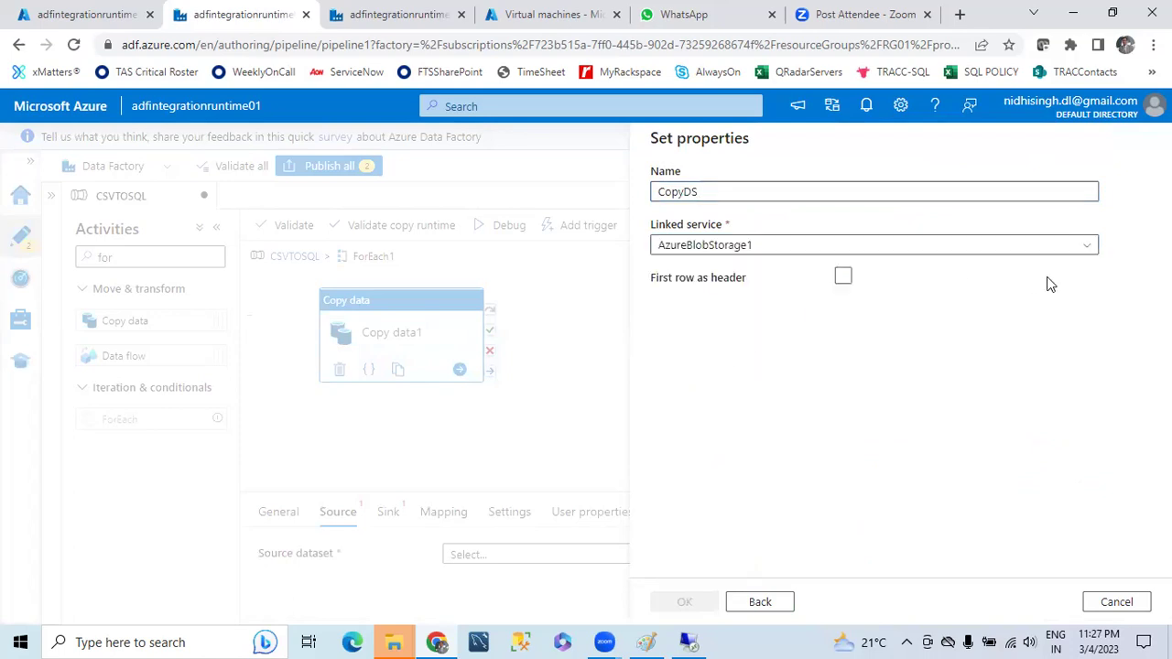
click(1111, 295)
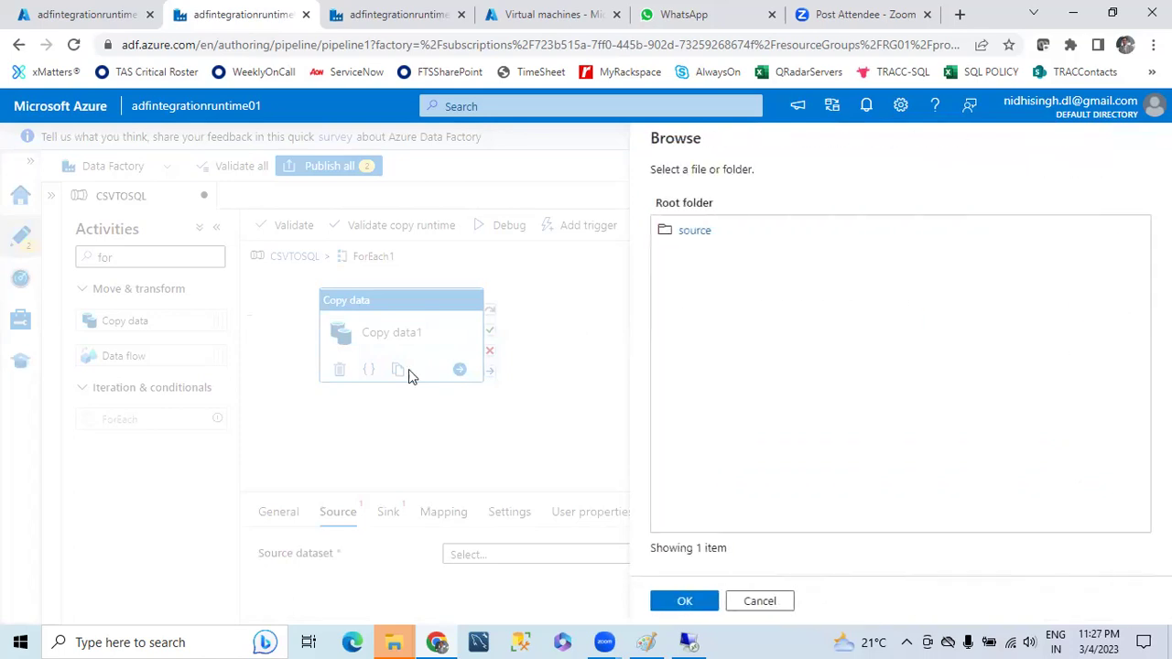
click(701, 230)
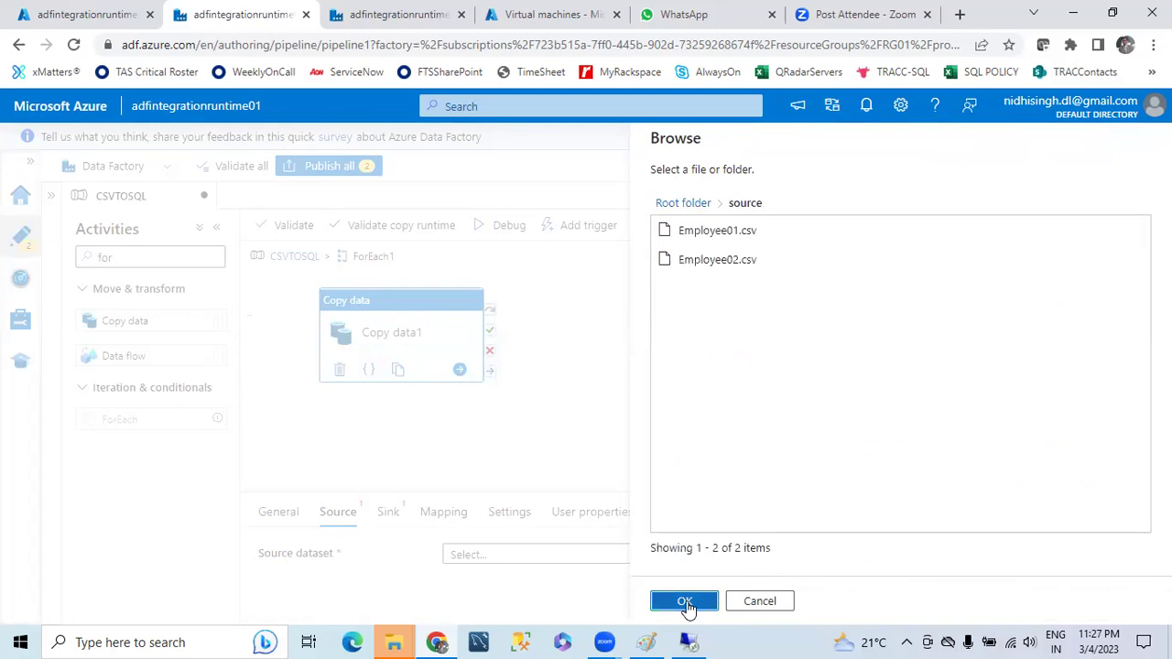
click(685, 600)
click(913, 379)
click(688, 600)
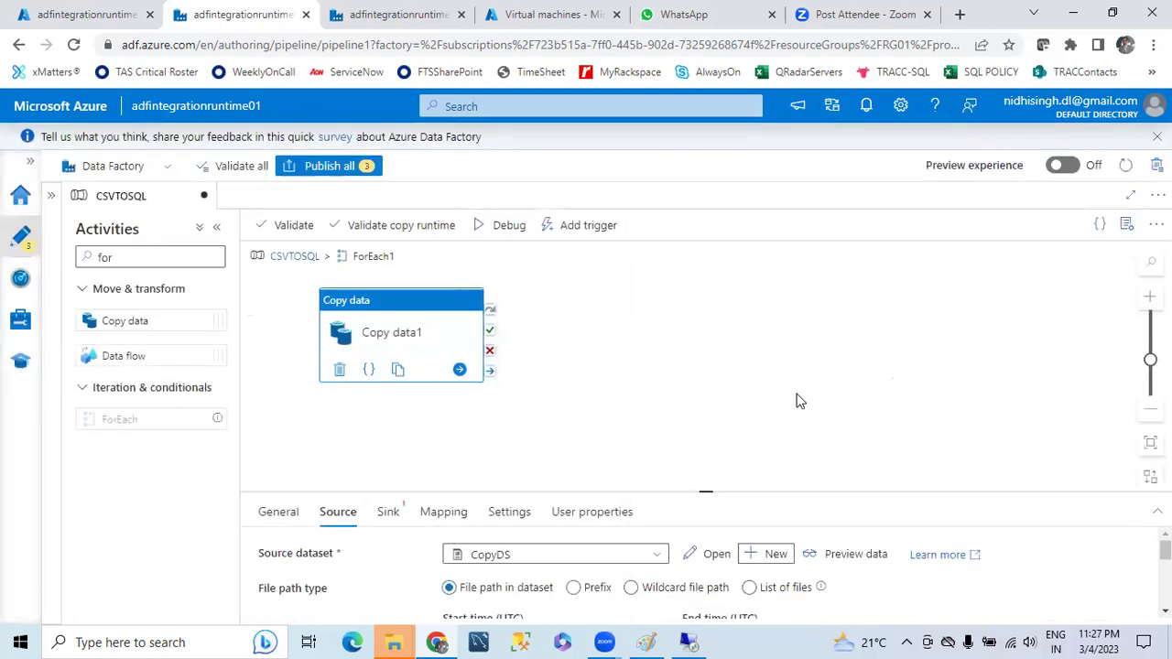
- Add a FileName parameter to the CopyDS dataset
click(715, 555)
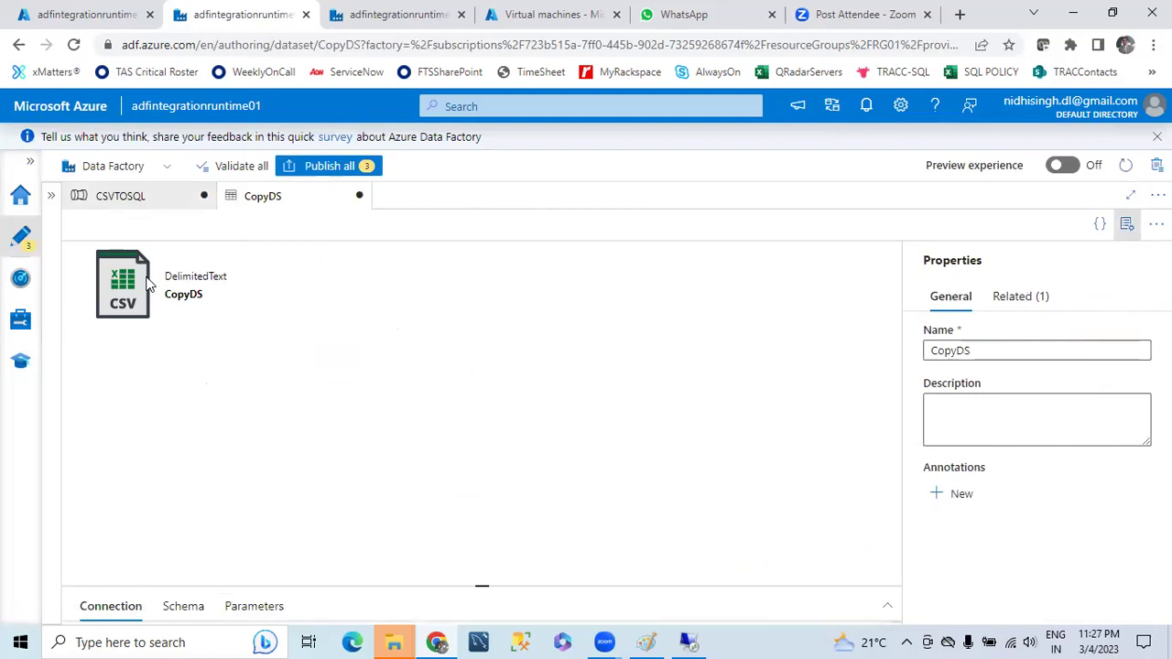
drag(480, 584, 467, 306)
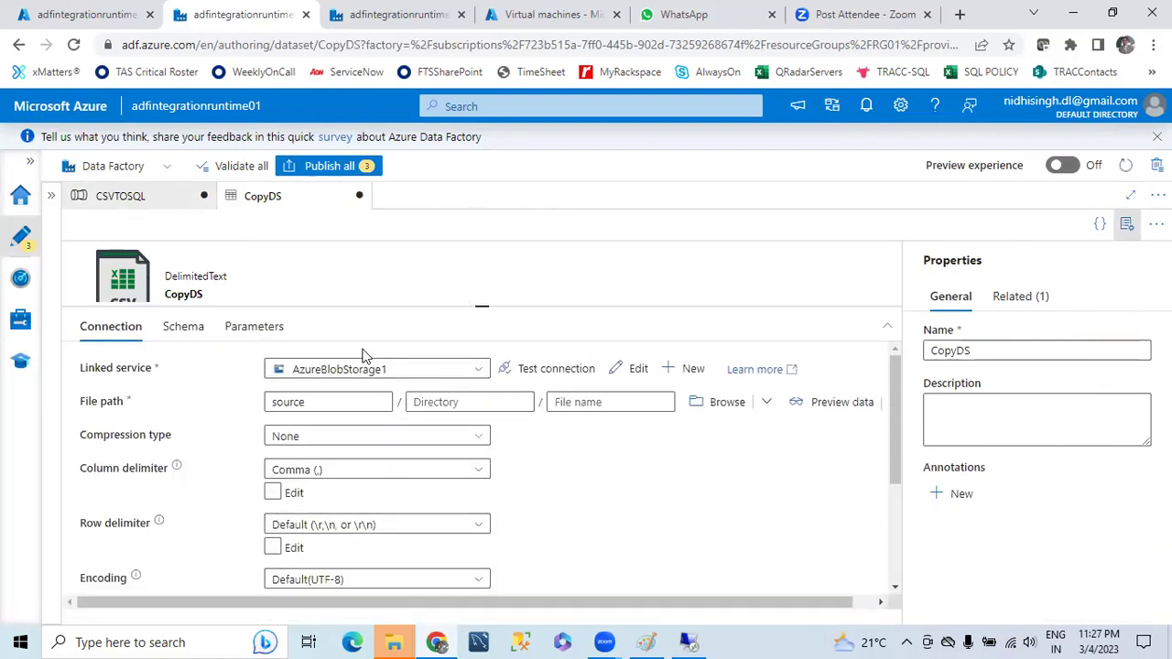
click(254, 326)
click(110, 377)
click(187, 435)
text(File)
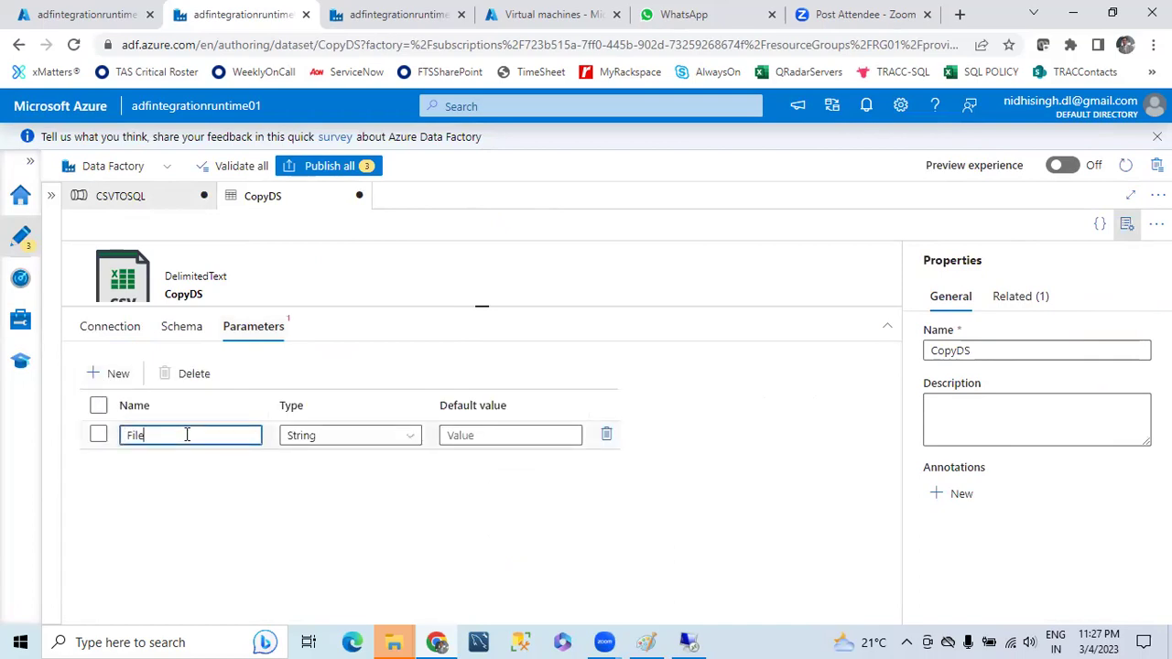
text(Name)
key(Tab)
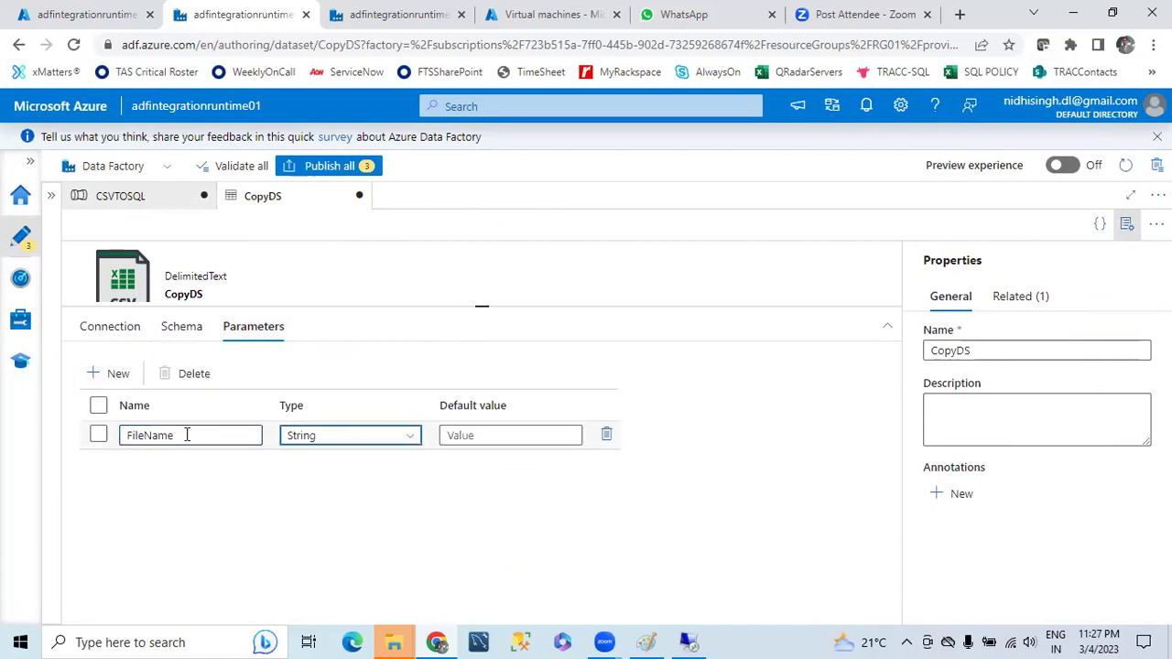
click(108, 329)
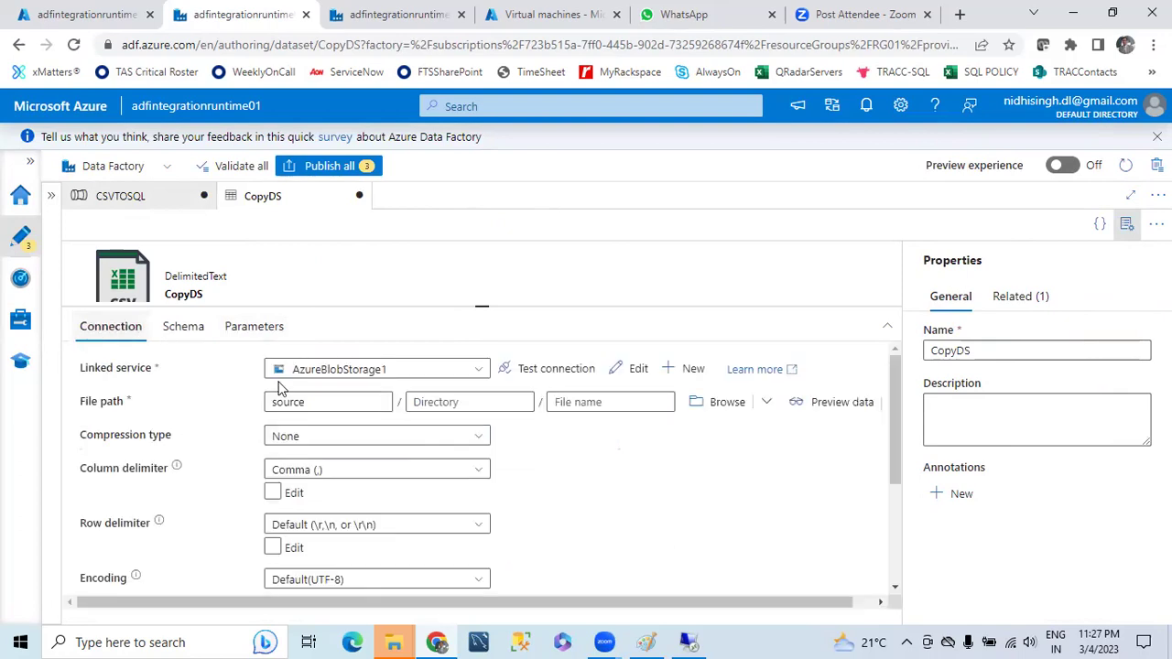
click(647, 404)
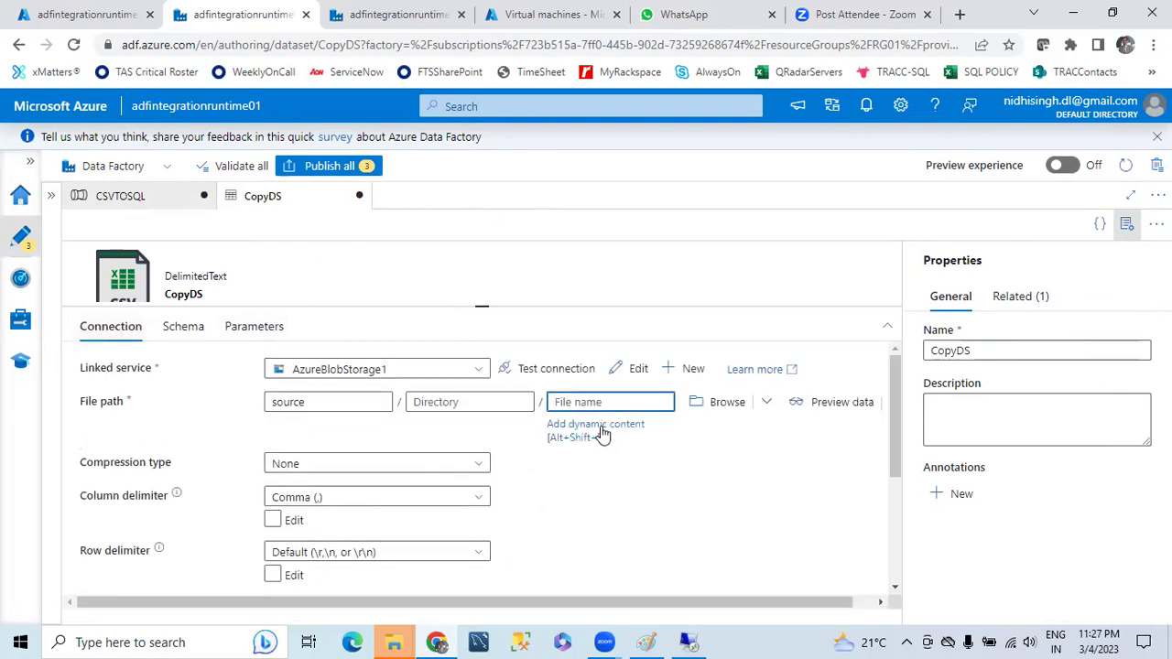
click(594, 428)
click(682, 474)
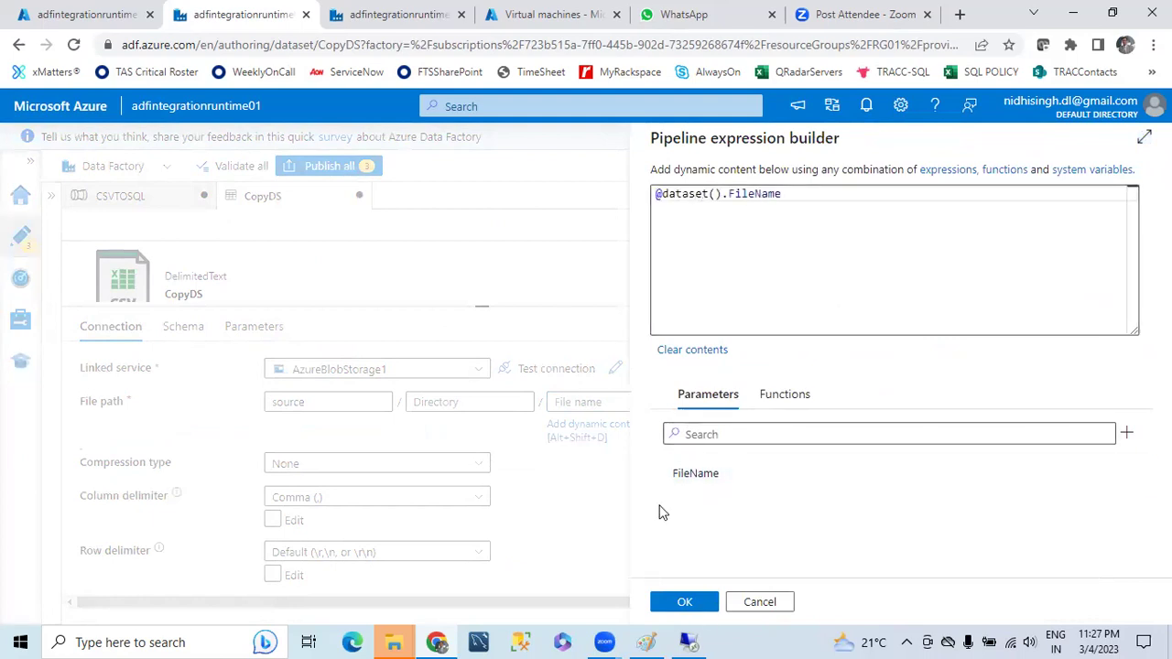
click(678, 601)
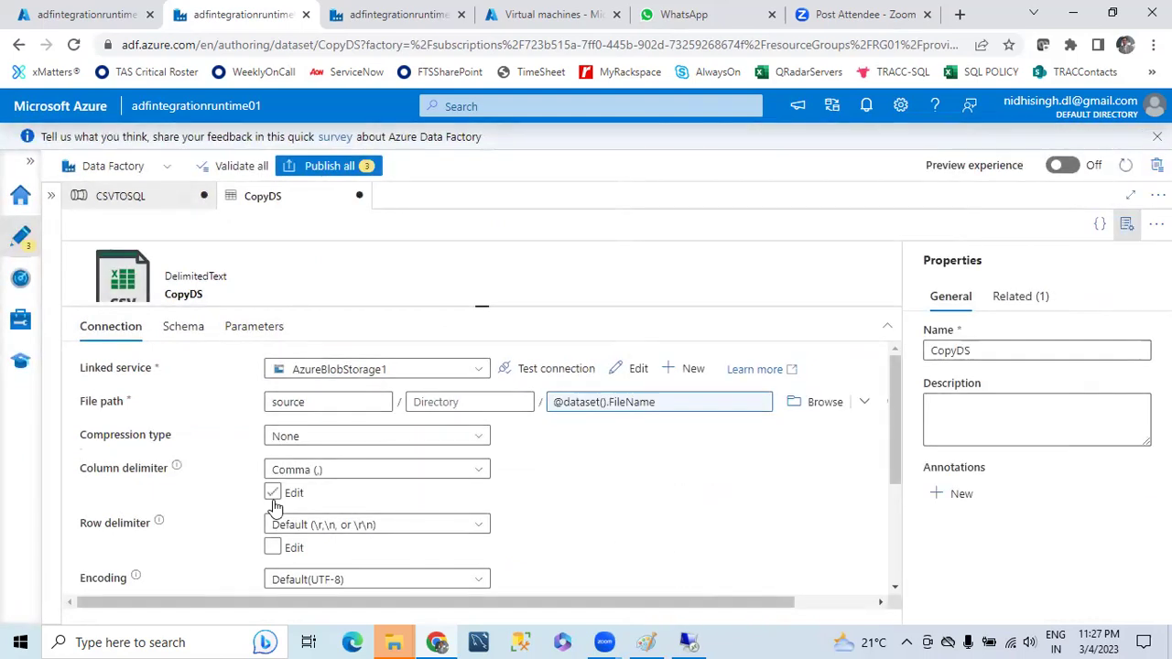
scroll(587, 455, down, 2)
scroll(568, 448, up, 2)
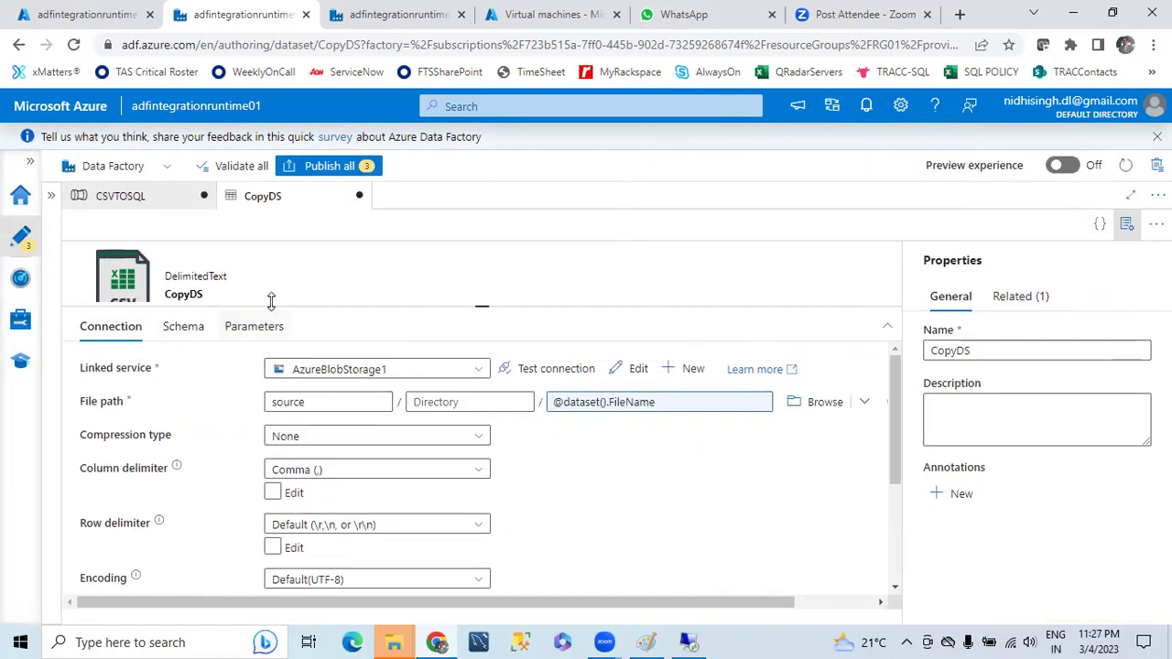
click(142, 195)
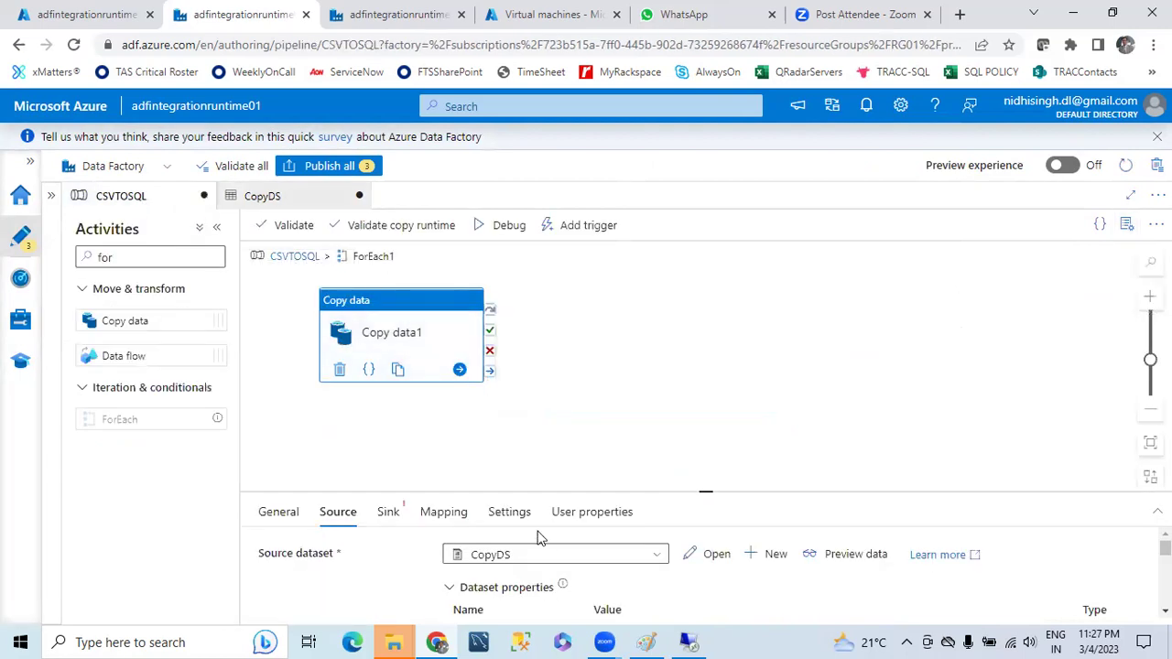
scroll(665, 560, down, 1)
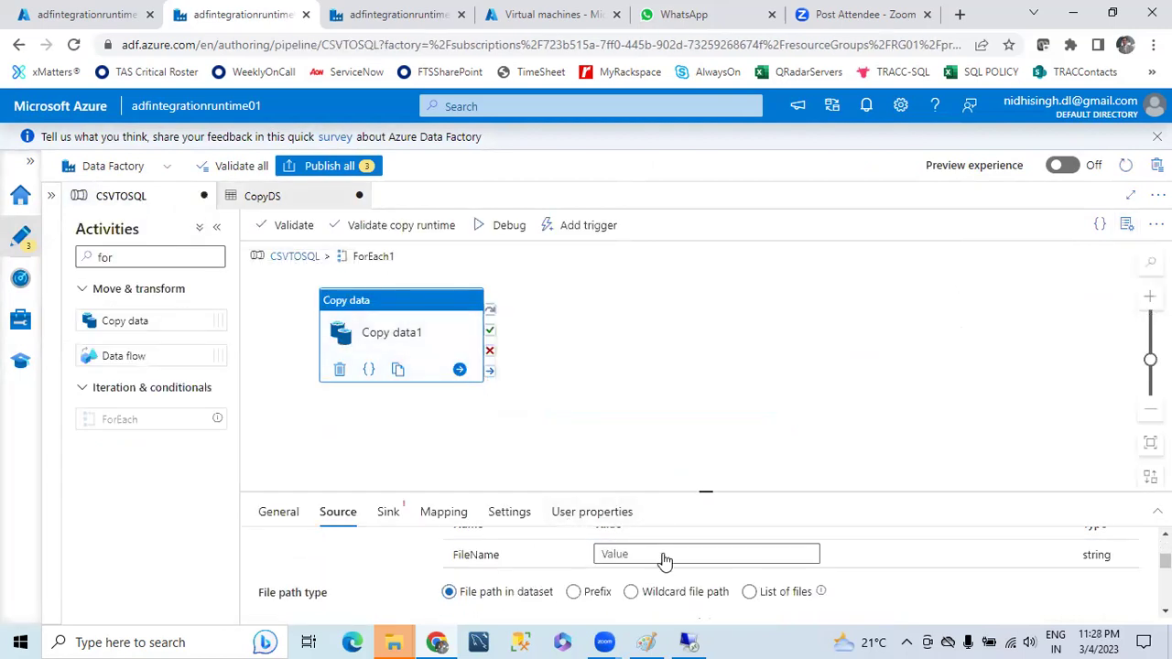
click(614, 555)
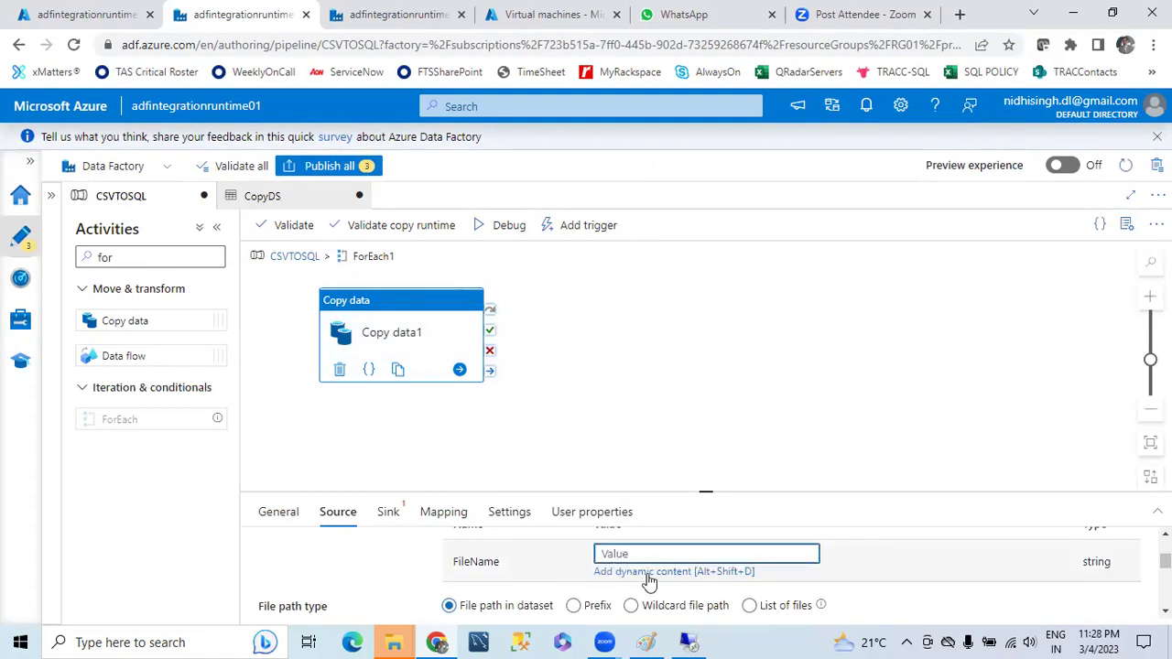
click(646, 579)
click(687, 485)
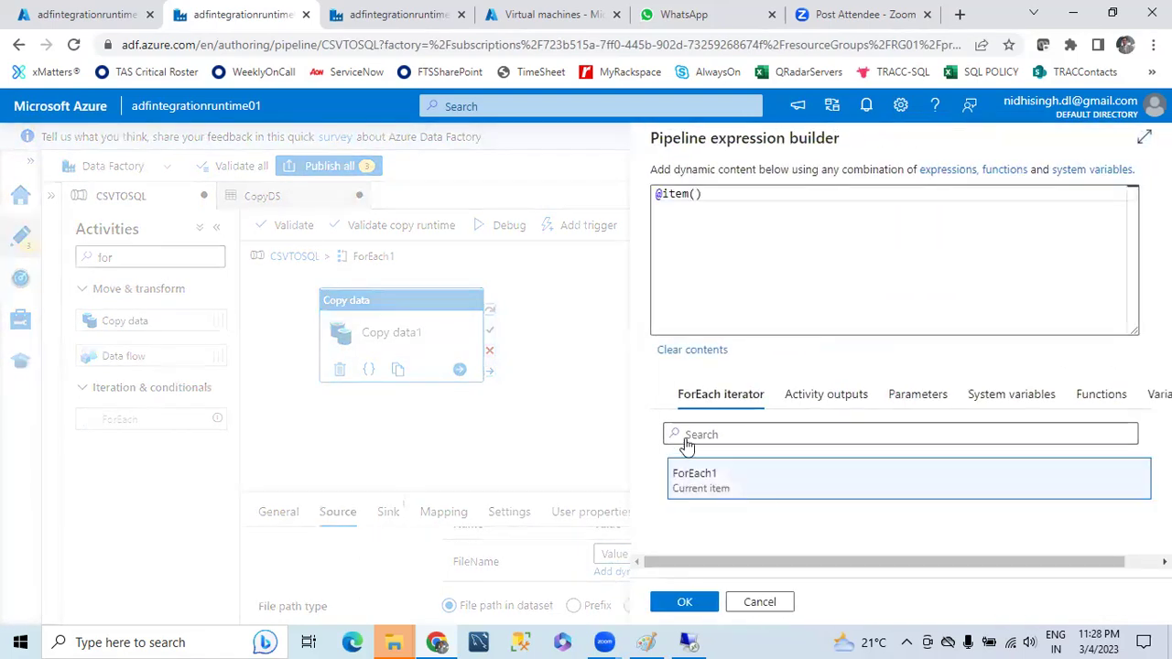
text(.name)
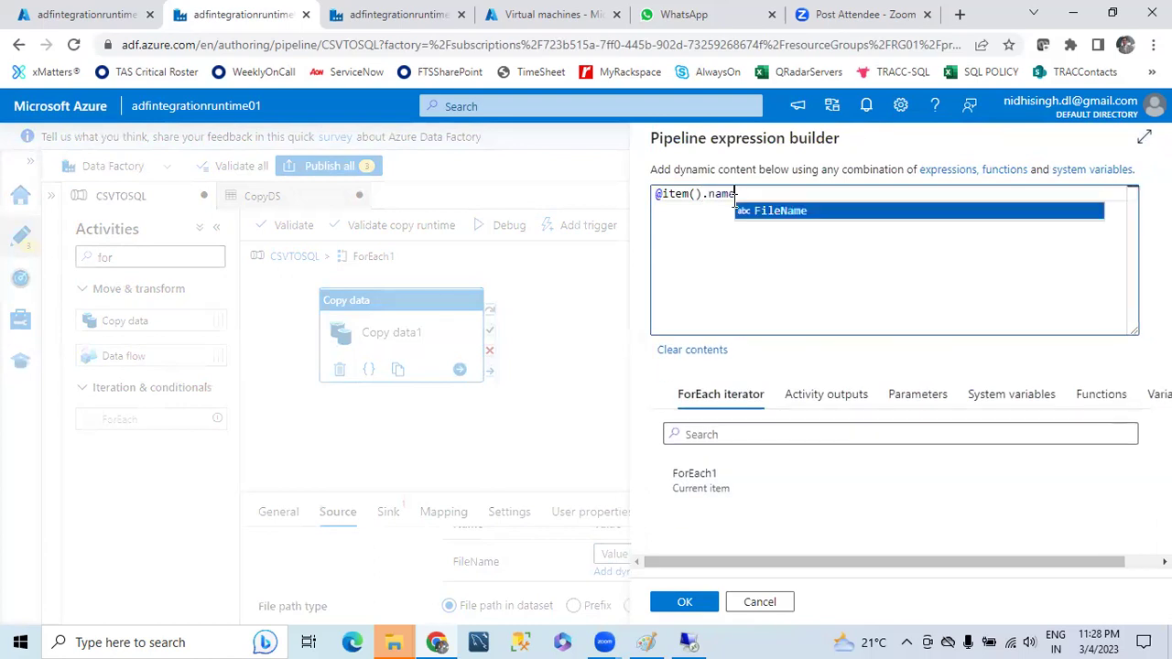
drag(735, 195, 694, 195)
triple_click(730, 197)
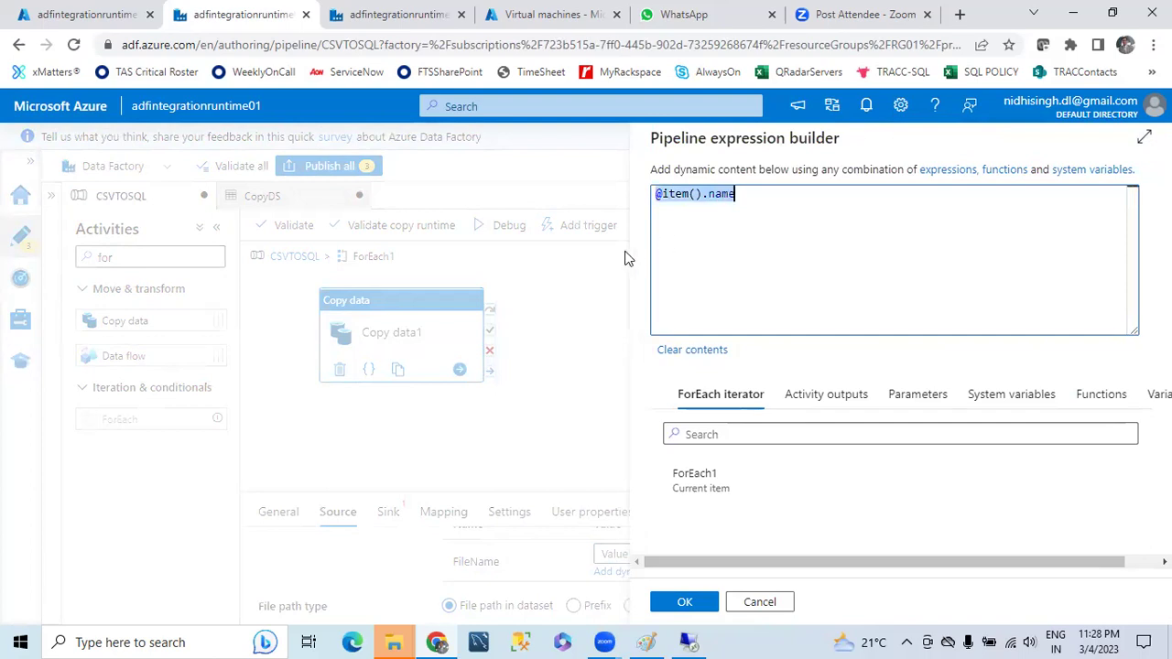
click(720, 213)
drag(707, 194, 738, 195)
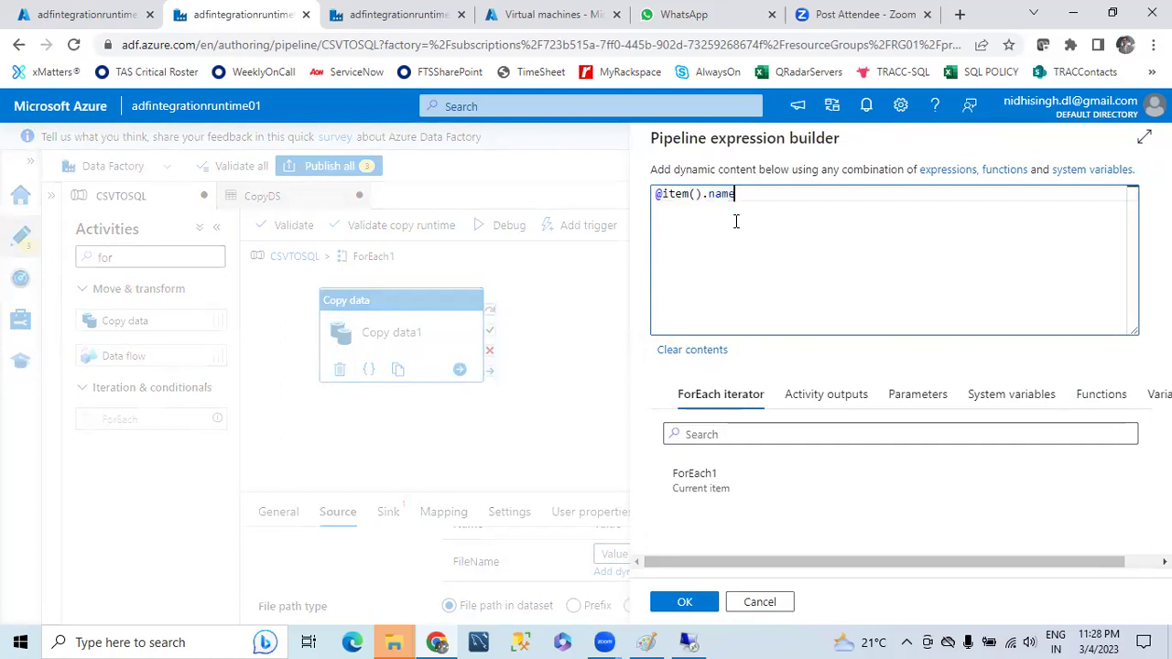
drag(704, 195, 756, 194)
click(742, 224)
click(684, 603)
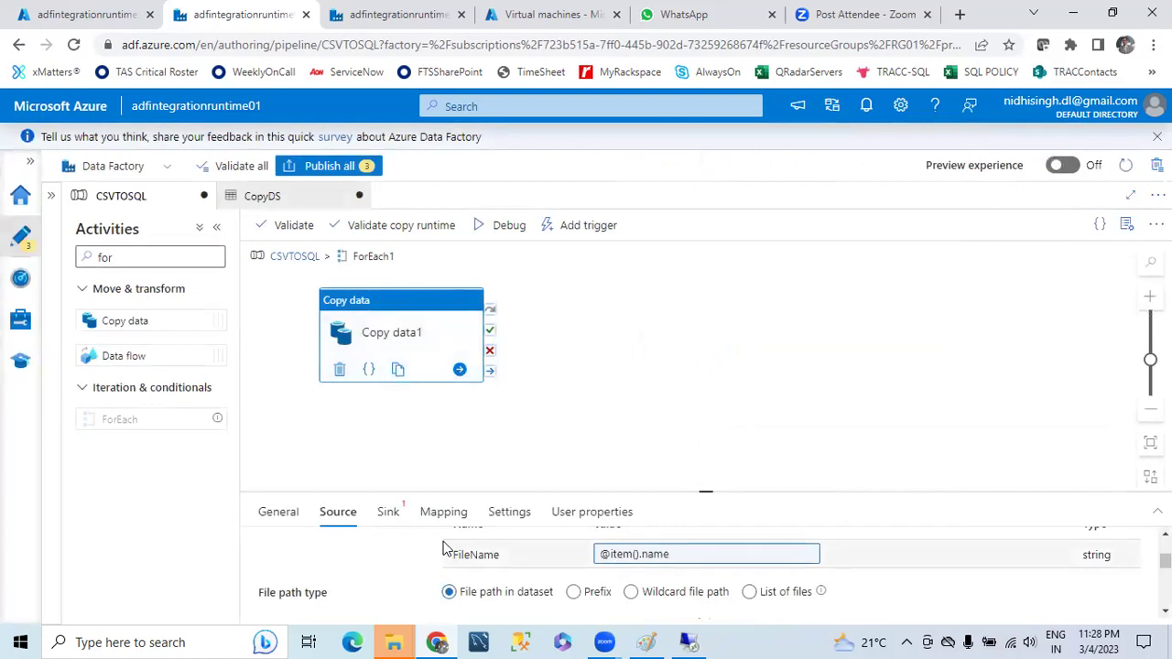
- Create a new SQL server sink dataset named SQLDS
click(390, 514)
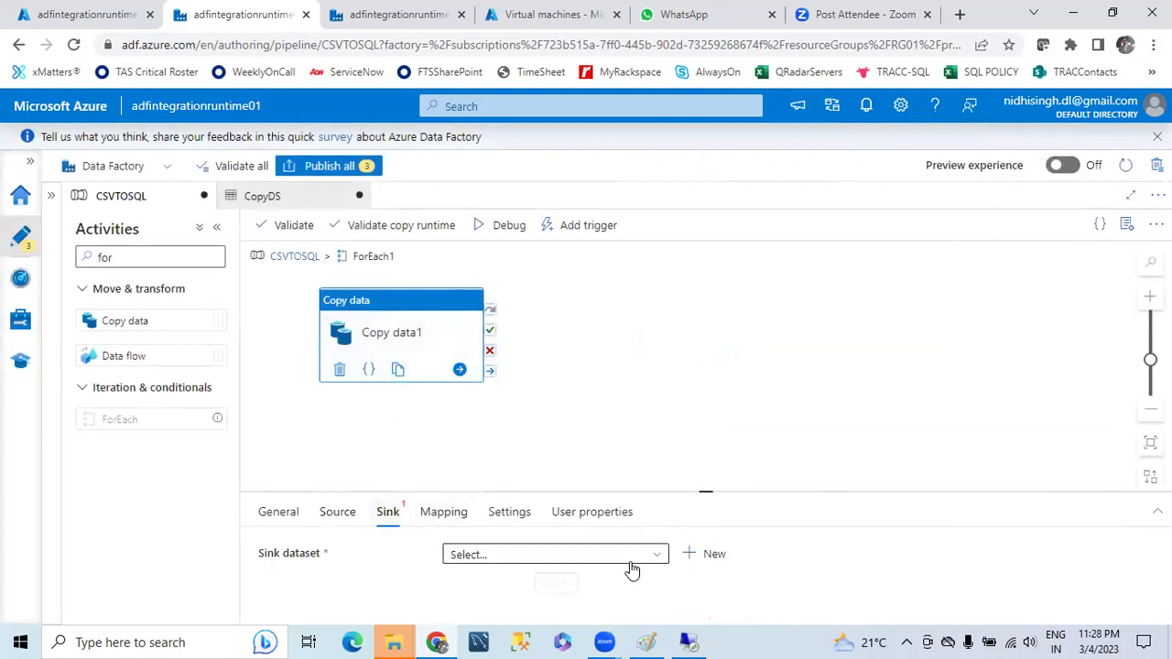
click(713, 555)
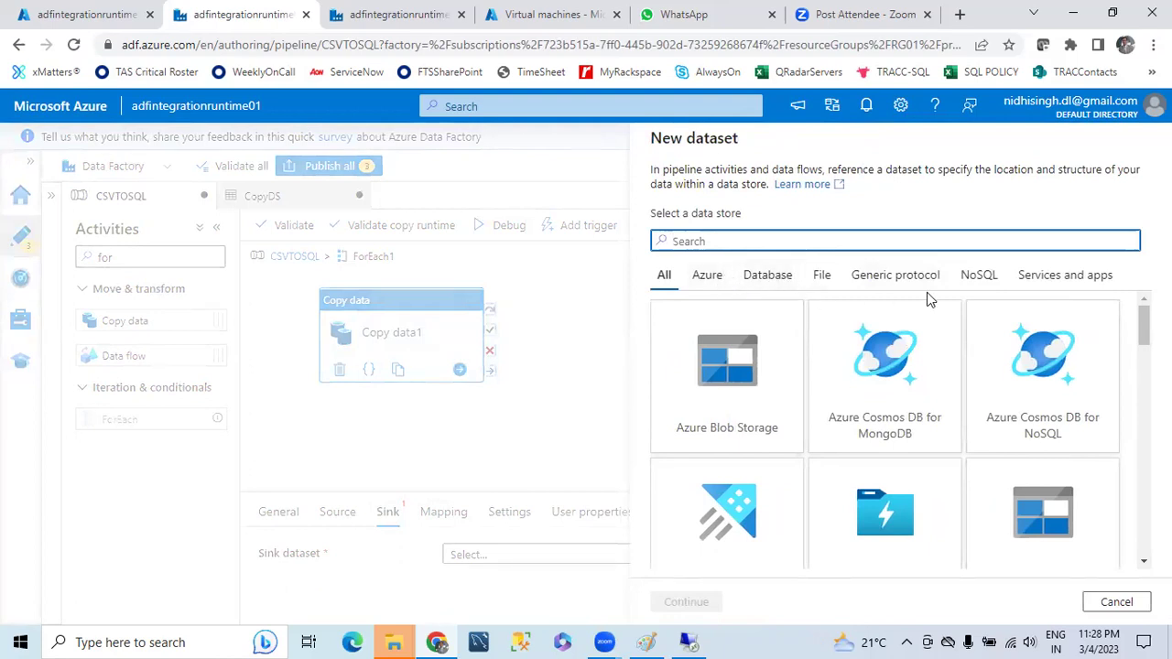
click(778, 284)
scroll(780, 445, down, 1)
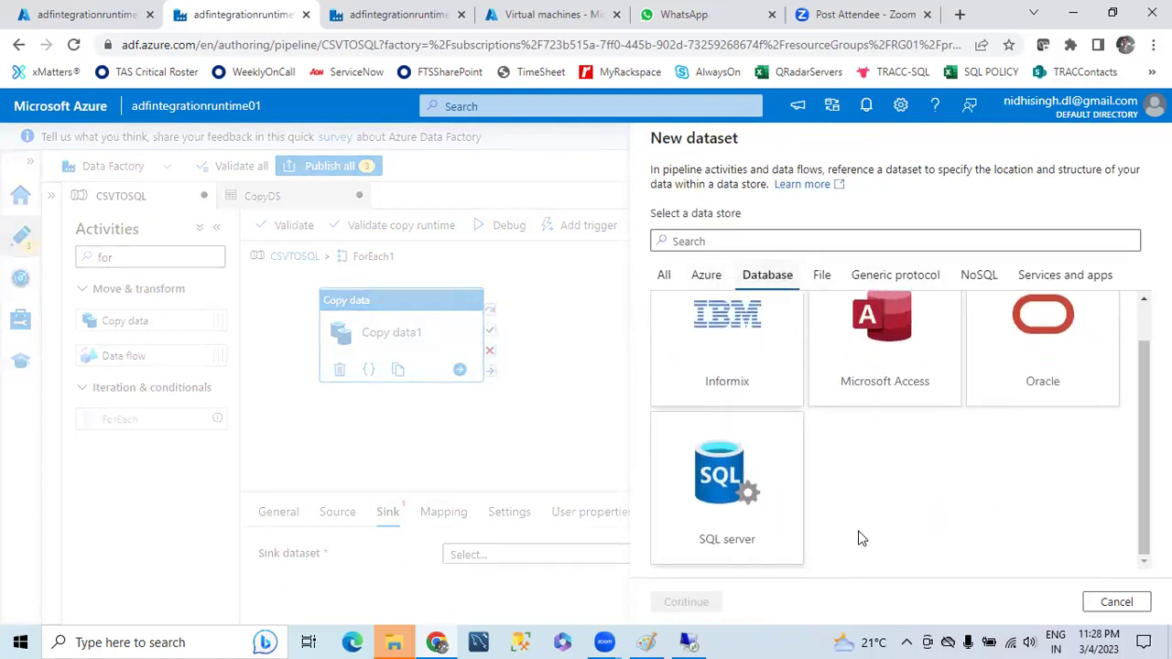
click(756, 496)
click(678, 600)
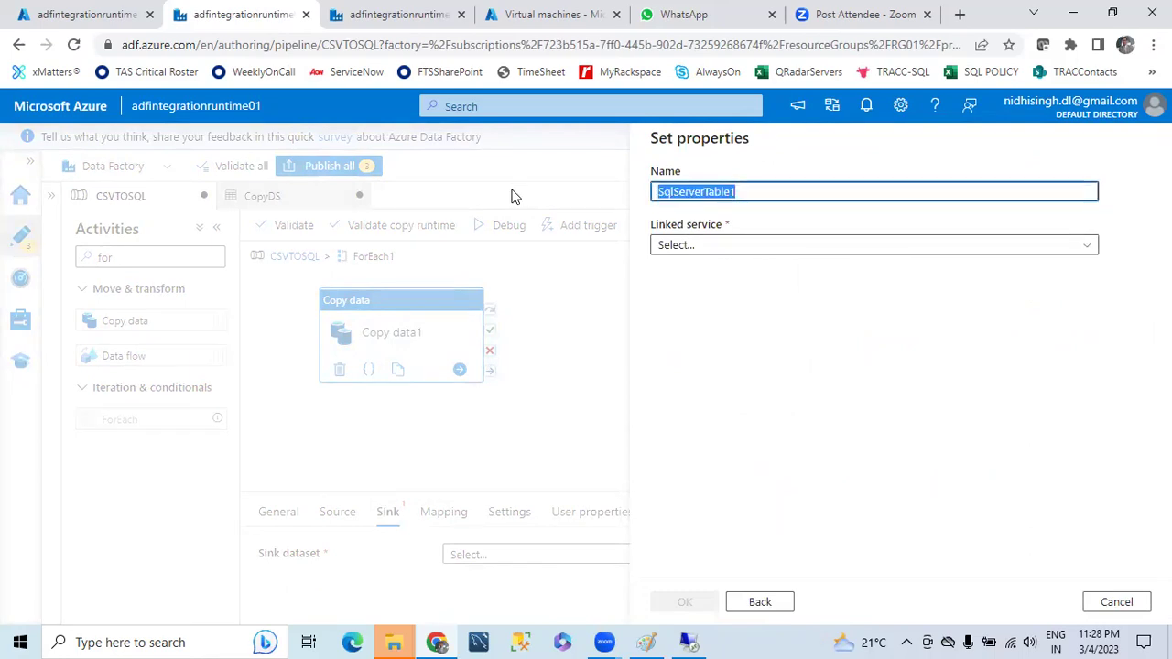
text(SQLDS)
- Start a new linked service for SQLDS, then switch to the remote VM session
click(1090, 244)
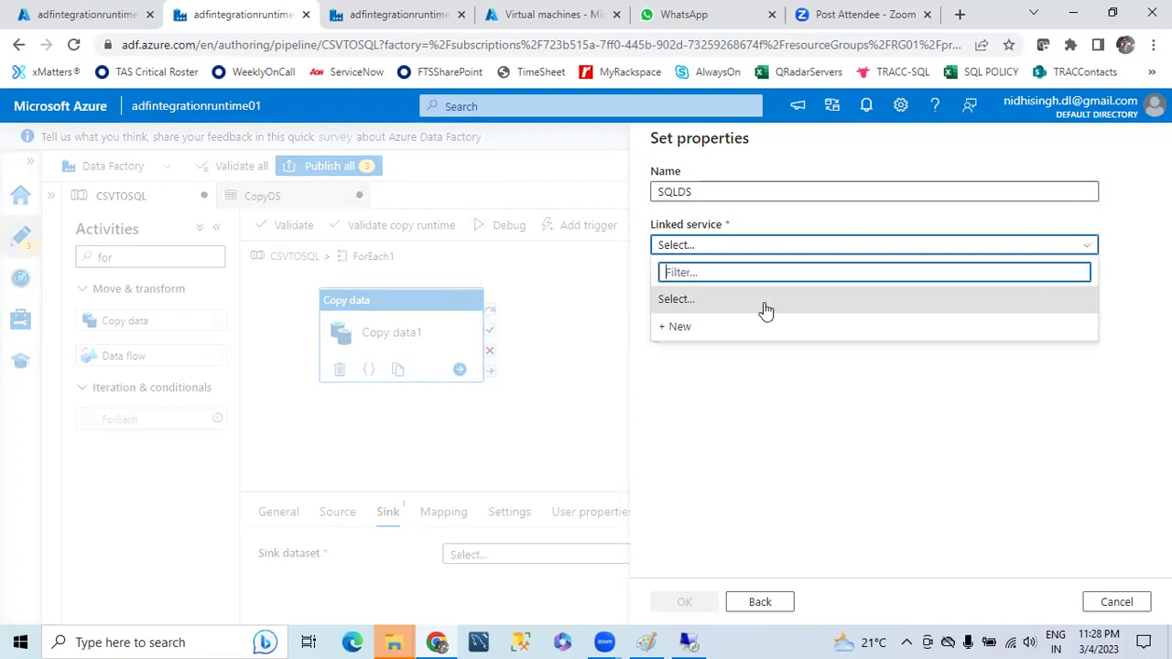
click(689, 327)
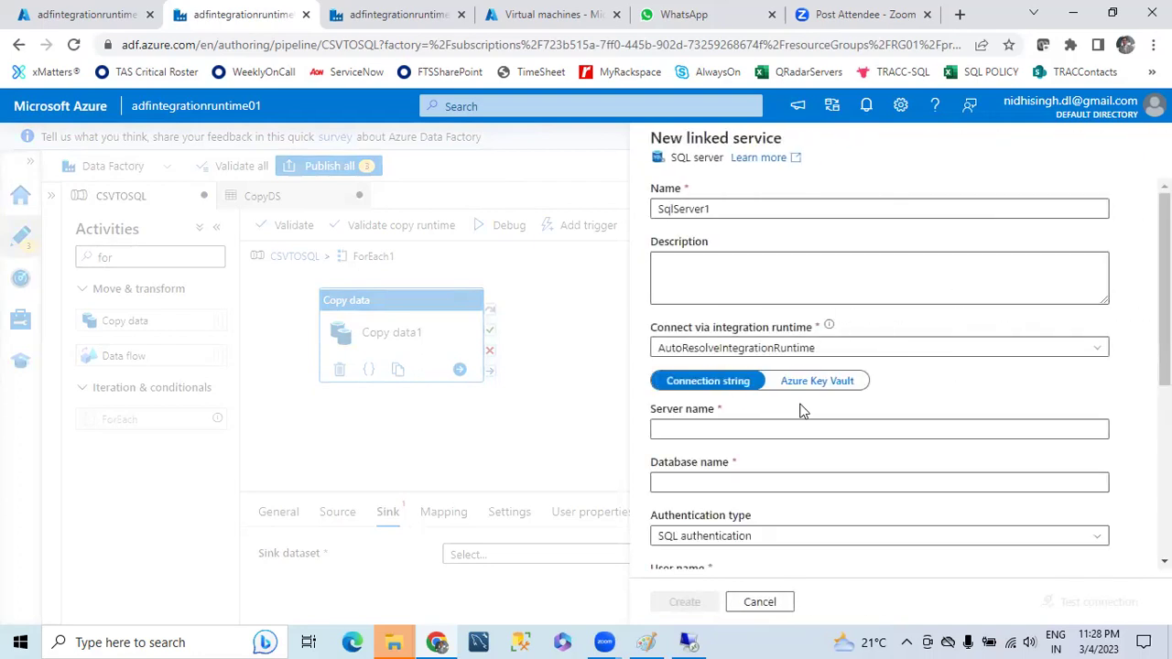
click(751, 426)
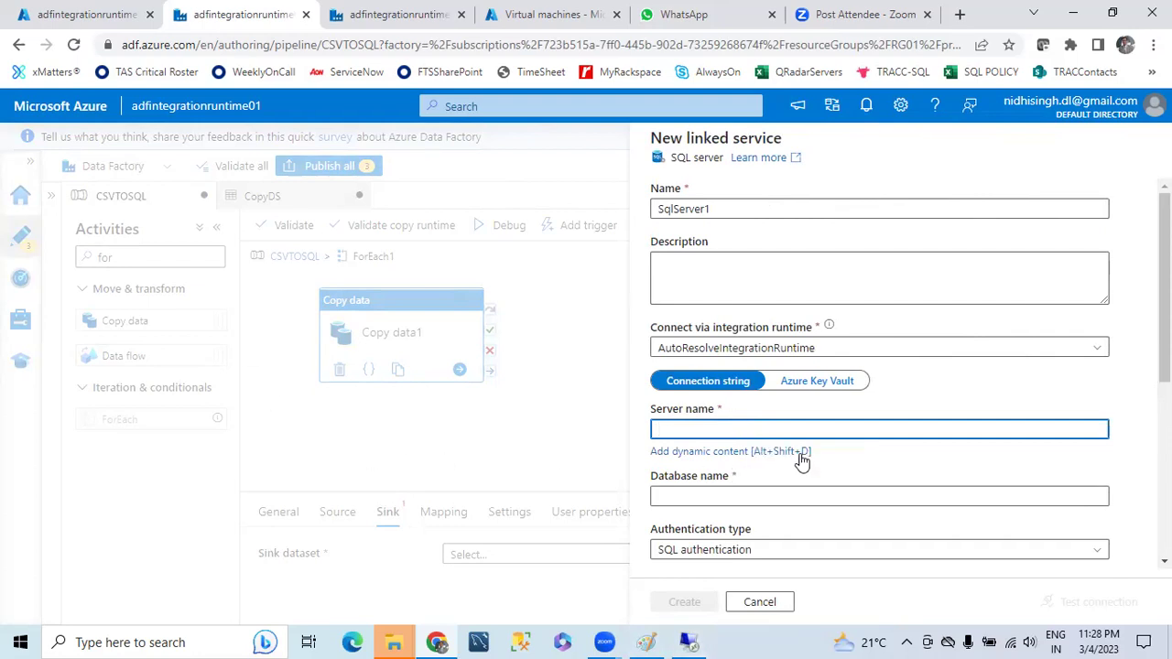
click(689, 642)
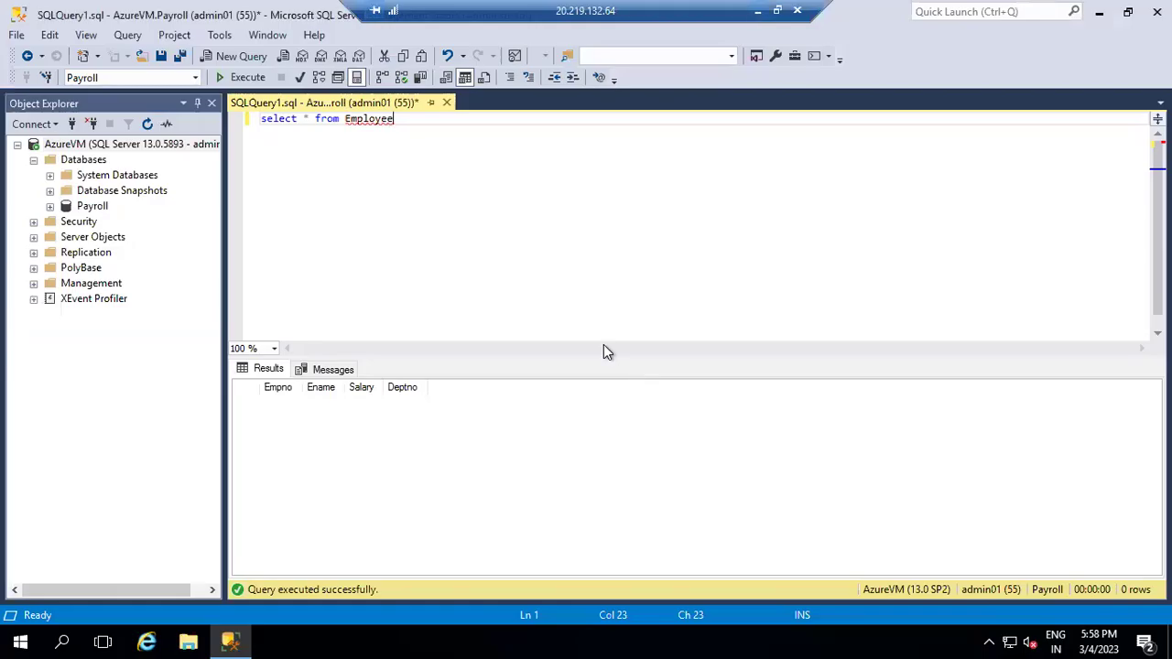
- View AzureVM's Connect to Server details in SSMS, cancel, and leave the remote session
right_click(113, 146)
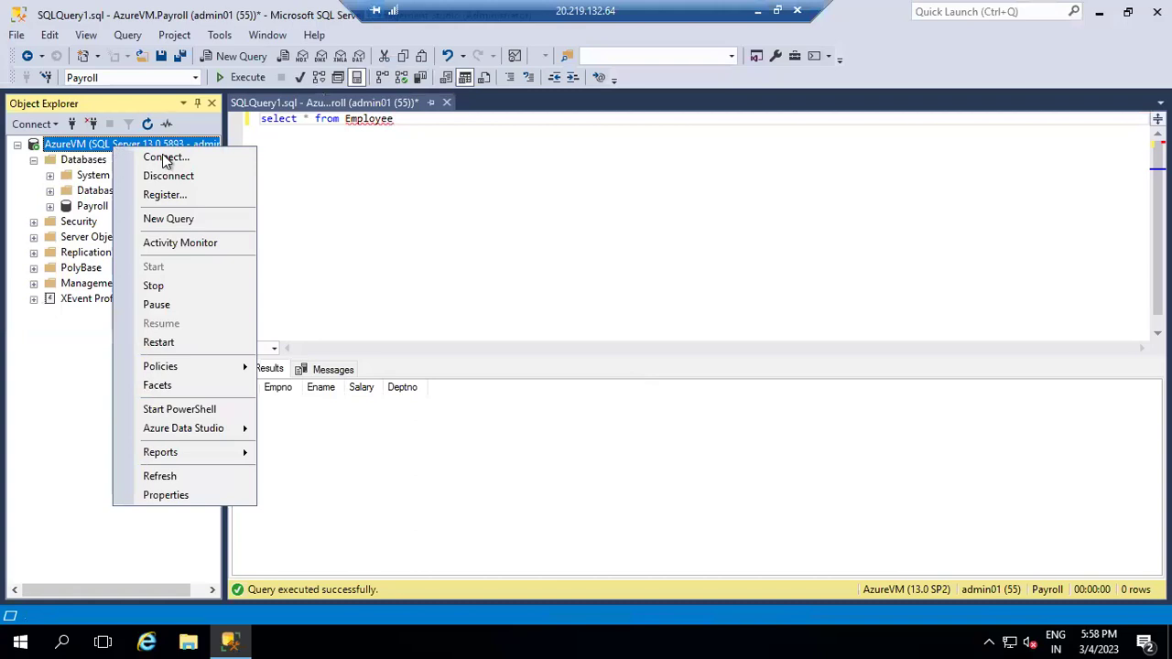
click(182, 160)
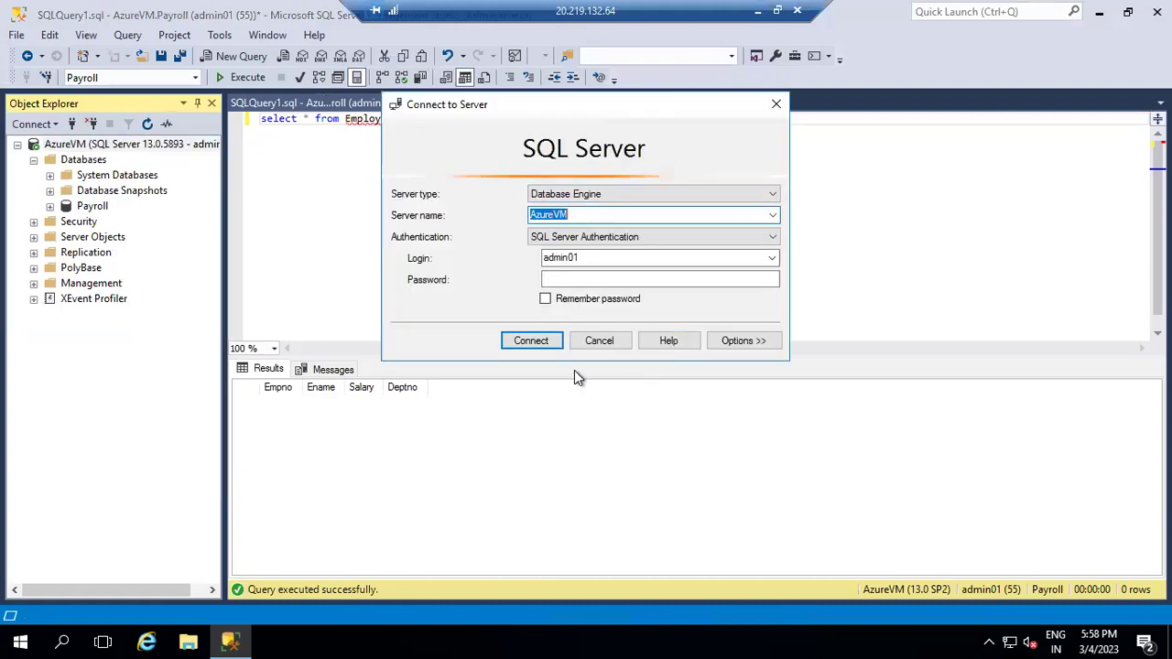
click(600, 341)
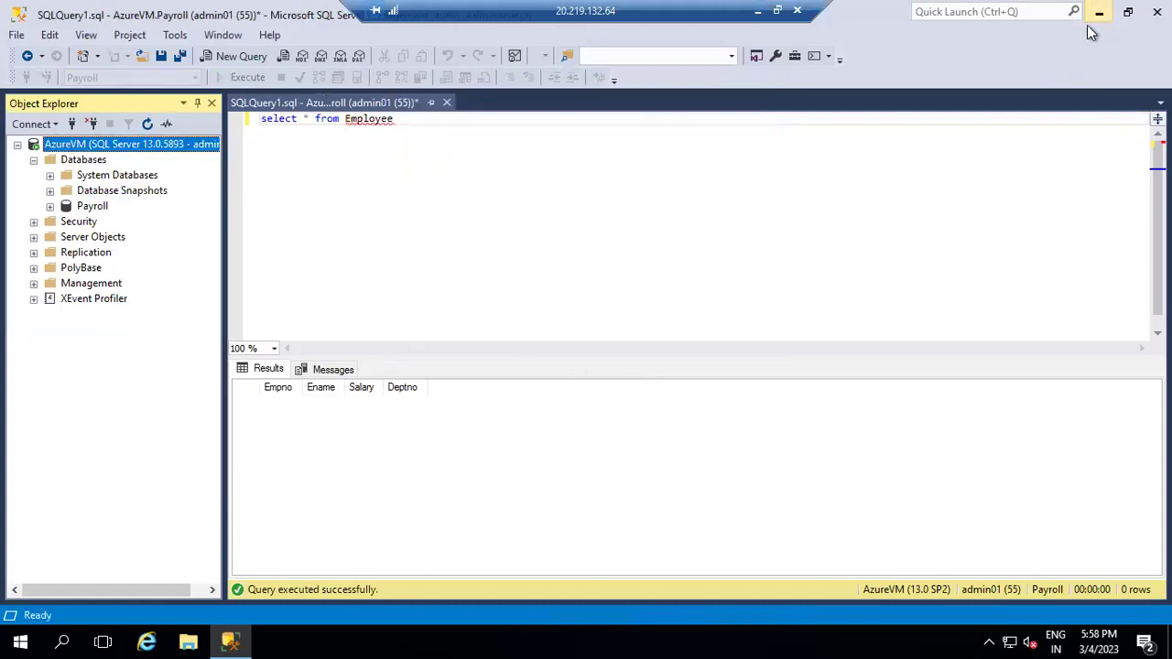
click(1092, 22)
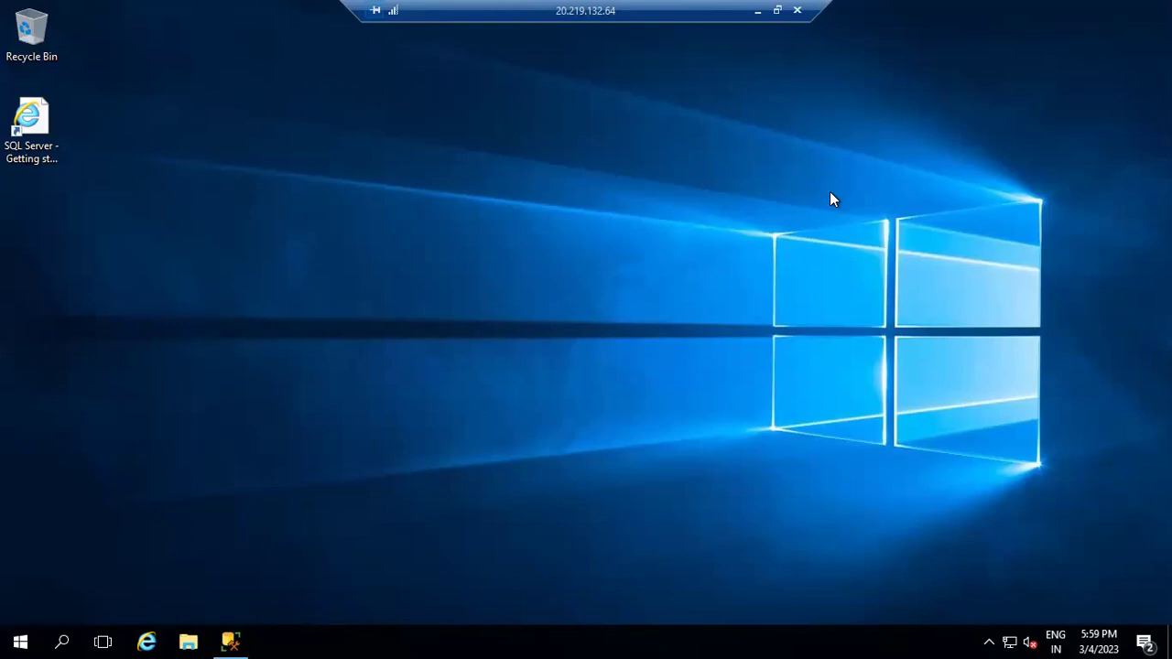
click(758, 11)
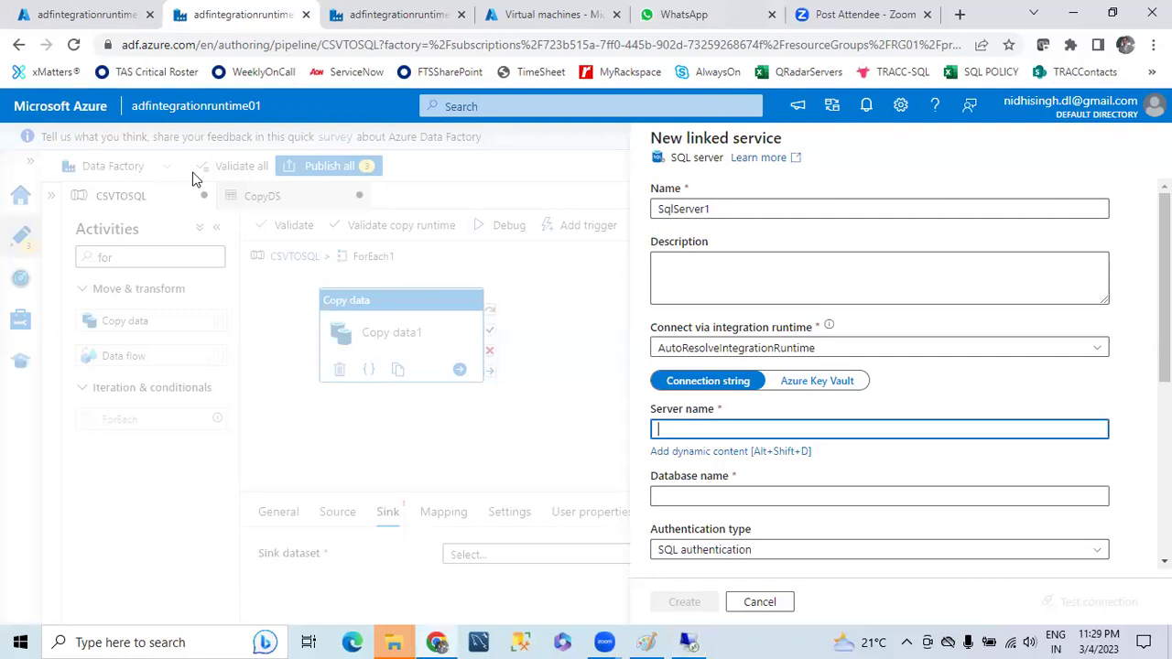
- Copy AzureVM's public IP address 20.219.132.64 from its portal overview
click(50, 14)
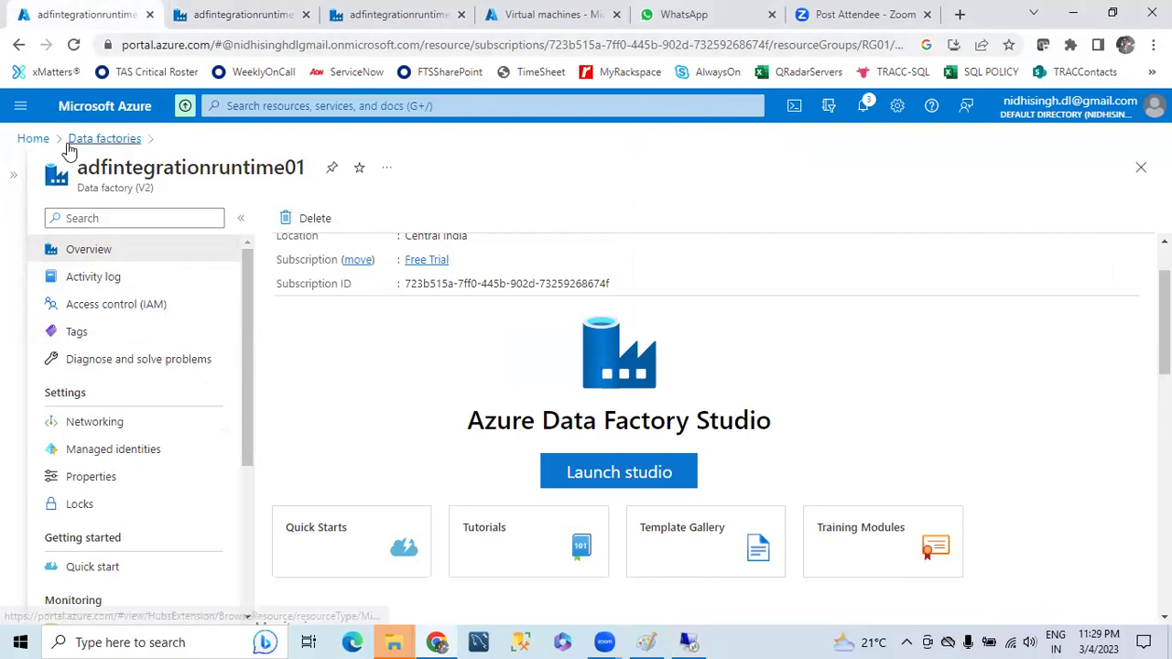
click(33, 138)
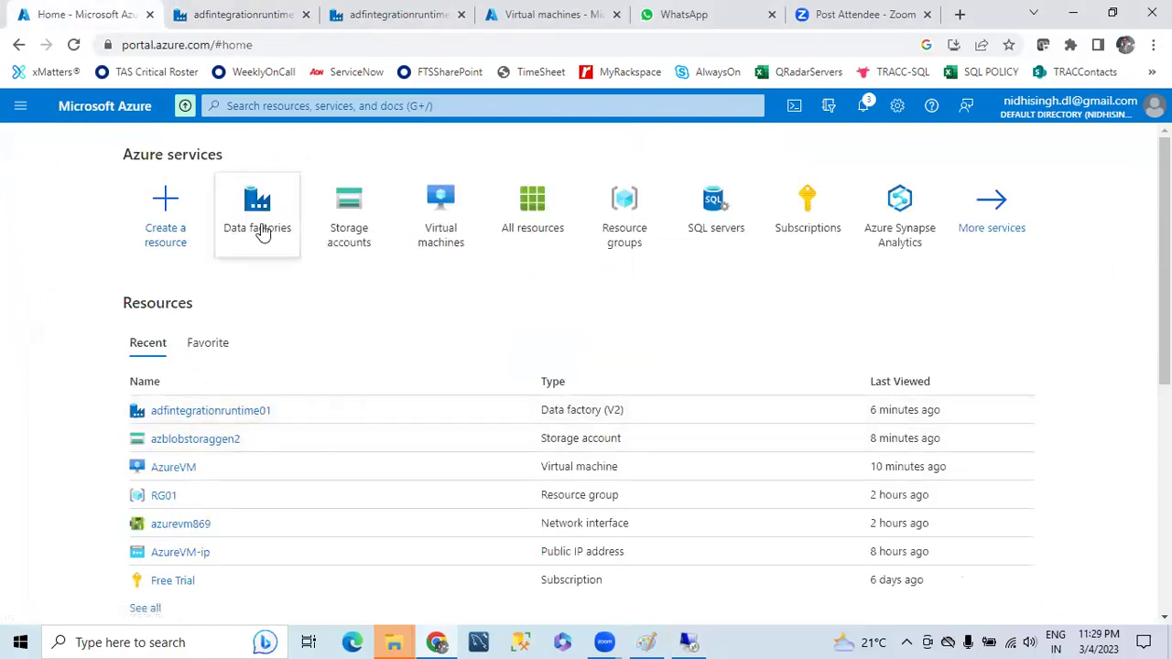
click(441, 213)
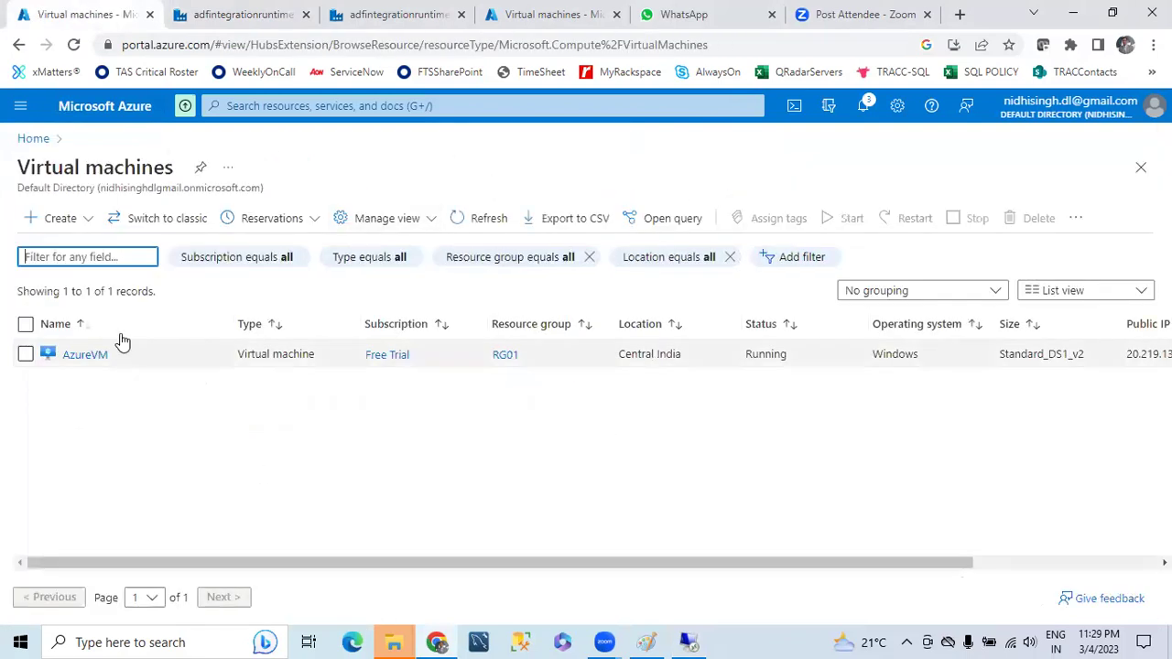
click(81, 352)
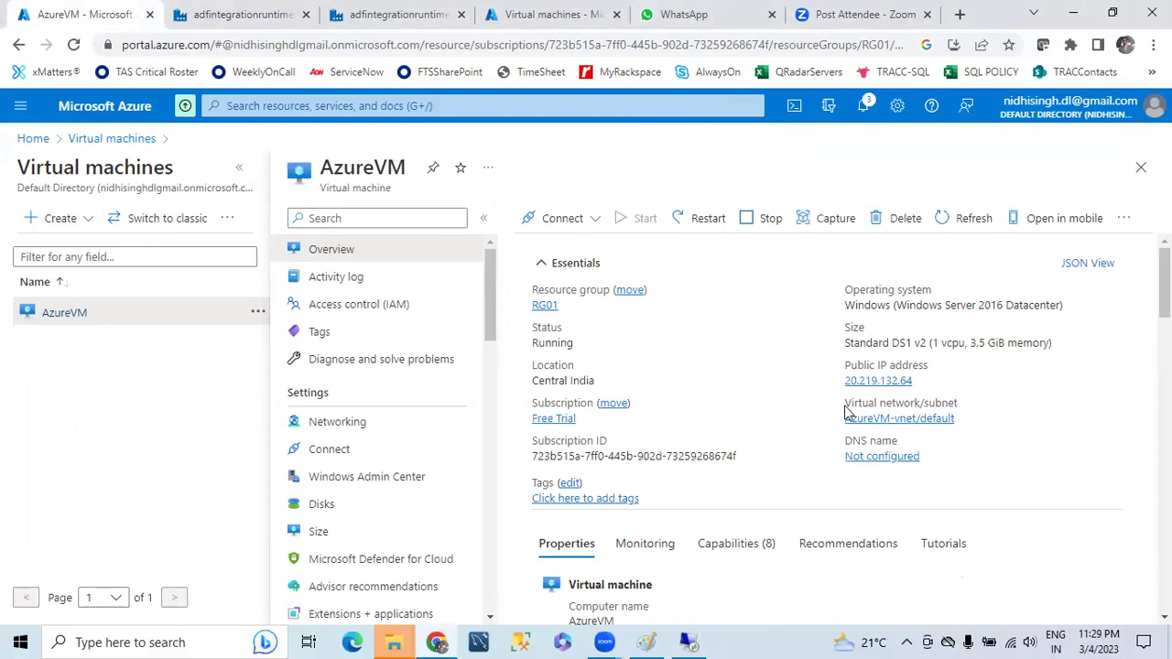
click(928, 385)
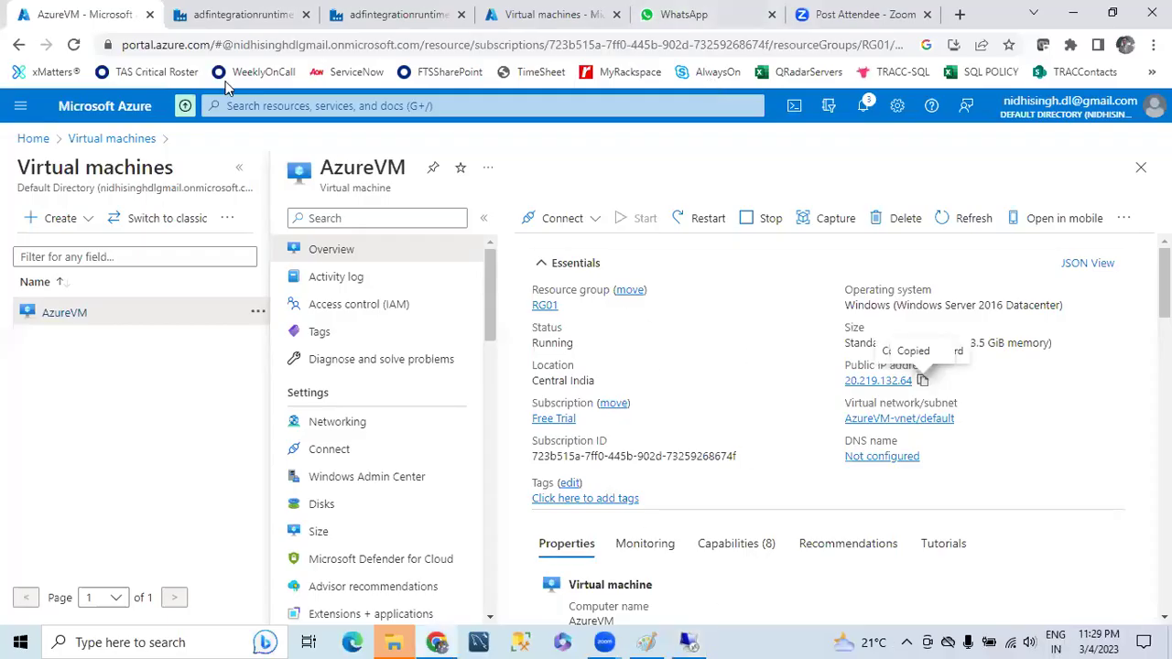
- Fill the linked service with server 20.219.132.64, database payroll, the admin user name and password
click(247, 15)
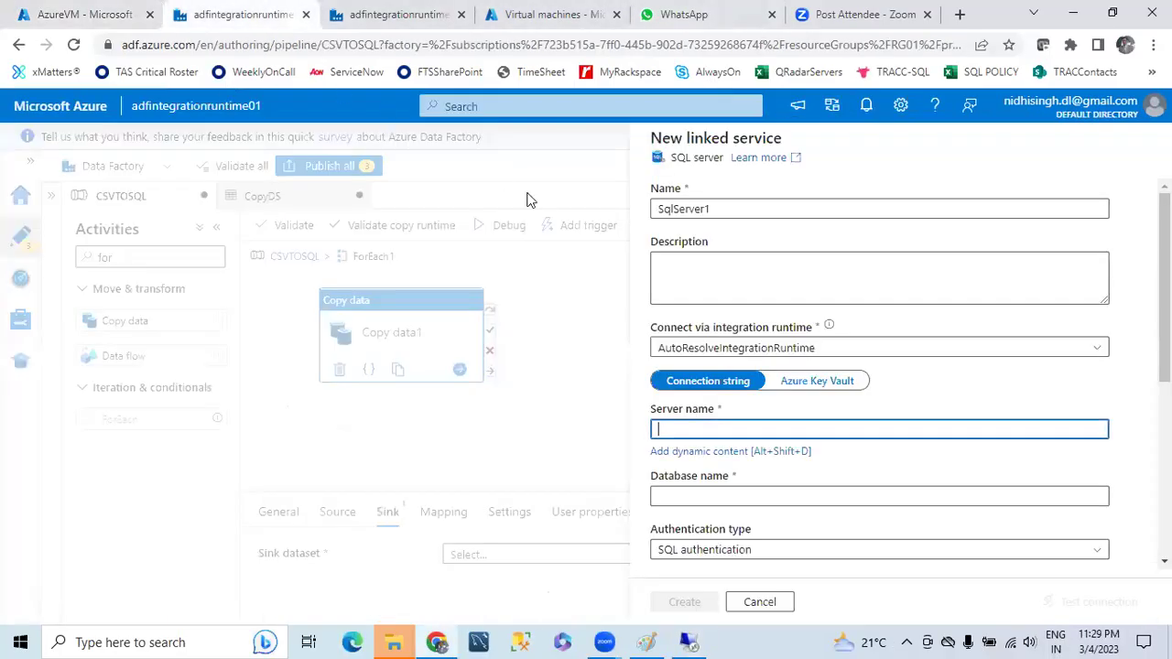
key(ctrl+v)
click(756, 490)
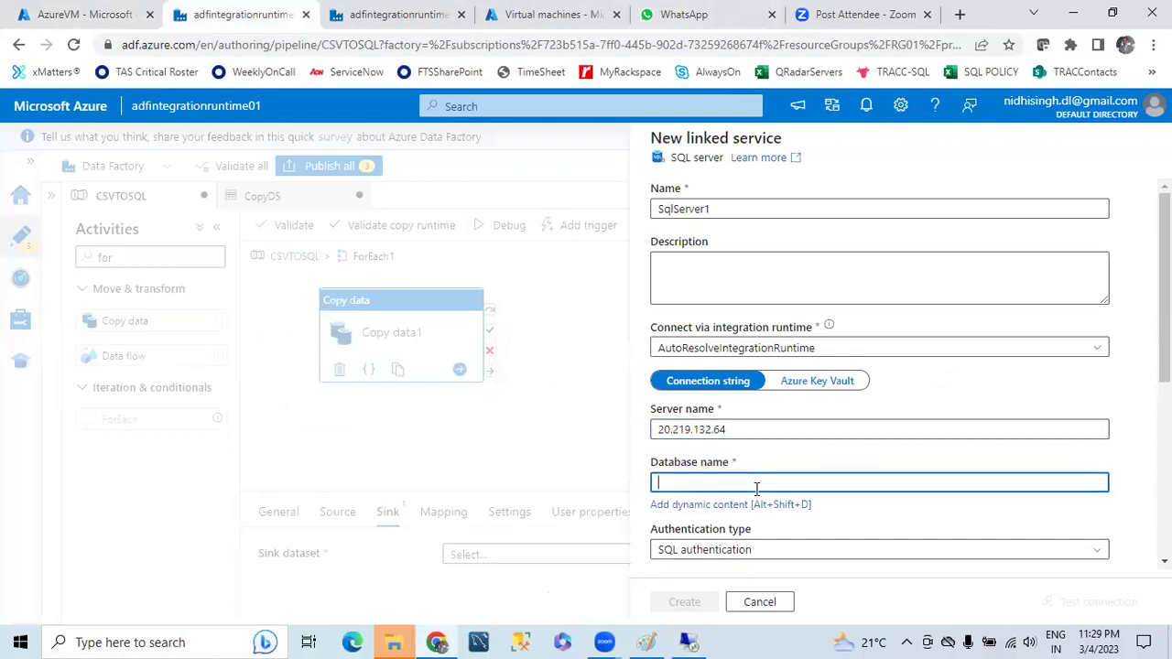
text(pa)
scroll(764, 488, down, 1)
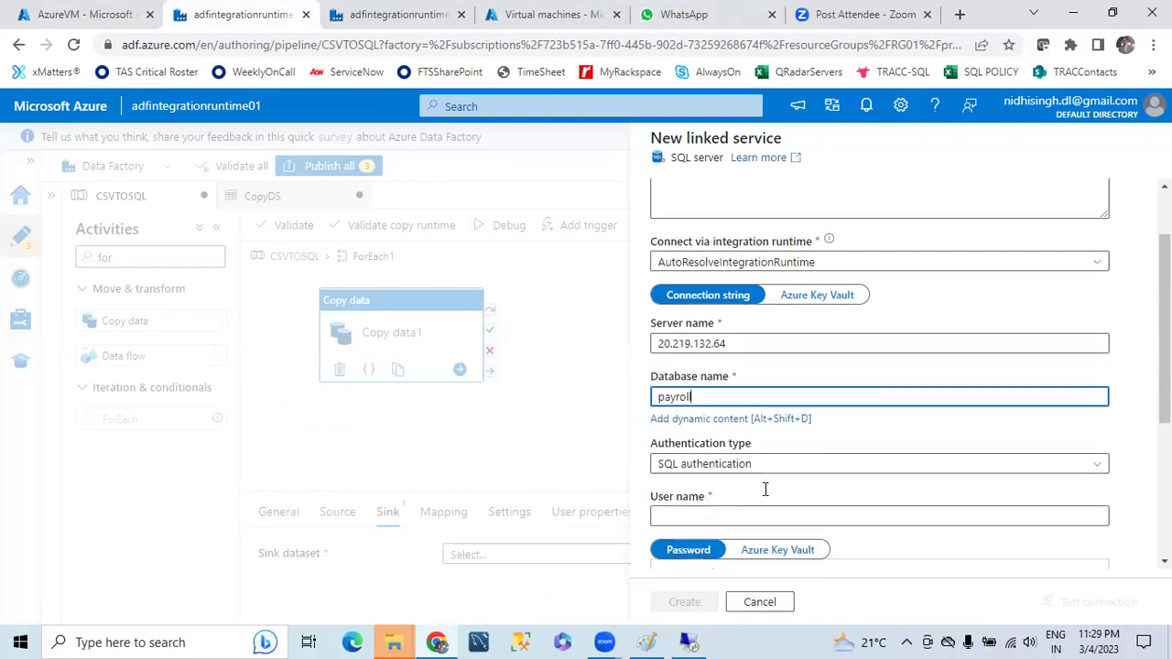
click(710, 500)
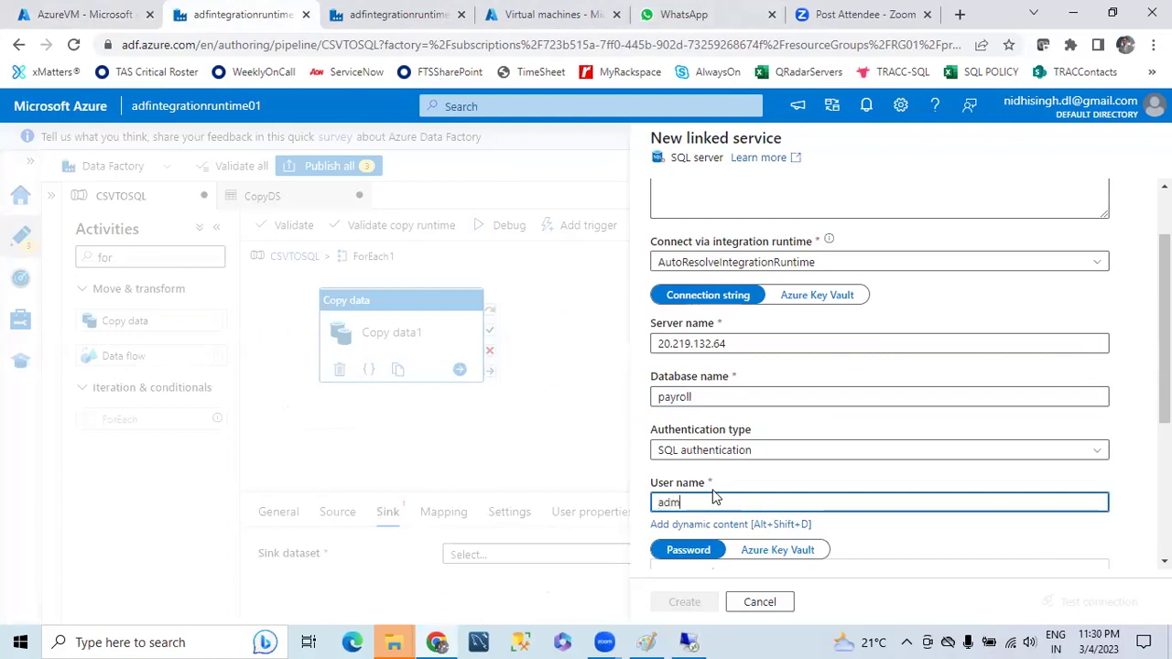
text(admin01)
scroll(719, 490, down, 2)
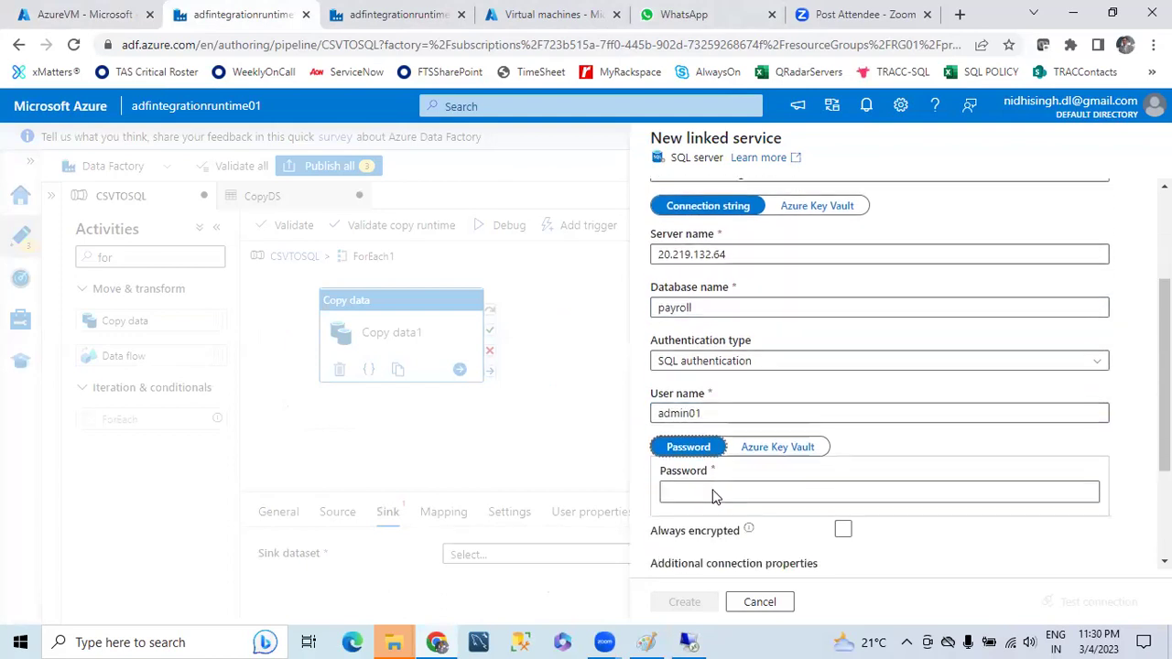
click(699, 408)
text(****)
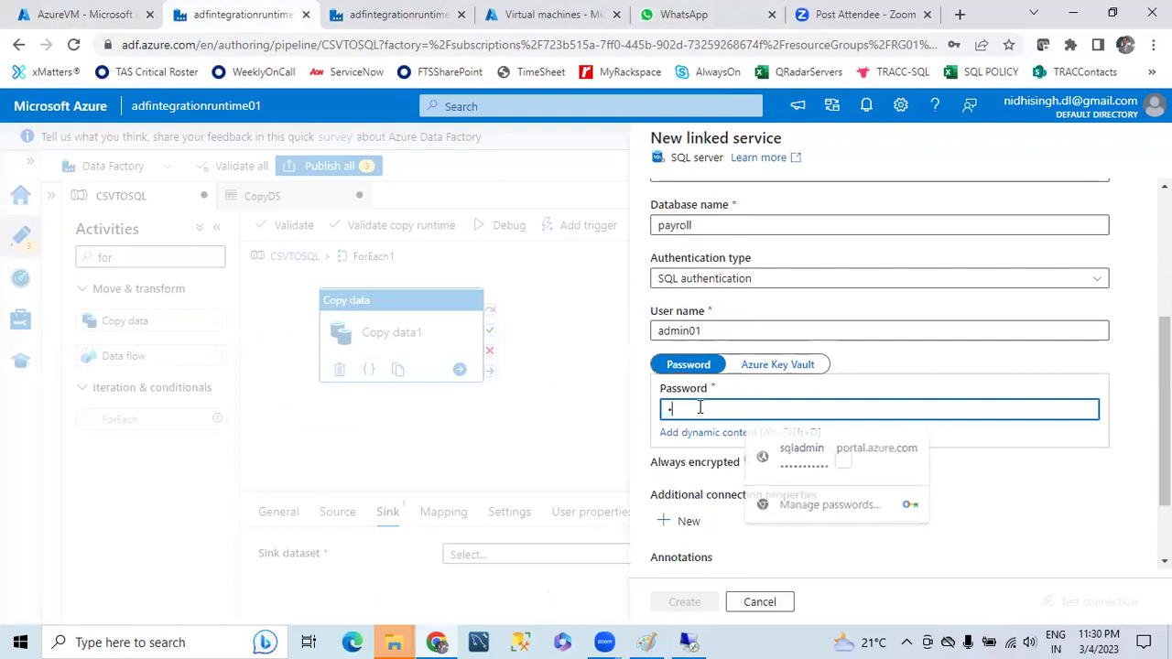
text(*)
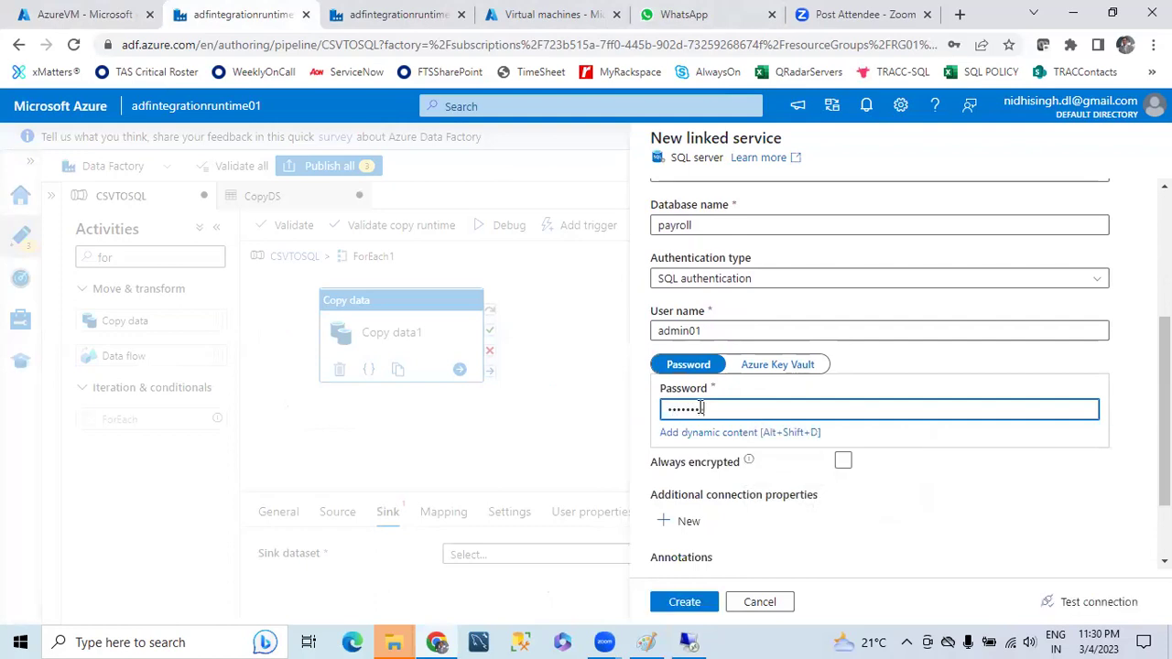
text(*)
- Run the SqlServer1 connection test, then go to the AzureVM portal tab
click(1053, 602)
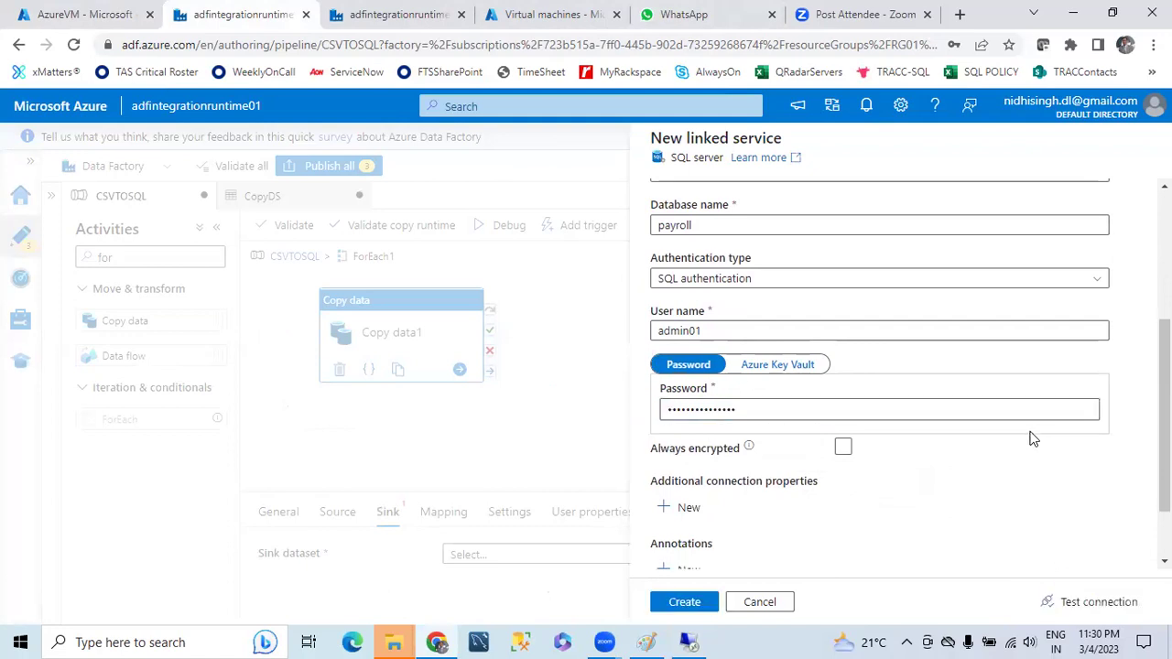
scroll(1029, 515, down, 2)
click(1096, 605)
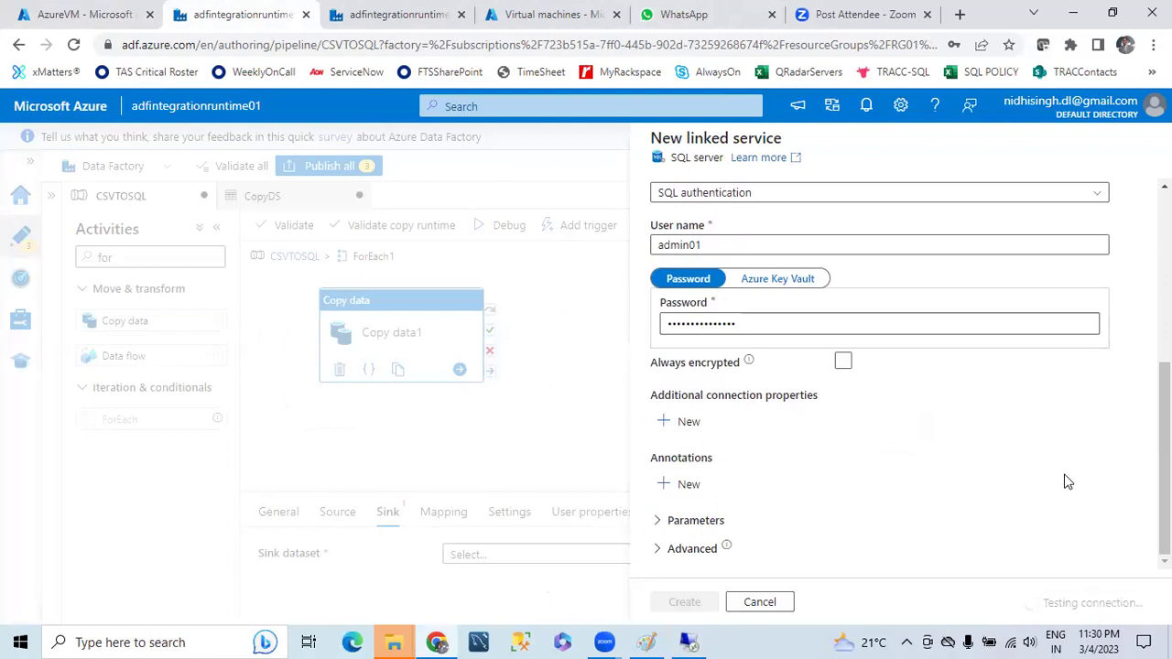
scroll(1067, 481, up, 1)
scroll(1067, 481, down, 1)
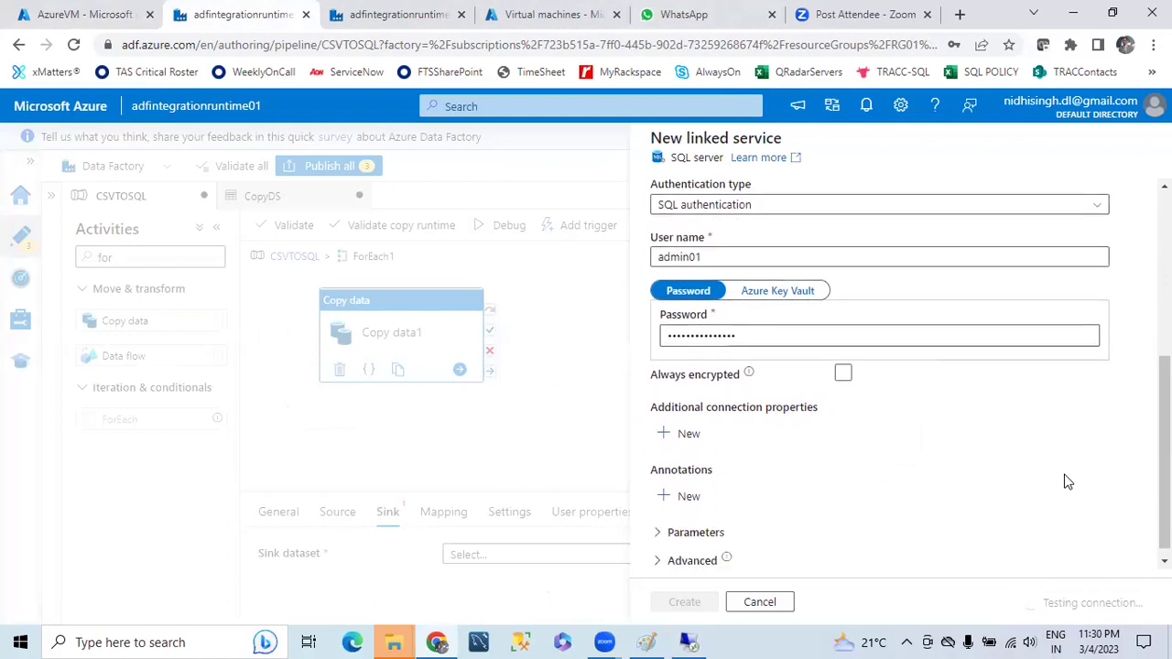
scroll(1065, 479, up, 2)
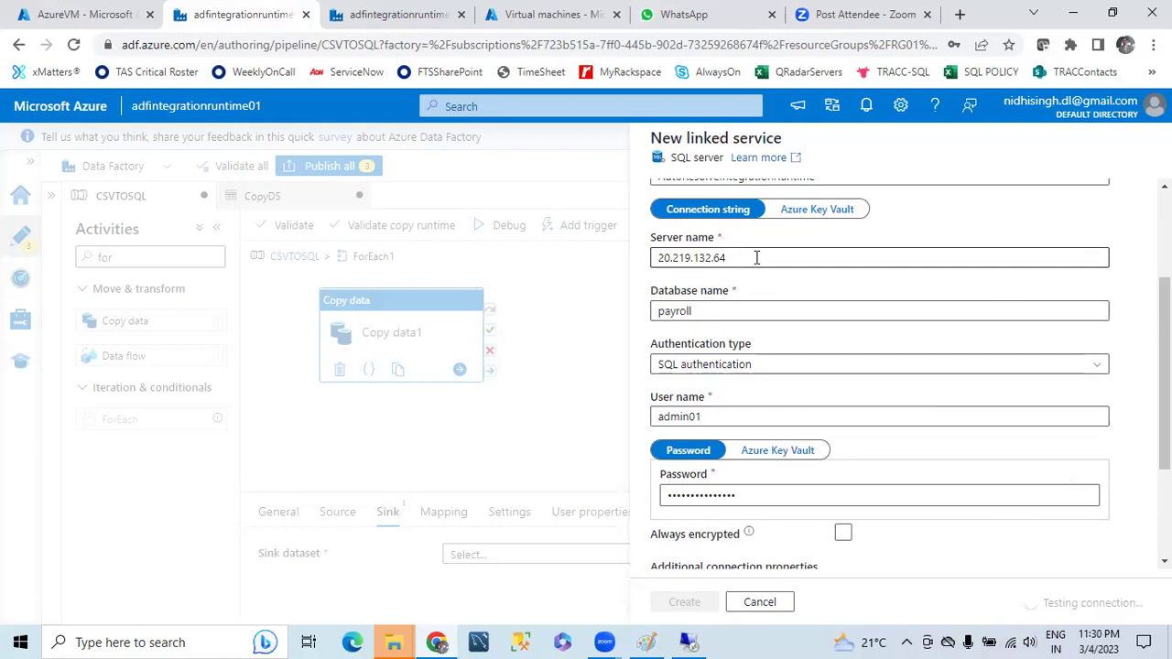
click(68, 15)
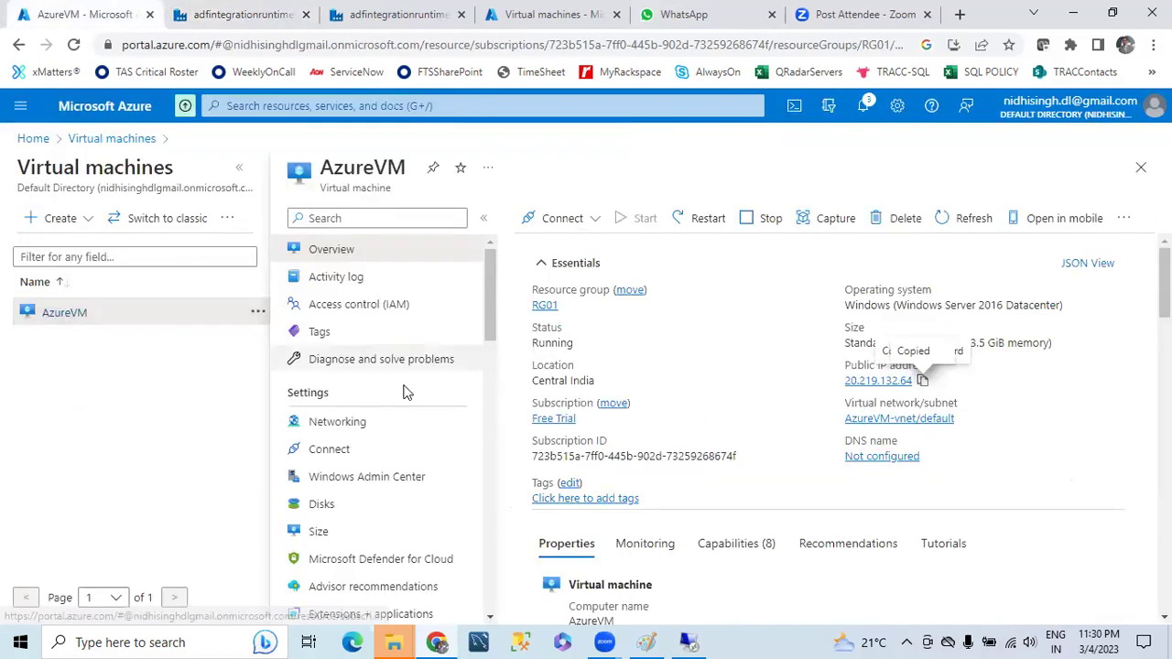
- Add an AzureVM inbound port rule allowing the MS SQL service (TCP 1433)
click(341, 423)
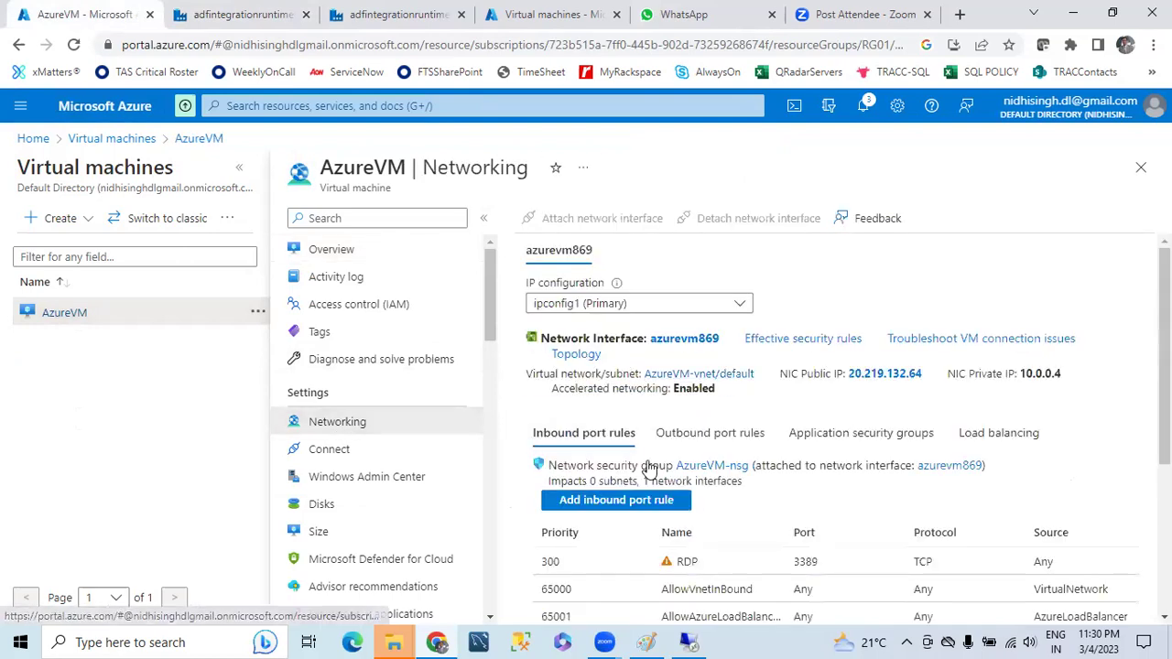
scroll(612, 431, down, 1)
click(612, 414)
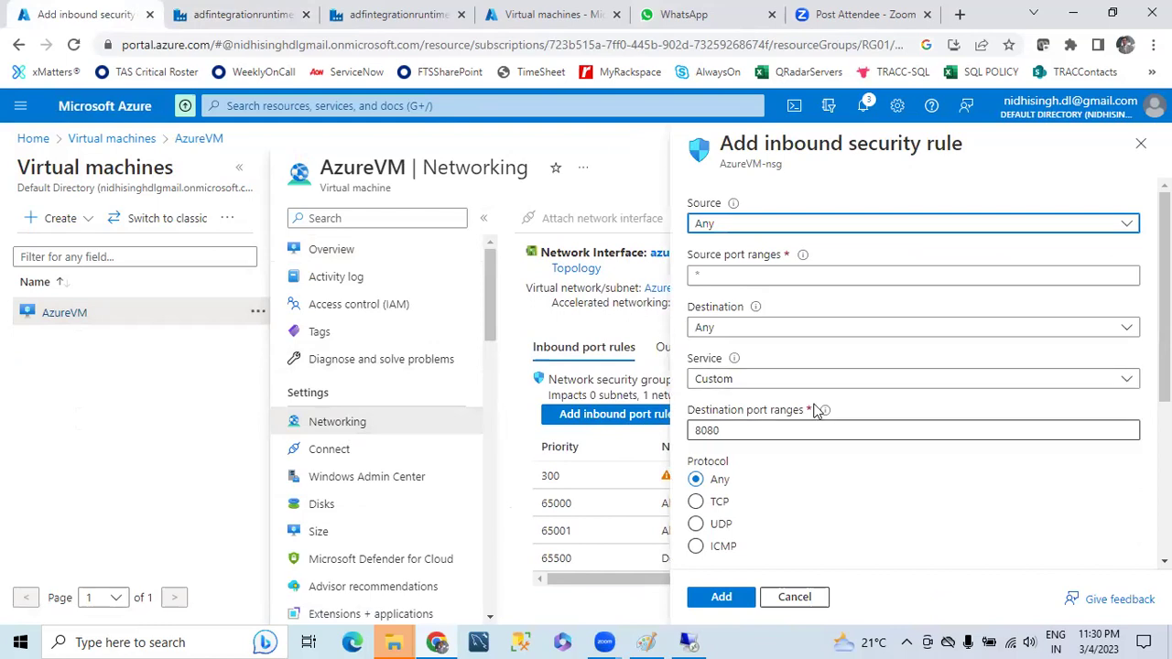
click(749, 384)
click(749, 392)
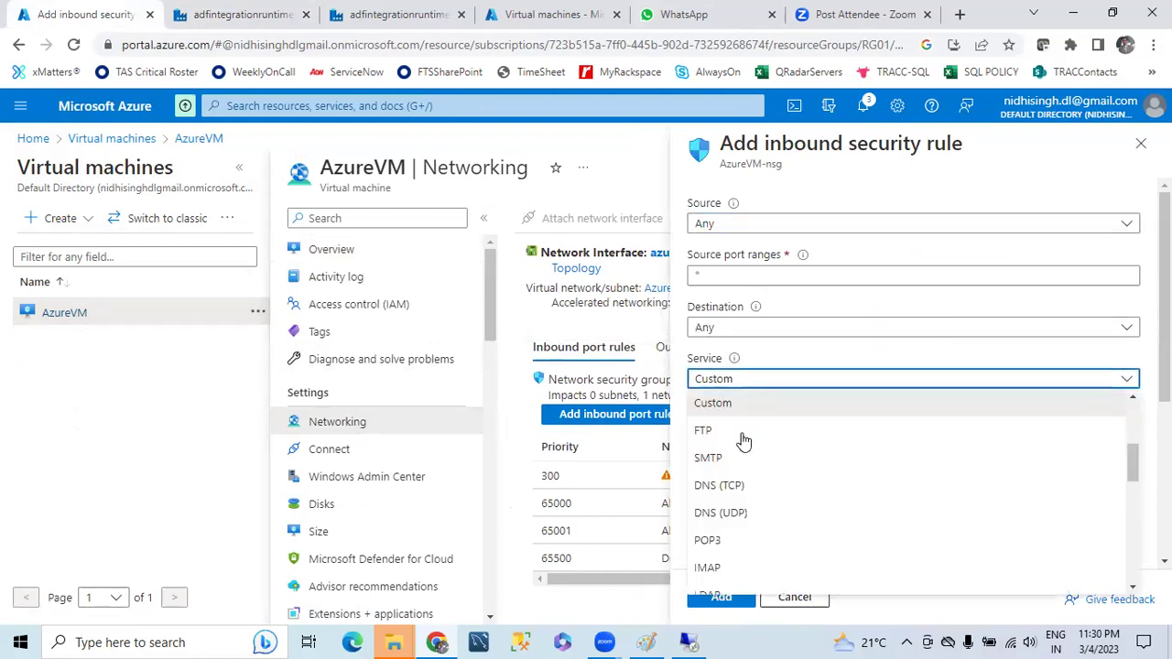
scroll(740, 495, down, 3)
scroll(740, 501, down, 5)
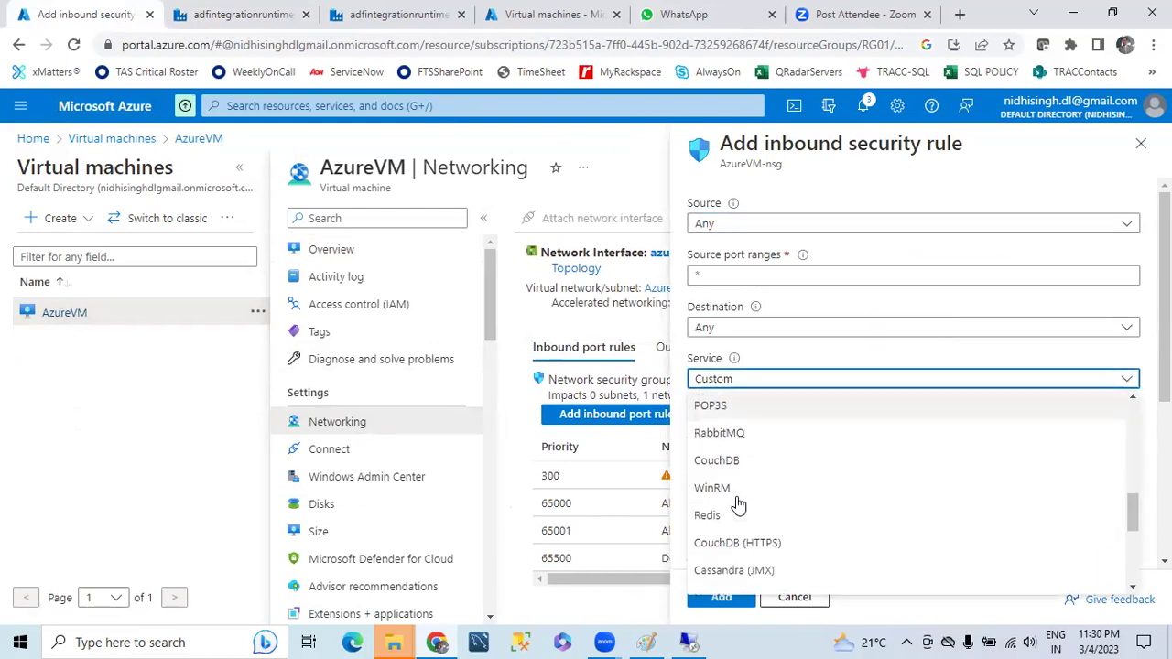
scroll(749, 540, down, 2)
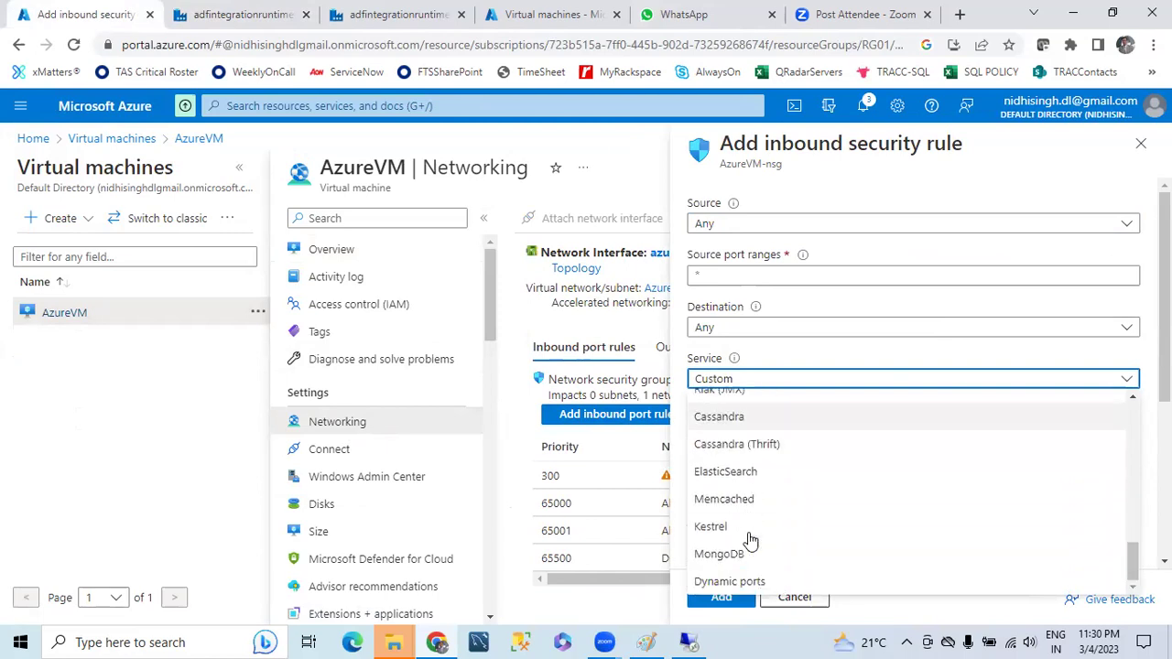
scroll(751, 531, up, 5)
scroll(751, 530, up, 5)
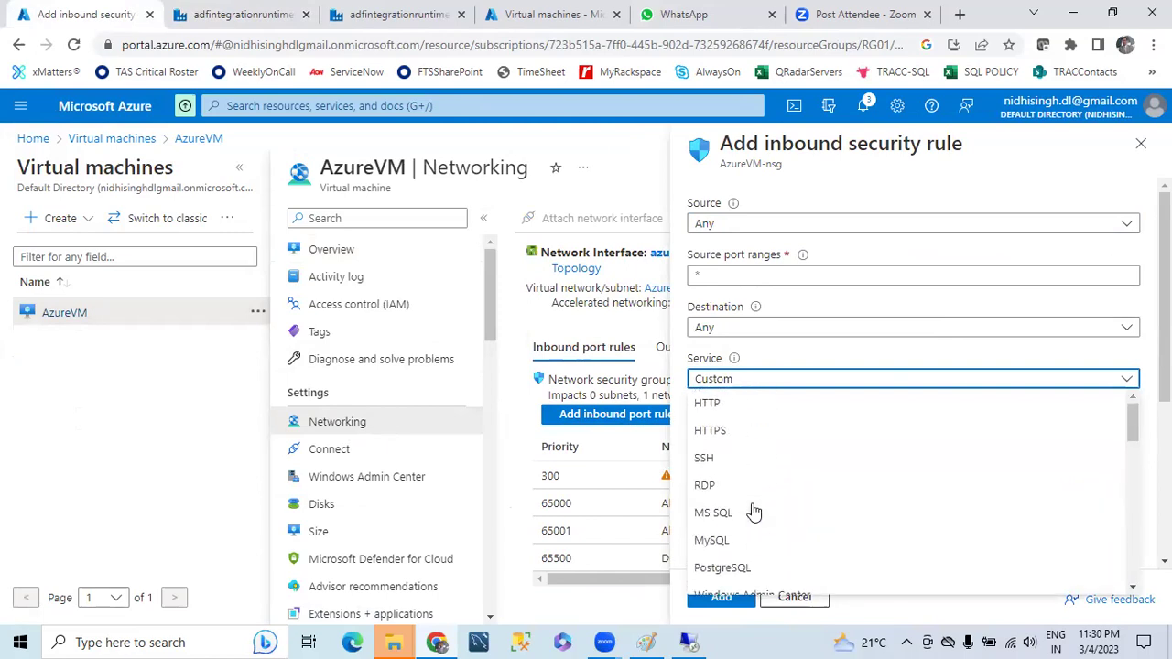
click(753, 512)
click(723, 601)
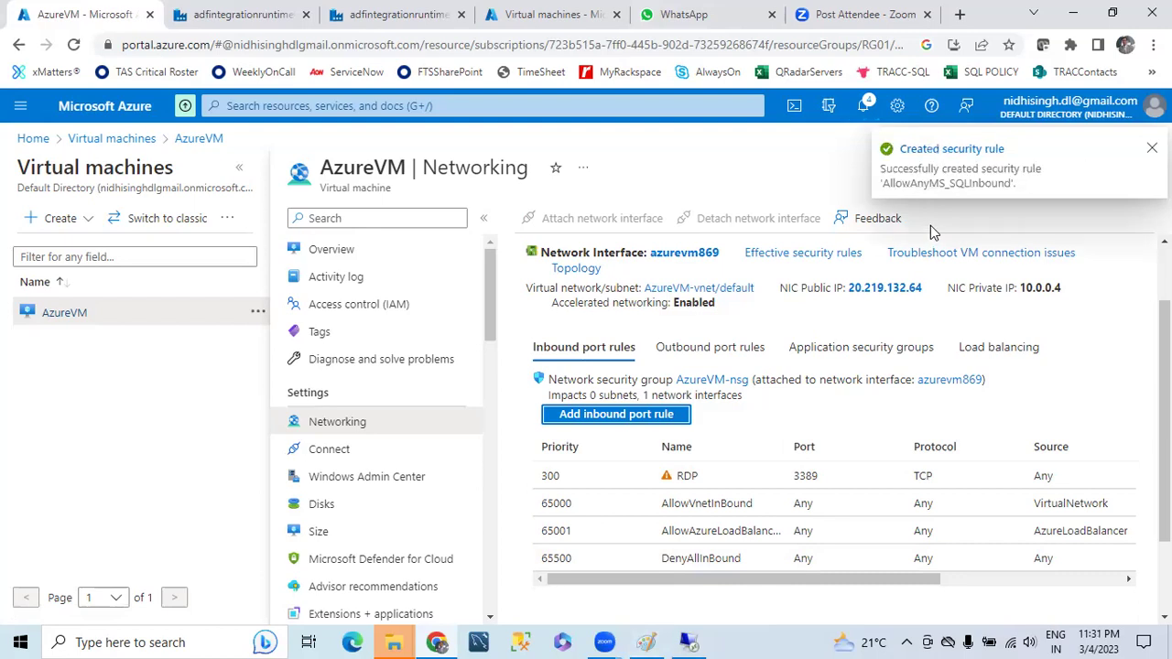
- Briefly show the remote session, then return to the Data Factory tab
click(689, 642)
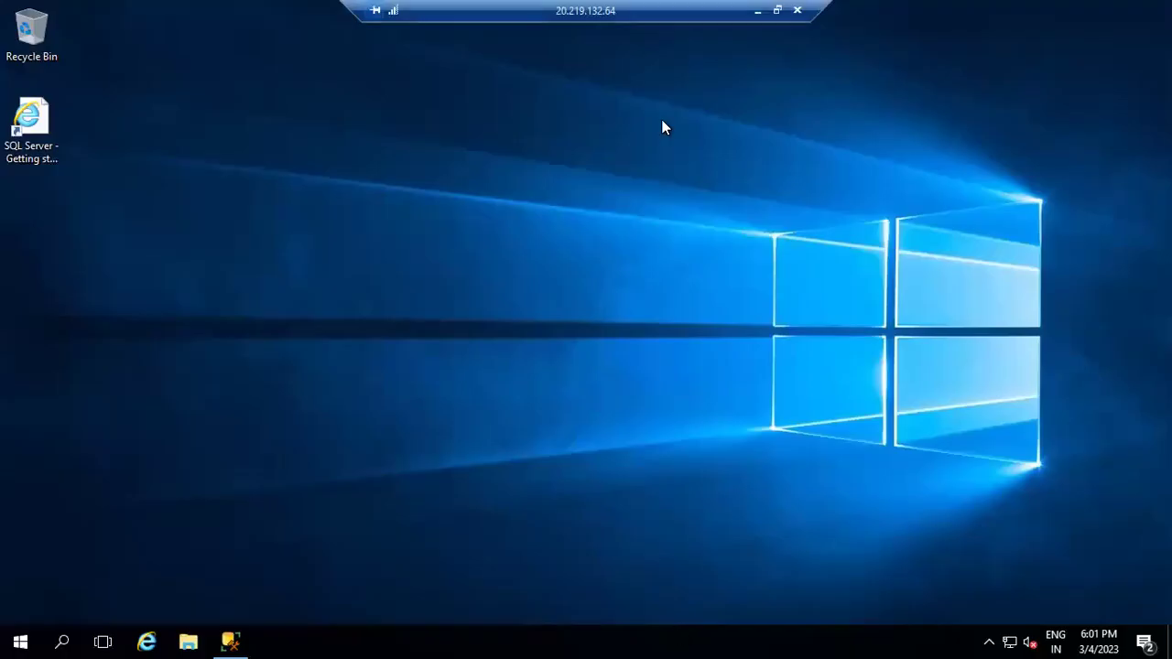
click(758, 10)
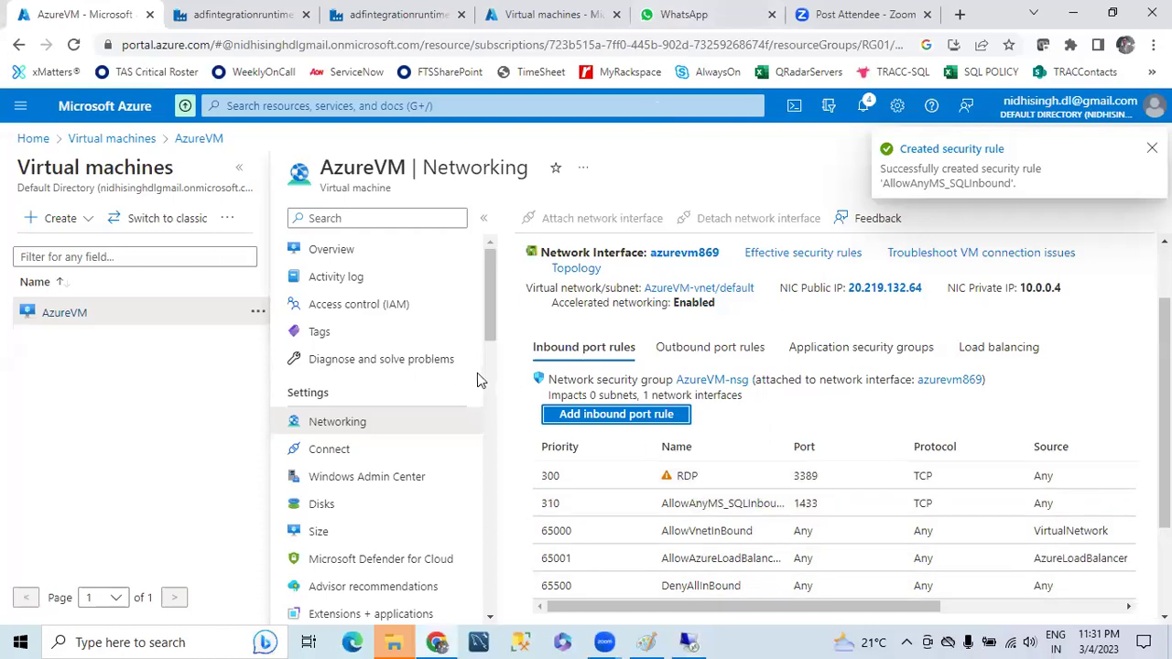
key(ctrl+Tab)
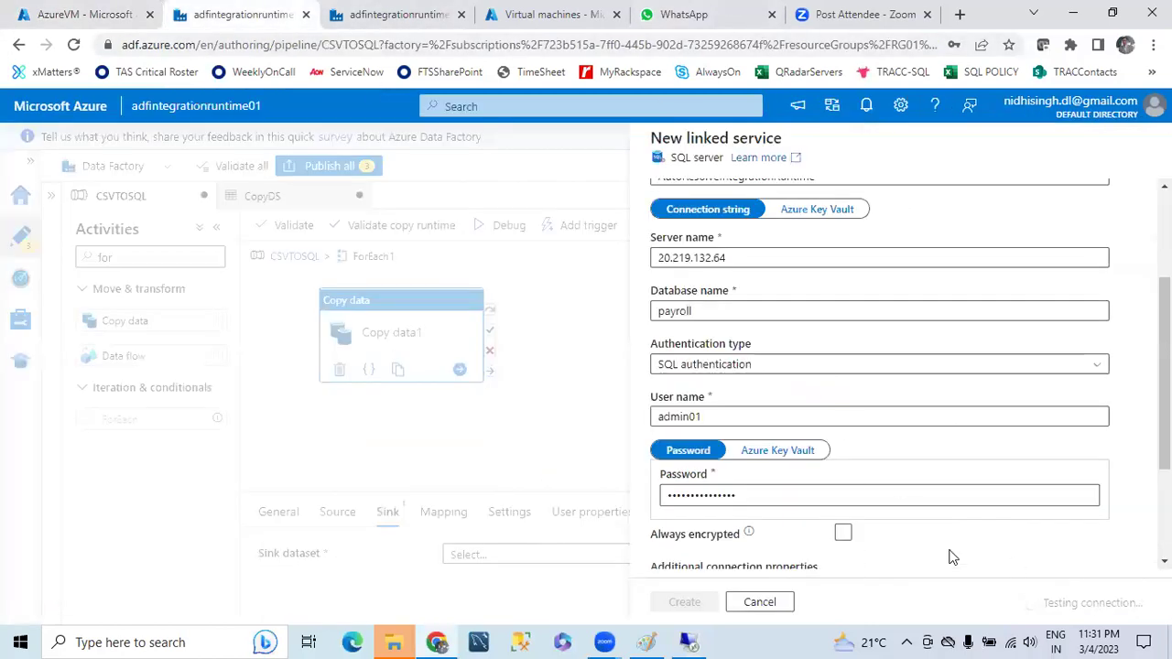
- Cancel the half-finished linked service and discard its changes
scroll(970, 447, down, 2)
scroll(970, 447, up, 3)
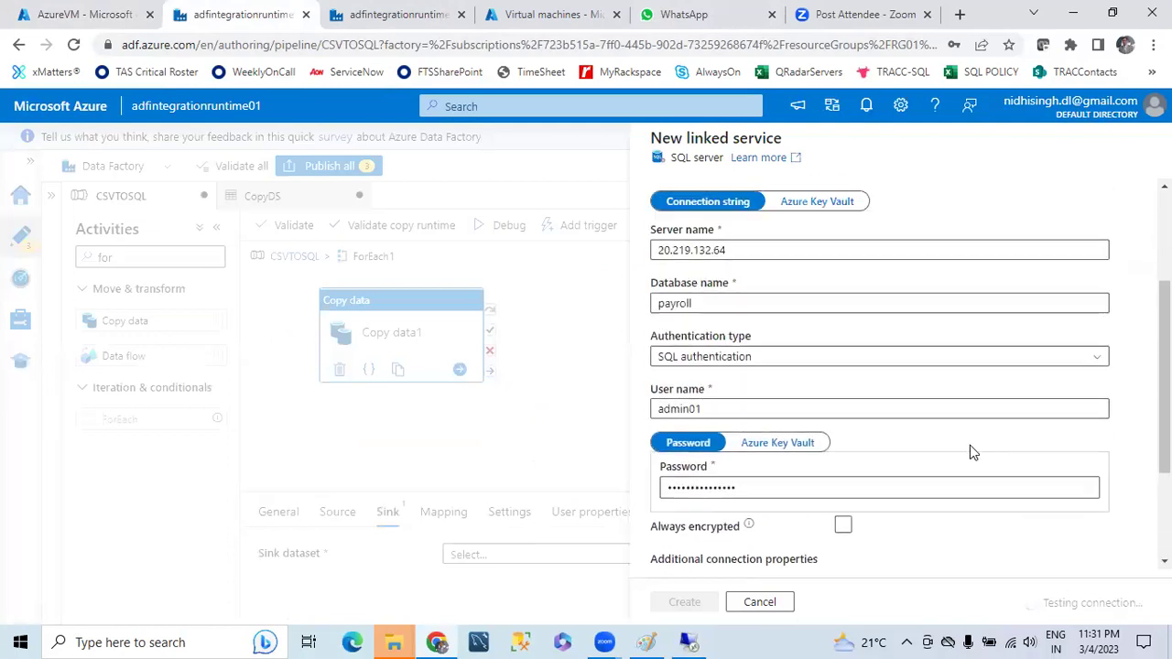
scroll(903, 390, down, 2)
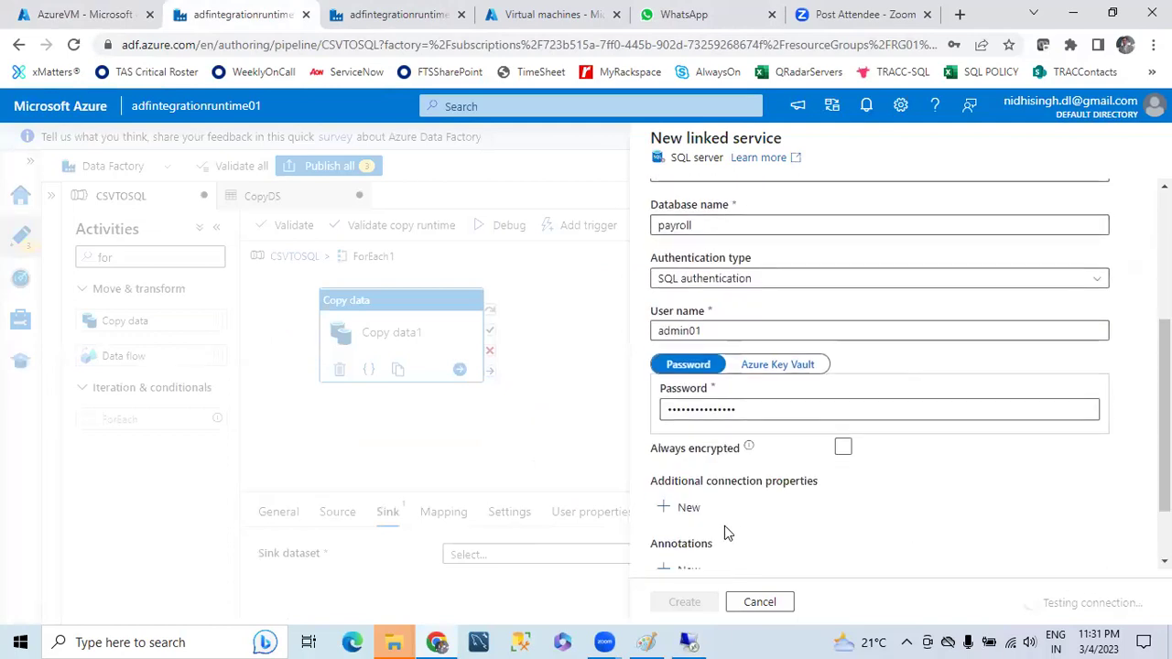
click(760, 603)
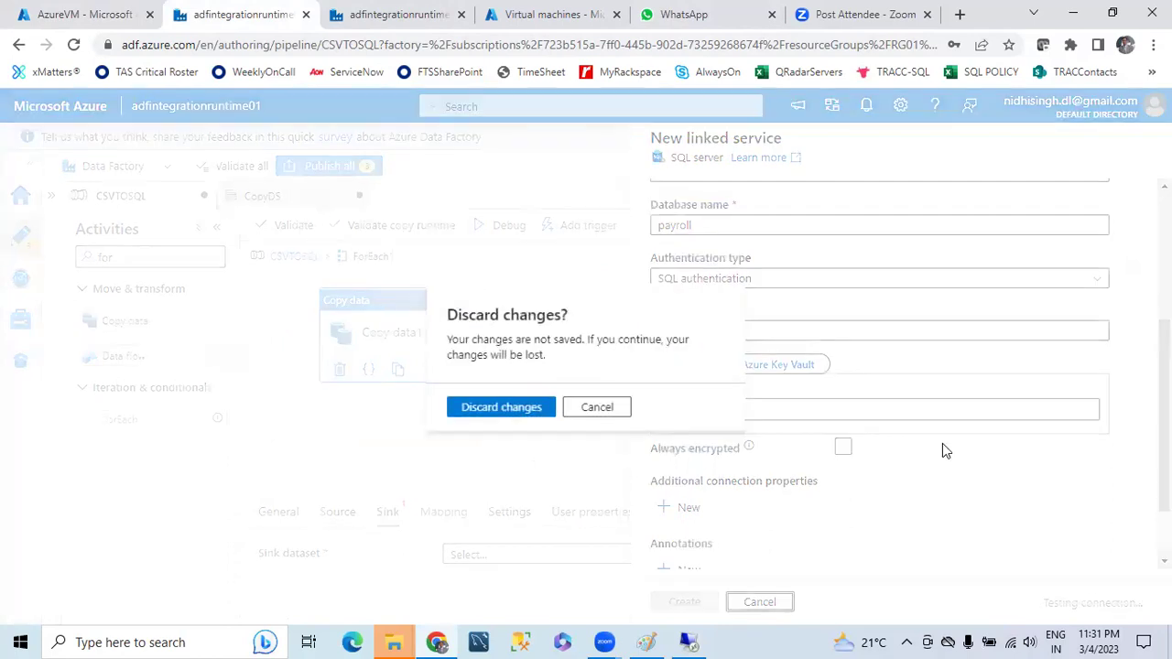
click(513, 418)
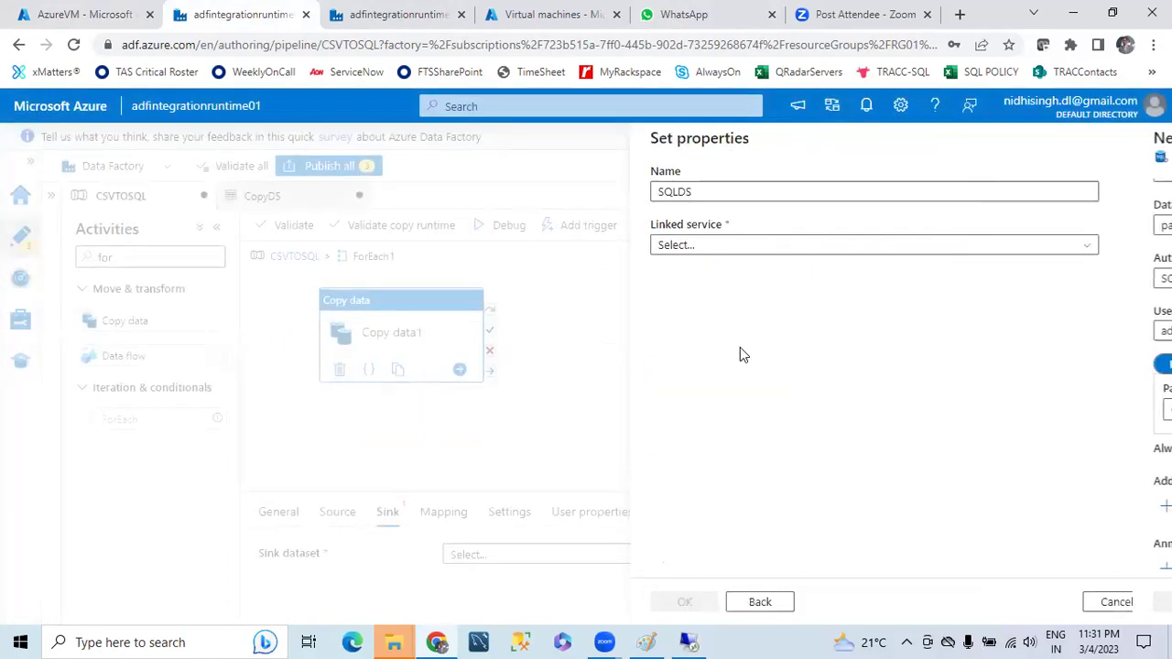
- Start a fresh SQLDS linked service with server name 20.219.132.64
click(1085, 247)
click(720, 323)
click(735, 430)
text(20.219.132.64)
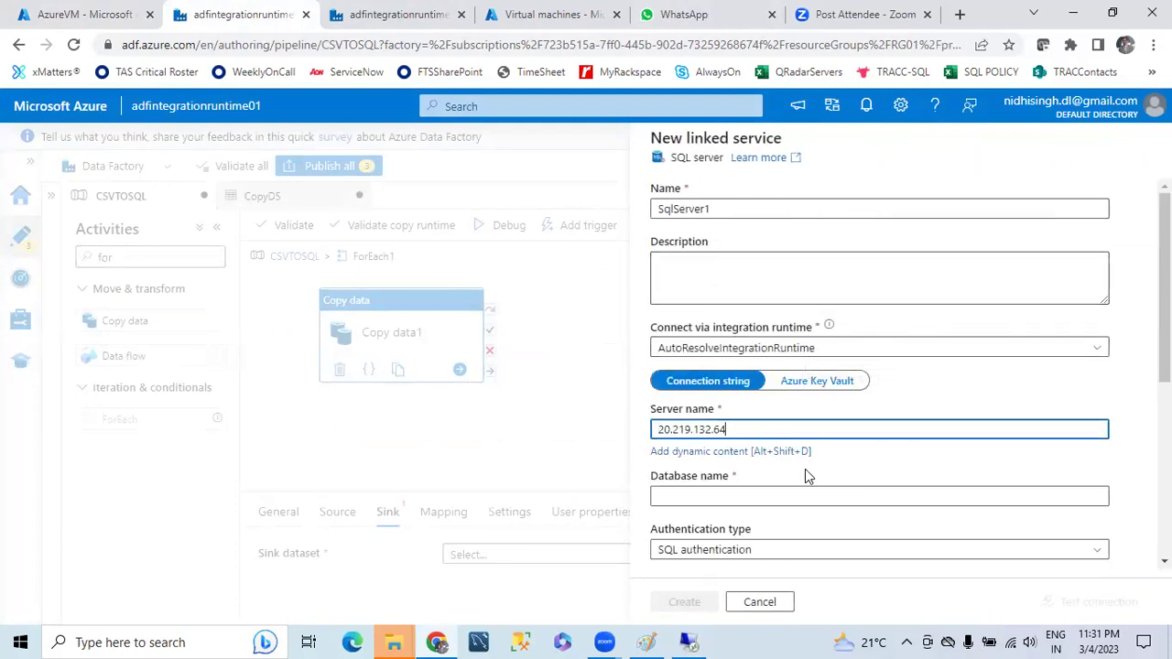
click(738, 495)
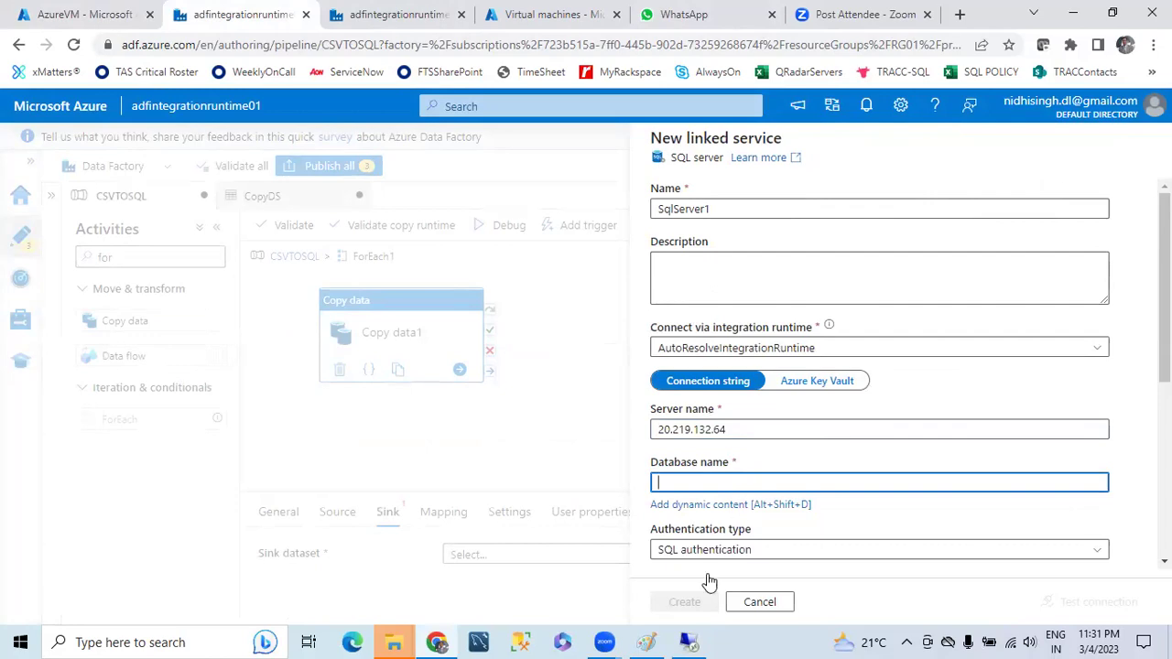
- Check the Payroll database in SSMS on the VM, then return to the linked service form
click(689, 642)
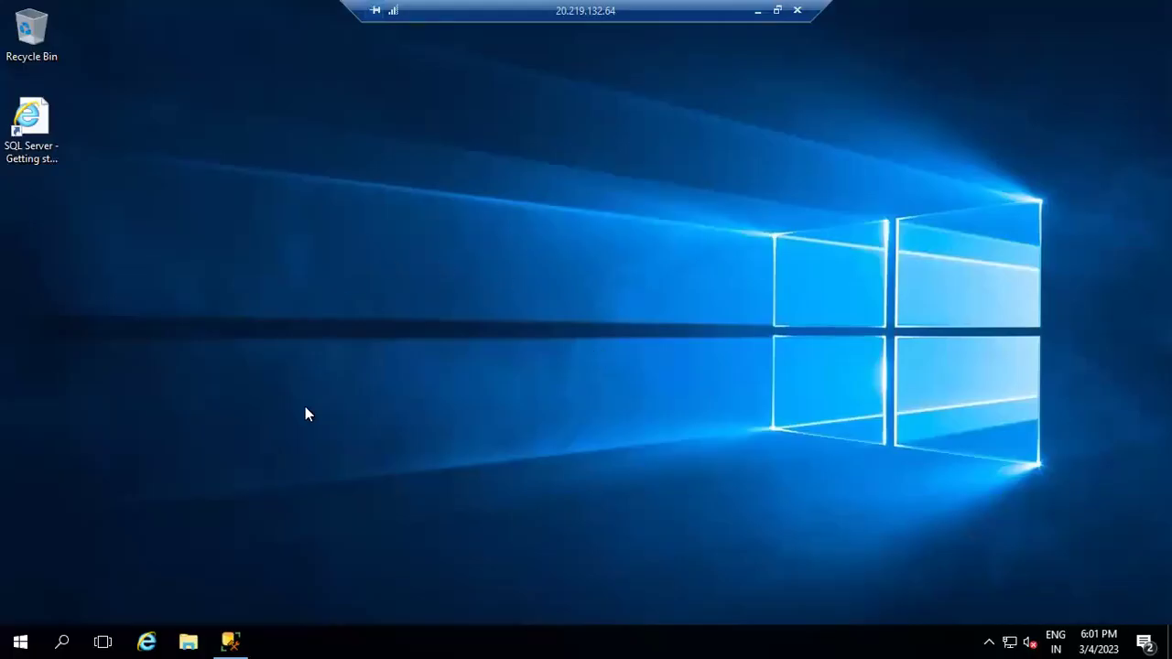
click(240, 637)
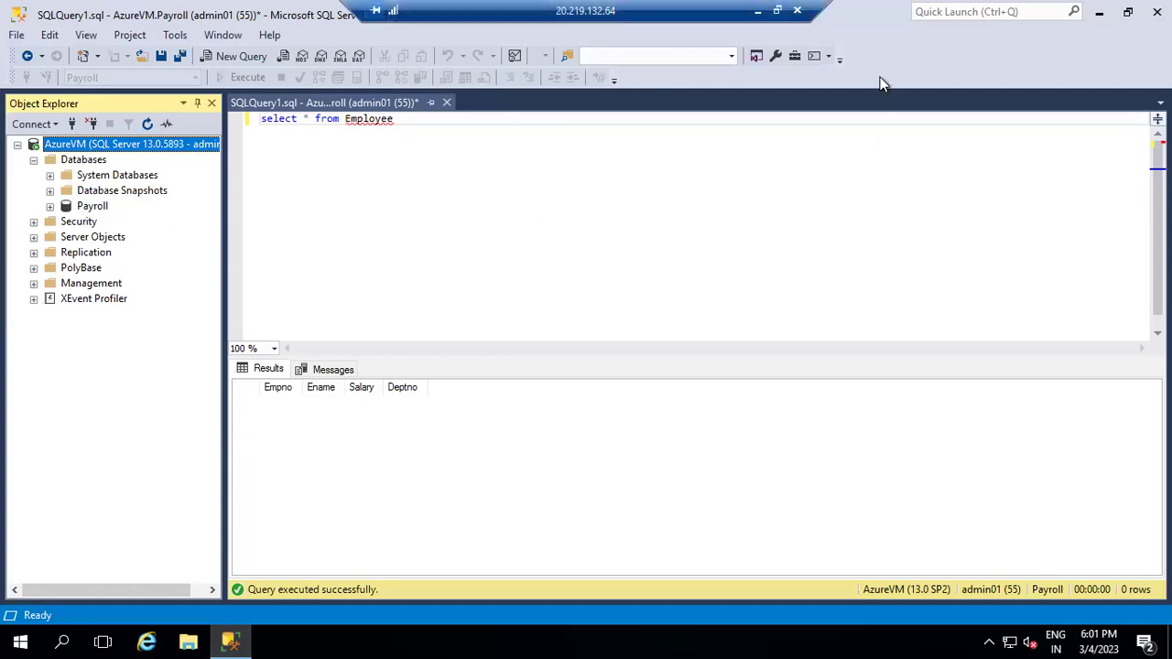
key(alt+Tab)
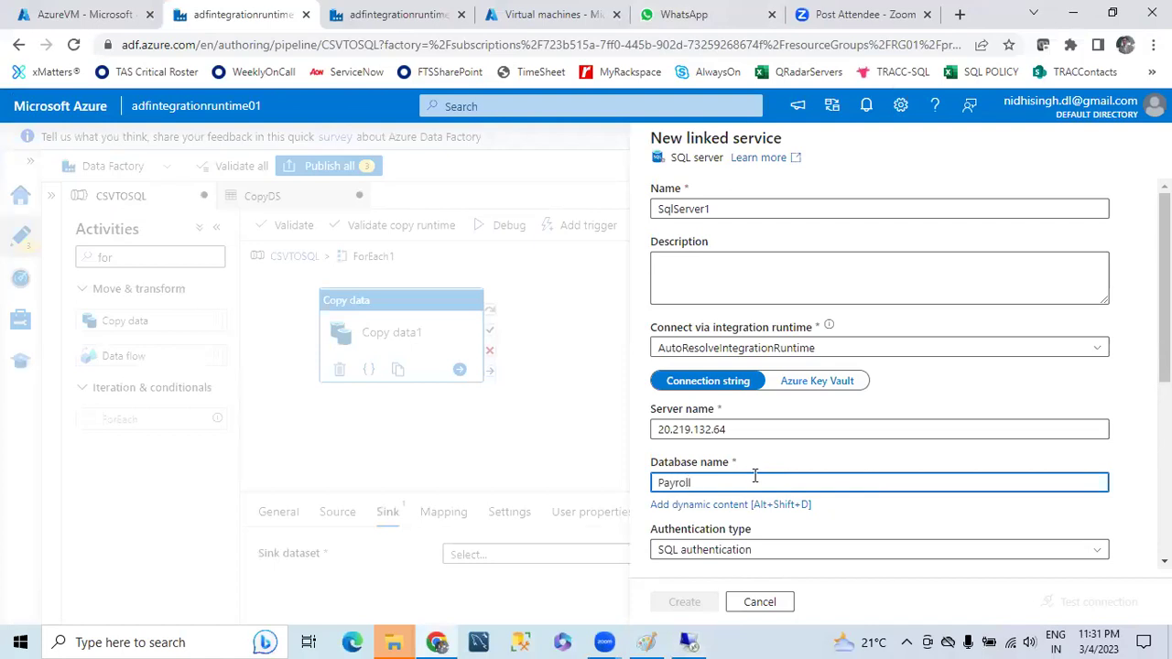
- Enter the SQL user name and login password for the Payroll connection
scroll(755, 475, down, 1)
click(686, 517)
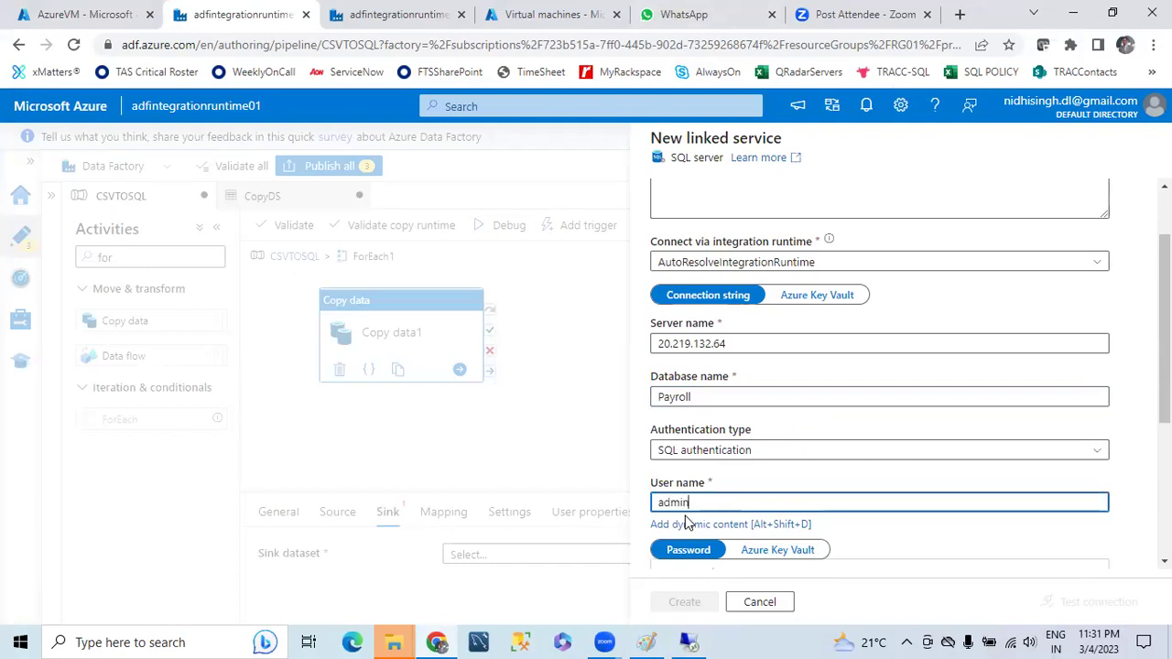
scroll(691, 521, down, 2)
click(688, 410)
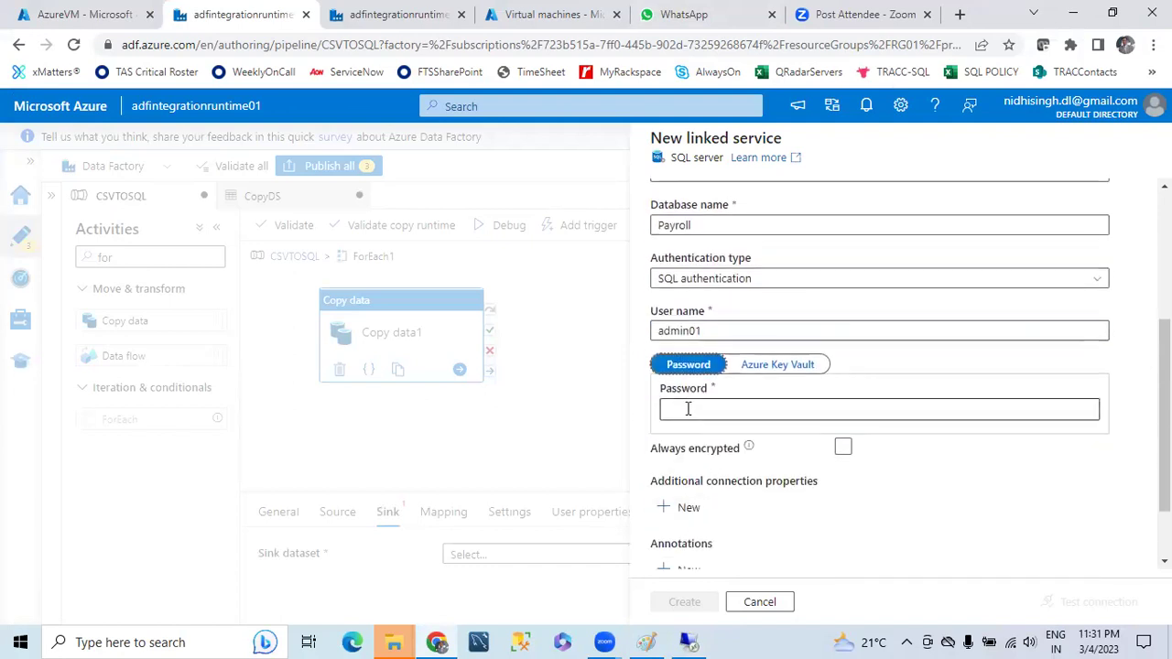
text(*****)
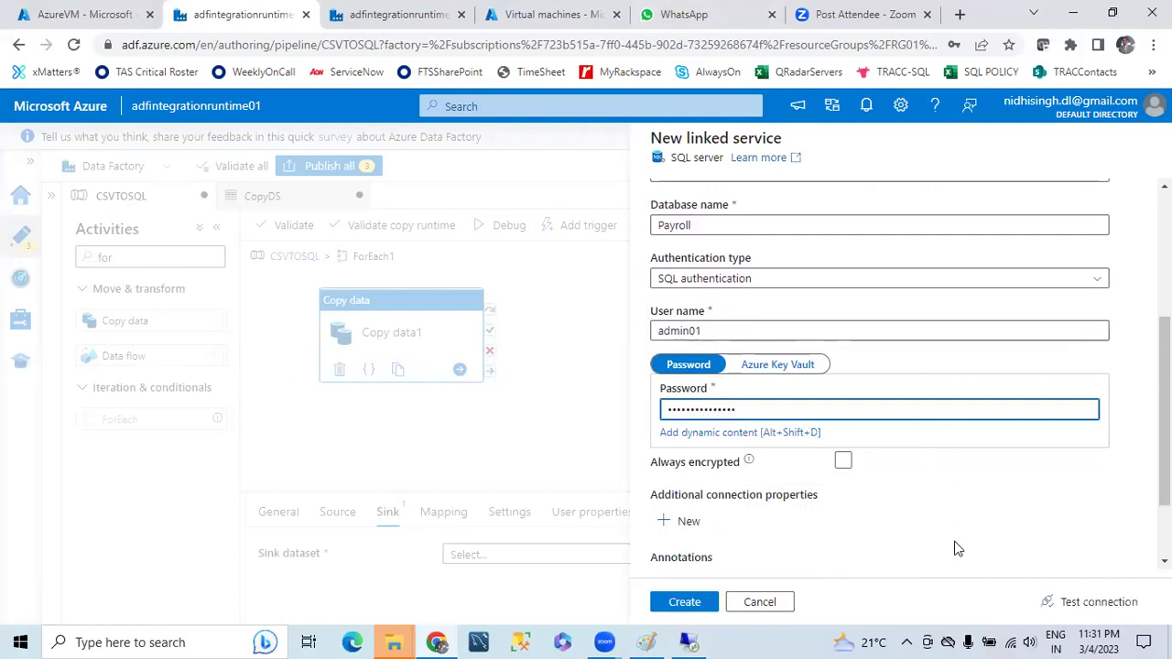
- Confirm the connection test succeeds and create the SqlServer1 linked service
scroll(958, 547, down, 1)
click(1081, 603)
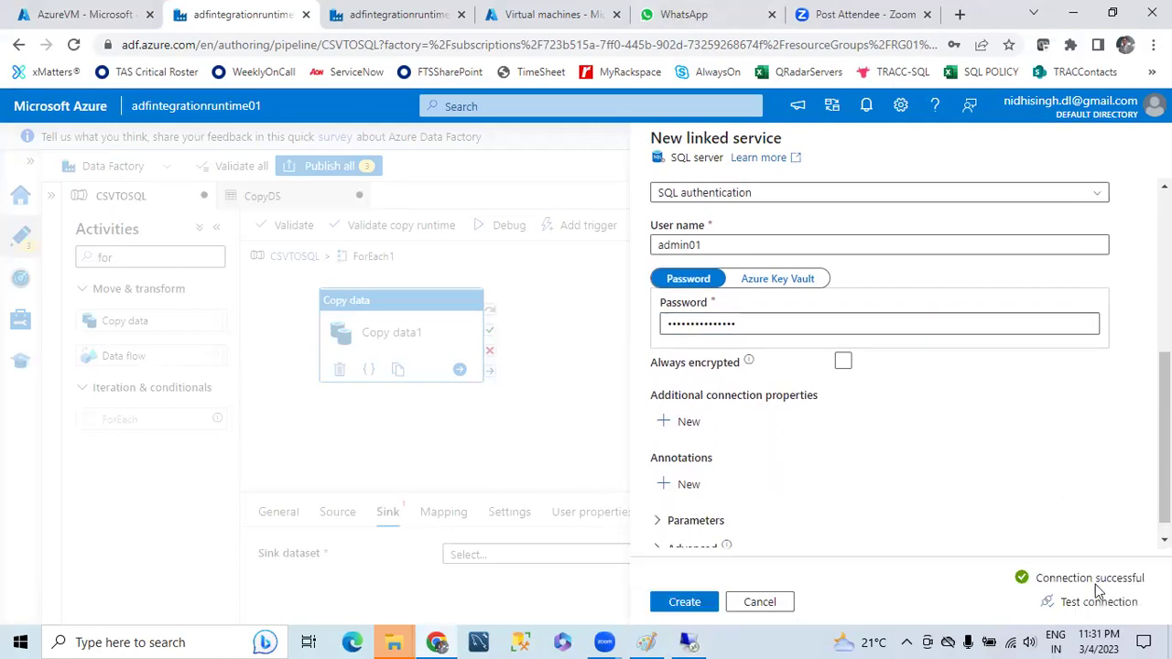
drag(1056, 578, 1130, 584)
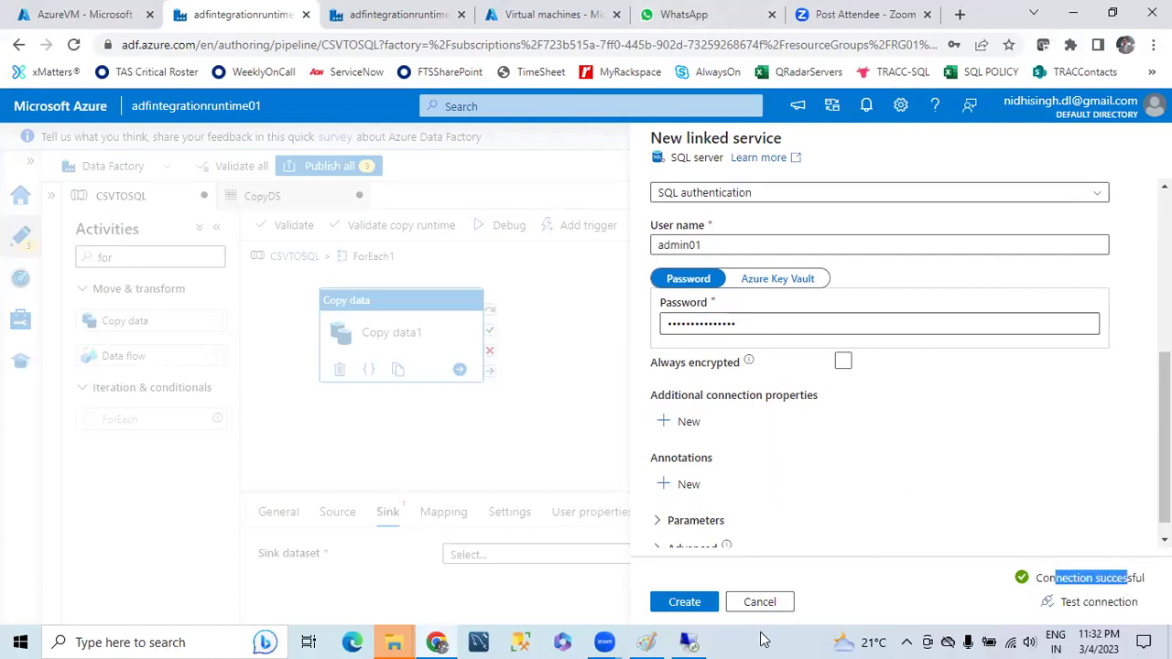
click(685, 602)
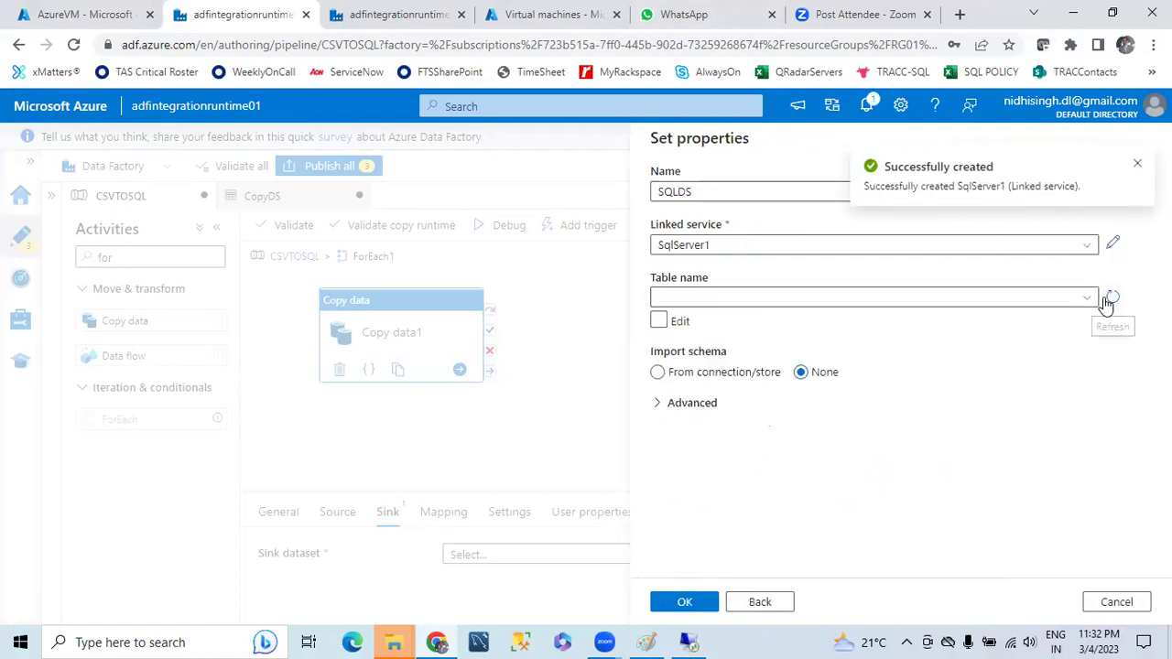
- Select dbo.Employee as the SQLDS table name and confirm
click(1082, 307)
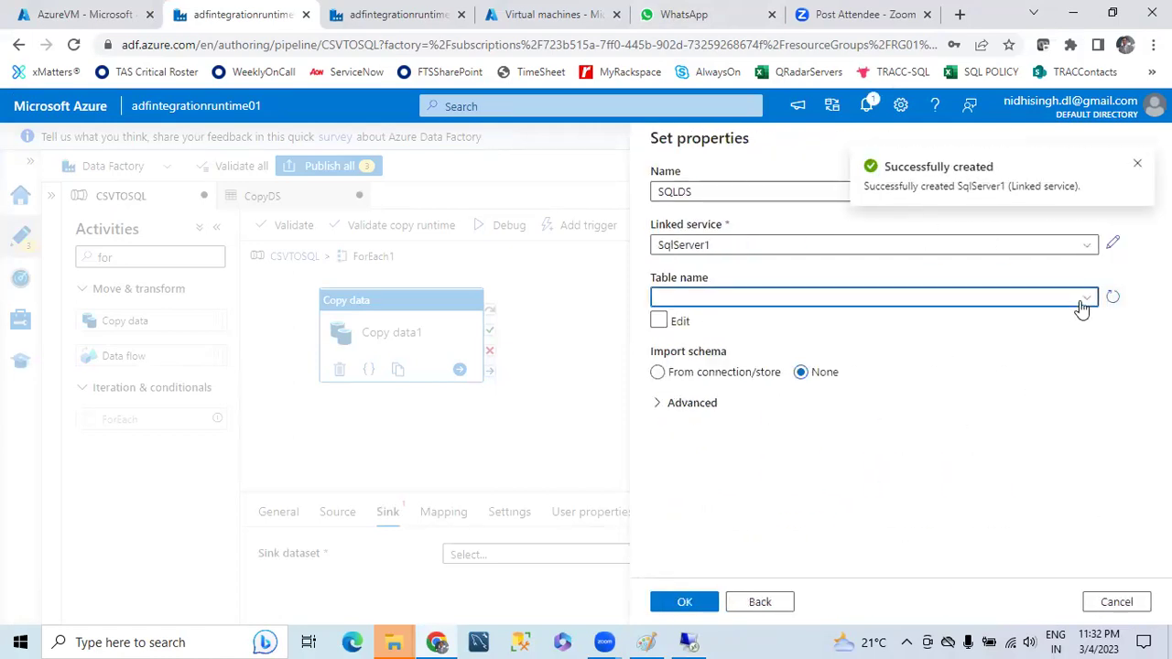
click(692, 349)
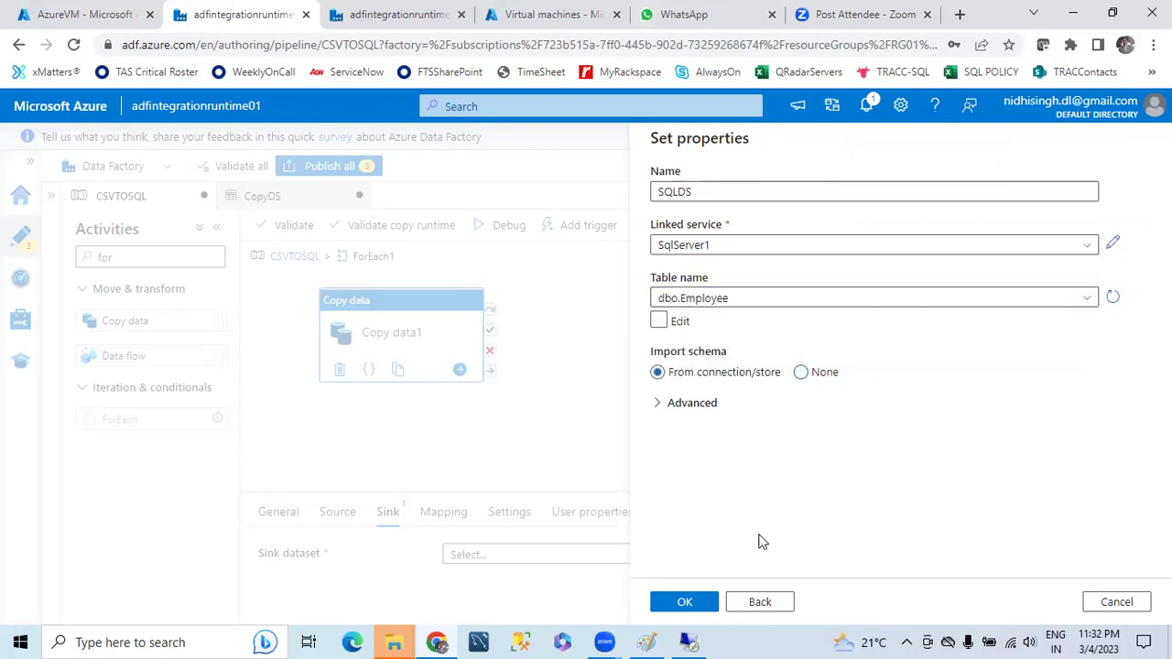
click(685, 603)
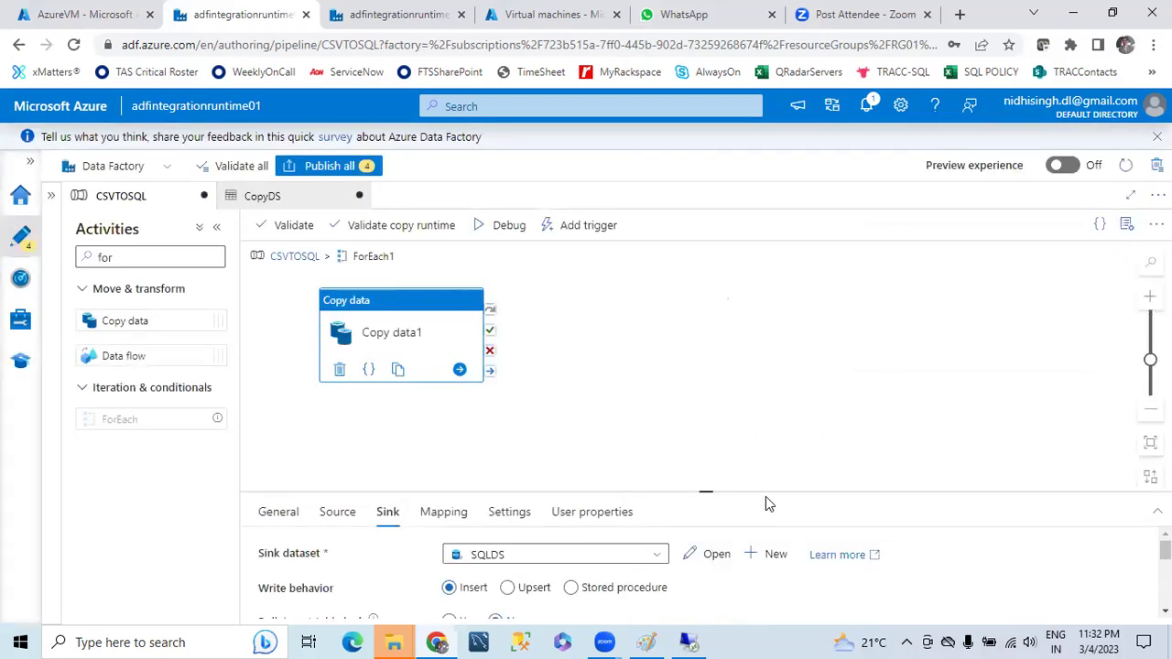
- Open the CopyDS dataset for editing from the copy activity's Source settings
click(338, 513)
drag(696, 494, 681, 313)
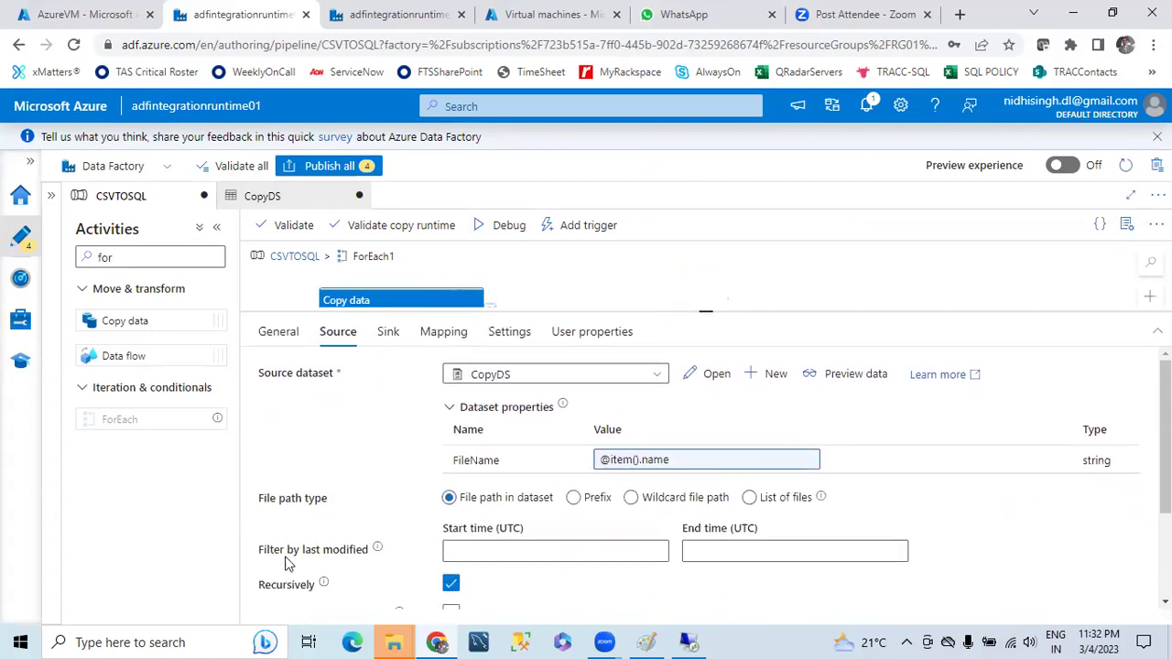
scroll(550, 528, down, 1)
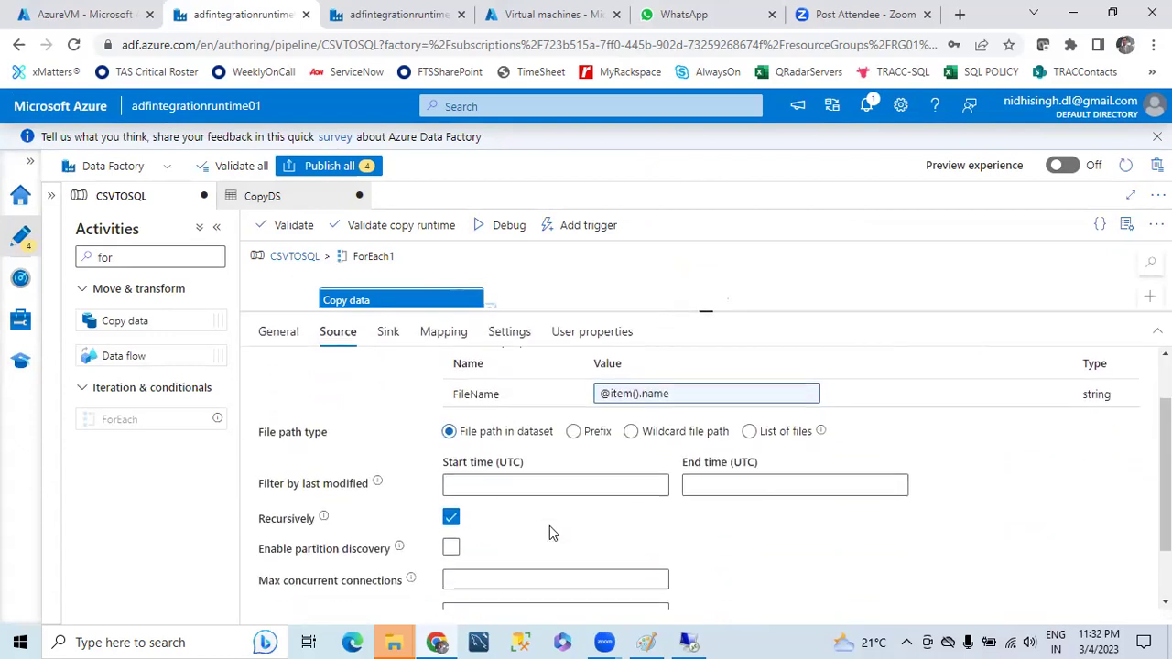
mouse_move(399, 529)
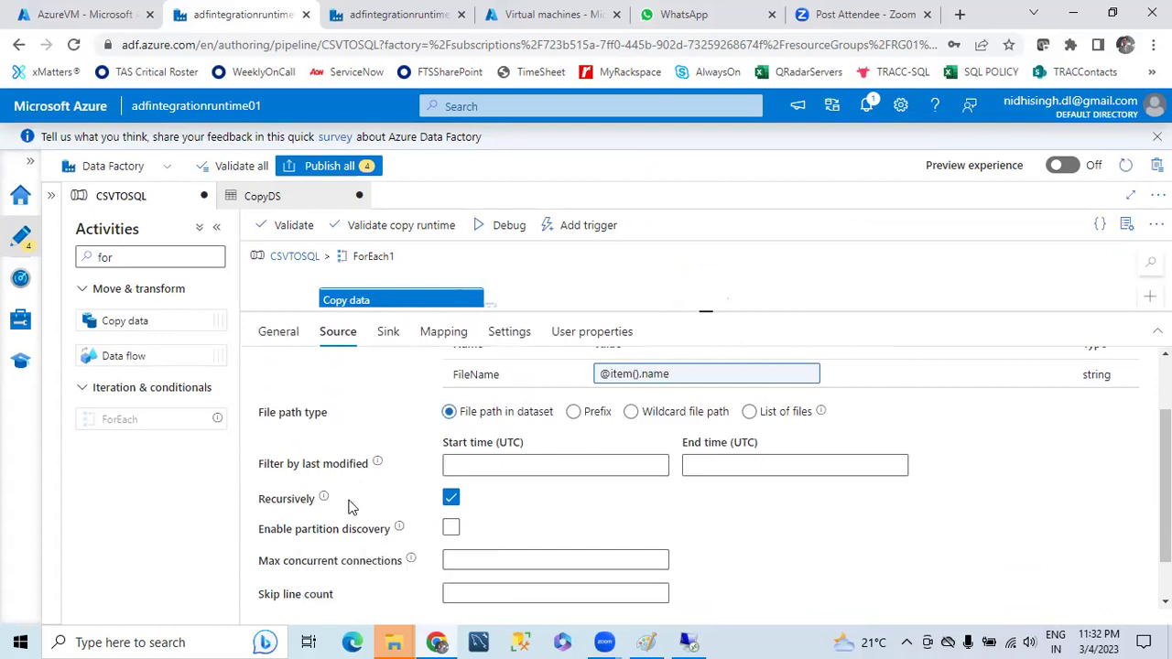
scroll(349, 505, down, 1)
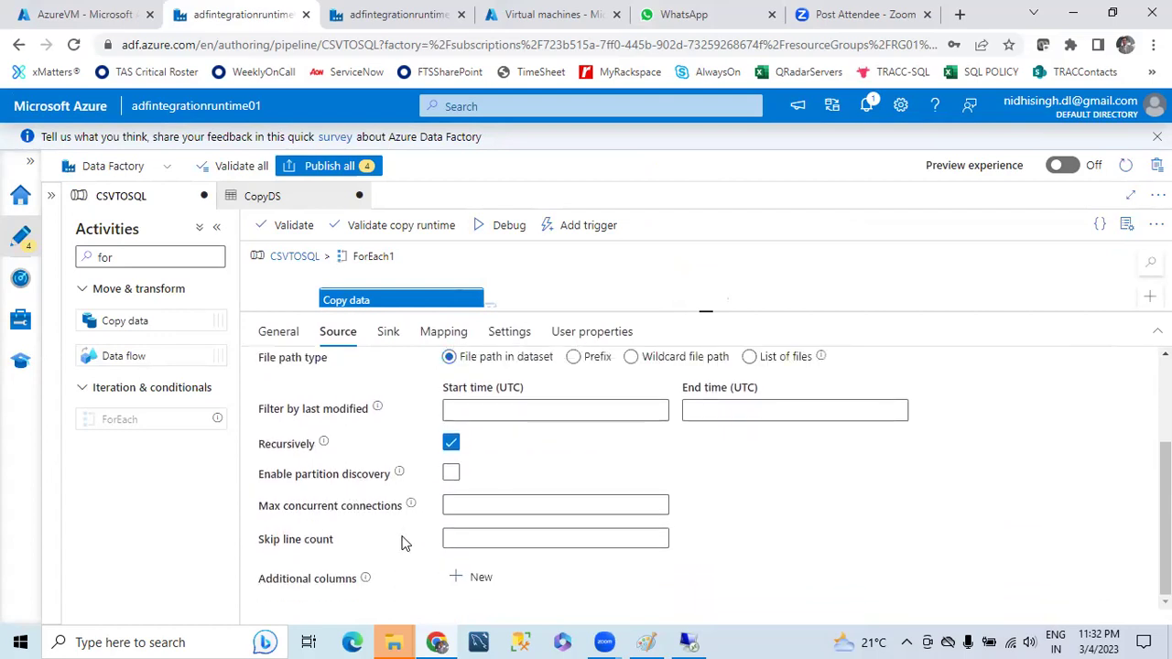
scroll(550, 497, up, 2)
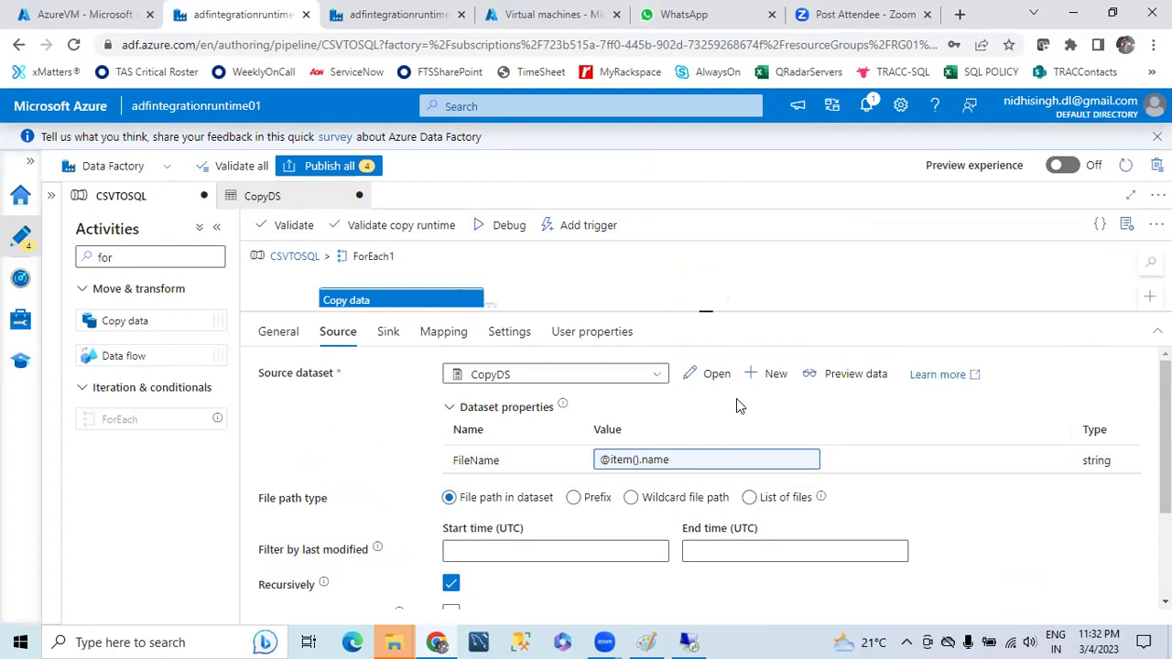
click(715, 376)
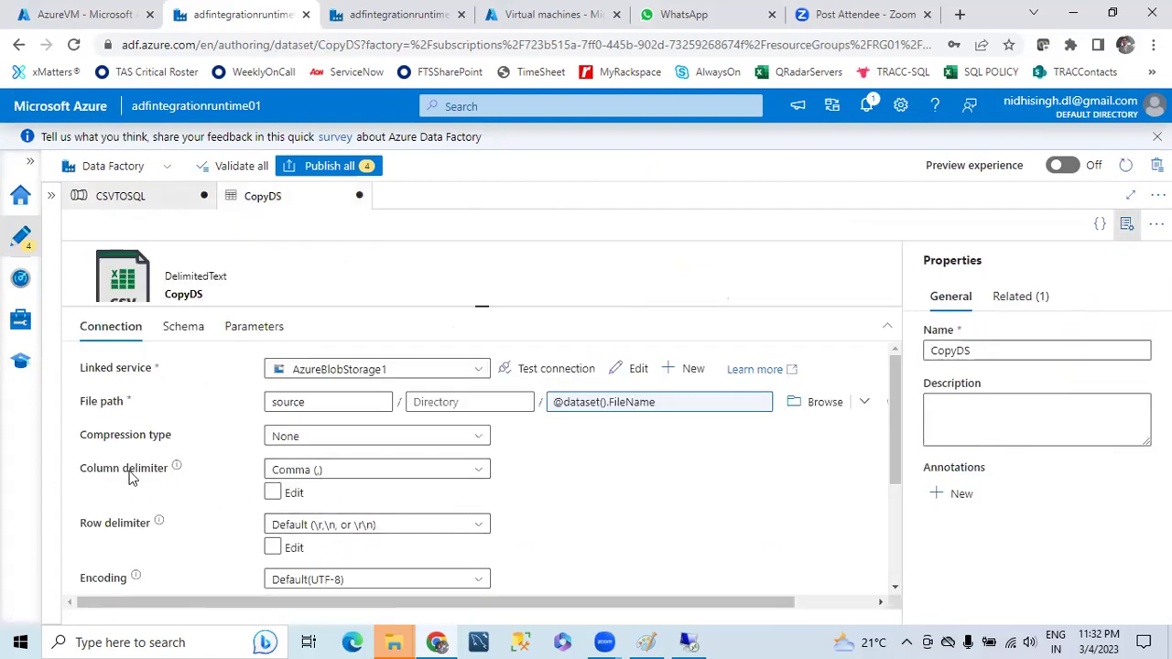
scroll(178, 516, down, 1)
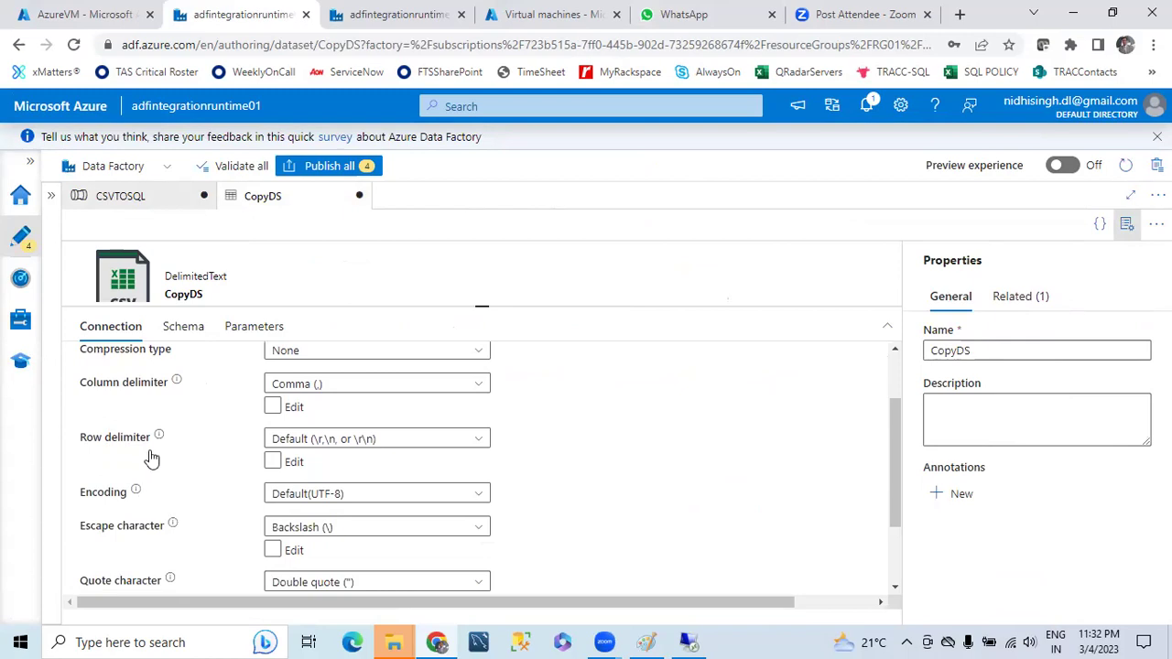
- Enable First row as header on the CopyDS dataset
scroll(178, 497, down, 1)
scroll(174, 546, down, 1)
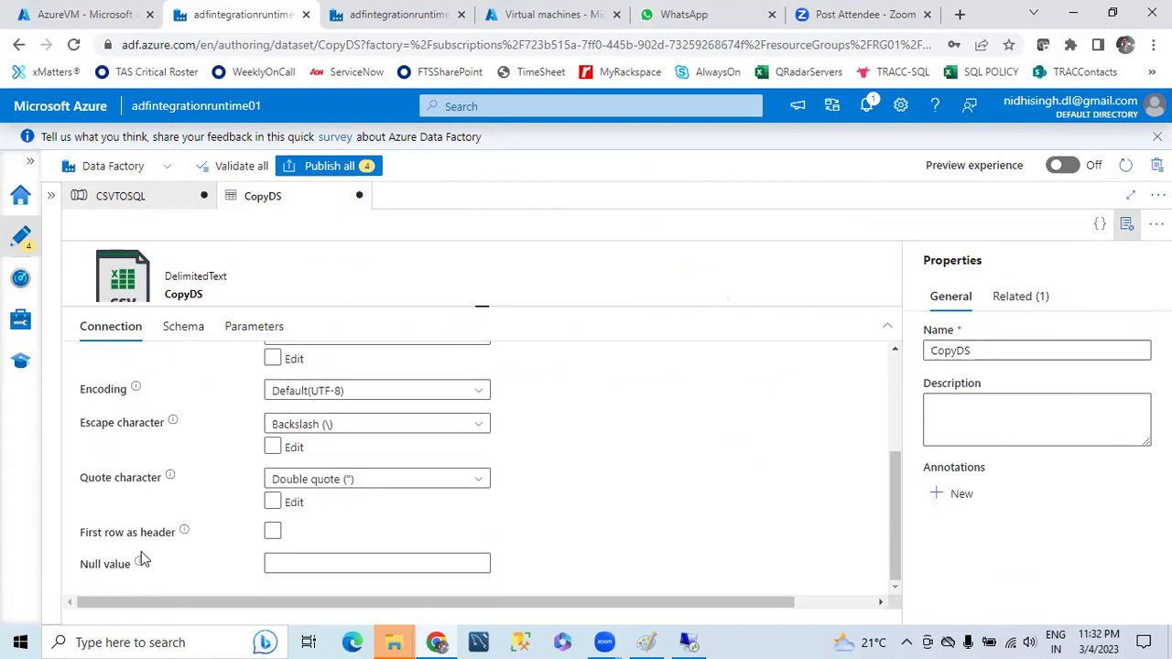
click(272, 531)
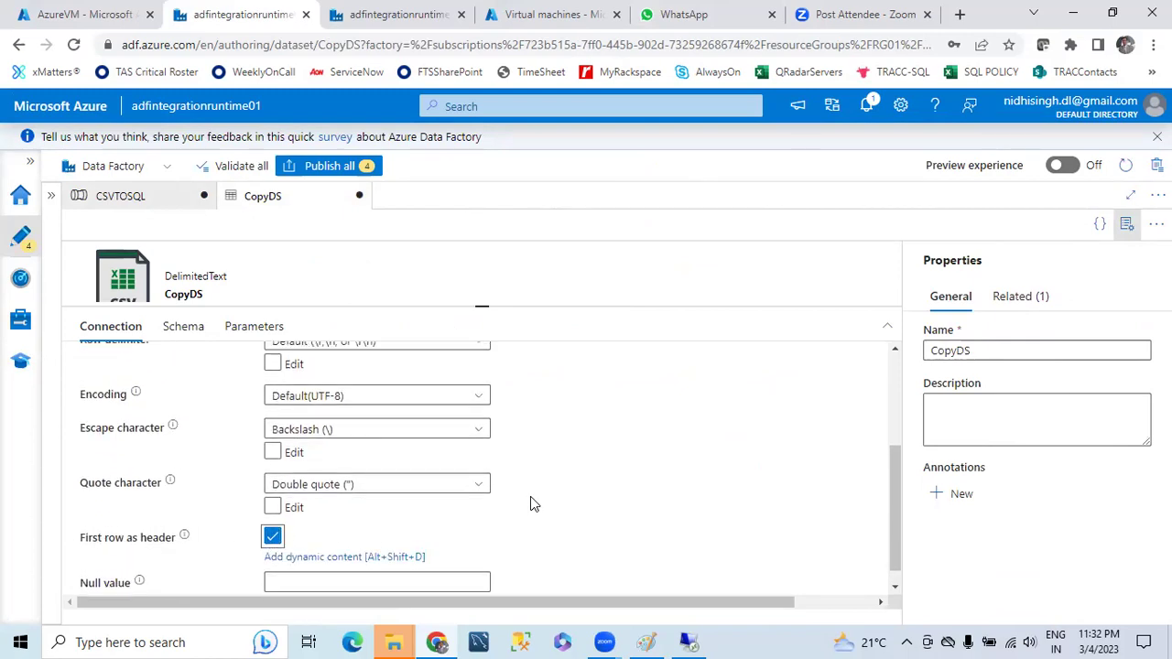
scroll(533, 503, up, 2)
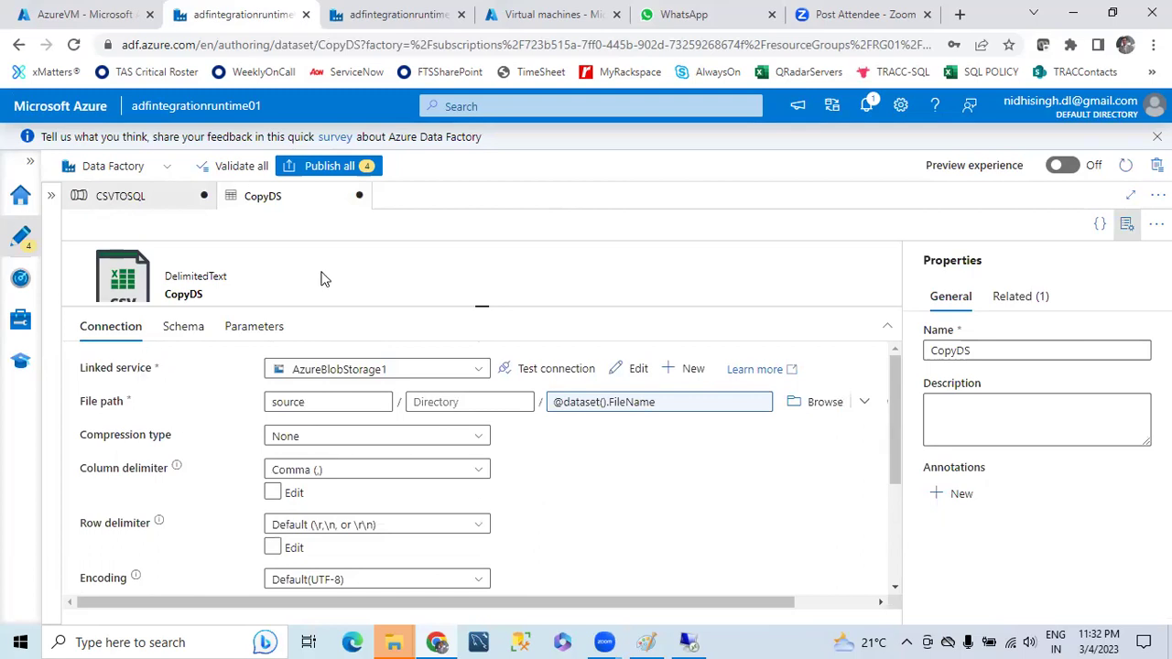
- Try importing schemas in Copy data1's Mapping and cancel the parameter prompt, leaving the import Failed
click(120, 195)
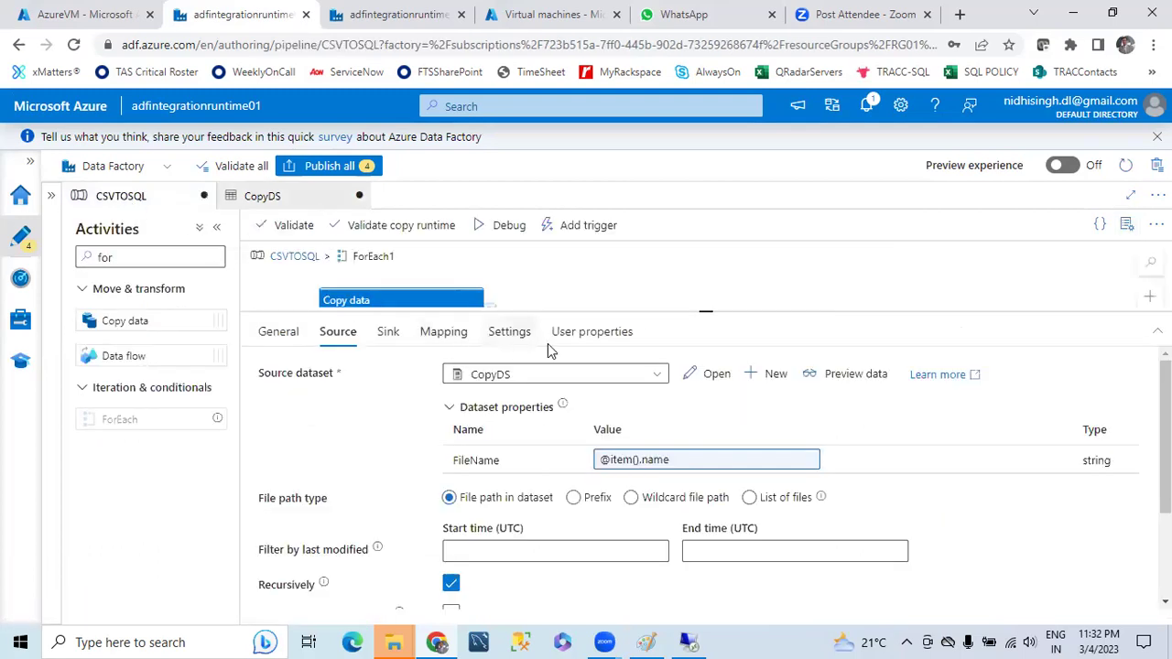
drag(698, 313, 703, 442)
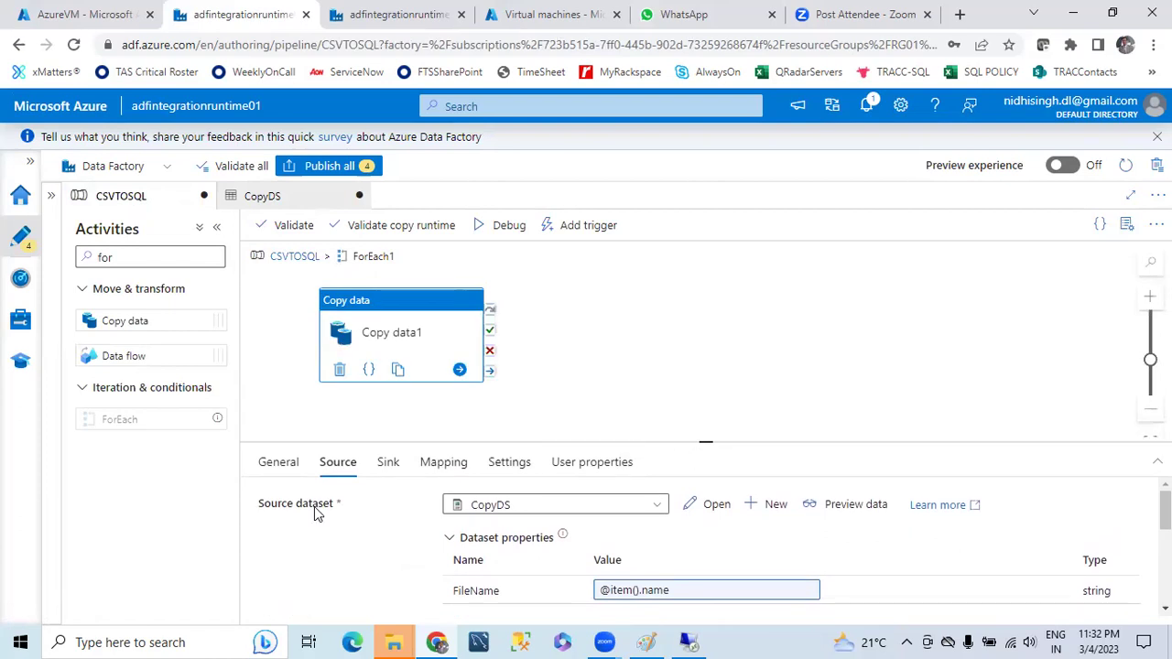
click(444, 462)
scroll(664, 394, down, 1)
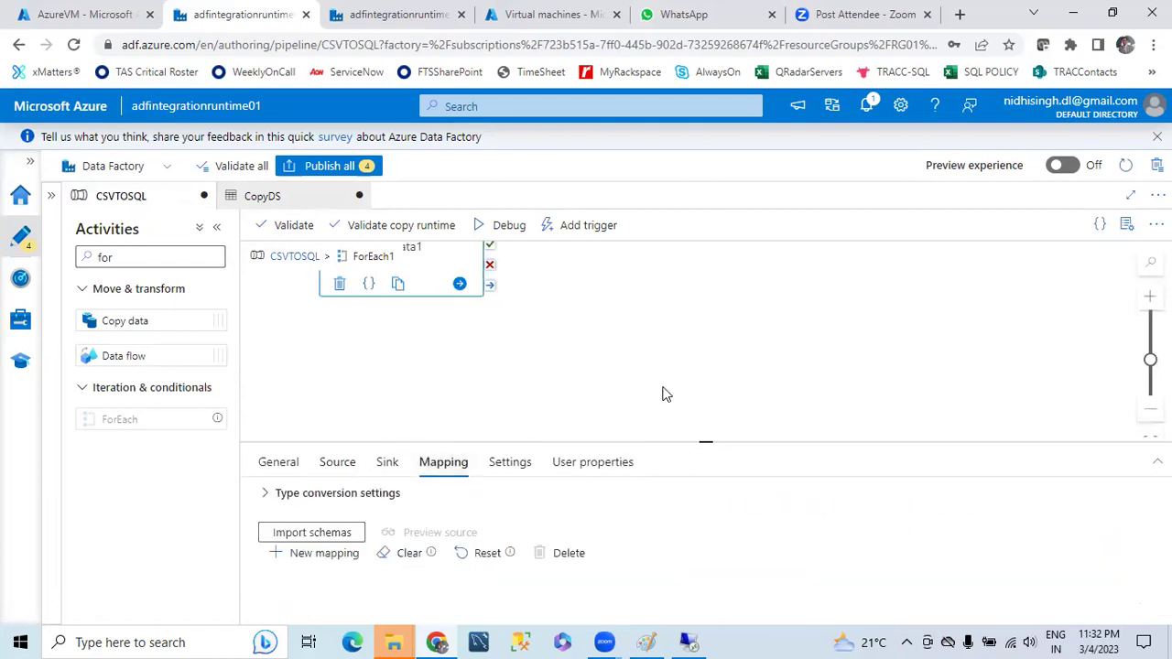
click(309, 535)
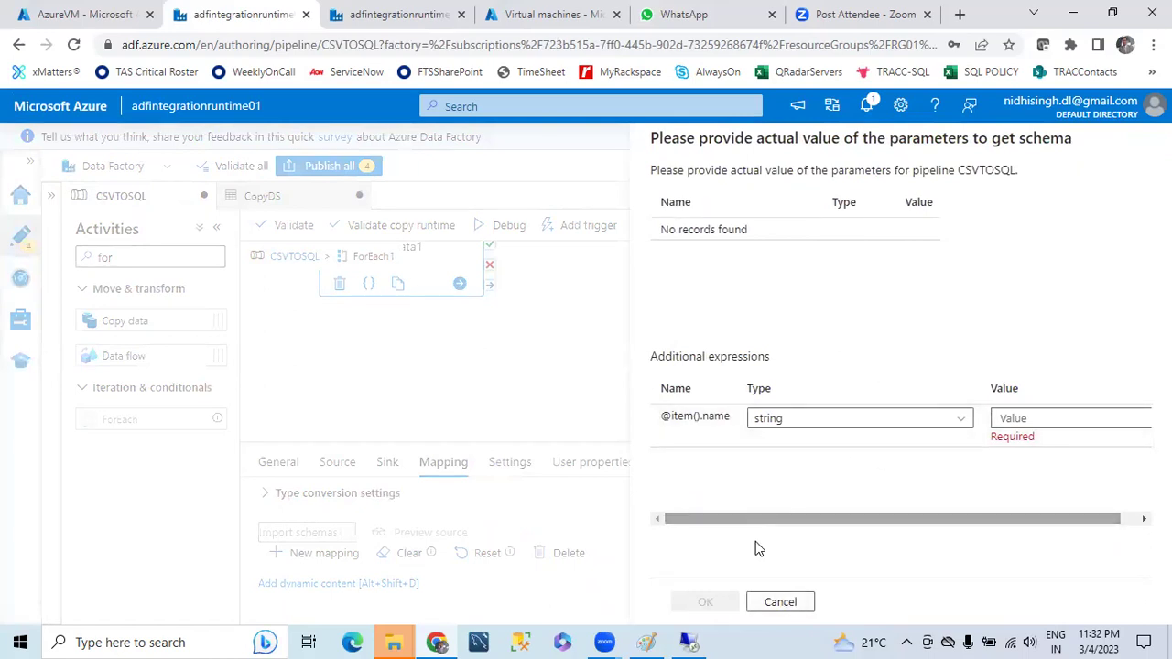
click(765, 608)
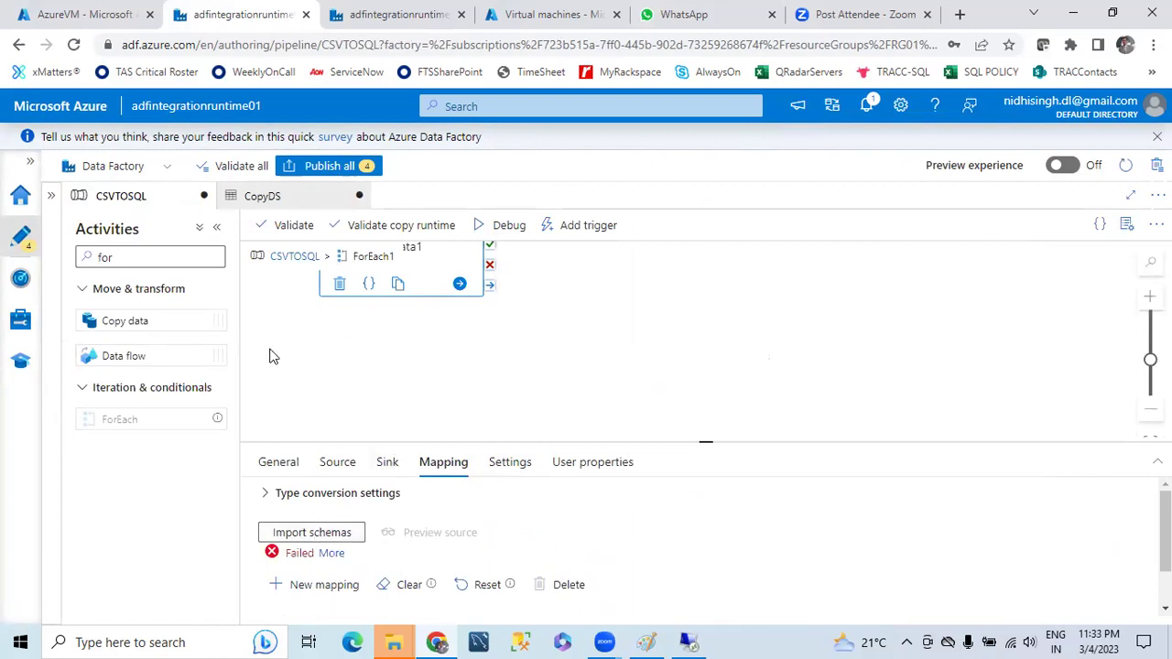
scroll(392, 383, down, 1)
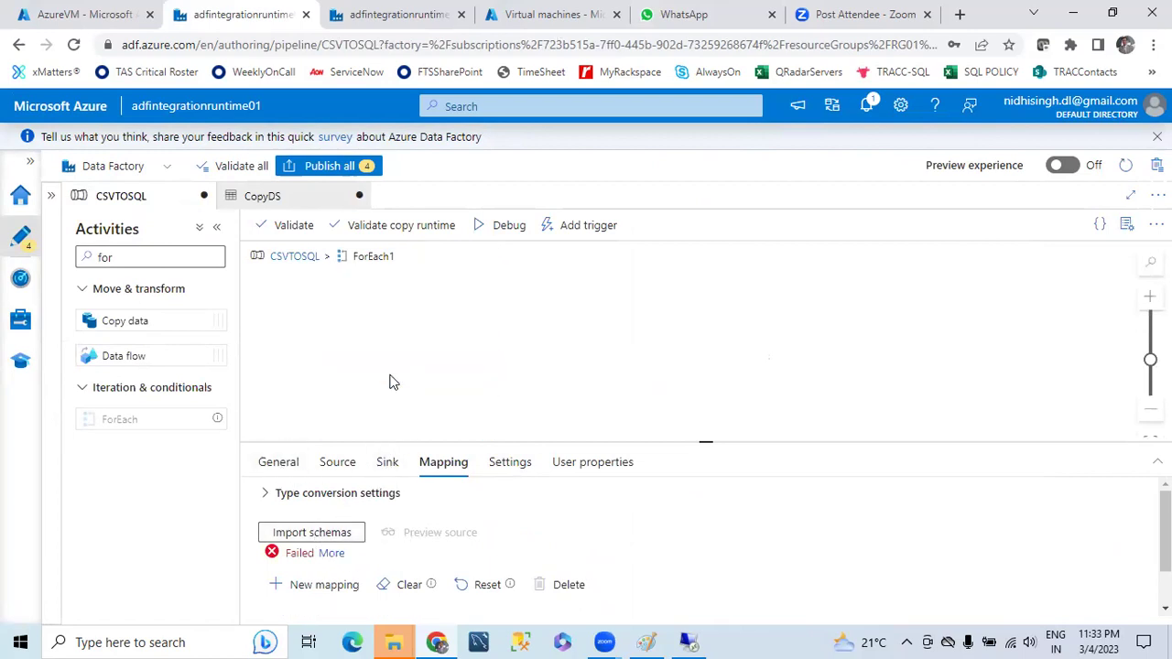
scroll(392, 385, up, 2)
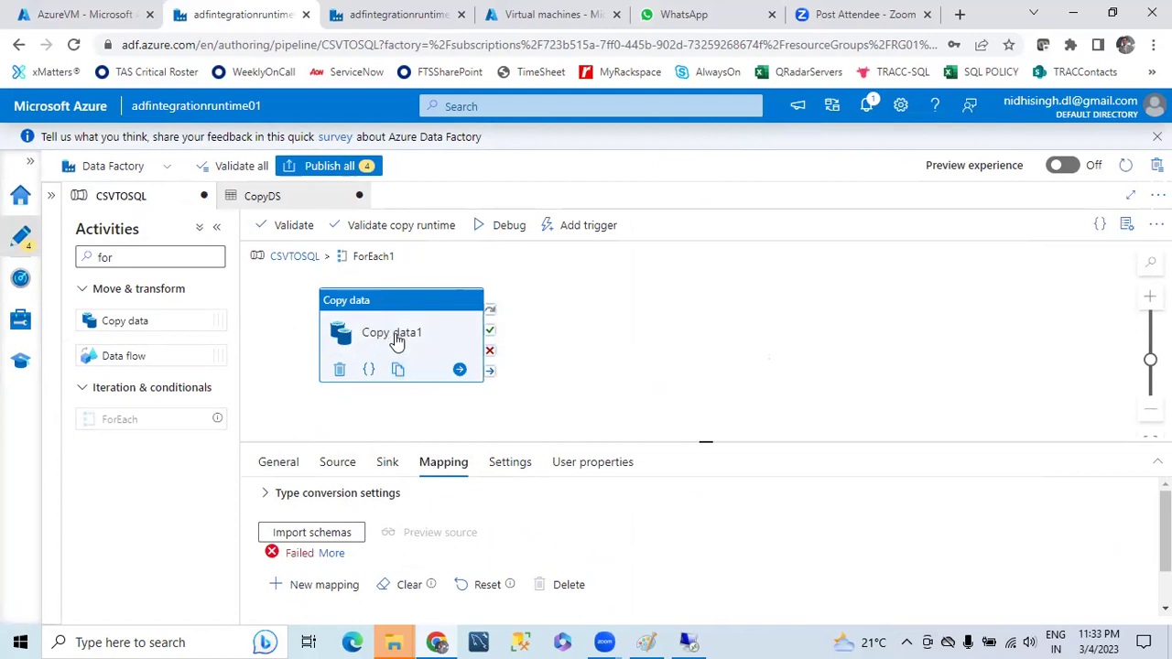
scroll(399, 340, down, 1)
scroll(398, 341, up, 1)
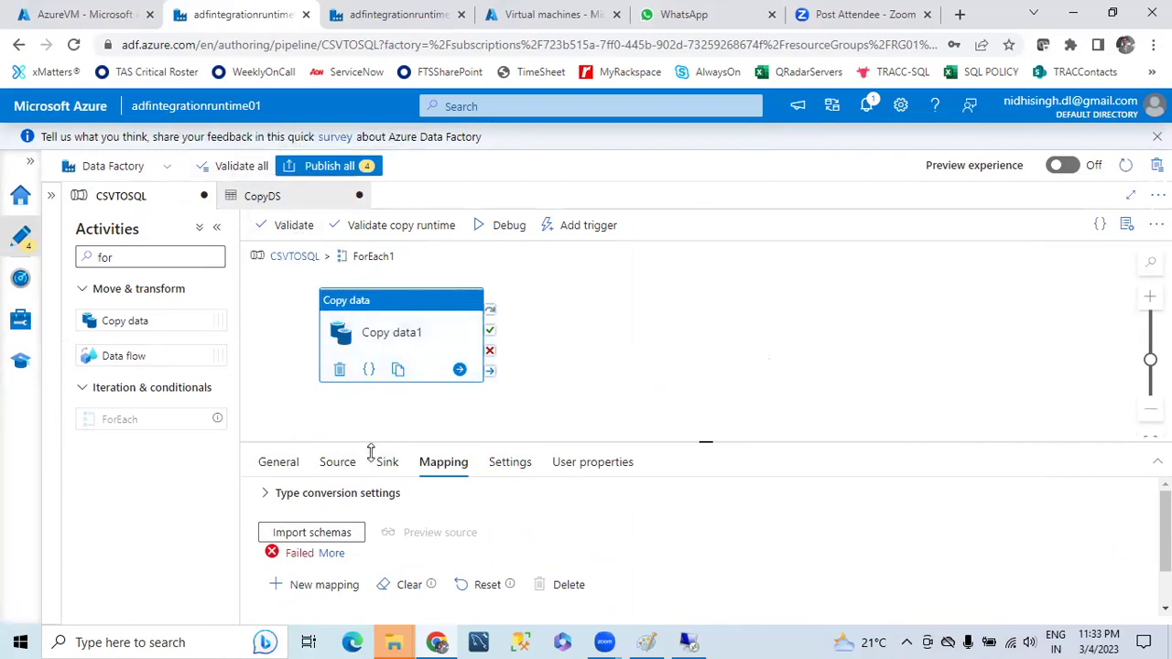
- Review Copy data1's General, Source and Sink settings
click(279, 463)
click(337, 463)
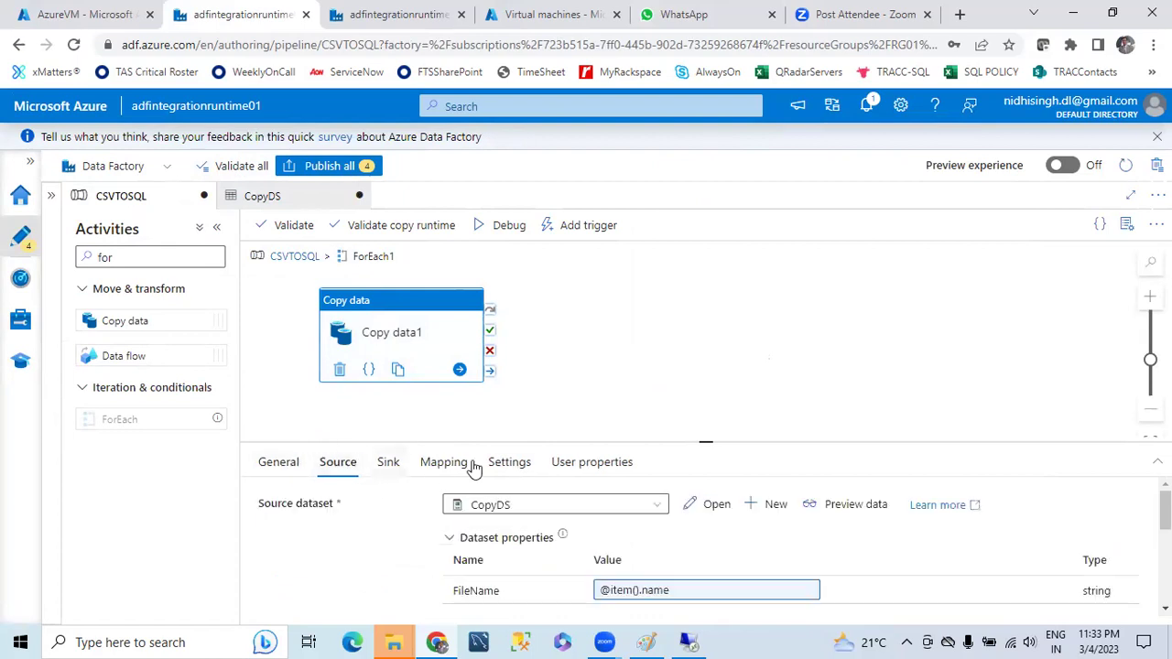
scroll(764, 591, down, 1)
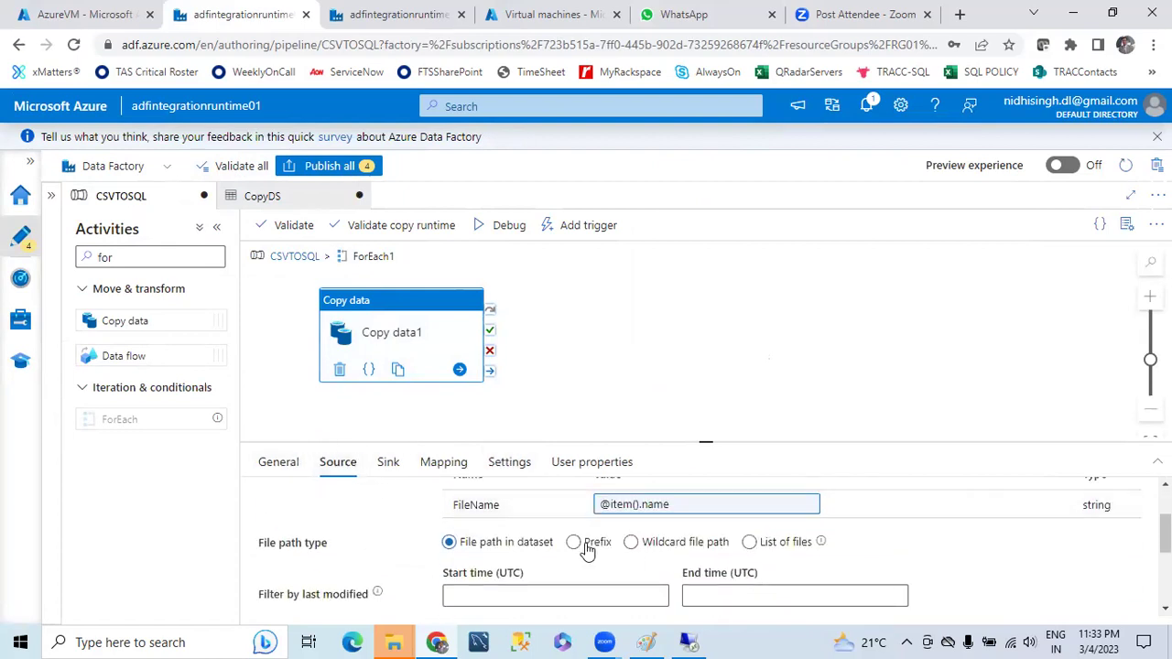
scroll(588, 549, up, 1)
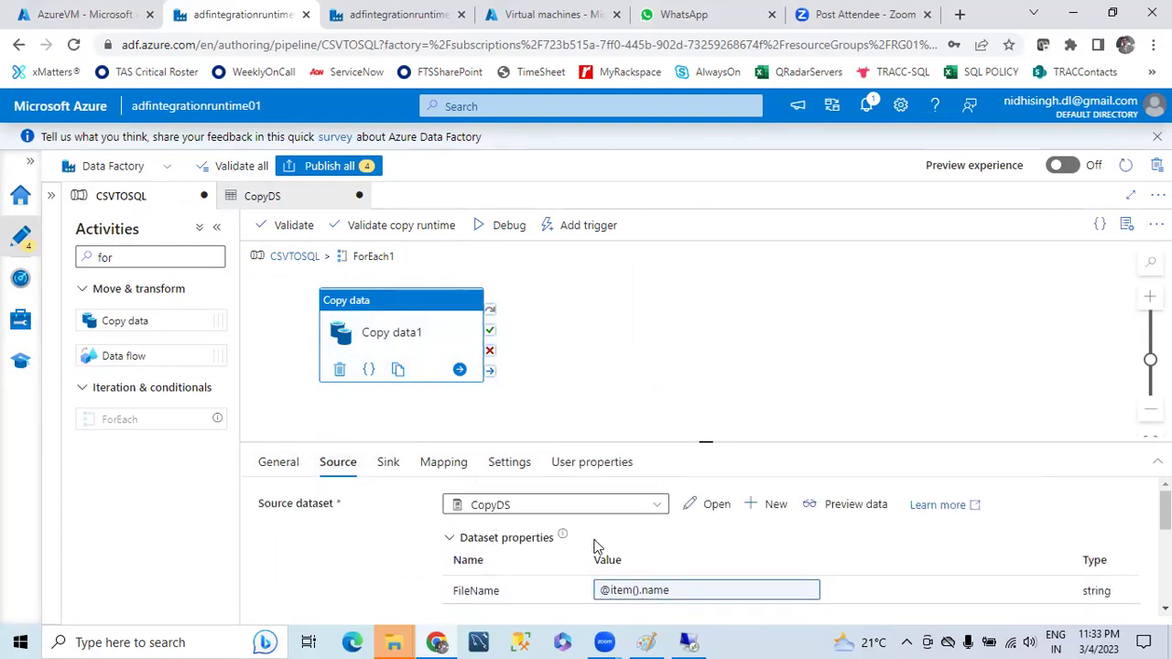
click(387, 463)
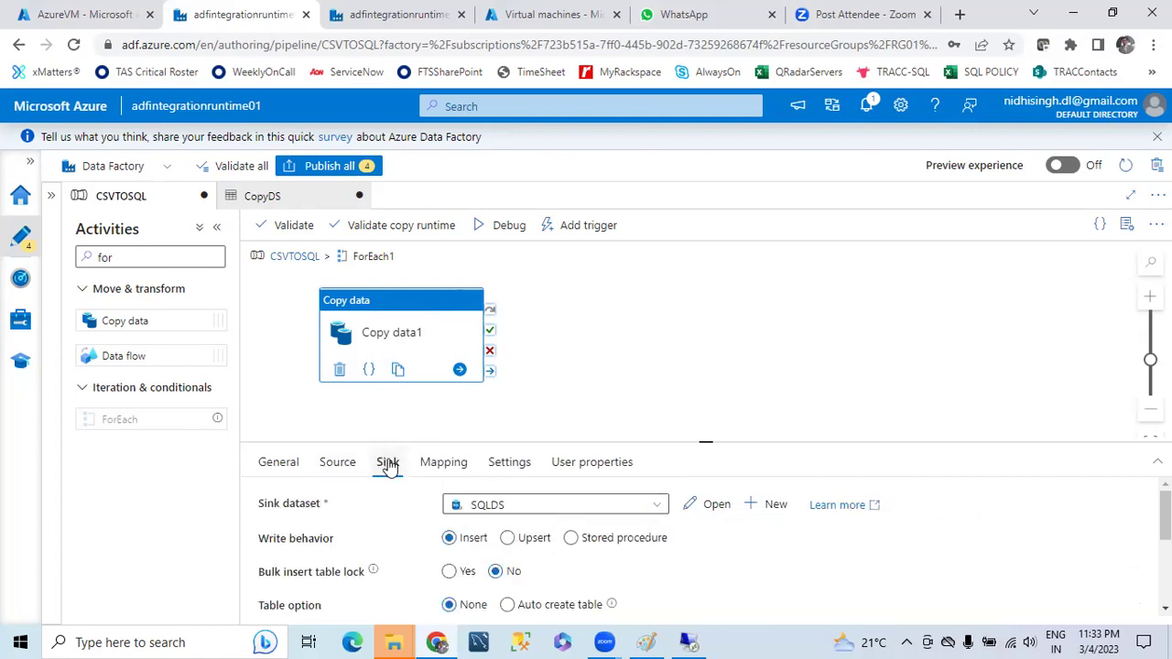
scroll(704, 571, down, 1)
scroll(703, 571, up, 1)
click(352, 469)
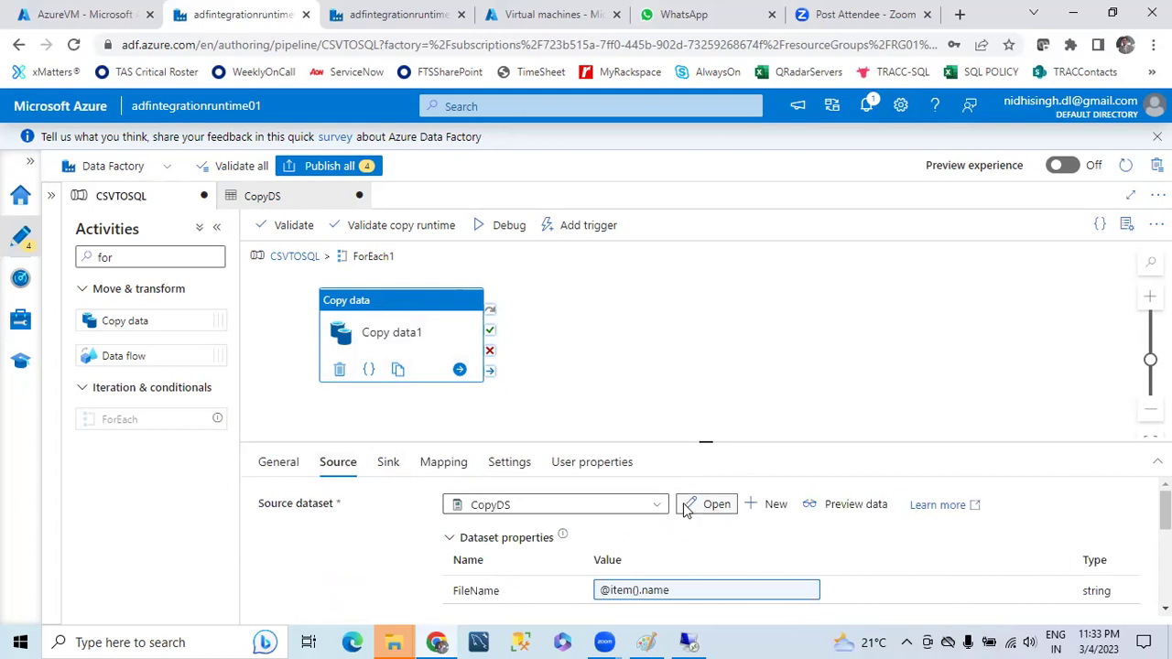
- Open CopyDS's FileName parameter default value for editing, then go to the Azure portal
click(688, 505)
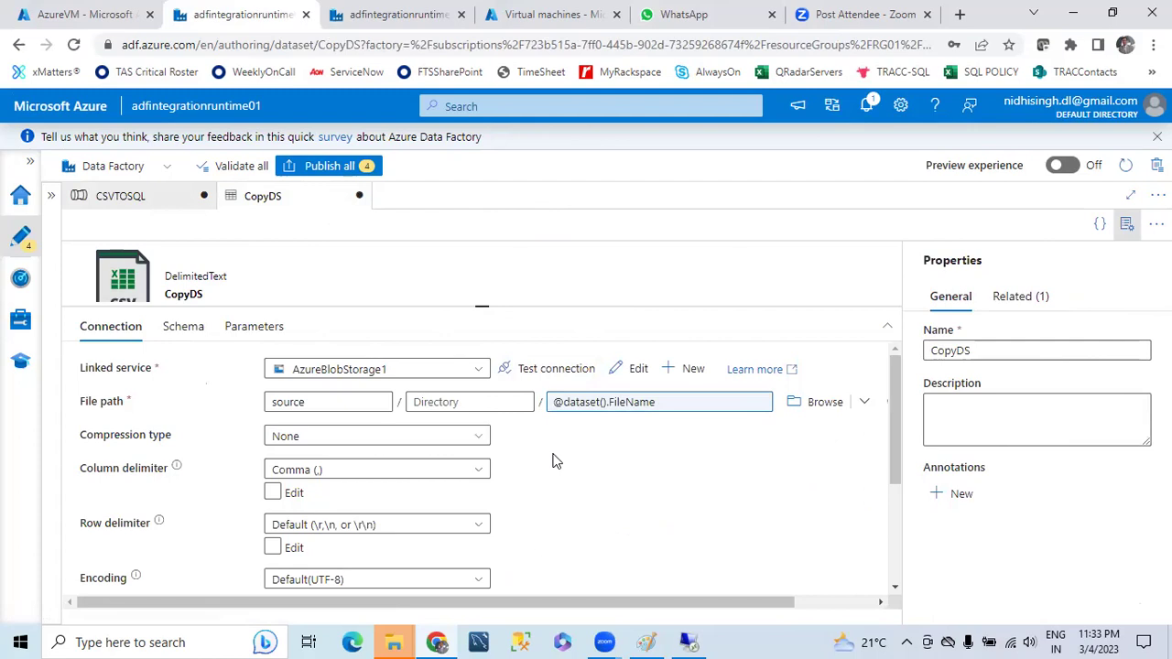
click(253, 326)
click(495, 431)
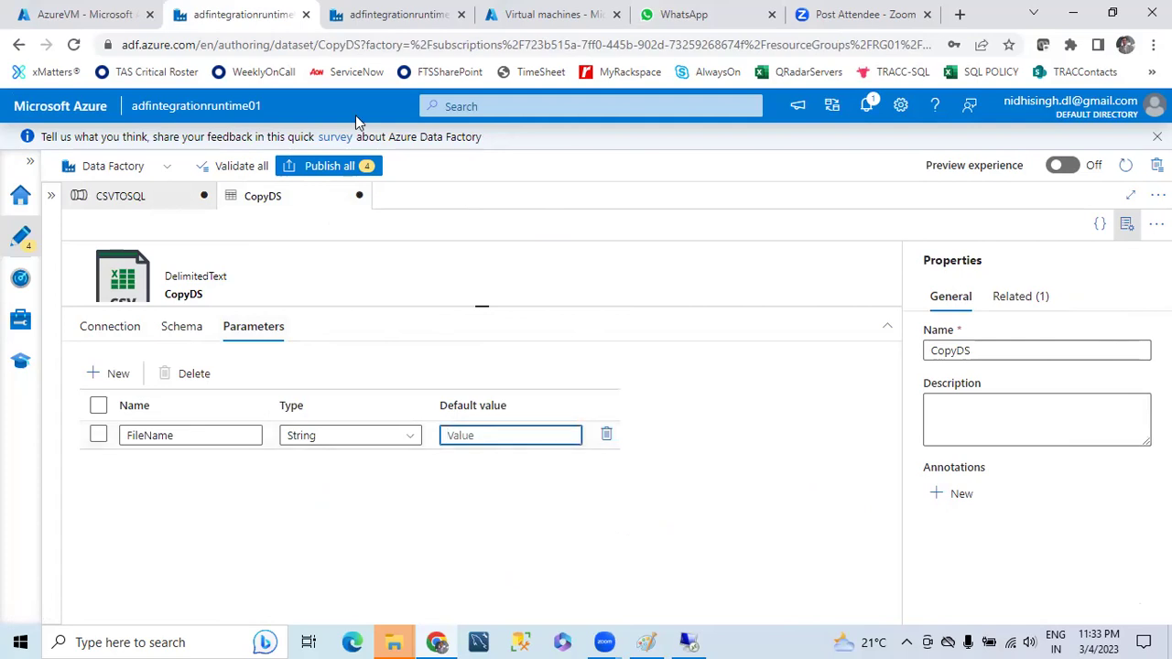
click(73, 15)
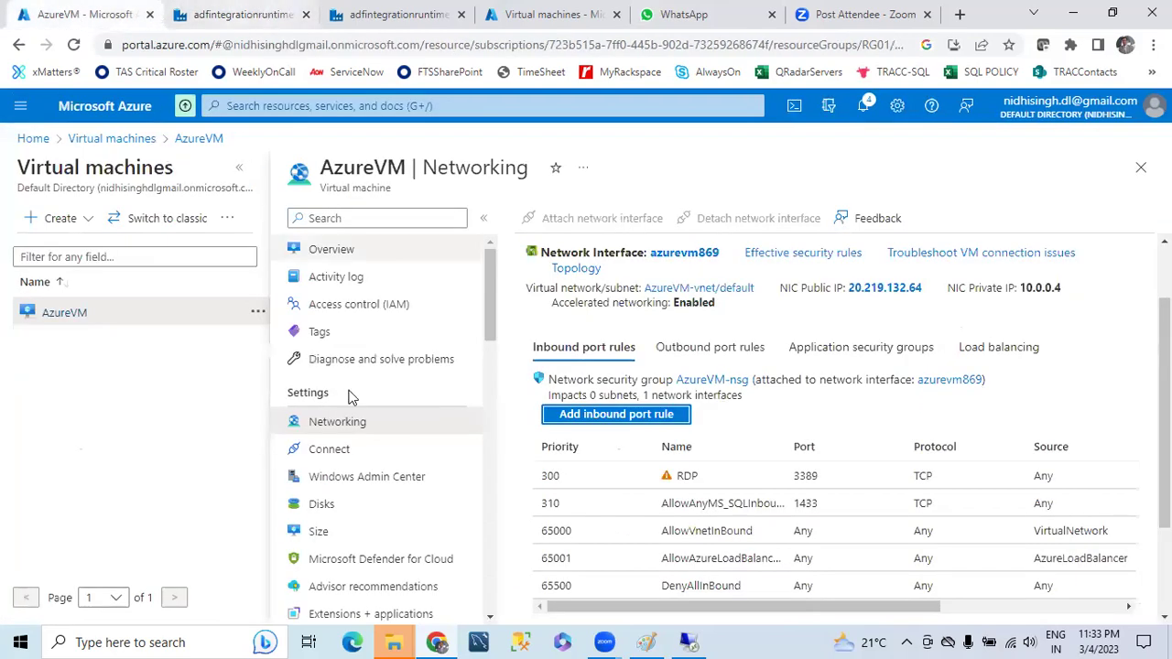
- Copy Employee01.csv from azblobstoraggen2's source container into CopyDS's FileName default value
click(114, 140)
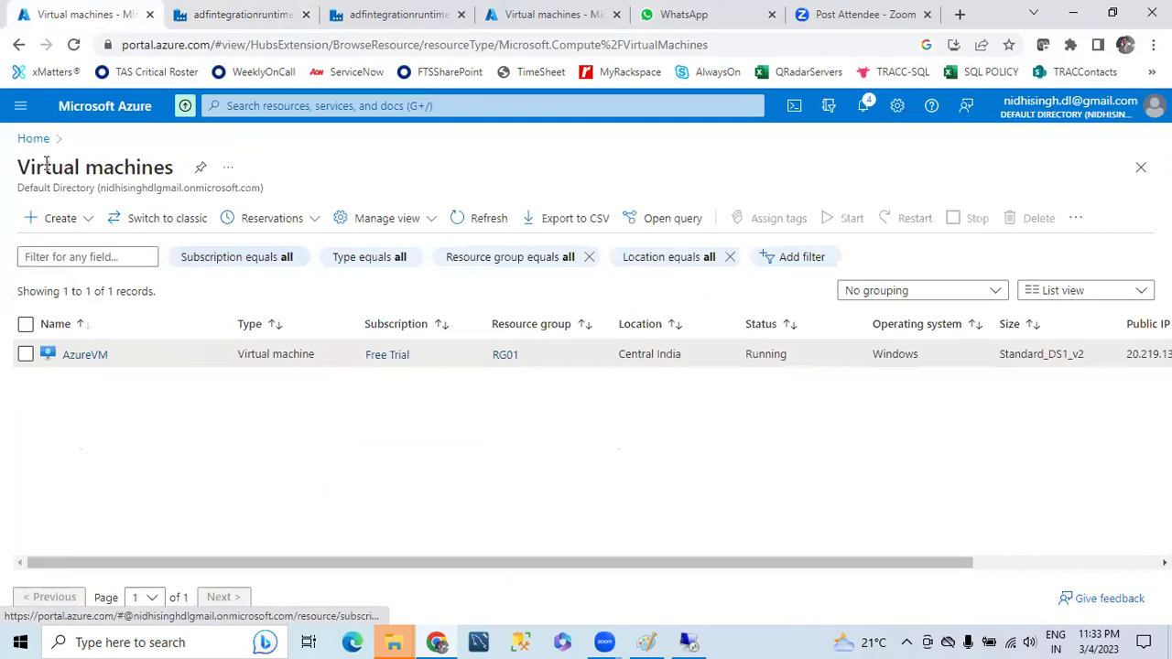
click(33, 139)
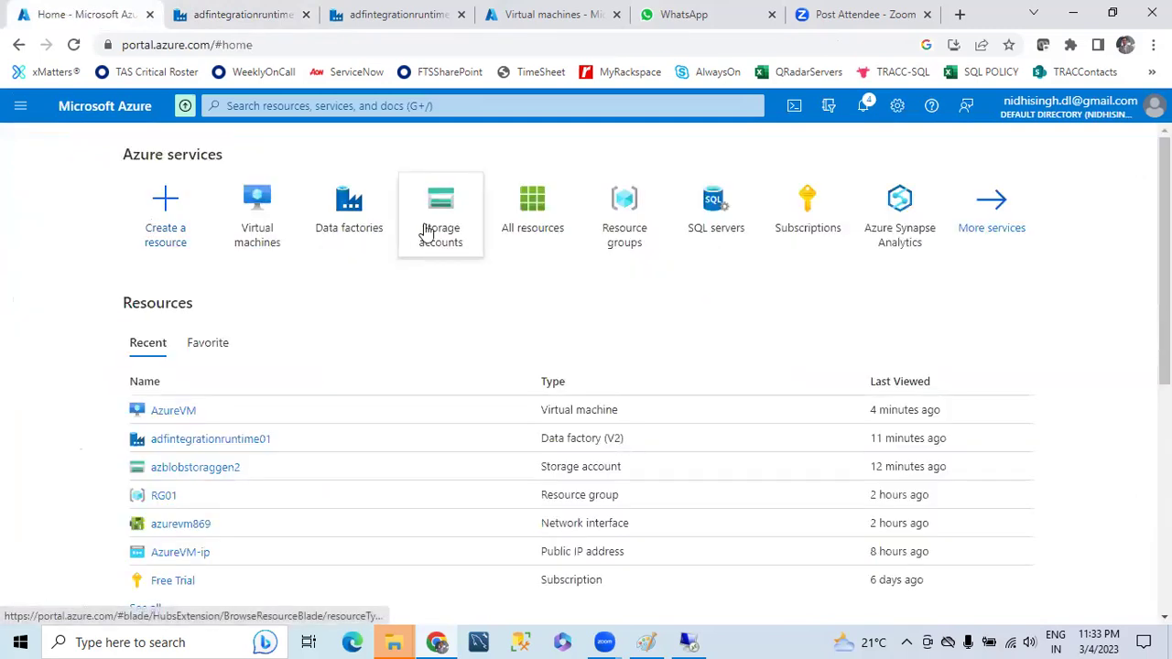
click(427, 233)
click(99, 356)
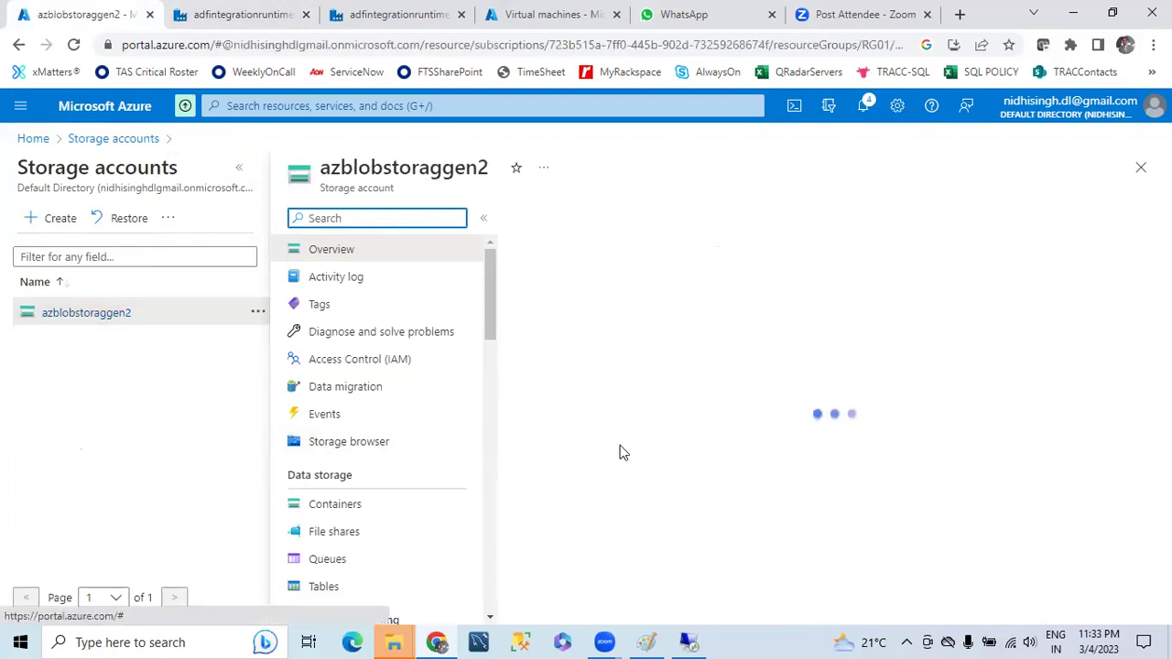
click(334, 505)
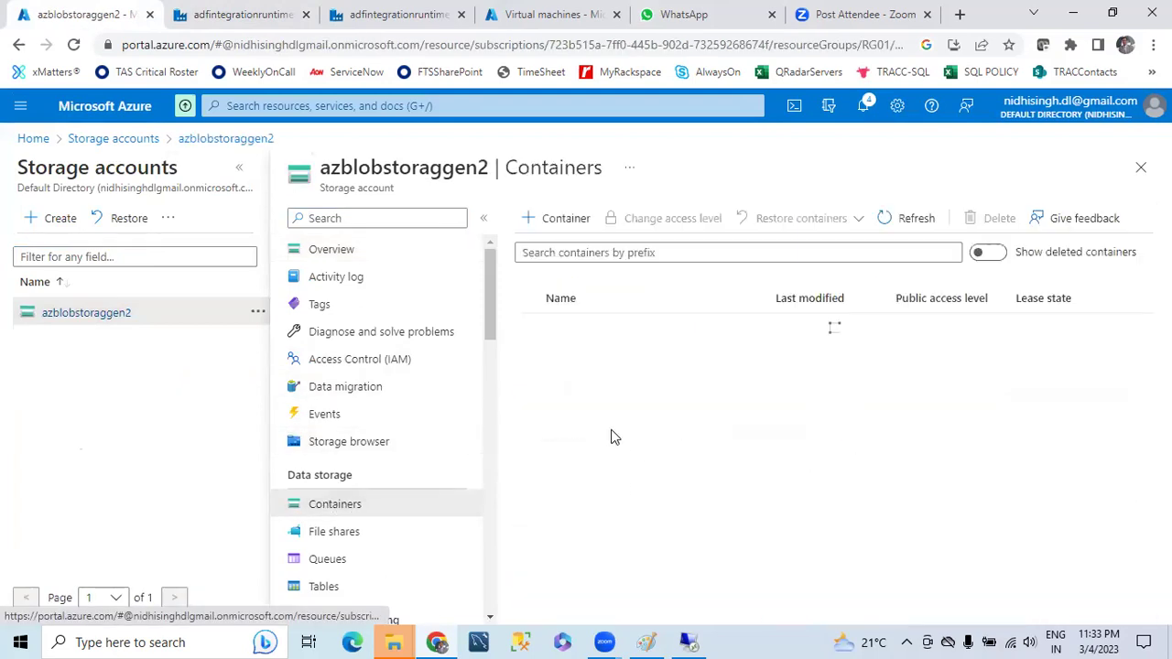
click(557, 354)
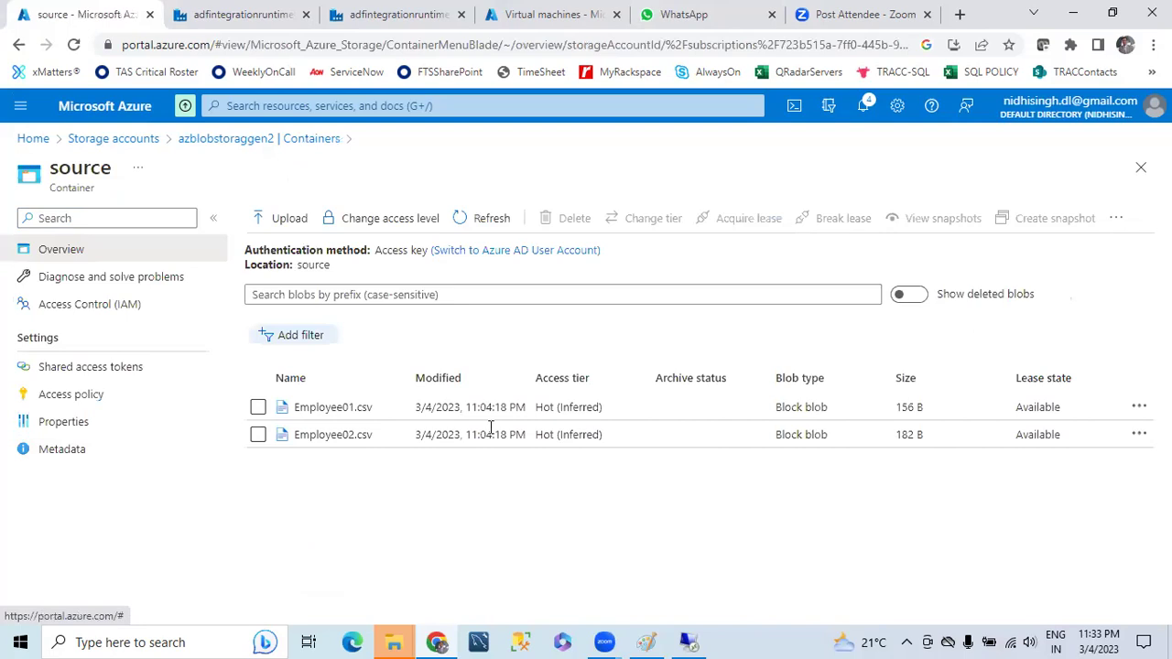
drag(362, 412, 387, 413)
key(ctrl+c)
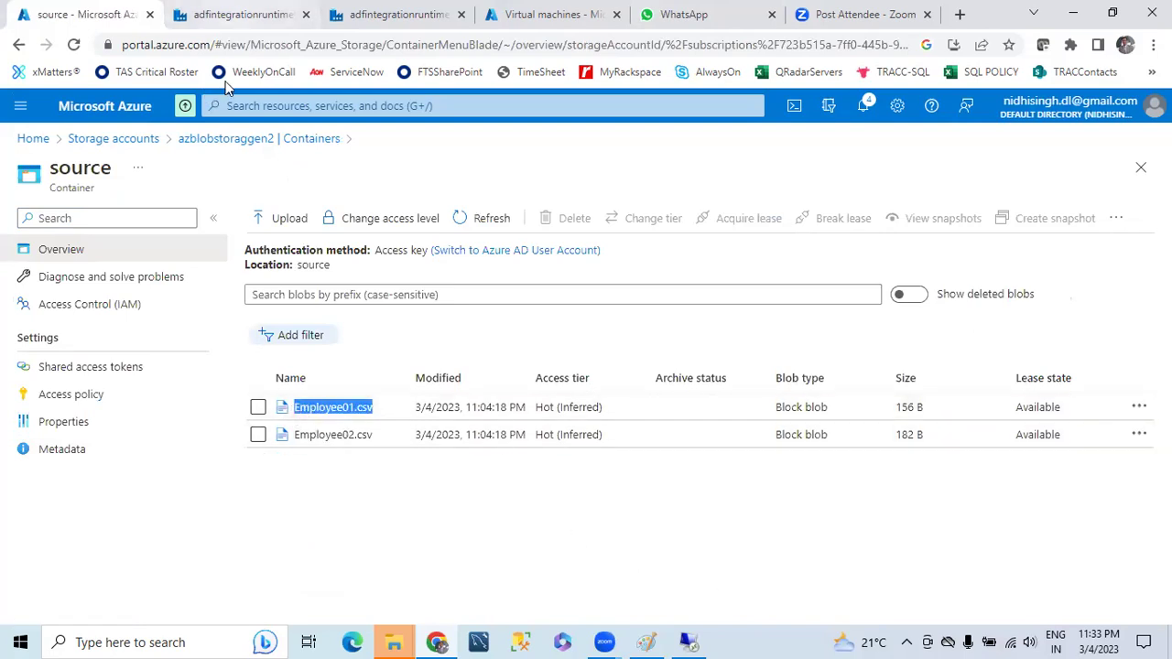
click(240, 14)
key(ctrl+v)
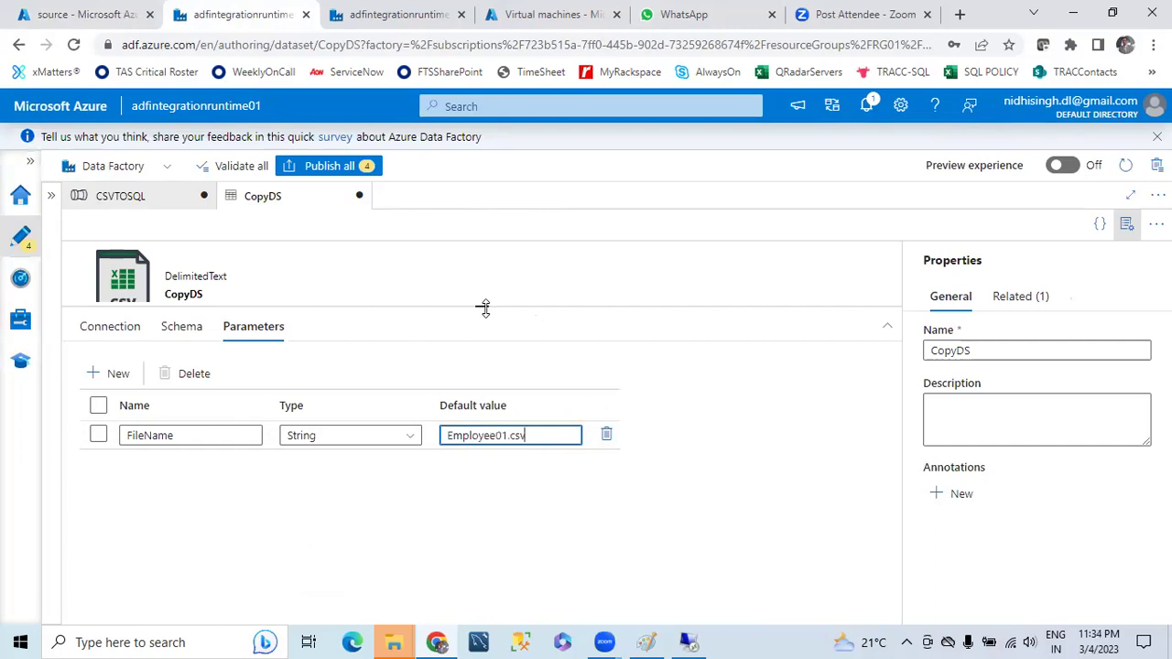
- Recheck CopyDS's Connection settings, then return to Copy data1's Mapping in CSVTOSQL
drag(484, 309, 482, 437)
click(124, 195)
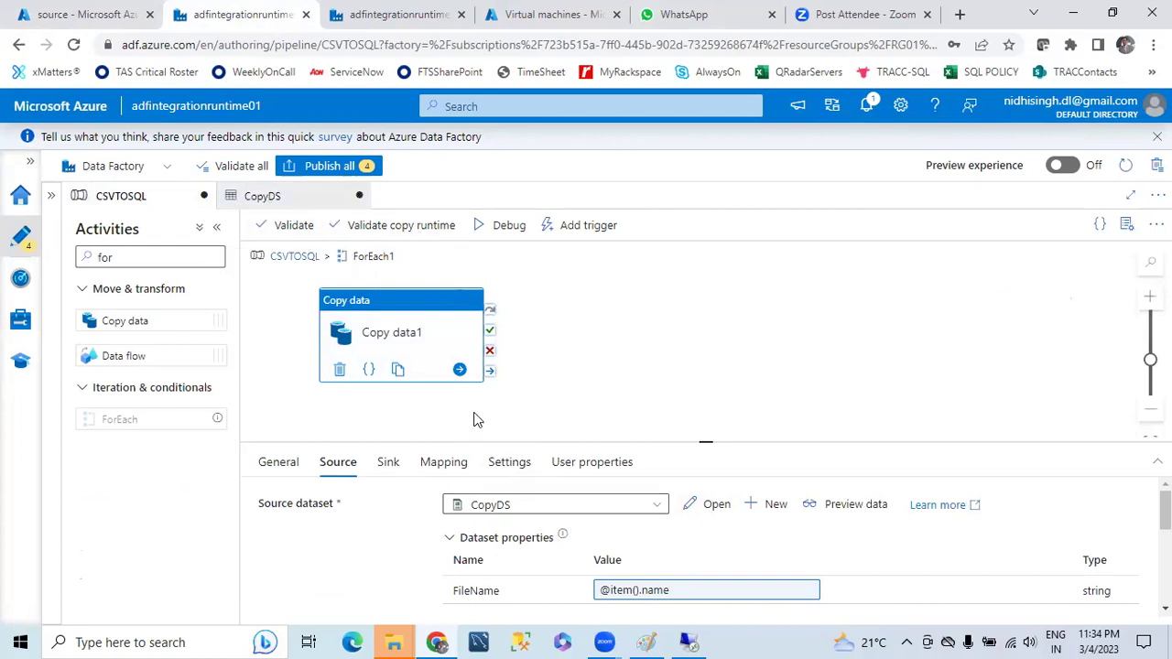
scroll(476, 418, down, 1)
scroll(476, 419, up, 2)
scroll(476, 419, down, 2)
click(718, 505)
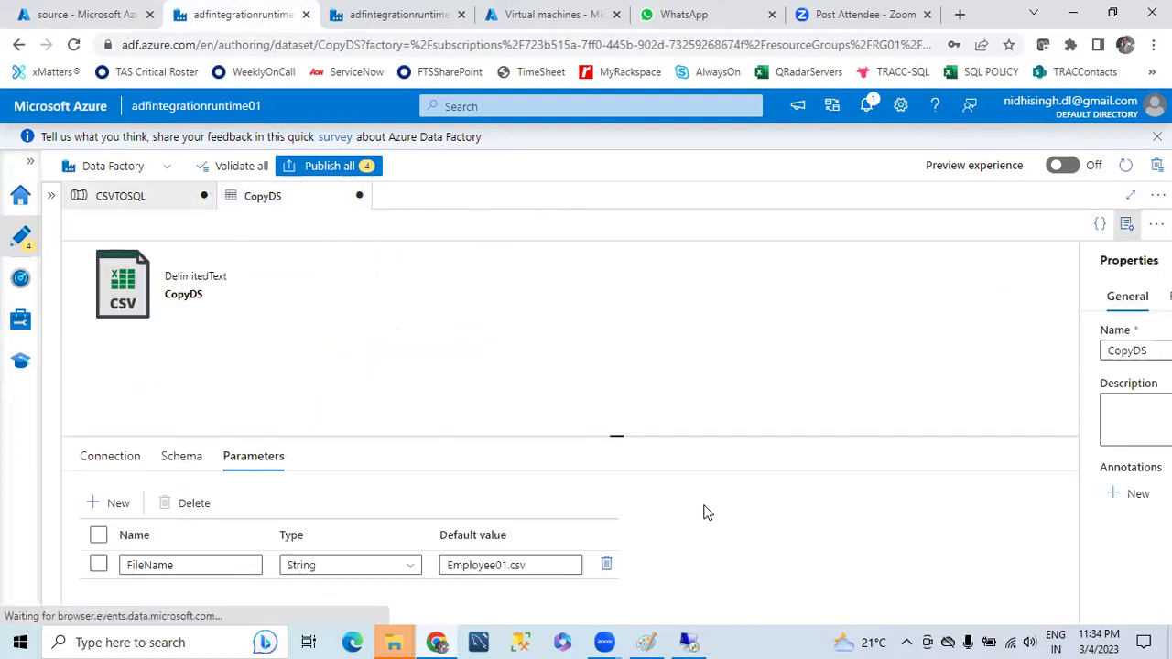
click(133, 207)
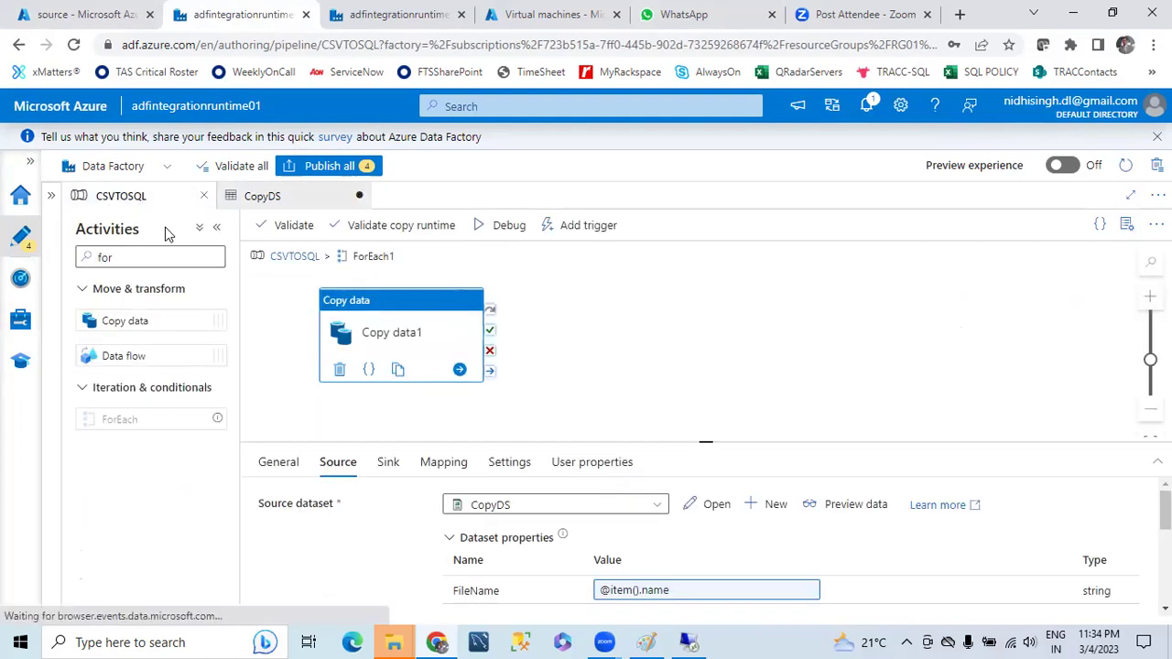
click(717, 511)
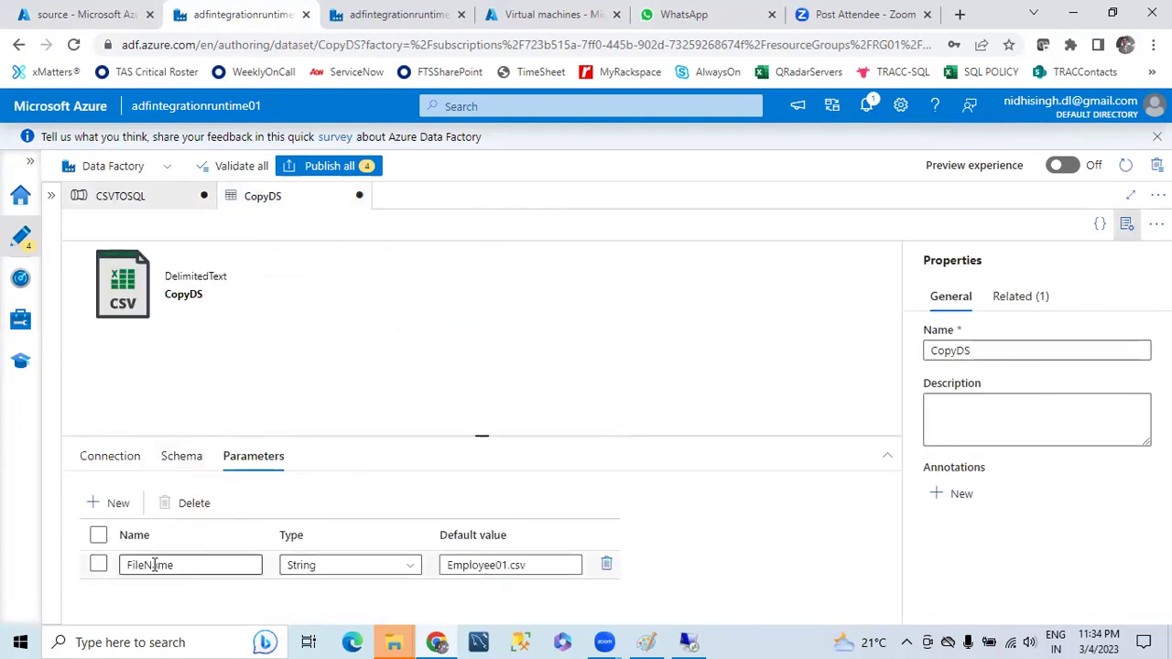
click(109, 461)
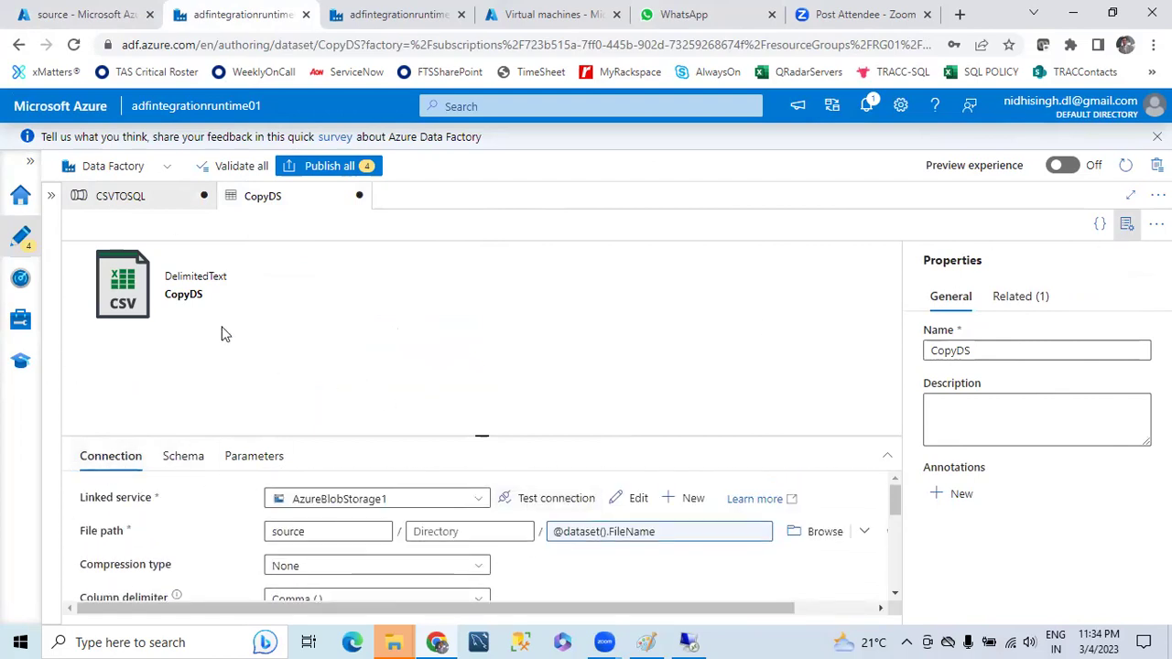
click(118, 195)
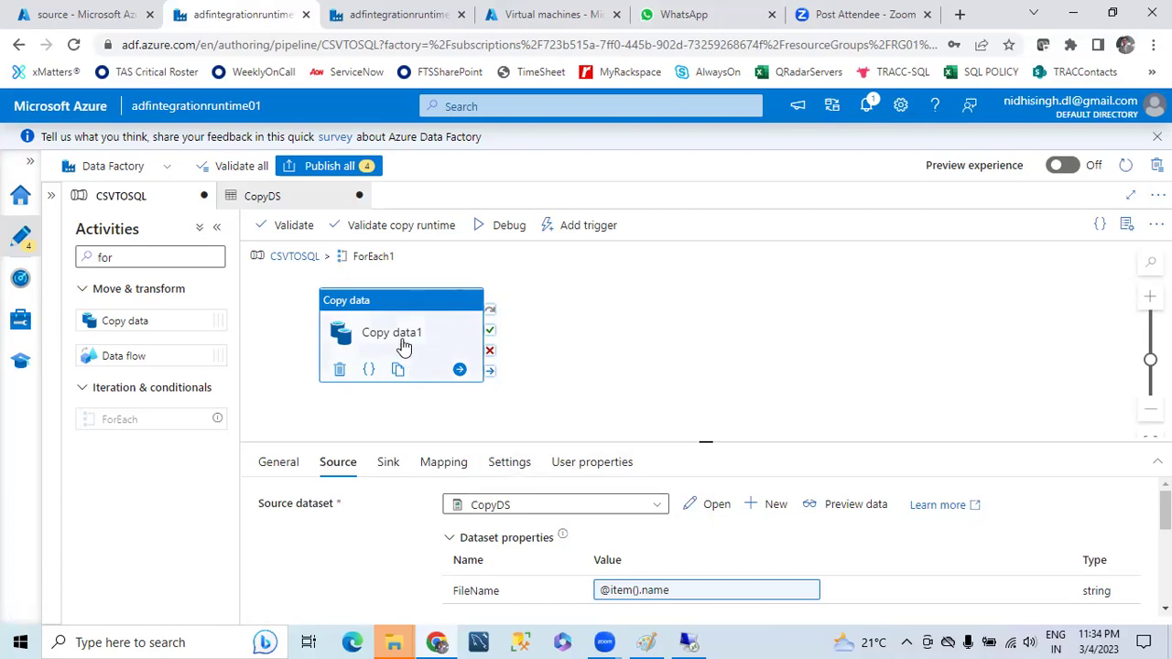
click(443, 464)
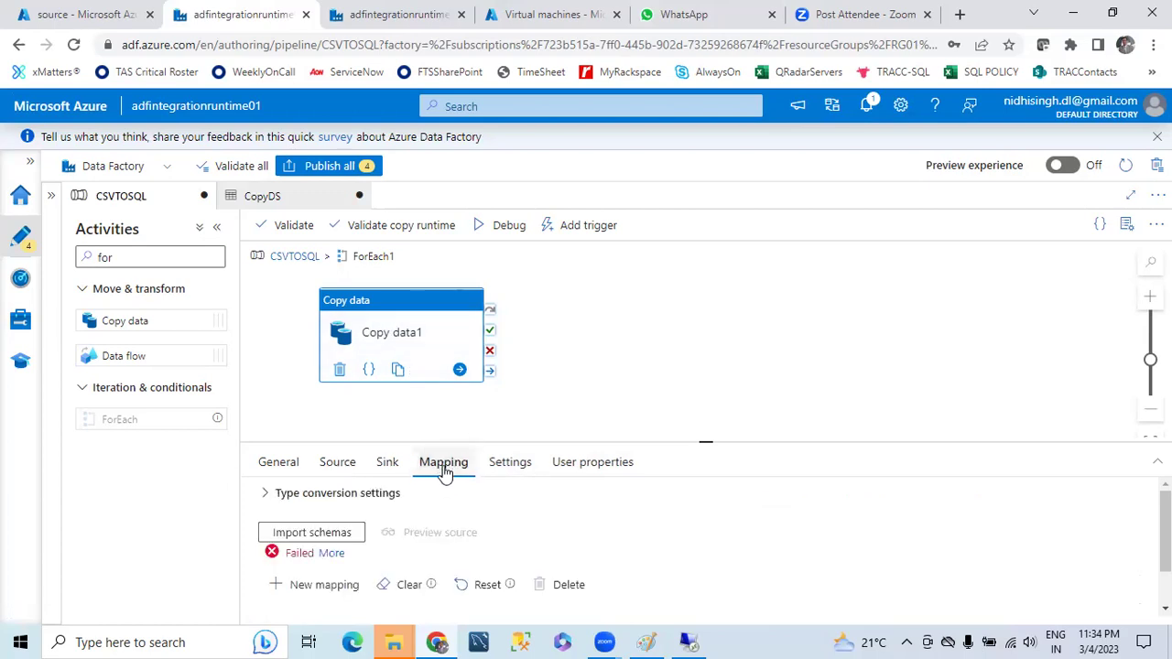
click(322, 532)
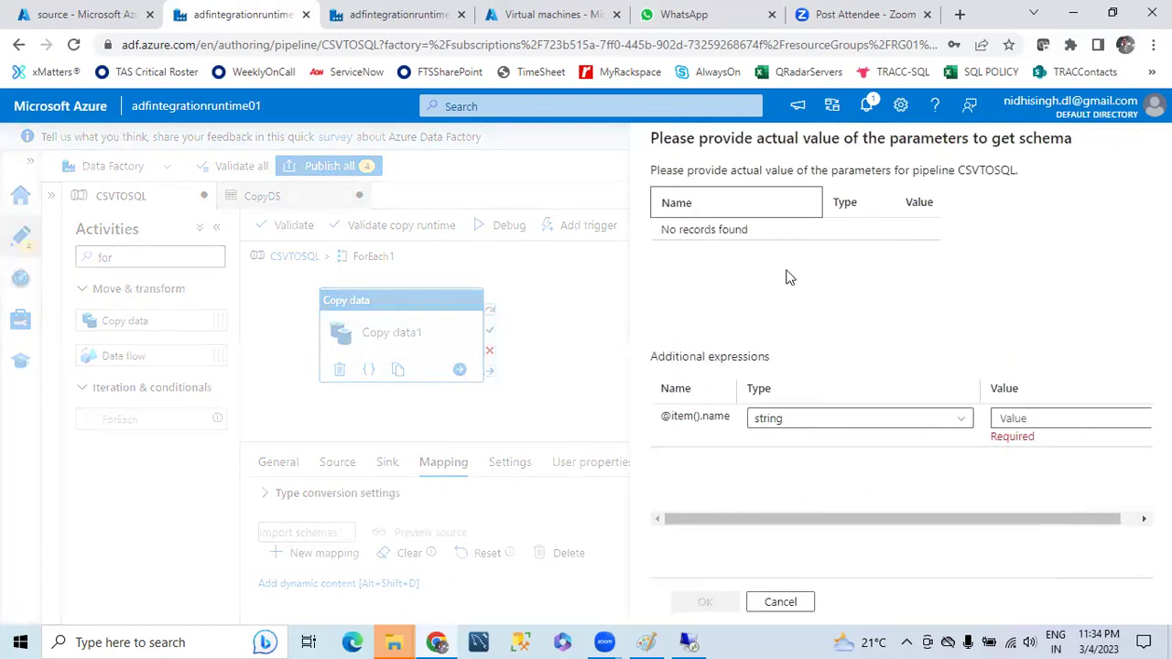
click(788, 421)
click(1037, 417)
key(ctrl+v)
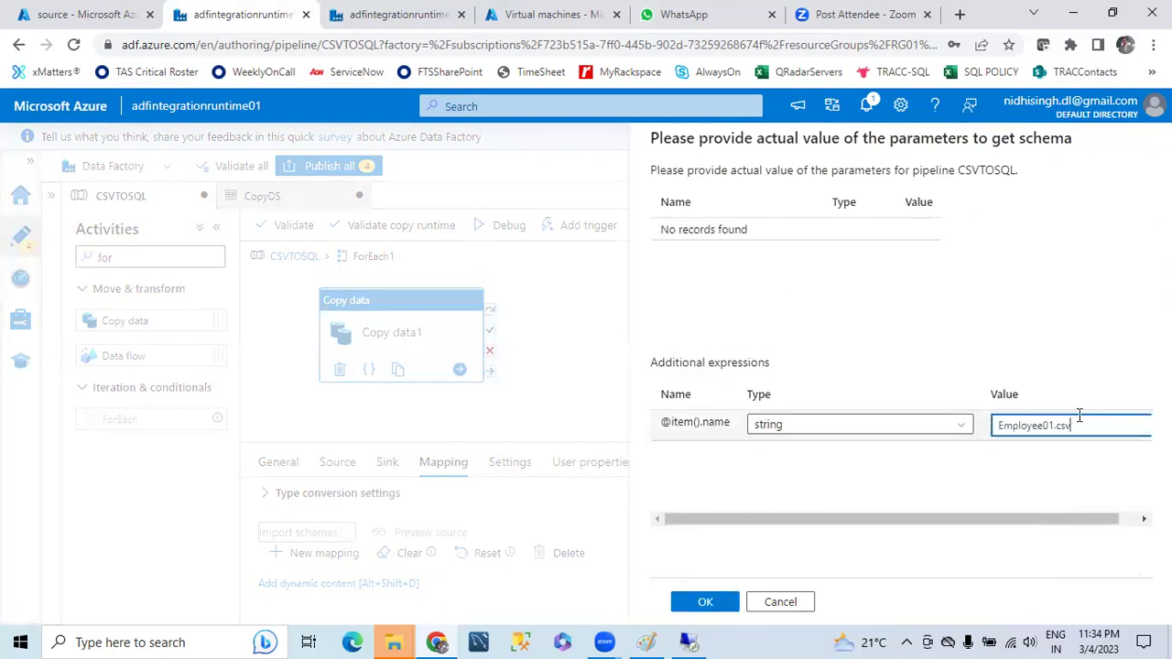
click(704, 602)
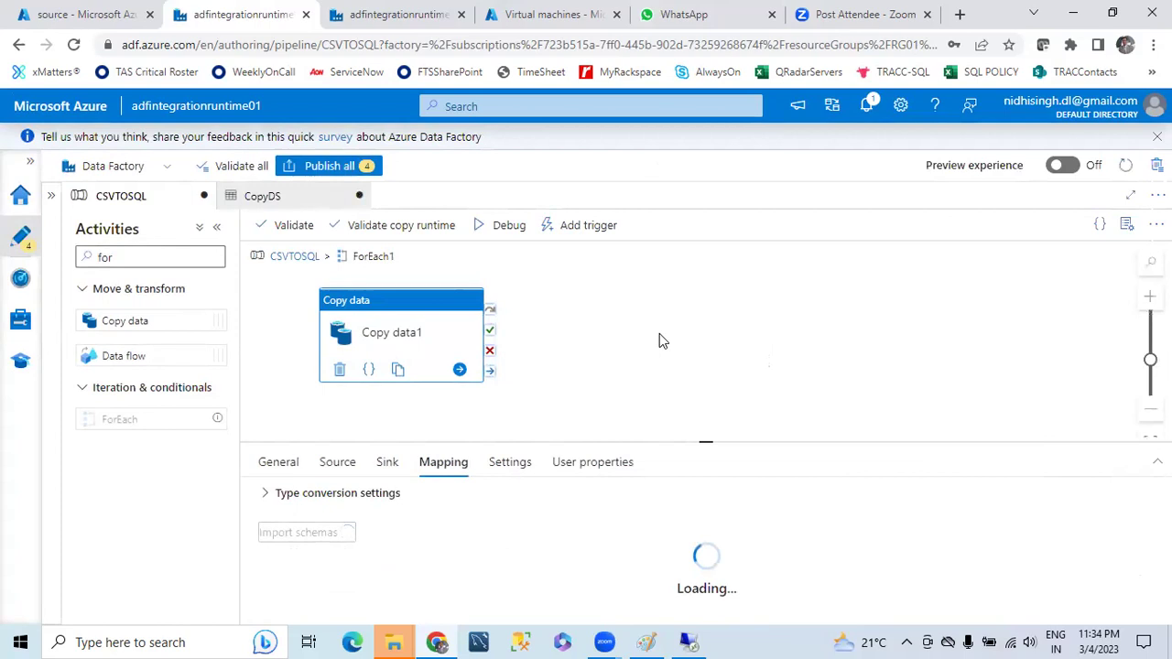
- Review the Empno, Ename, Salary and Deptno mappings, then open the CopyDS source dataset
scroll(539, 437, down, 1)
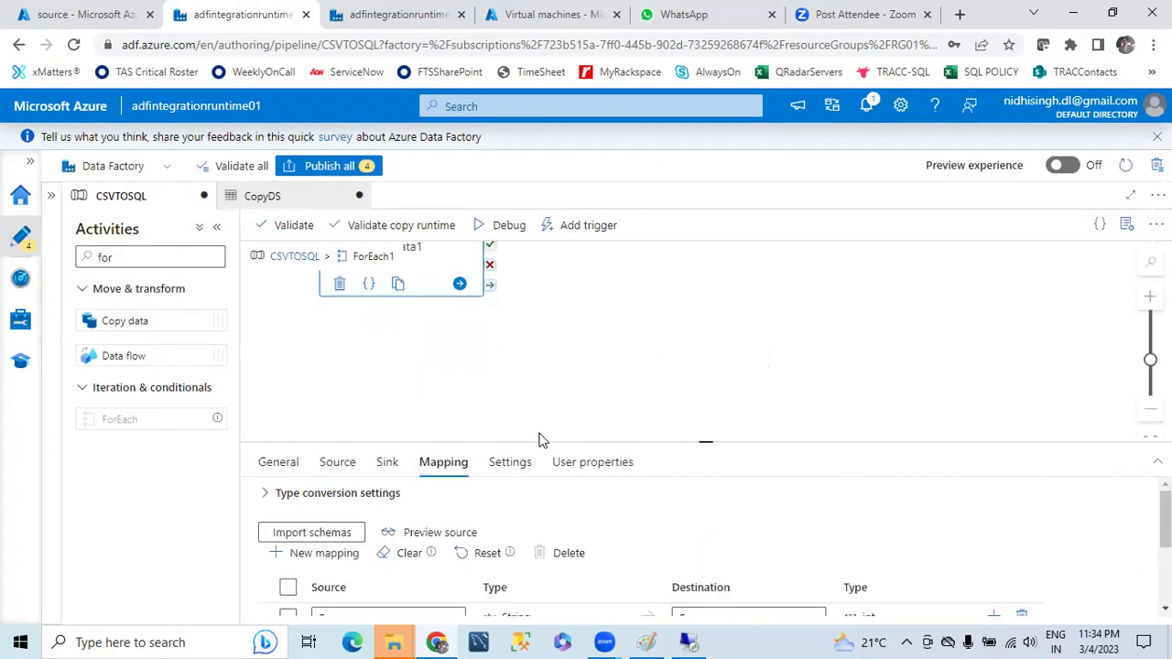
drag(712, 443, 675, 209)
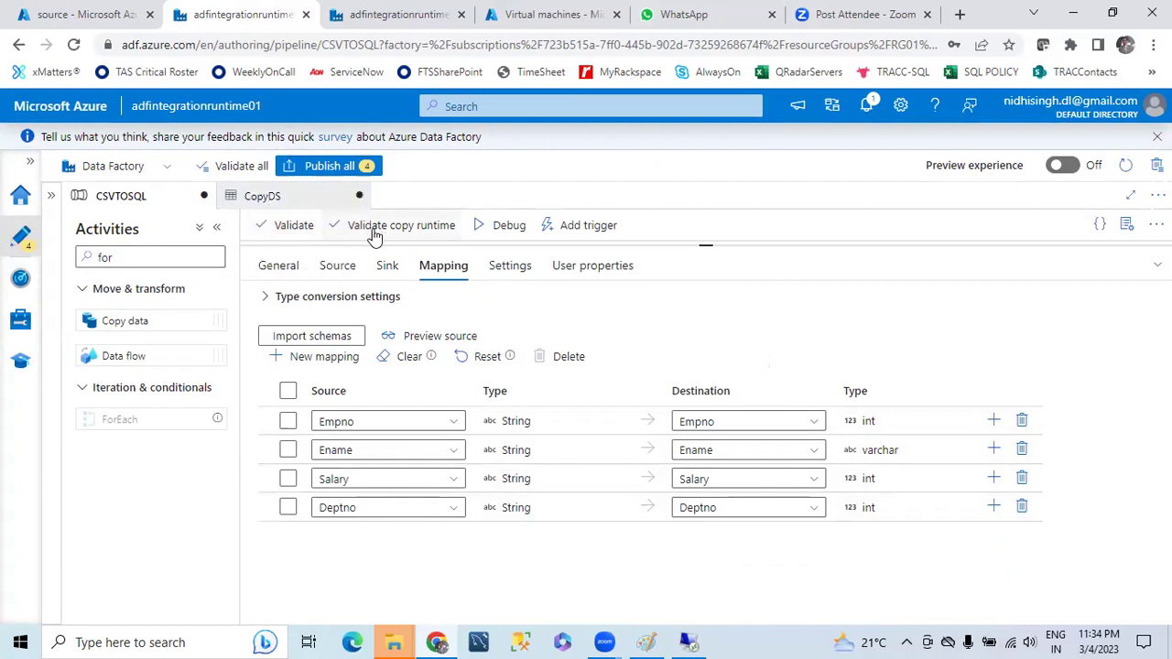
drag(709, 247, 706, 477)
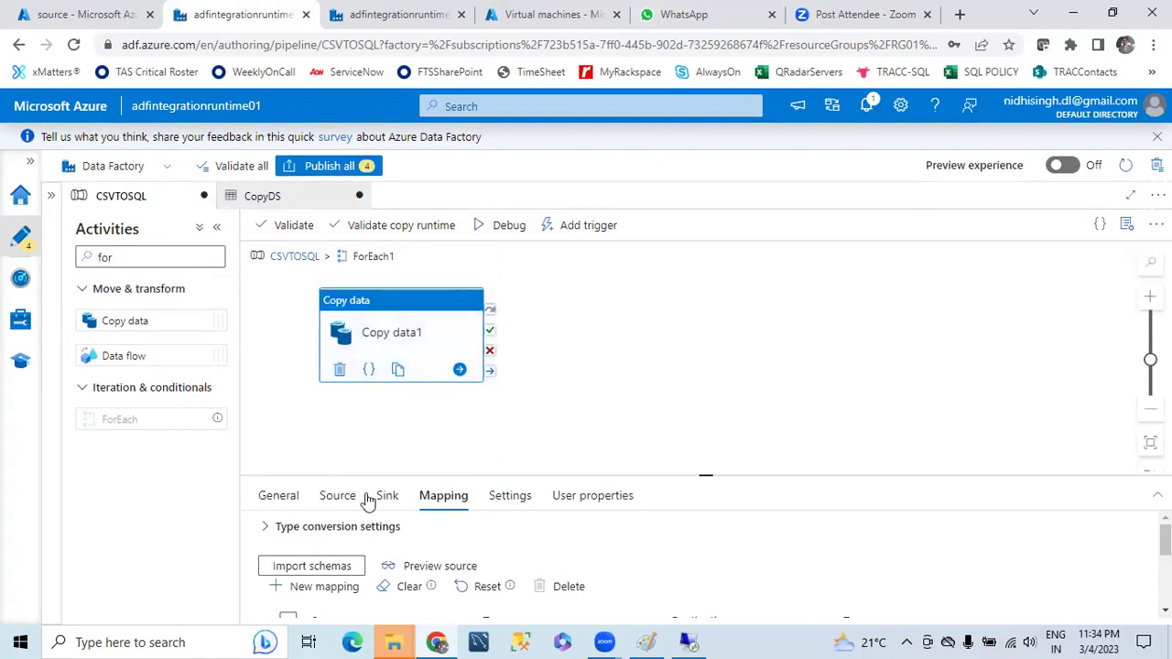
click(336, 499)
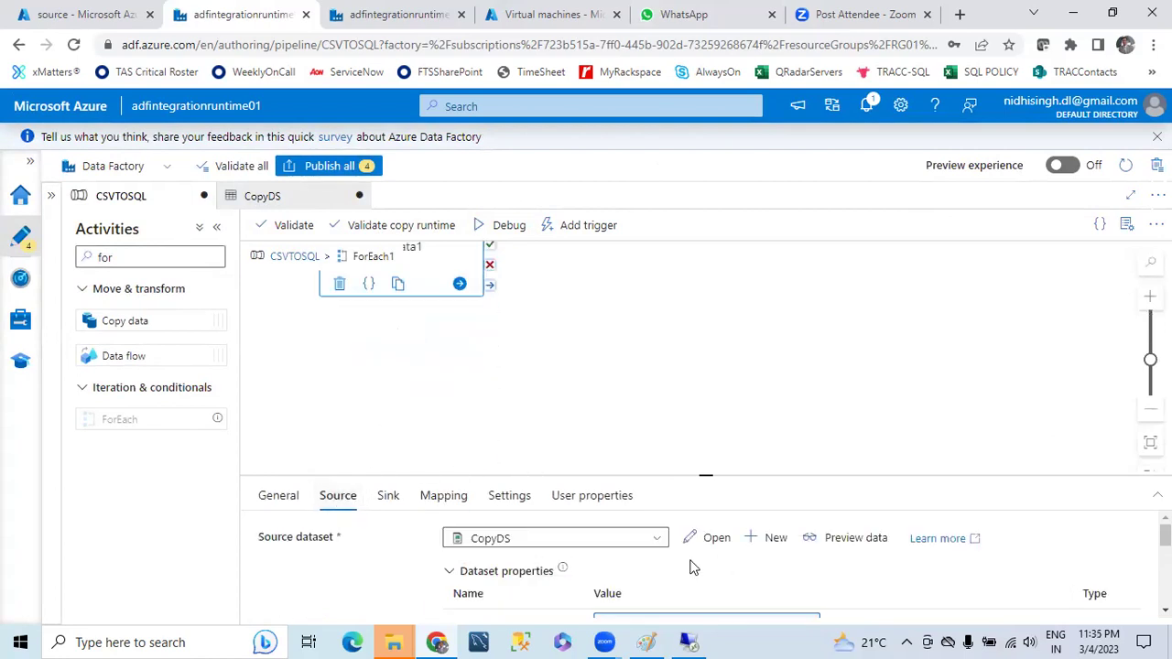
click(715, 538)
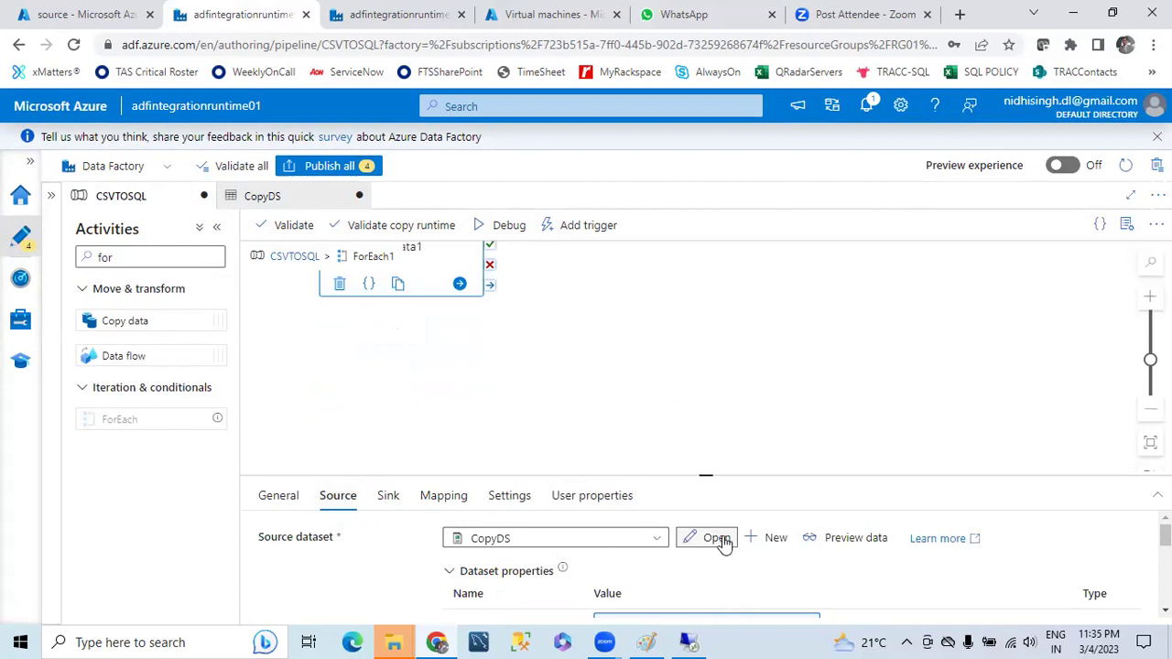
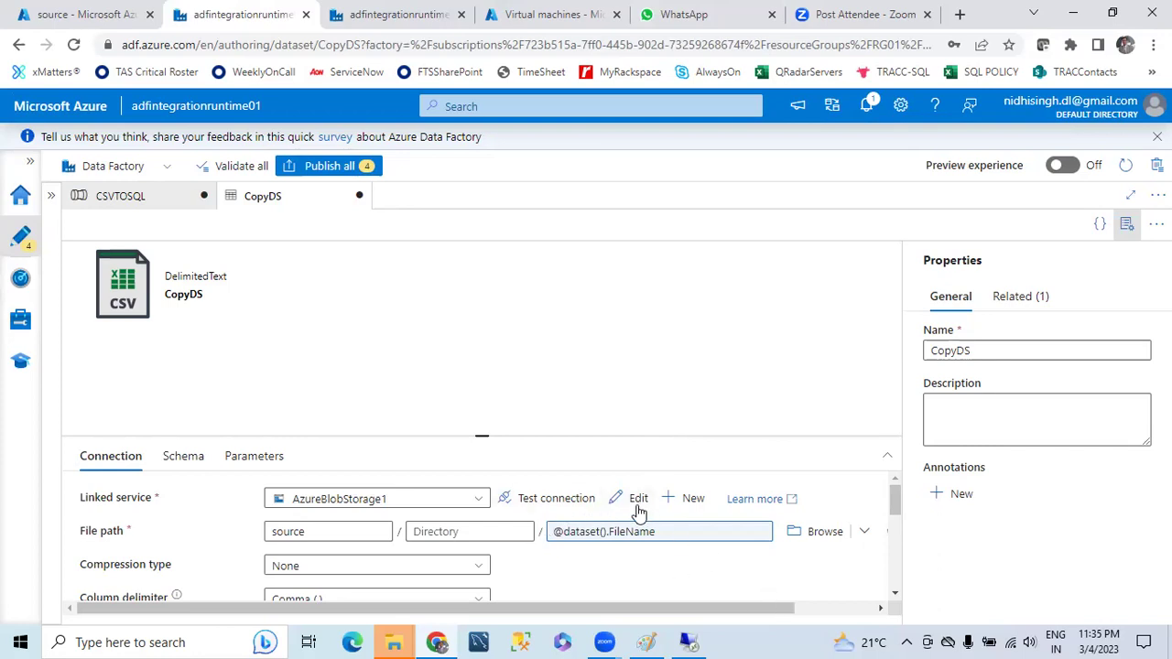
- Open CopyDS from Copy data1's source and blank the Employee01.csv default of its FileName parameter
click(156, 196)
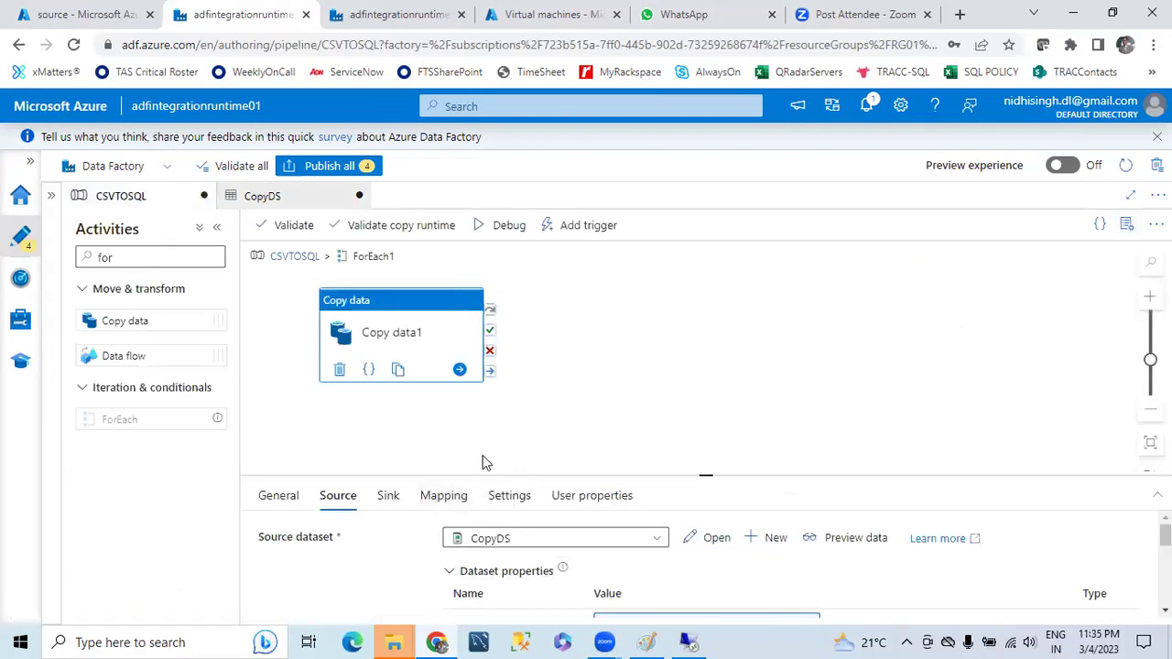
click(714, 539)
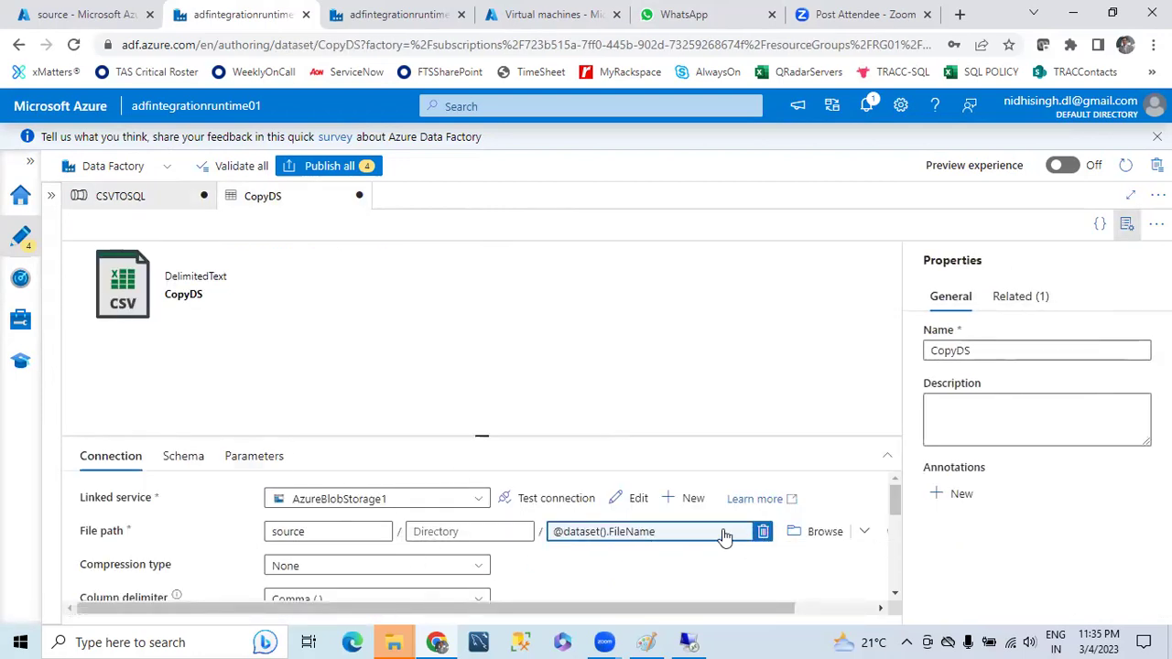
click(255, 456)
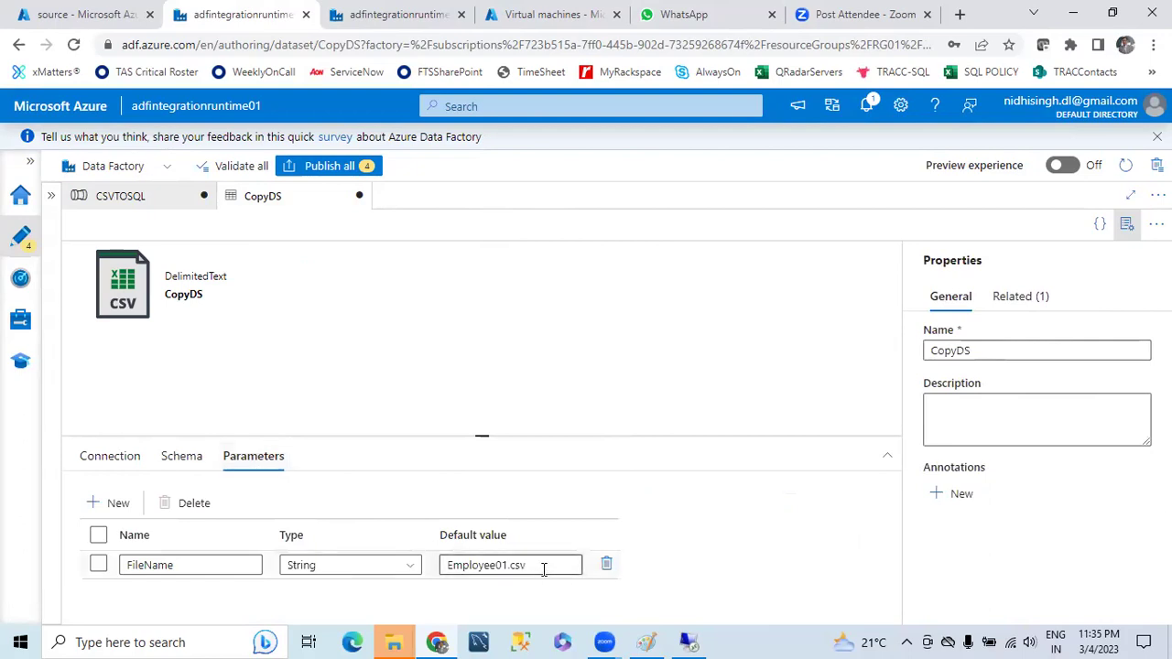
drag(550, 565, 427, 573)
key(BackSpace)
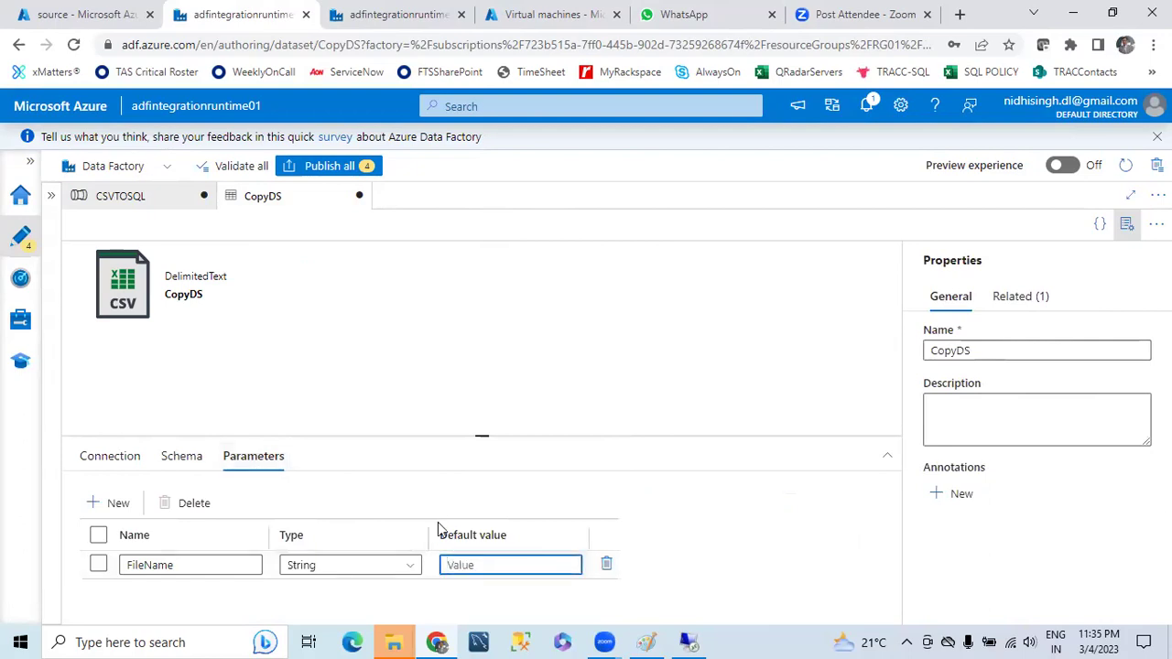
click(332, 330)
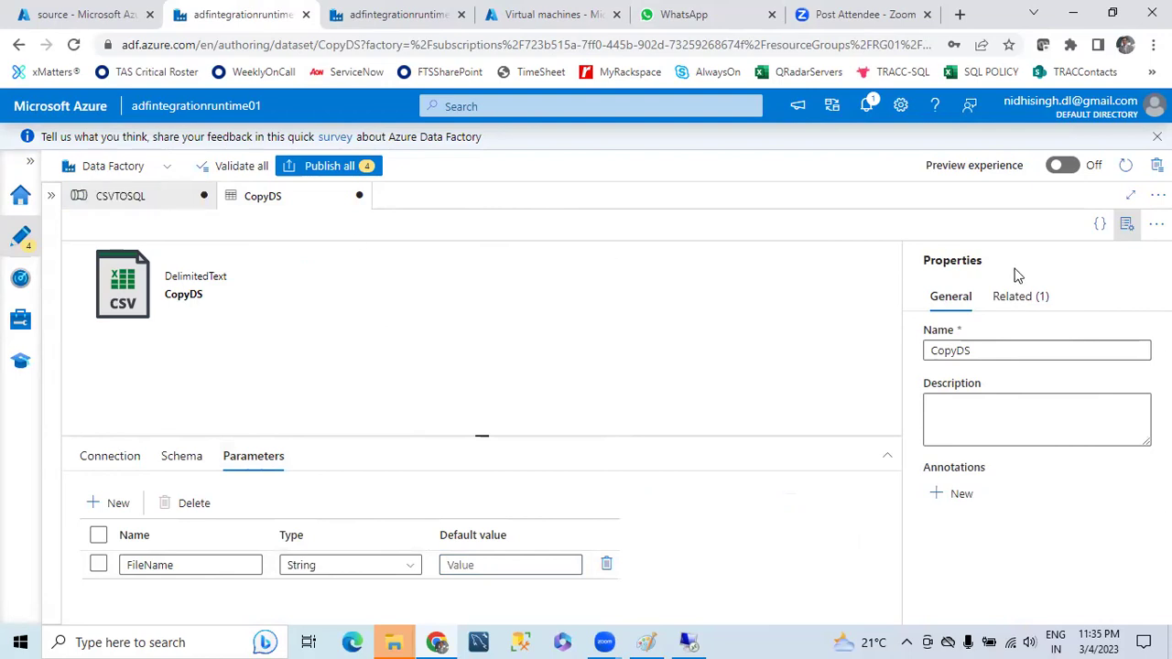
click(1127, 224)
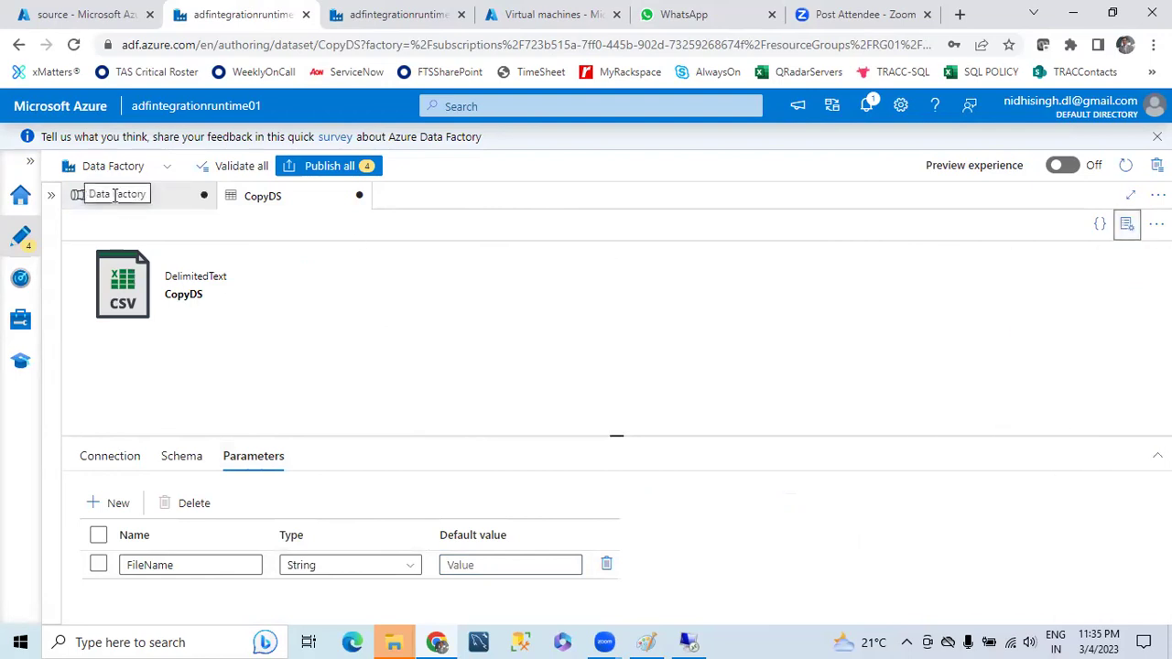
click(133, 197)
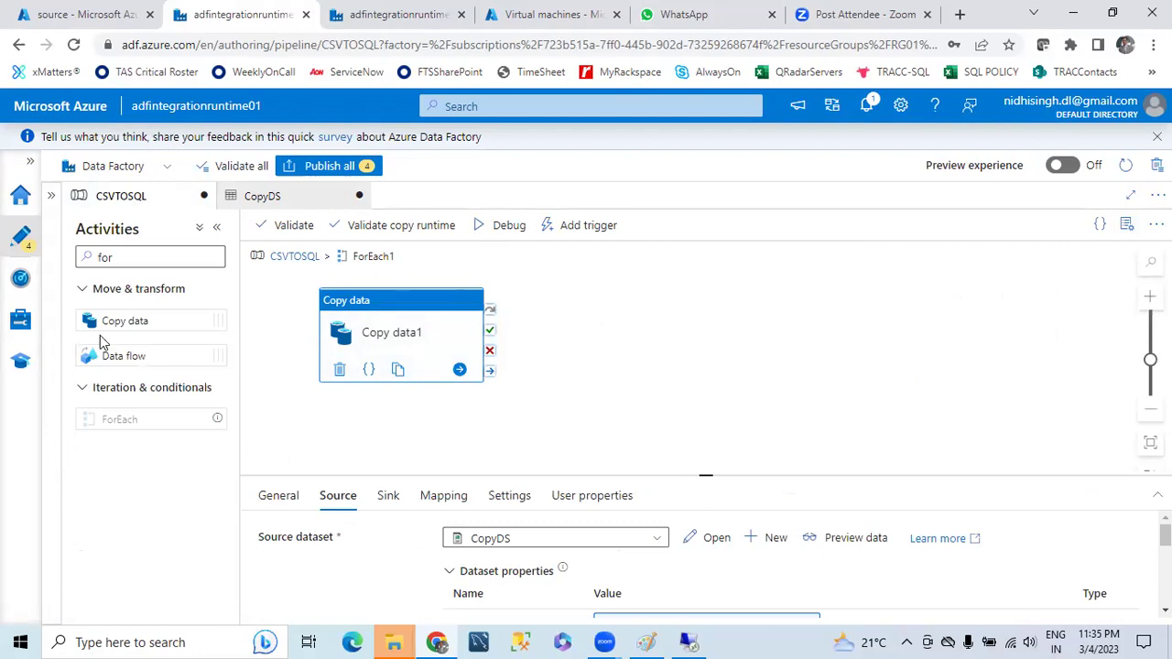
- Add Copy data2 inside ForEach1, running after Copy data1 succeeds
drag(120, 324, 606, 332)
click(469, 352)
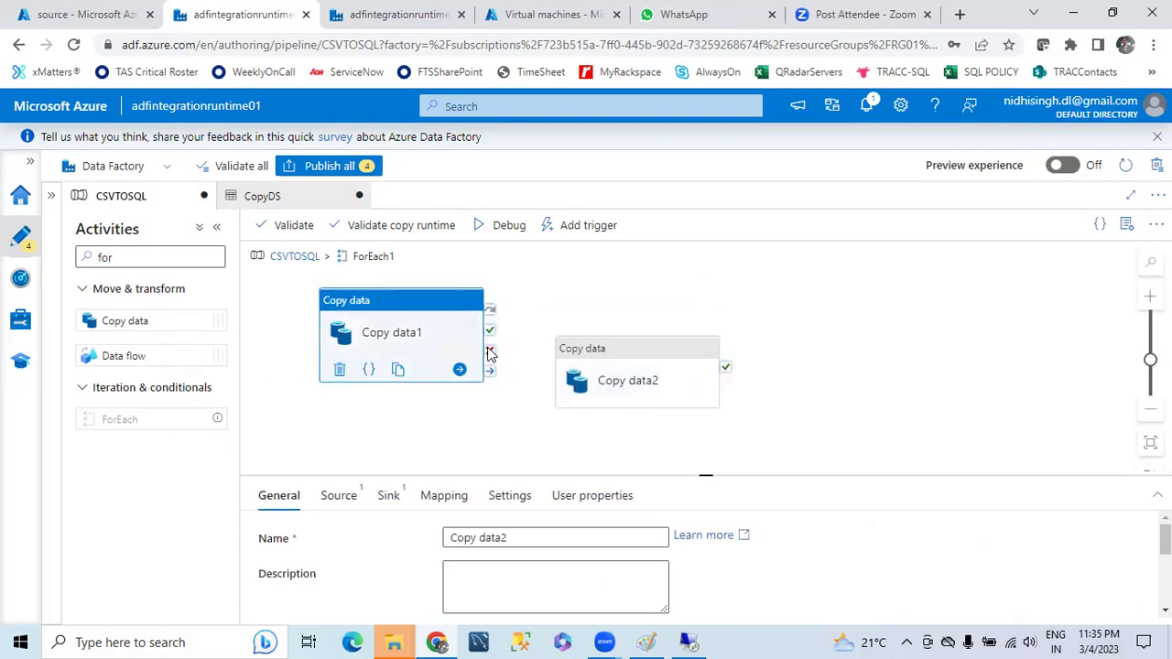
drag(490, 330, 623, 353)
- Start creating a new source dataset for Copy data2
click(622, 339)
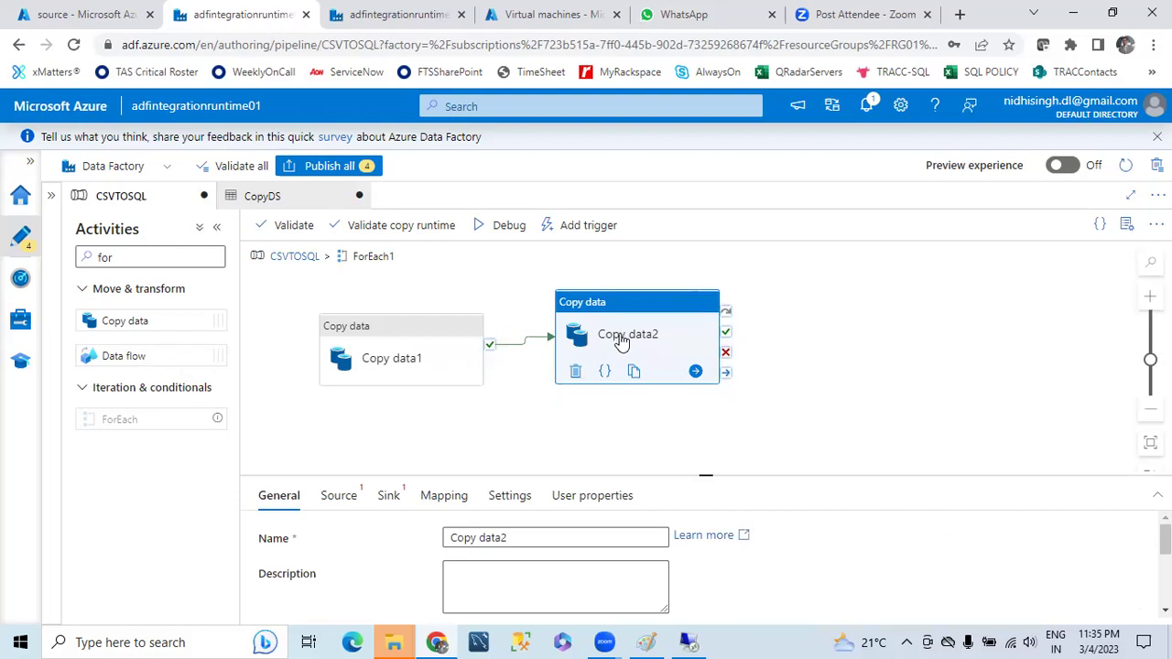
click(343, 499)
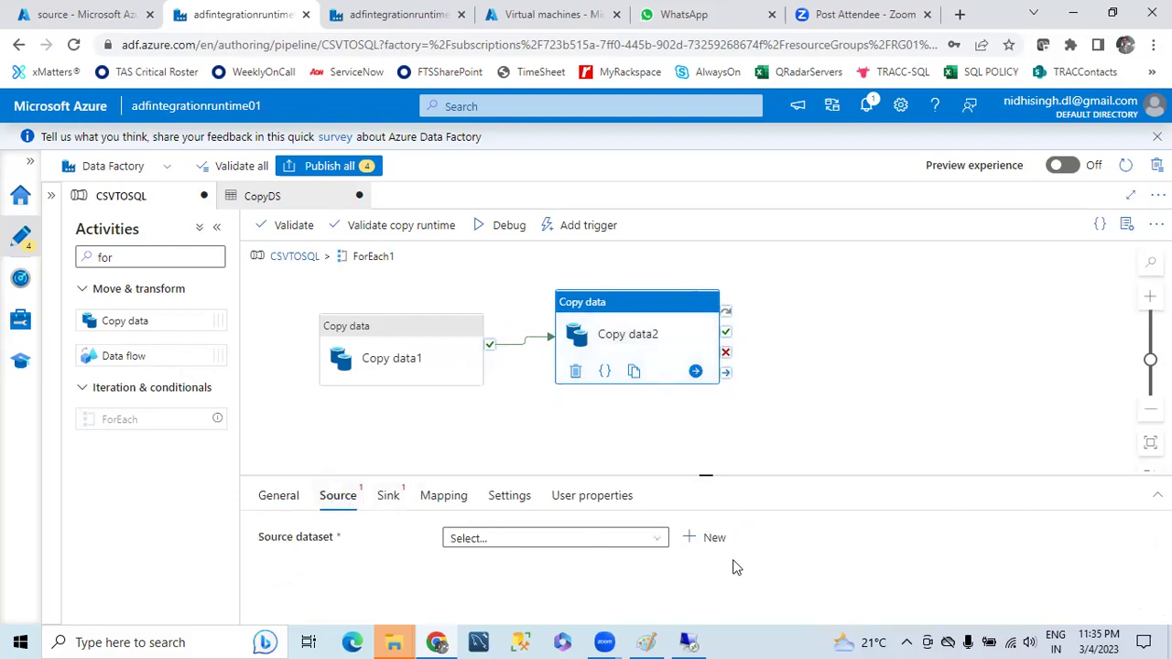
click(705, 539)
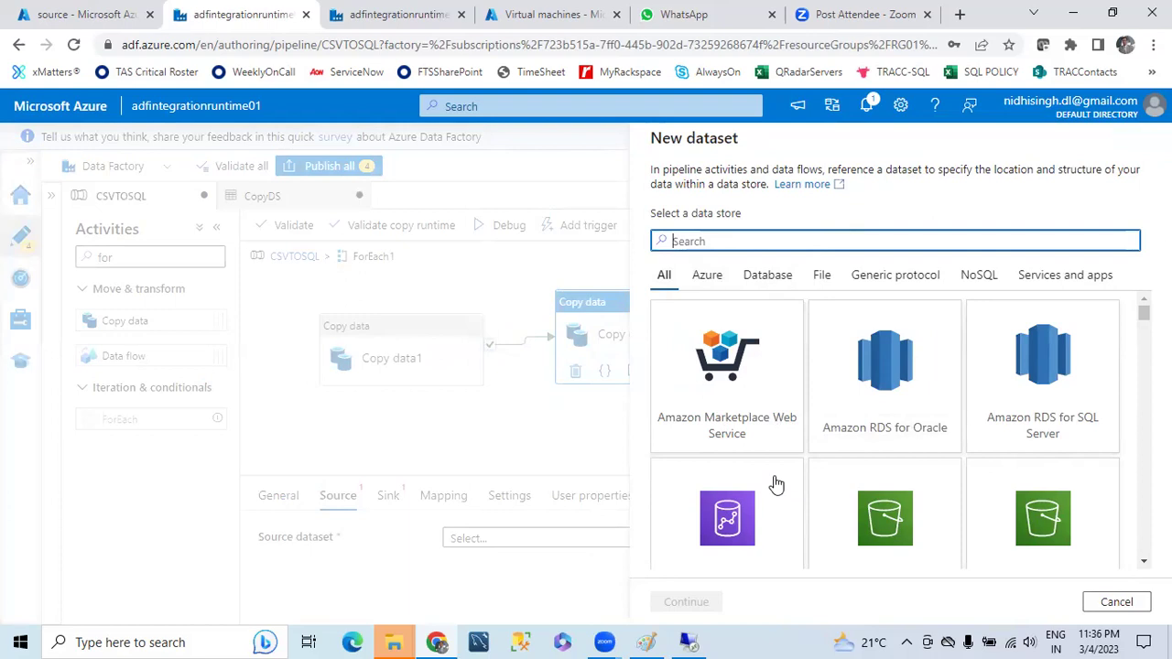
- Pick Azure Blob Storage in the New dataset wizard, then cancel the wizard
scroll(775, 484, down, 2)
click(841, 529)
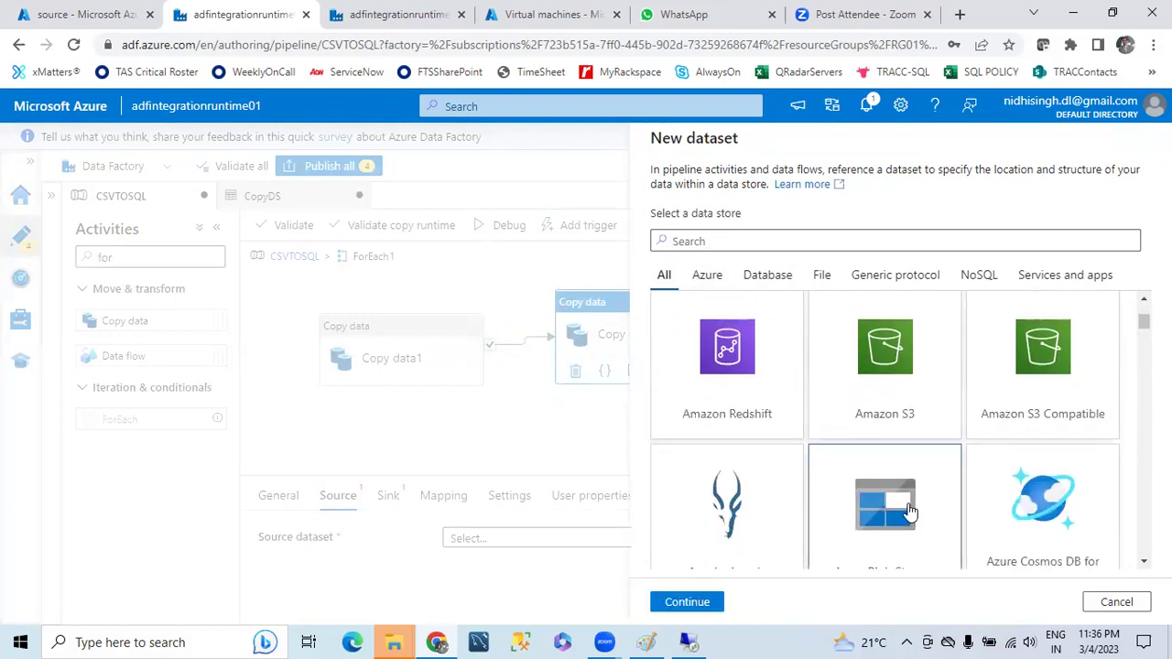
scroll(843, 505, down, 2)
click(696, 597)
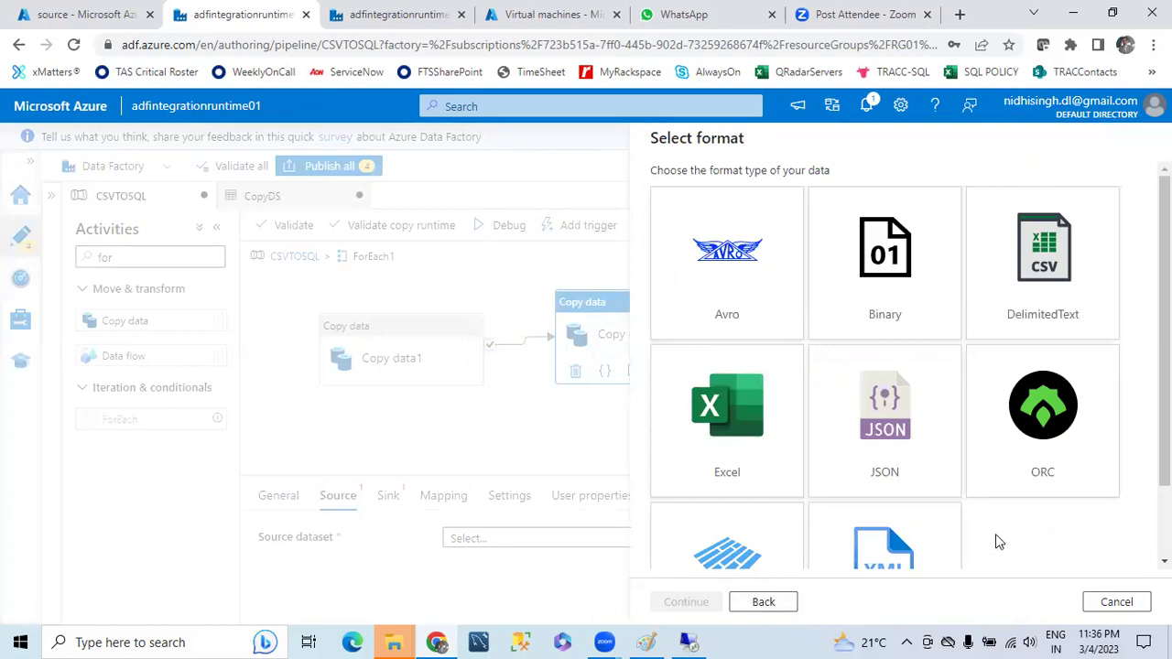
scroll(982, 527, down, 2)
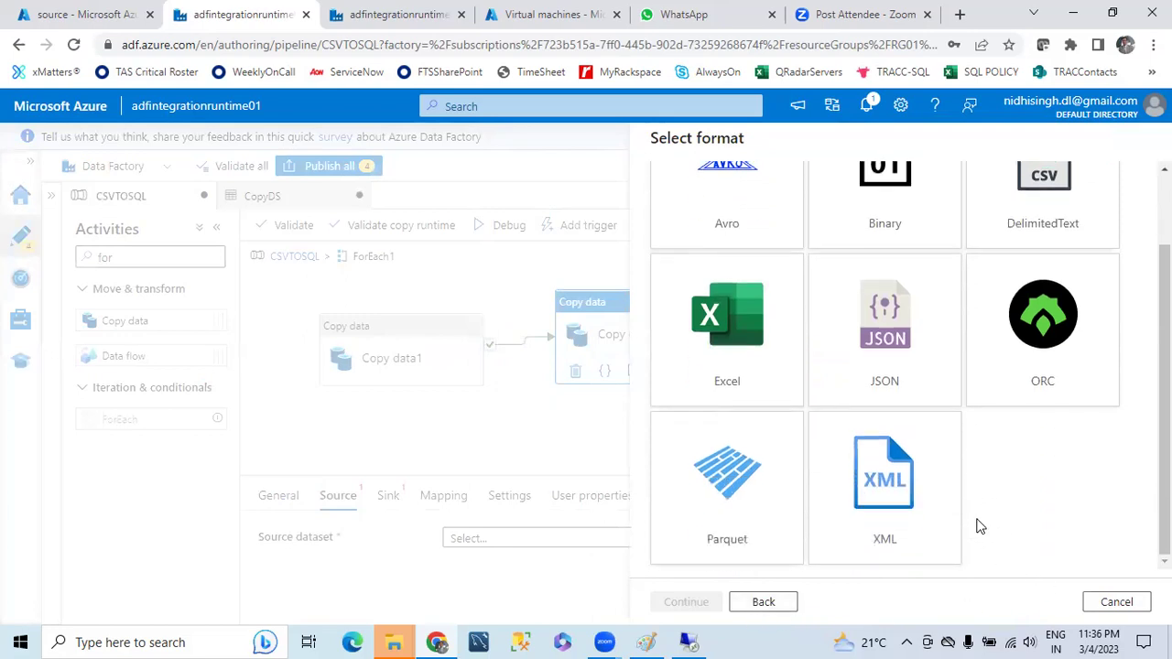
scroll(949, 440, up, 2)
scroll(934, 393, down, 2)
click(1116, 603)
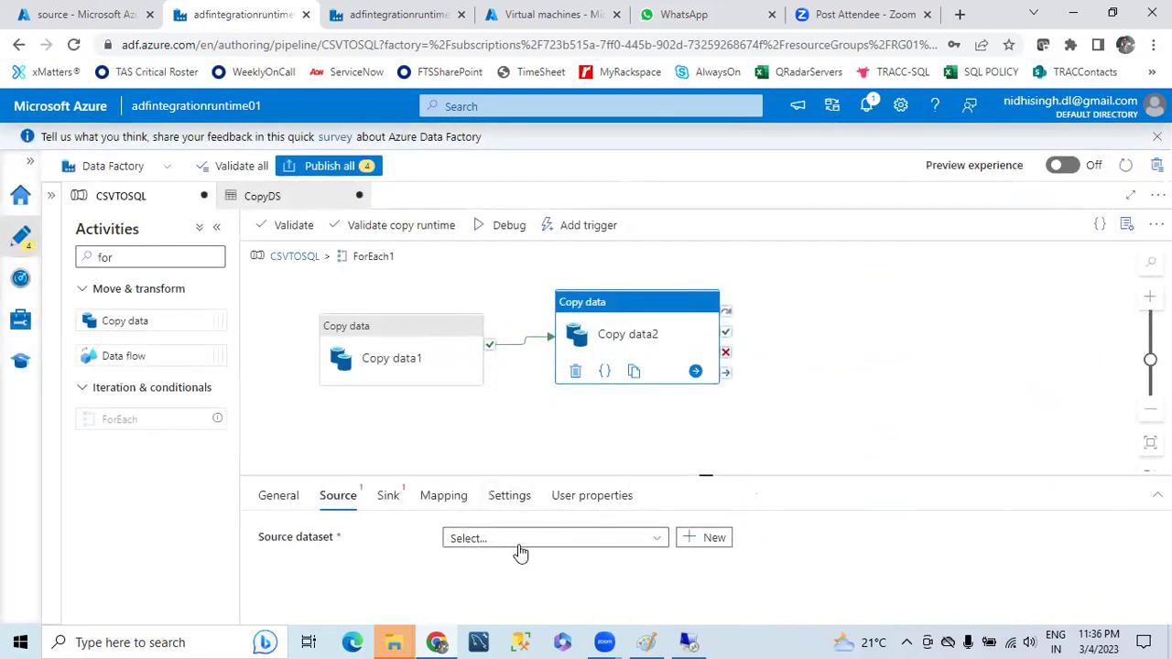
click(581, 541)
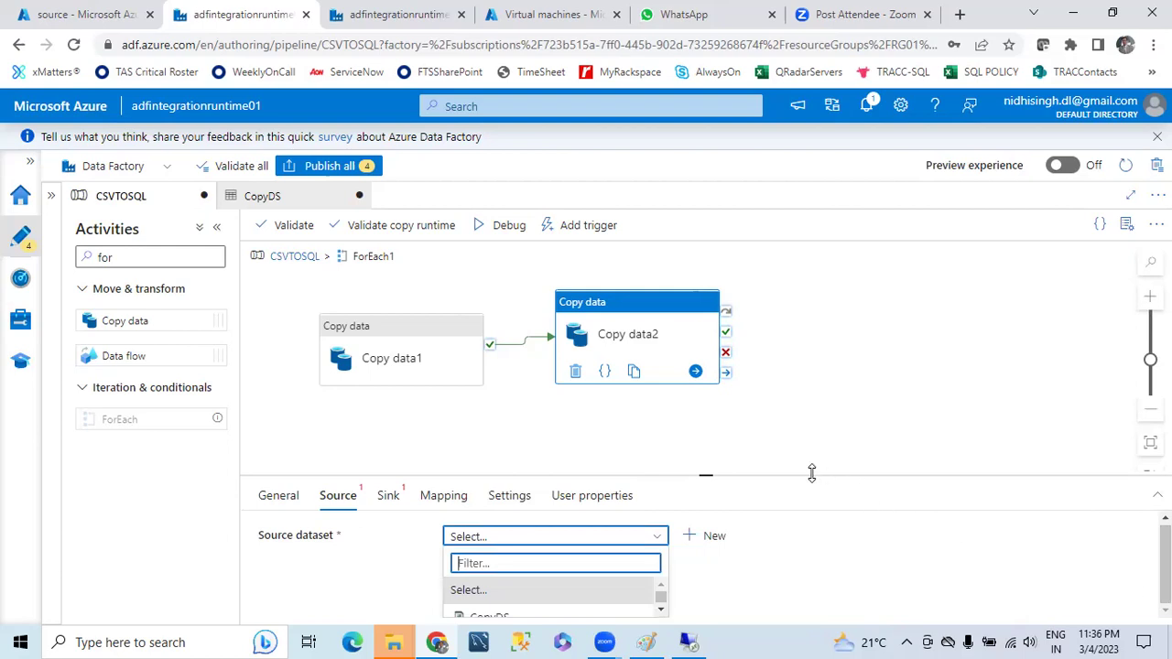
drag(706, 474, 675, 298)
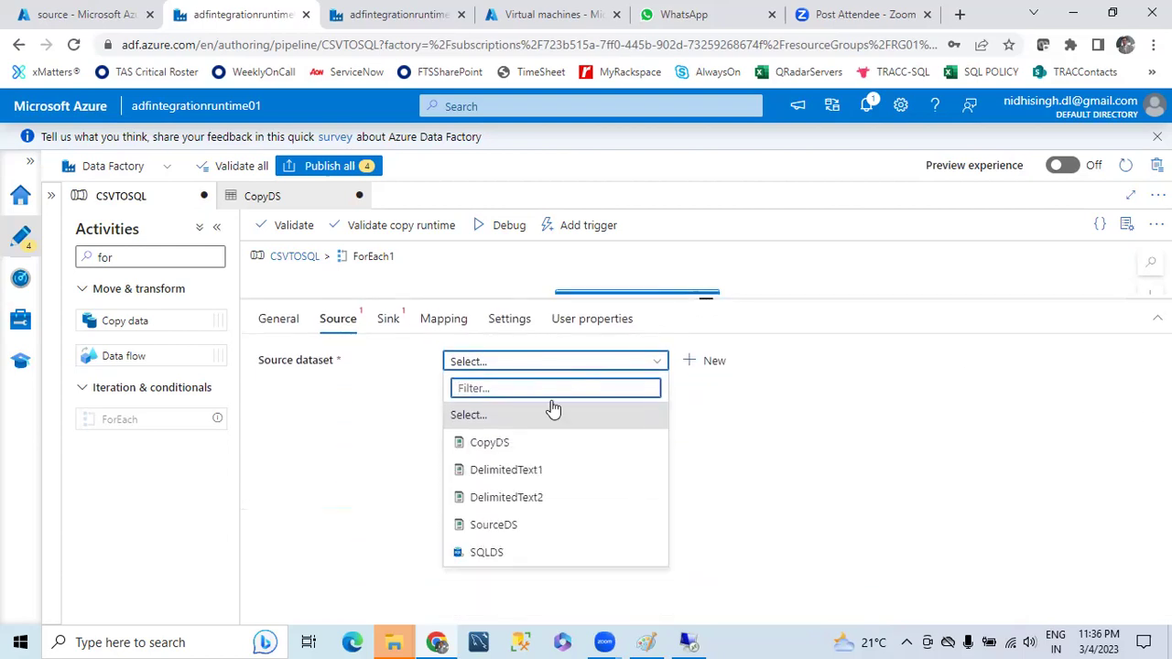
click(487, 444)
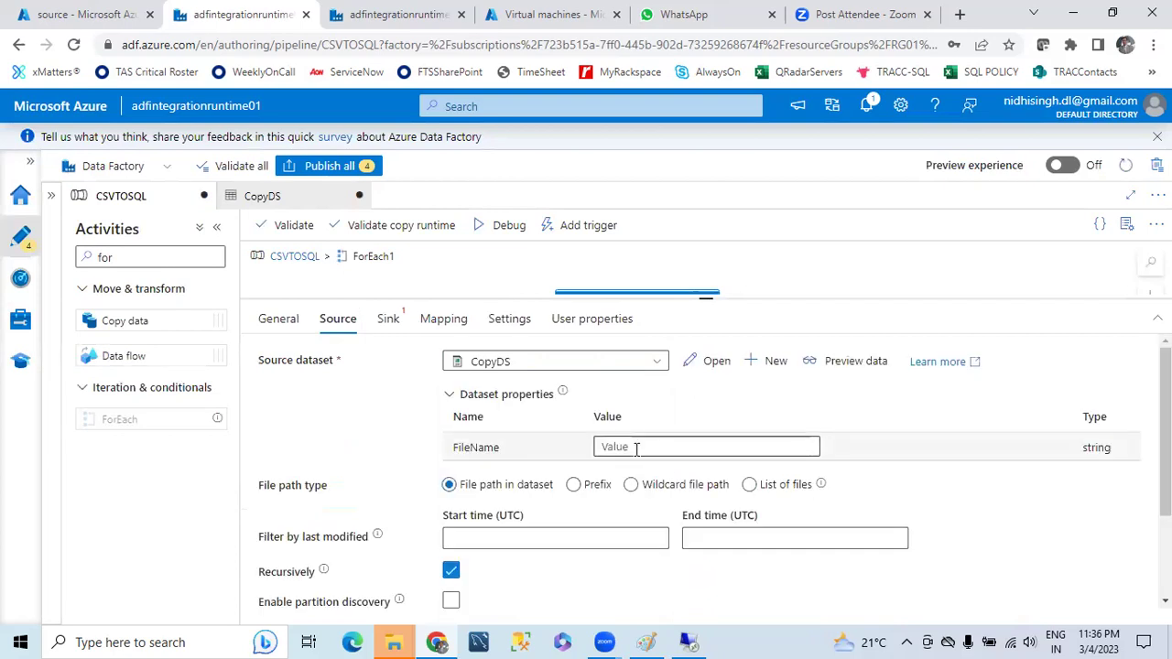
click(637, 446)
click(647, 465)
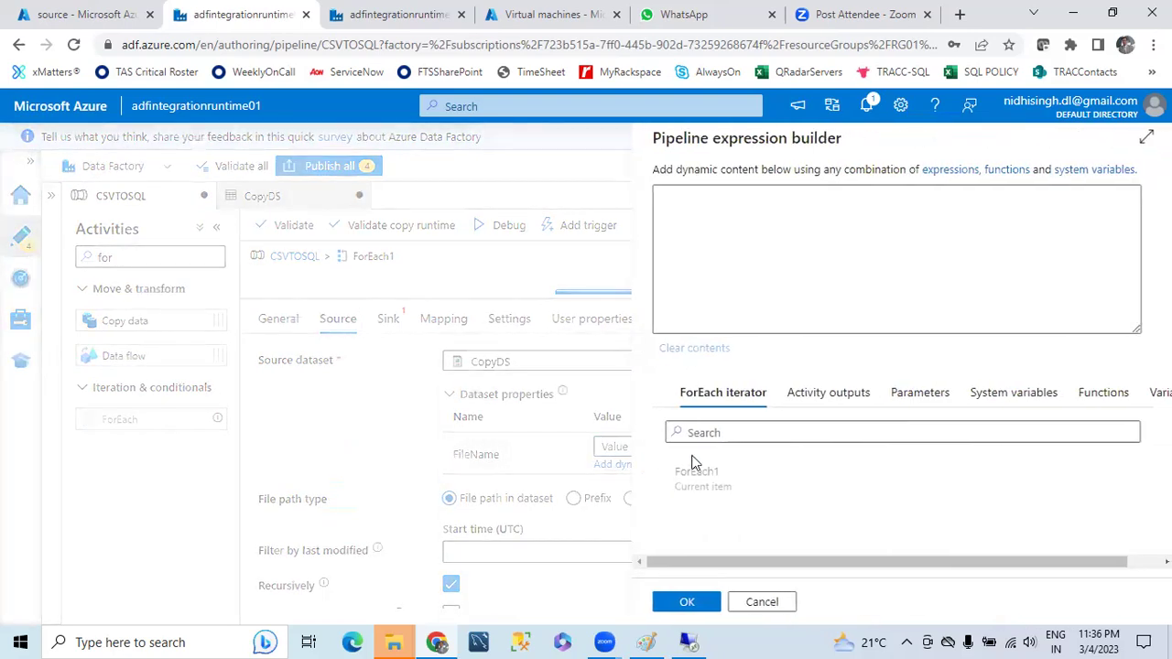
click(698, 476)
click(729, 205)
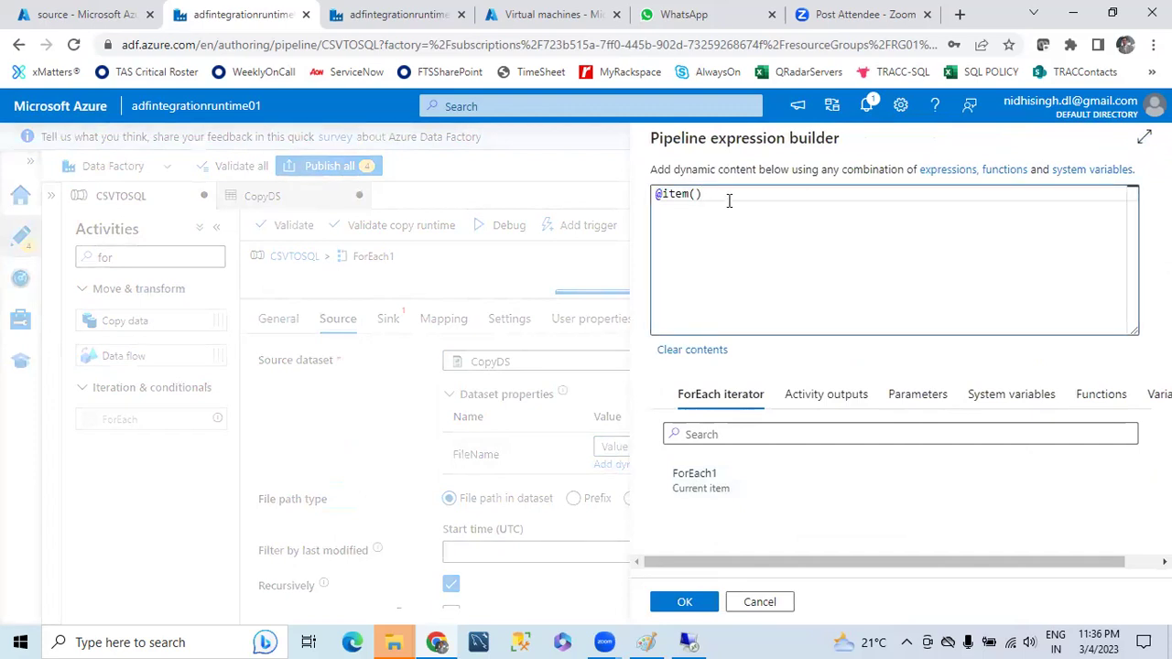
text(.name)
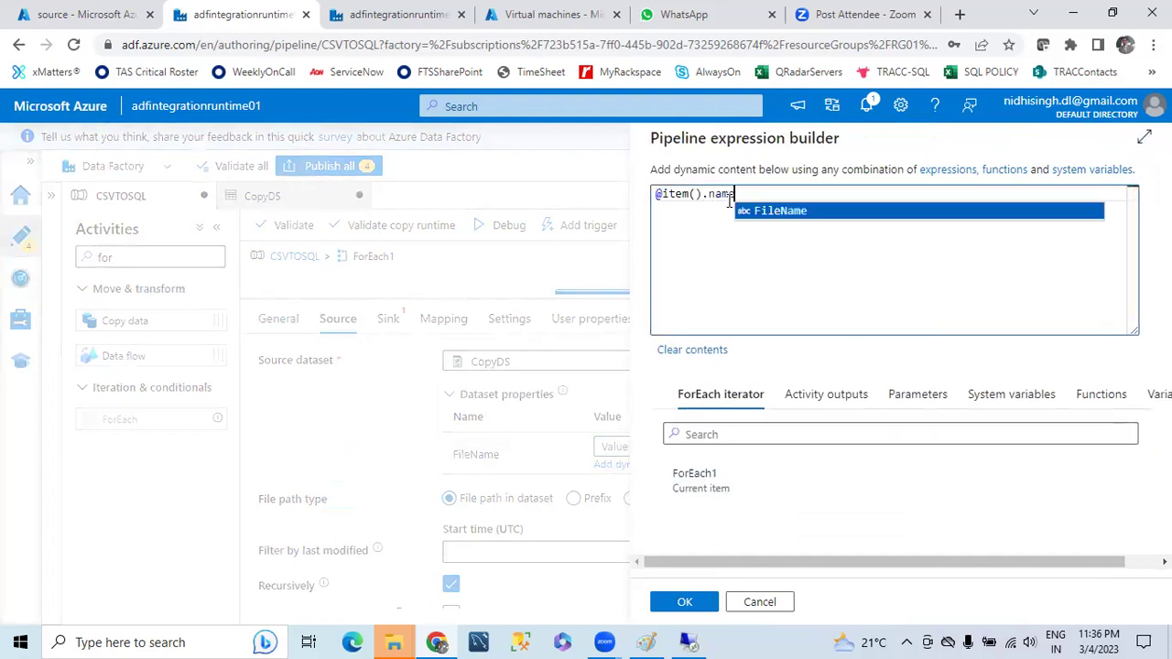
click(682, 603)
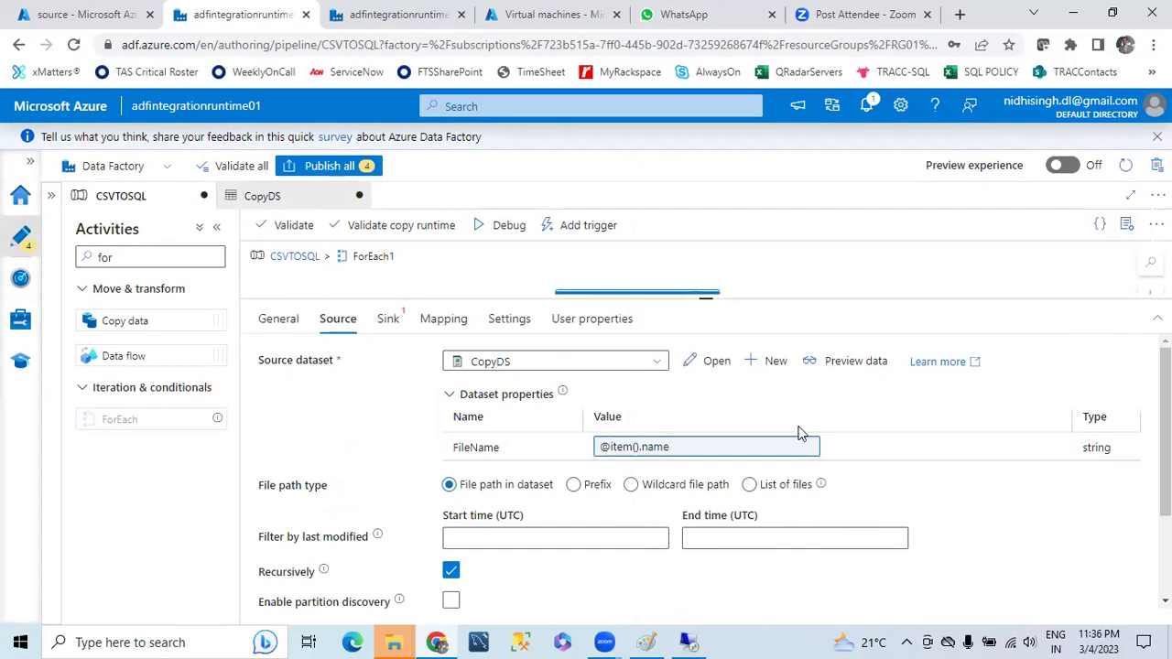
- Review CopyDS's connection file path, then return to Copy data2 in CSVTOSQL
click(714, 366)
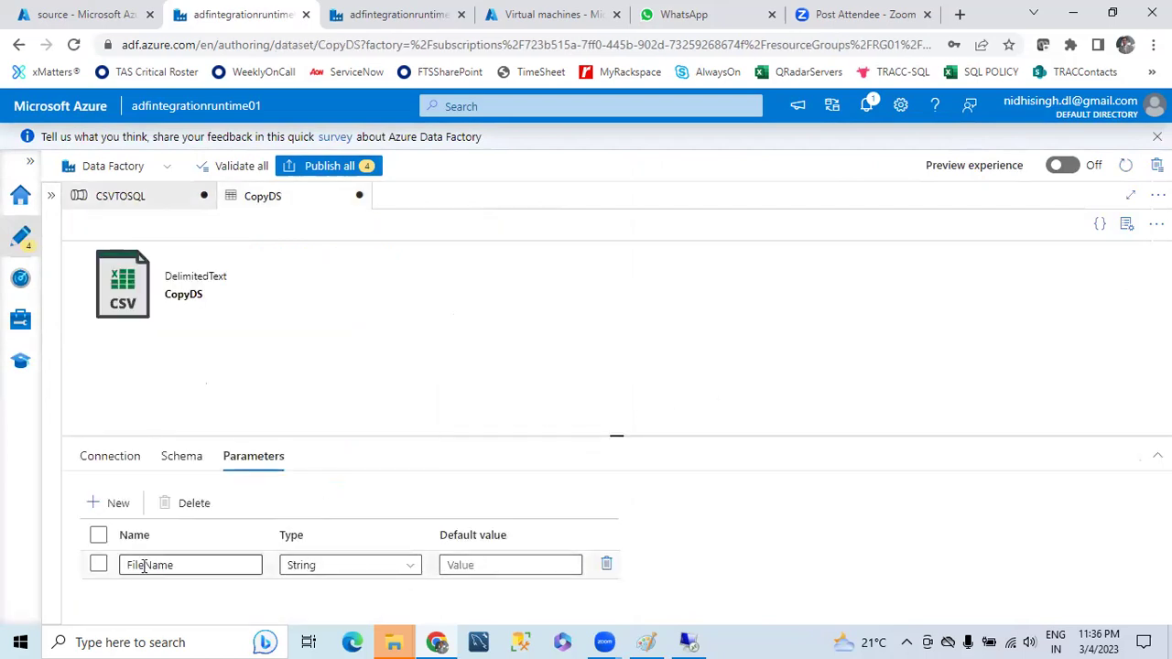
click(105, 458)
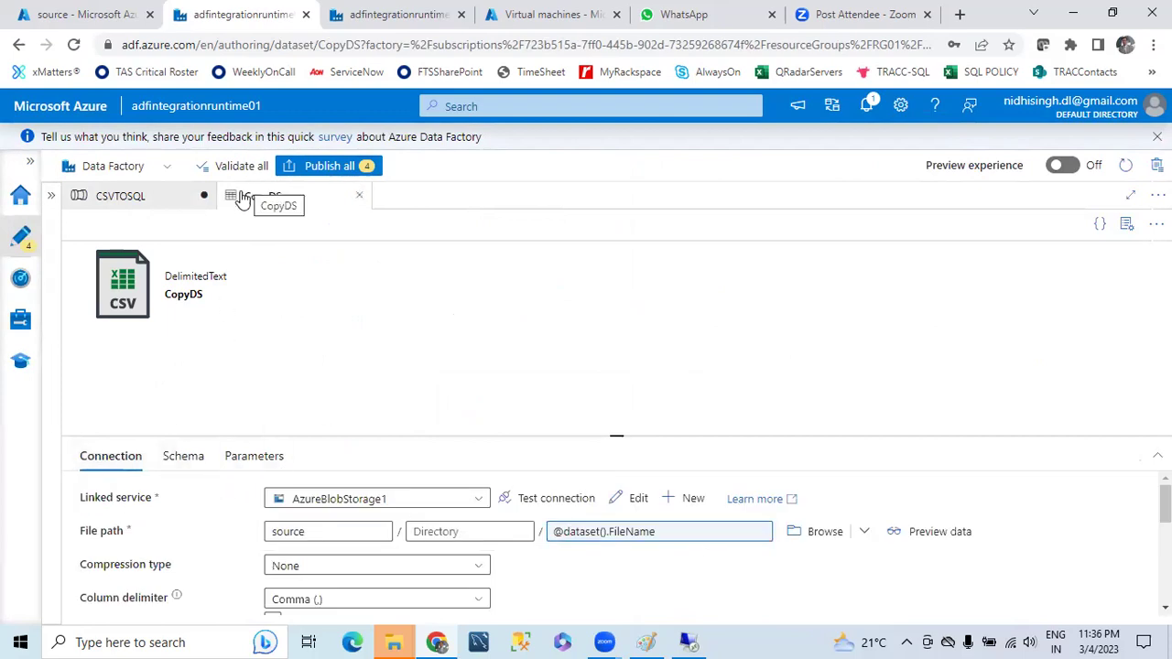
click(119, 200)
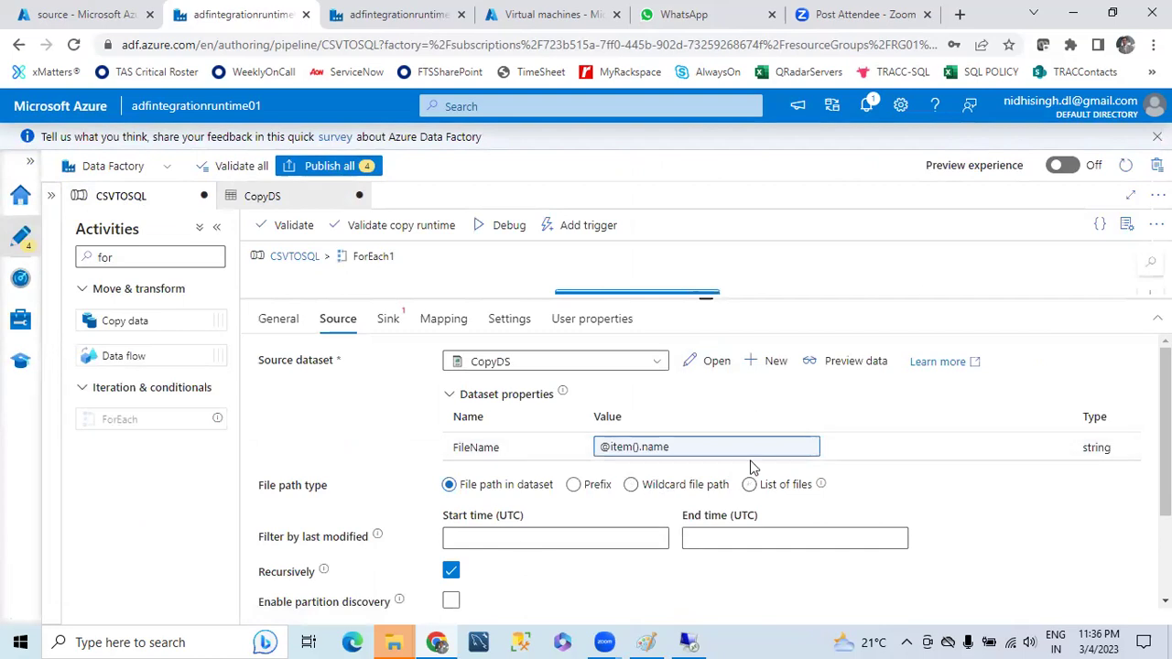
click(386, 327)
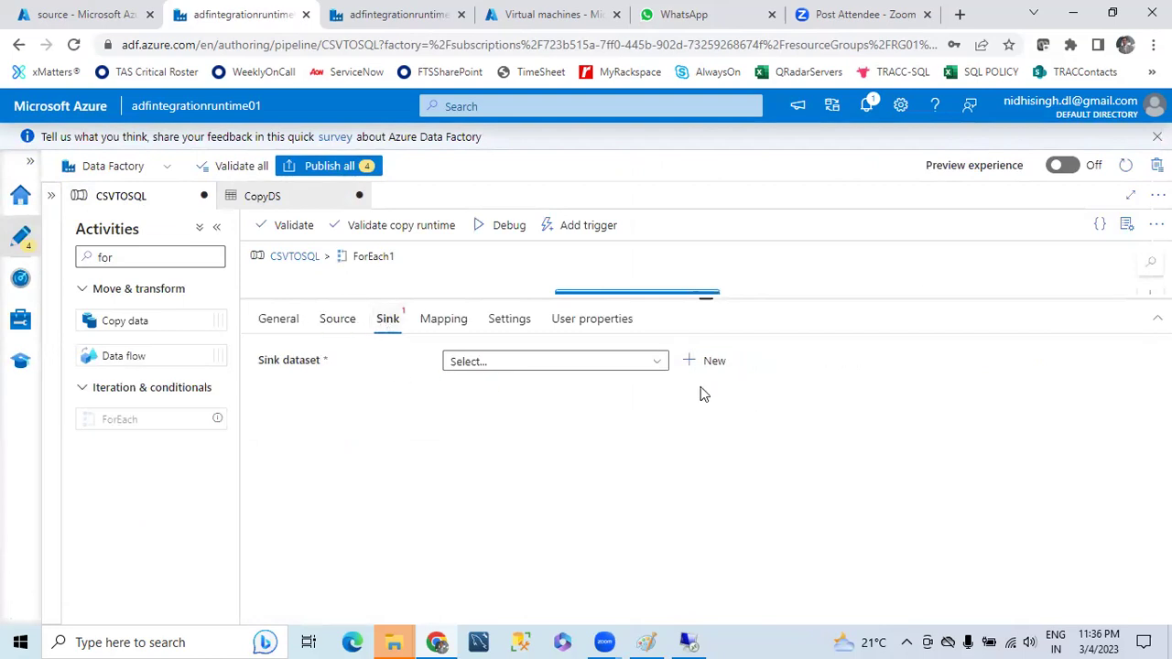
- Create a new Azure Blob Storage DelimitedText sink dataset named TargetDS
click(714, 367)
click(772, 400)
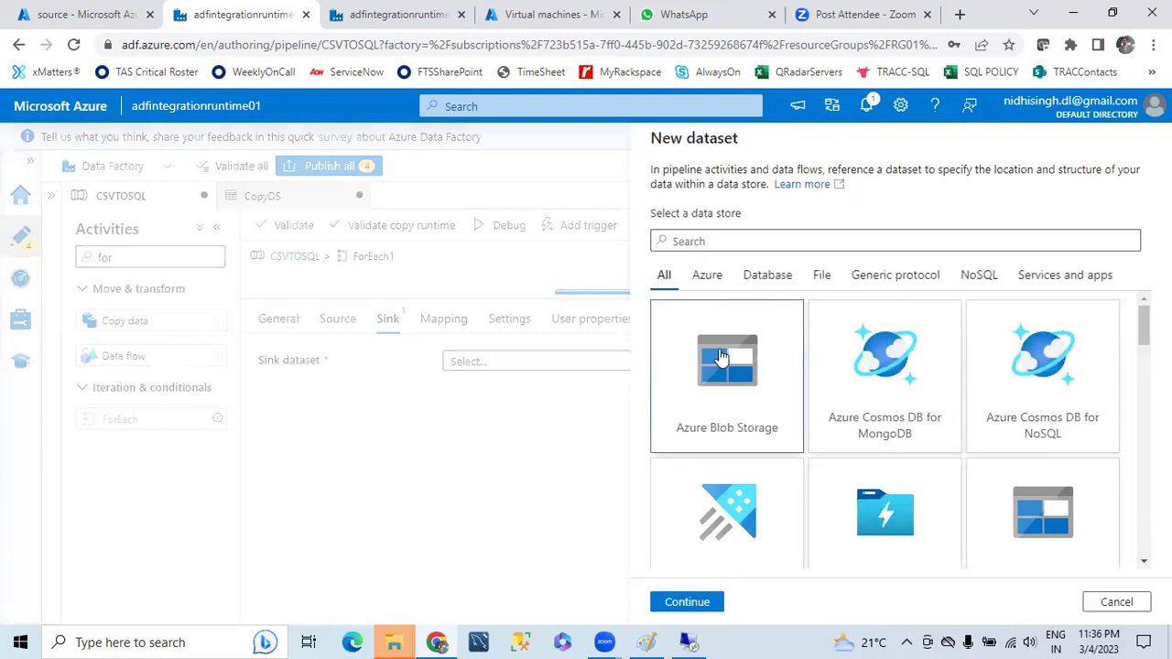
click(687, 600)
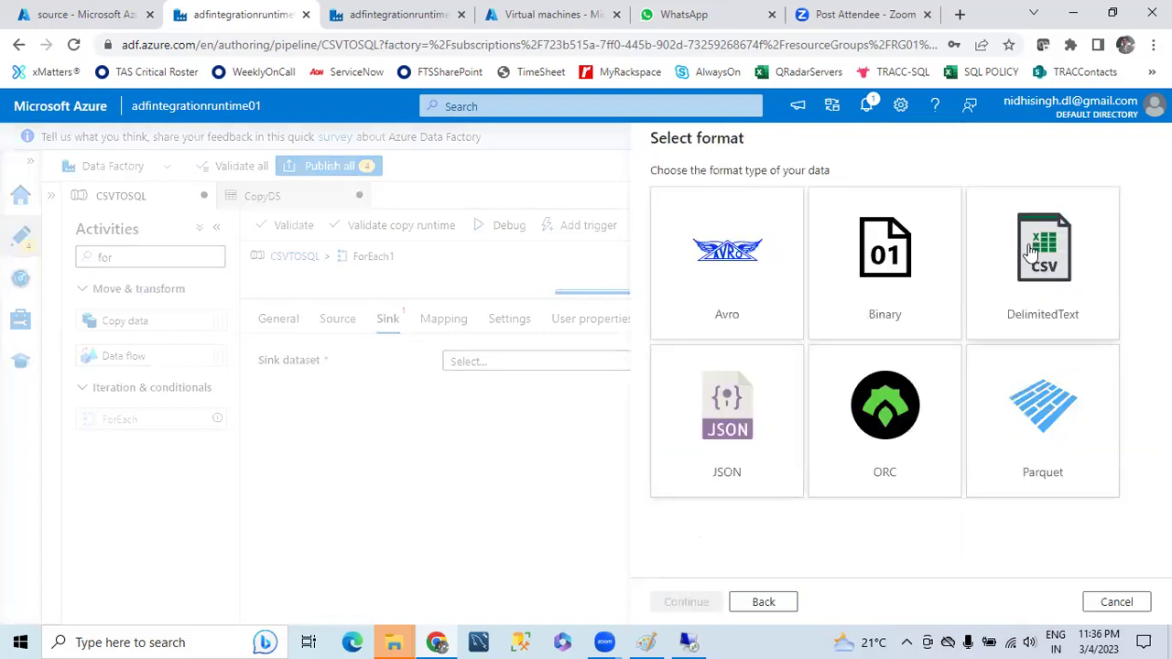
click(1024, 253)
click(689, 606)
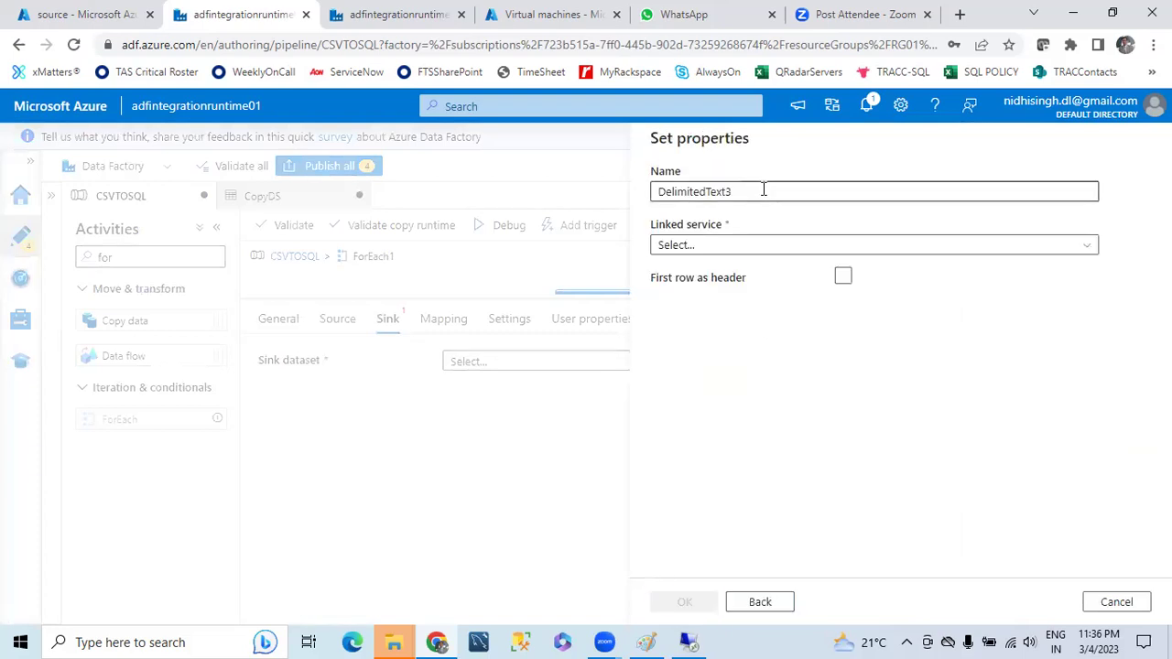
text(Co)
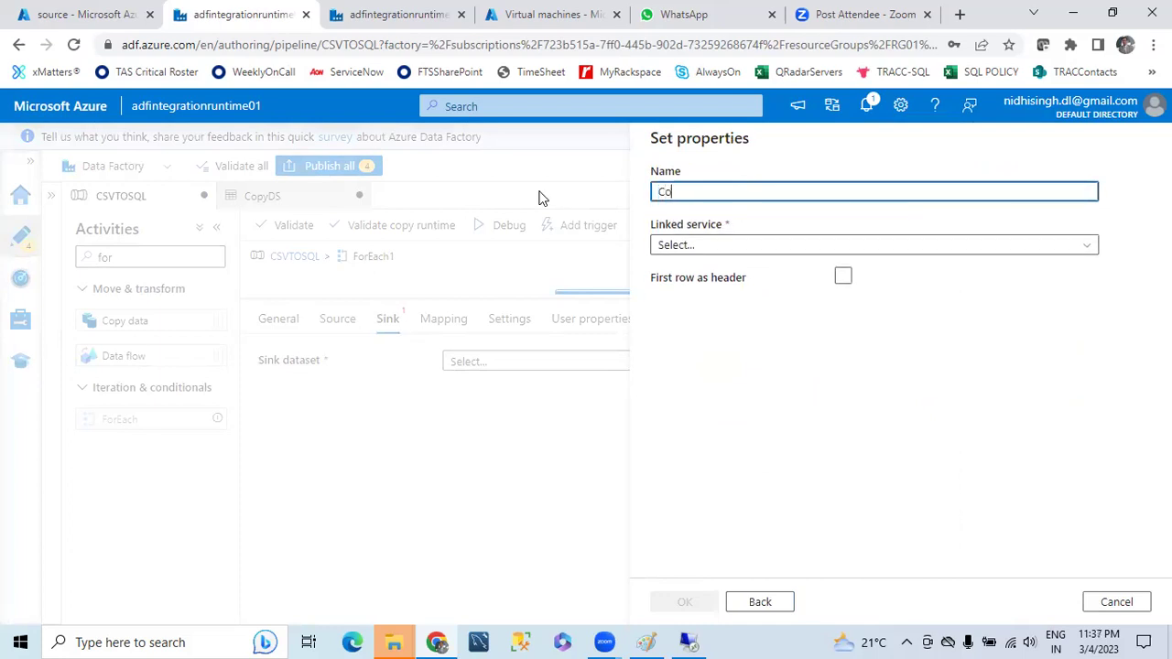
key(BackSpace)
key(BackSpace)
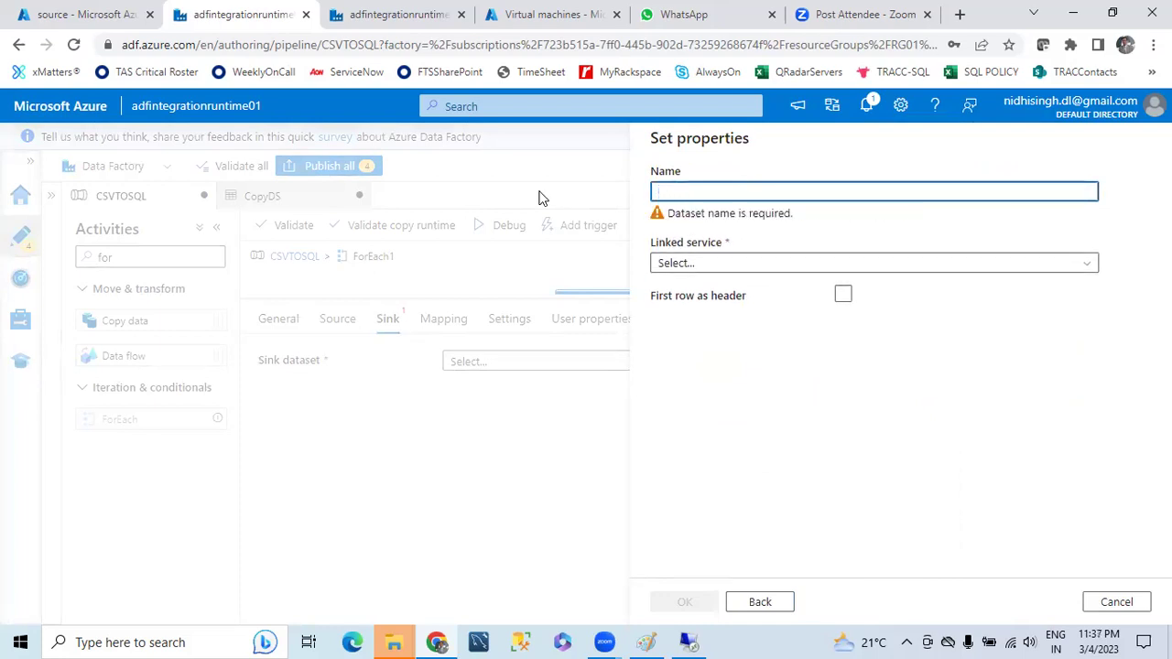
text(TargetDS)
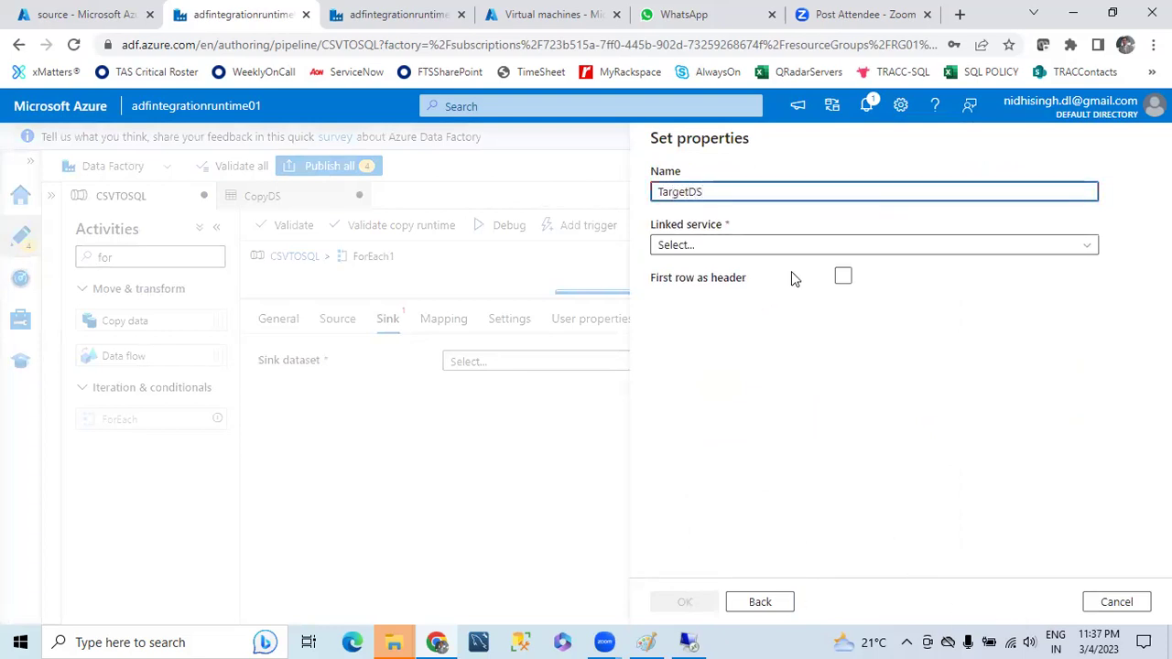
- Link TargetDS to AzureBlobStorage1, container 'processed', with Import schema None
click(772, 247)
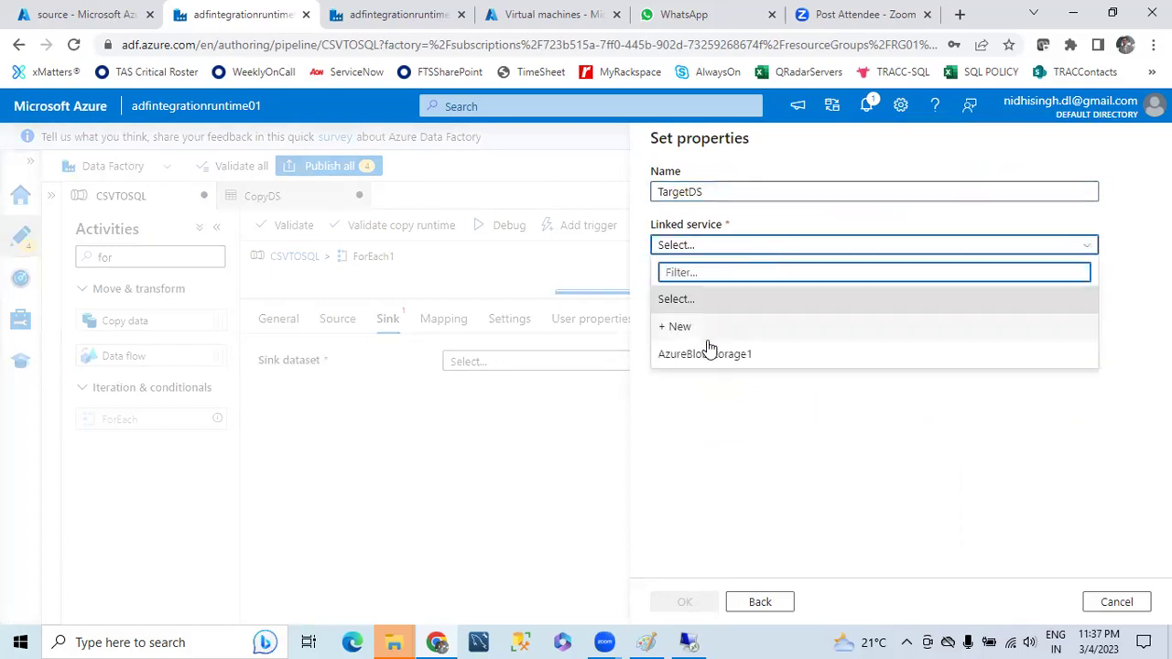
click(708, 353)
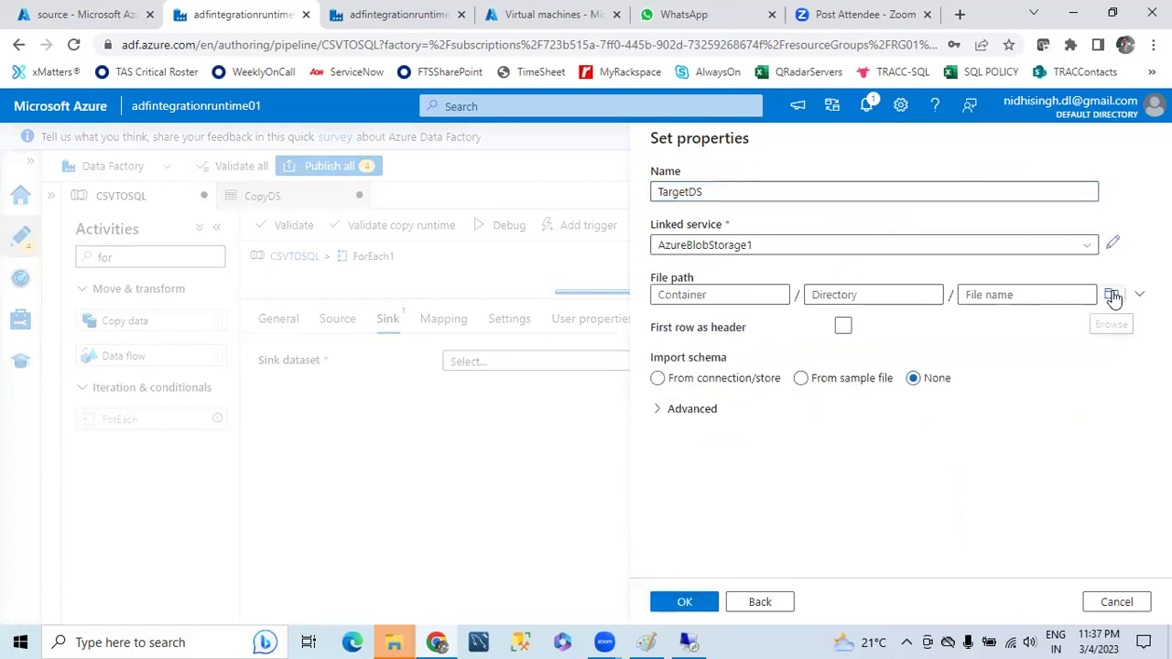
click(1112, 296)
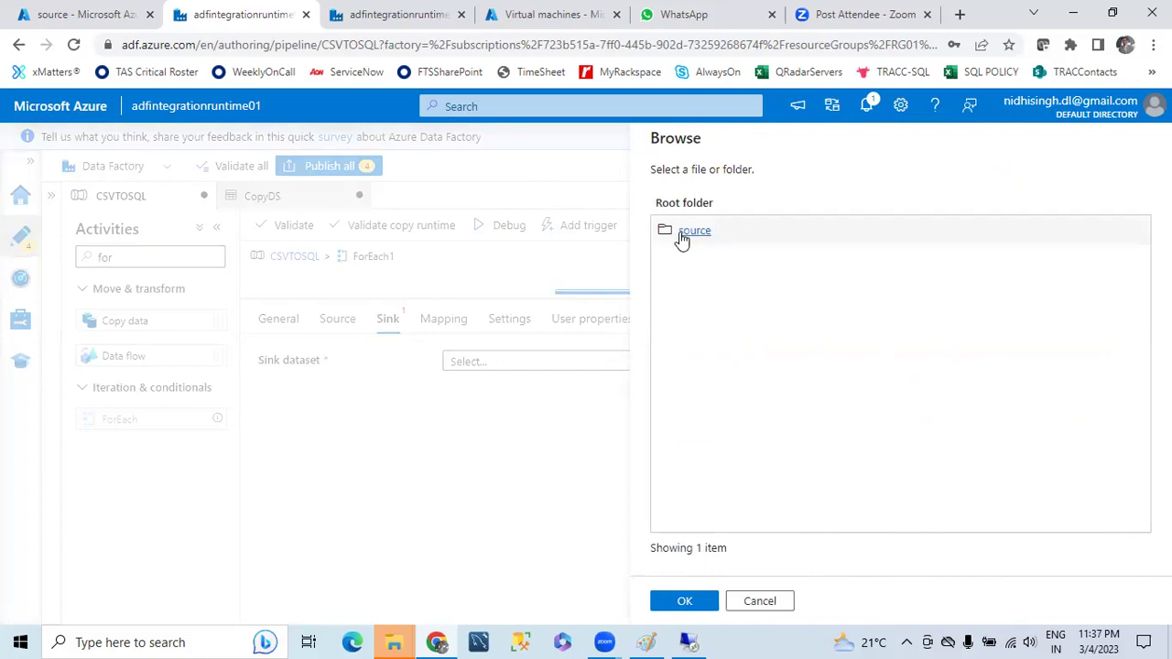
click(683, 236)
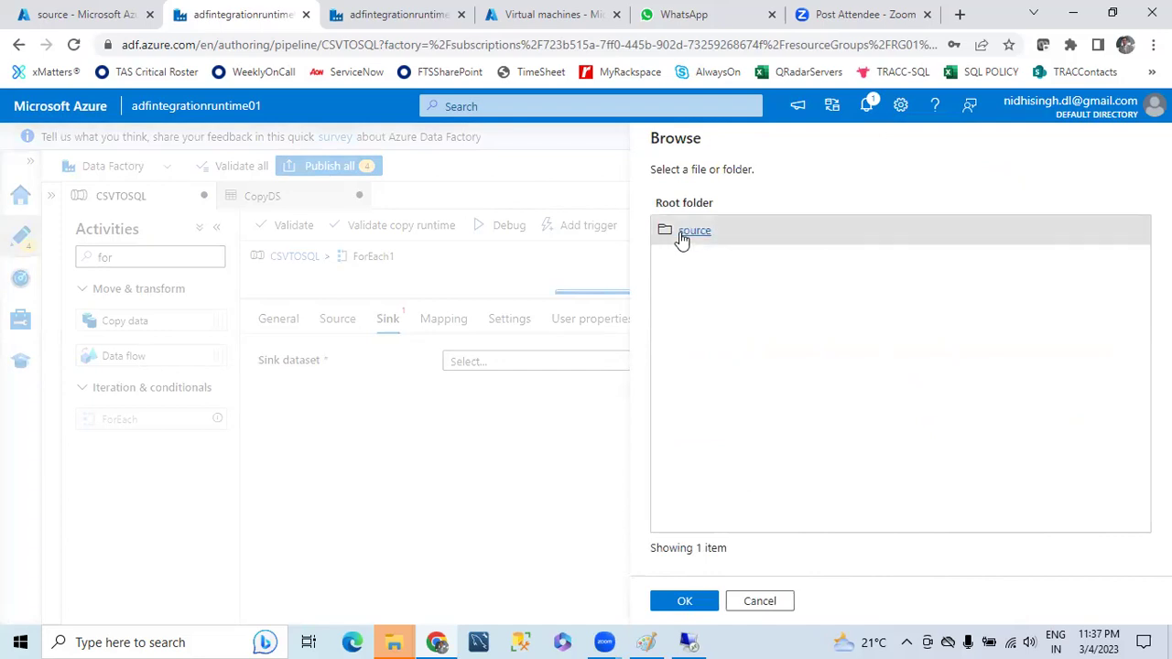
click(749, 605)
click(708, 295)
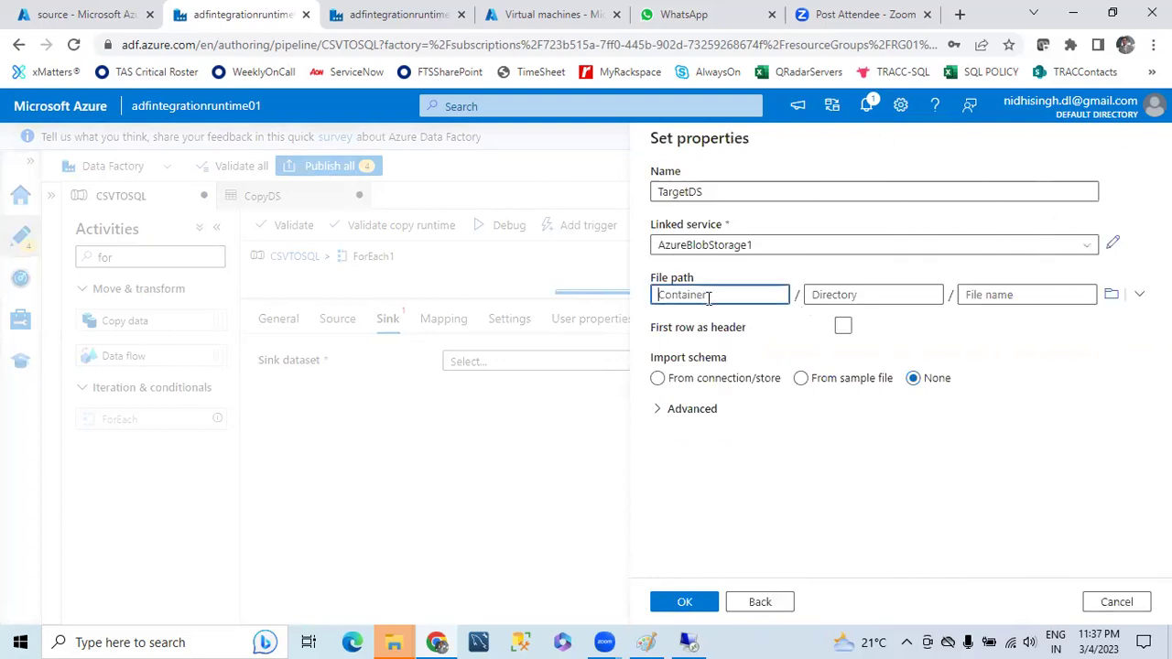
text(processed)
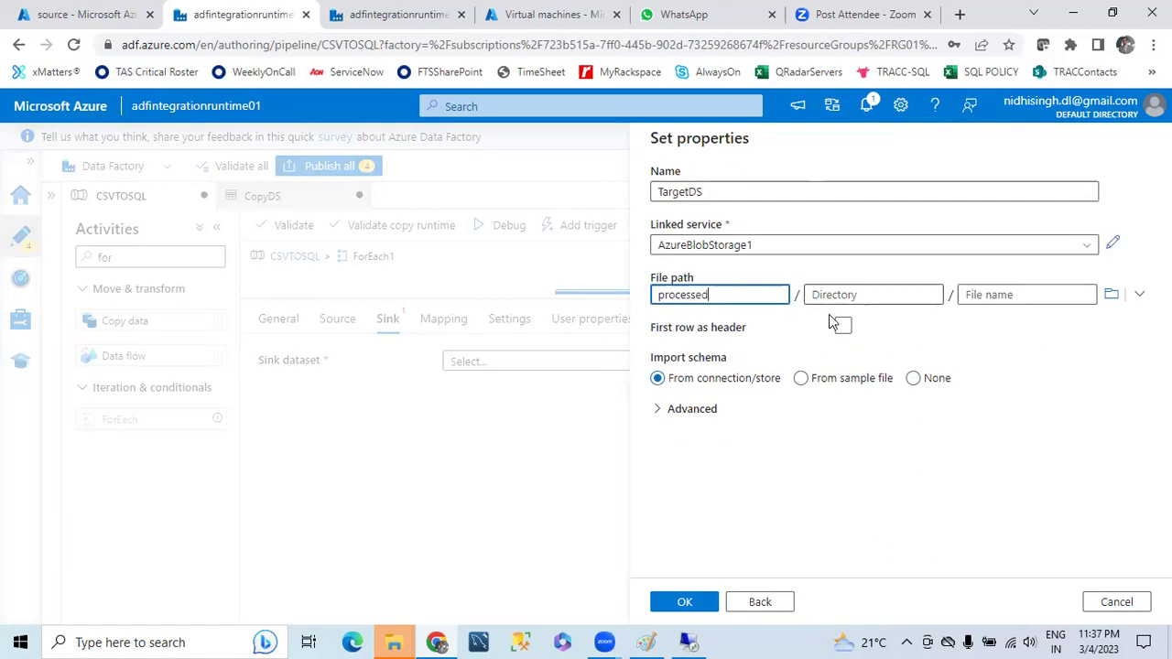
click(914, 379)
click(685, 601)
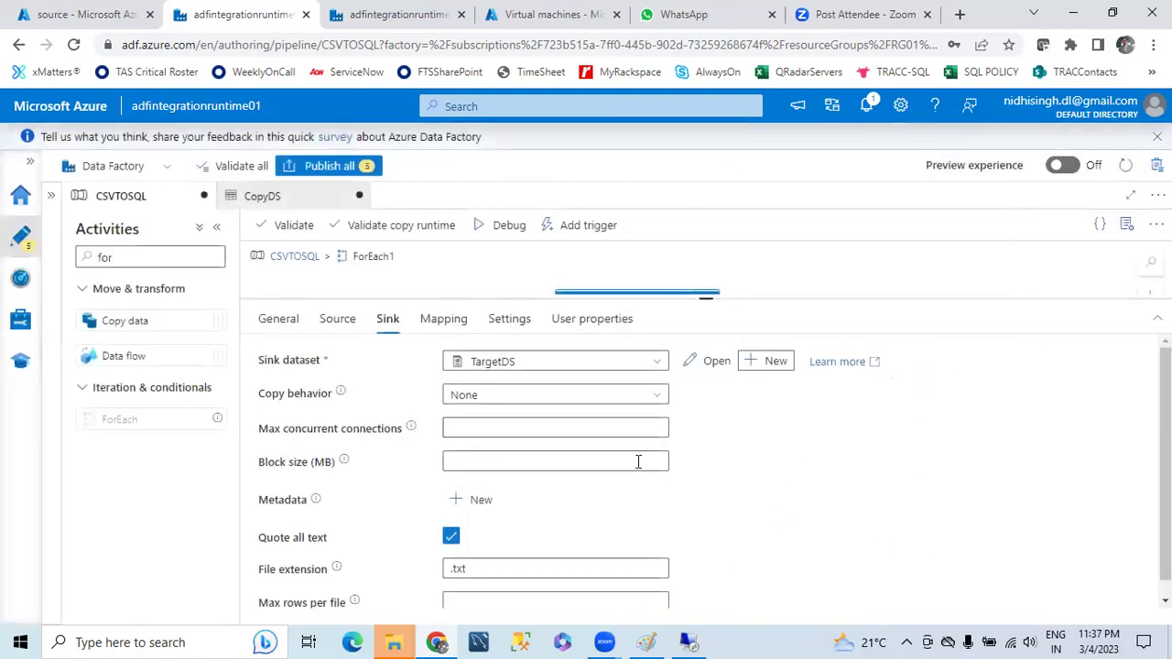
- Open TargetDS and add a String parameter named FileName
click(715, 362)
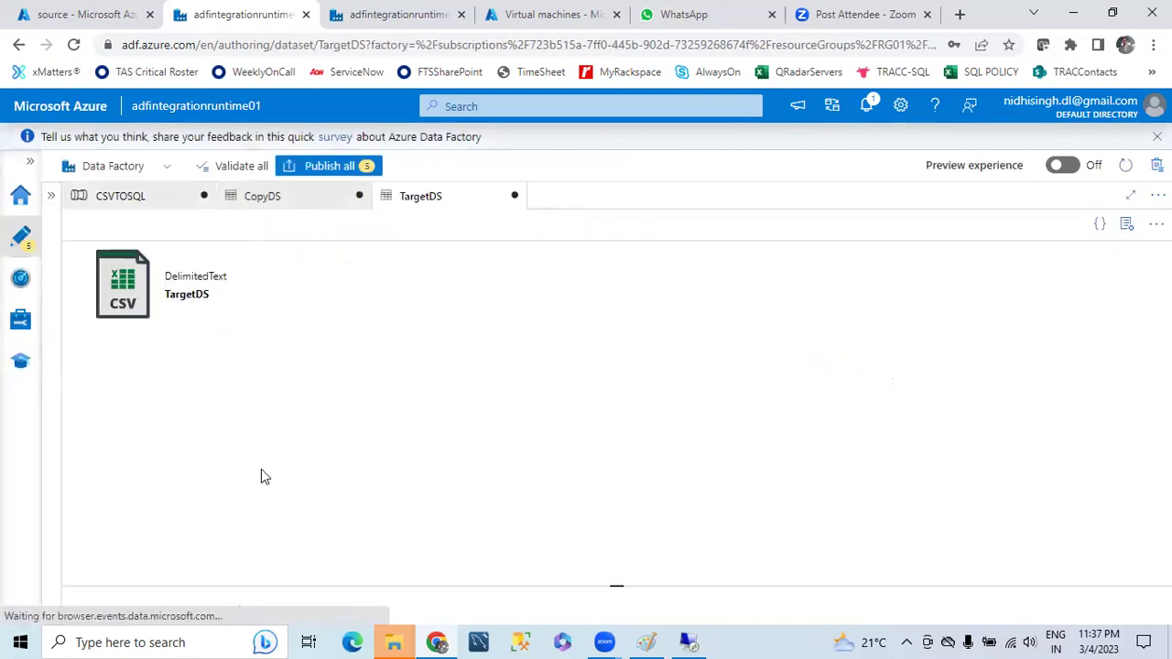
drag(482, 583, 450, 327)
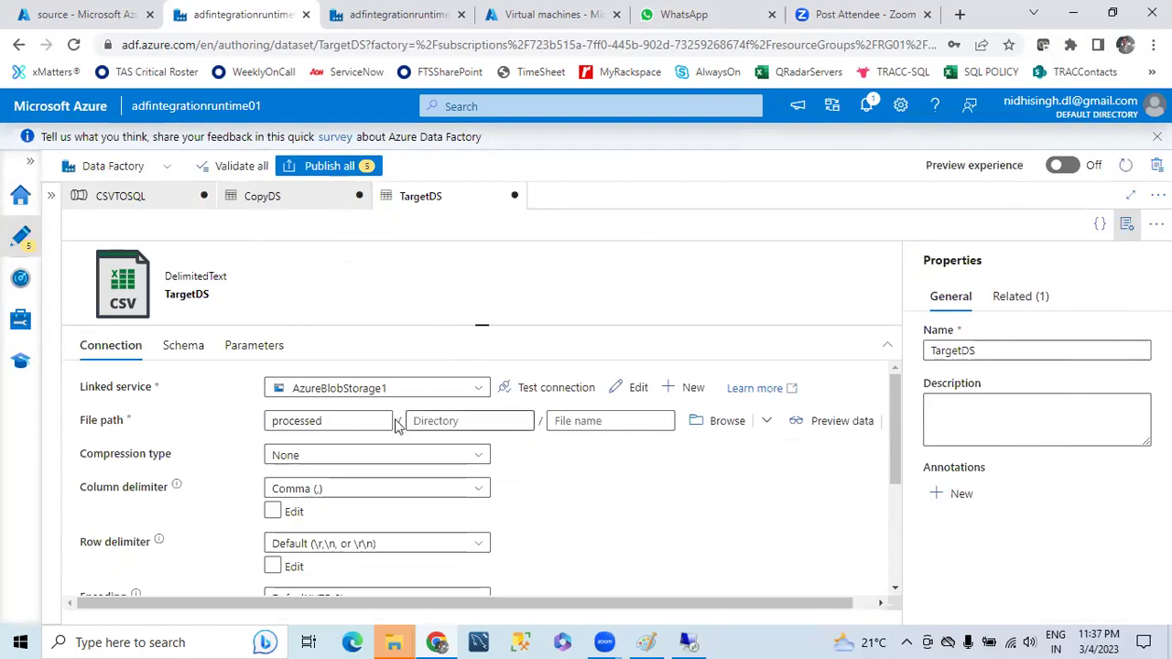
double_click(332, 421)
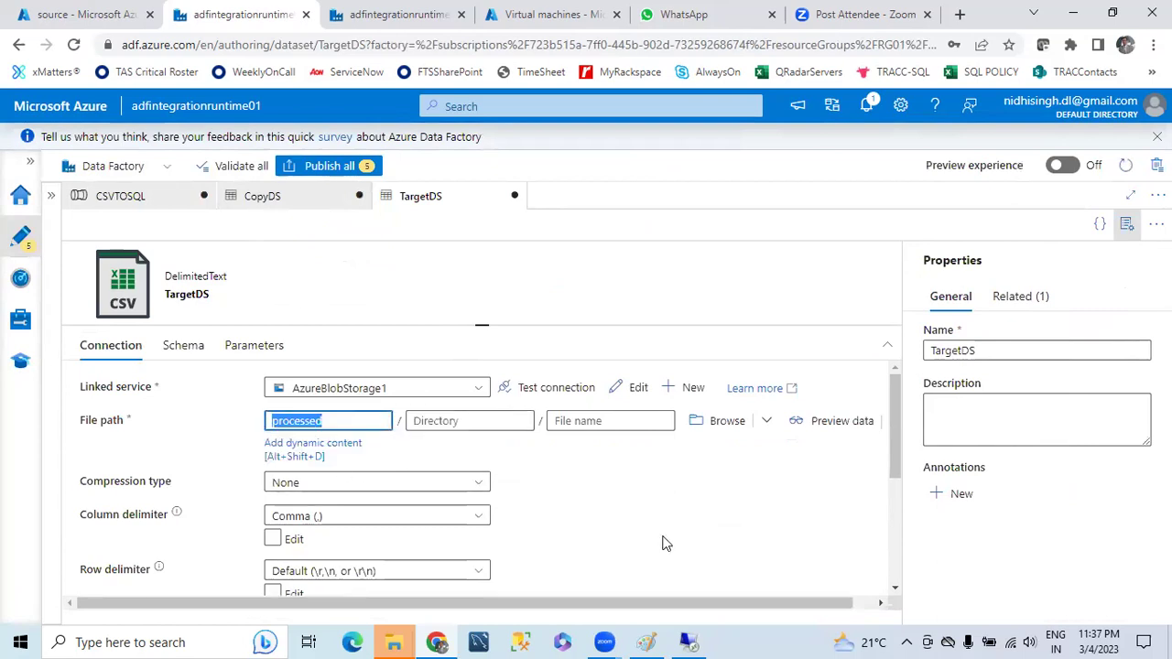
click(666, 542)
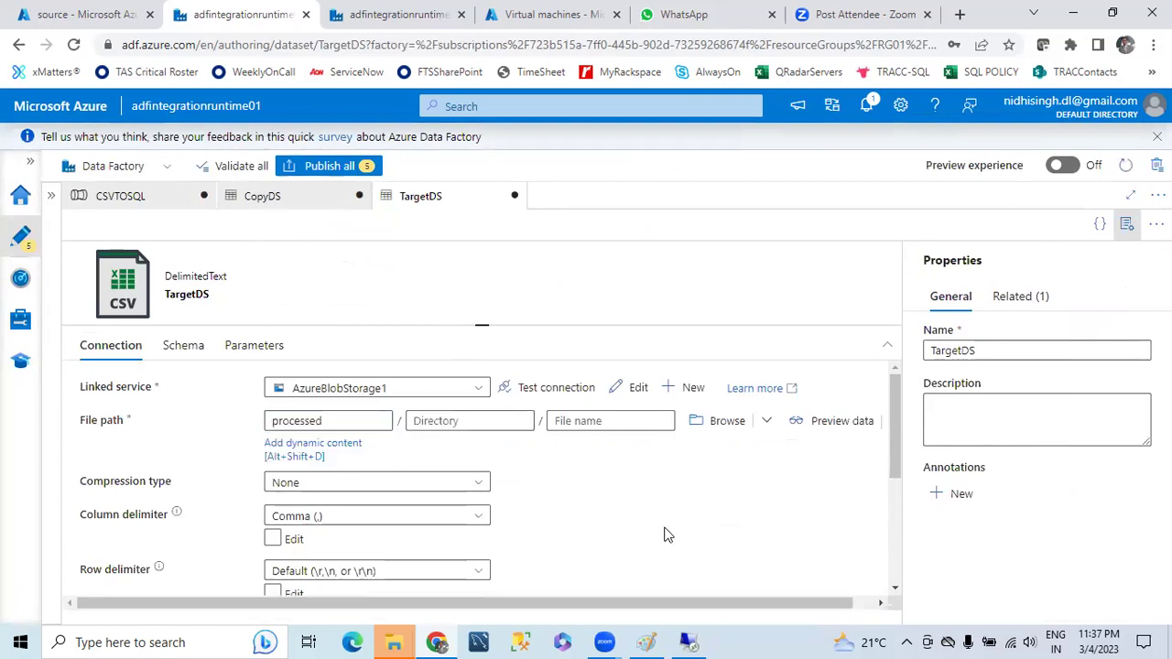
click(254, 346)
click(116, 392)
click(220, 454)
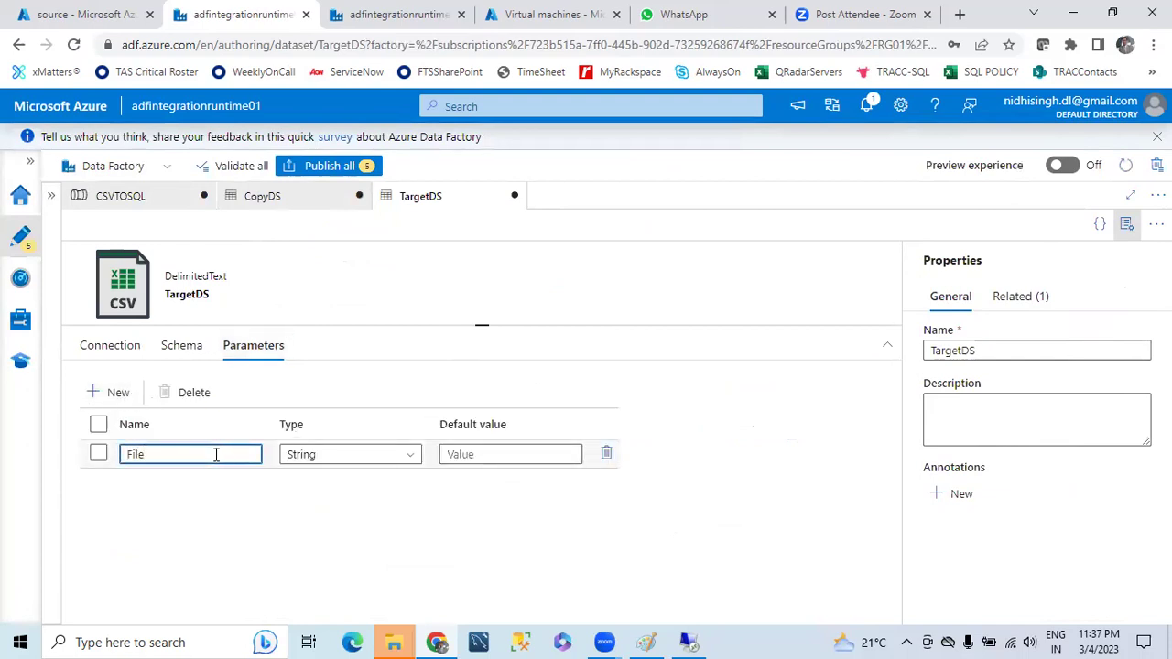
click(108, 345)
click(609, 422)
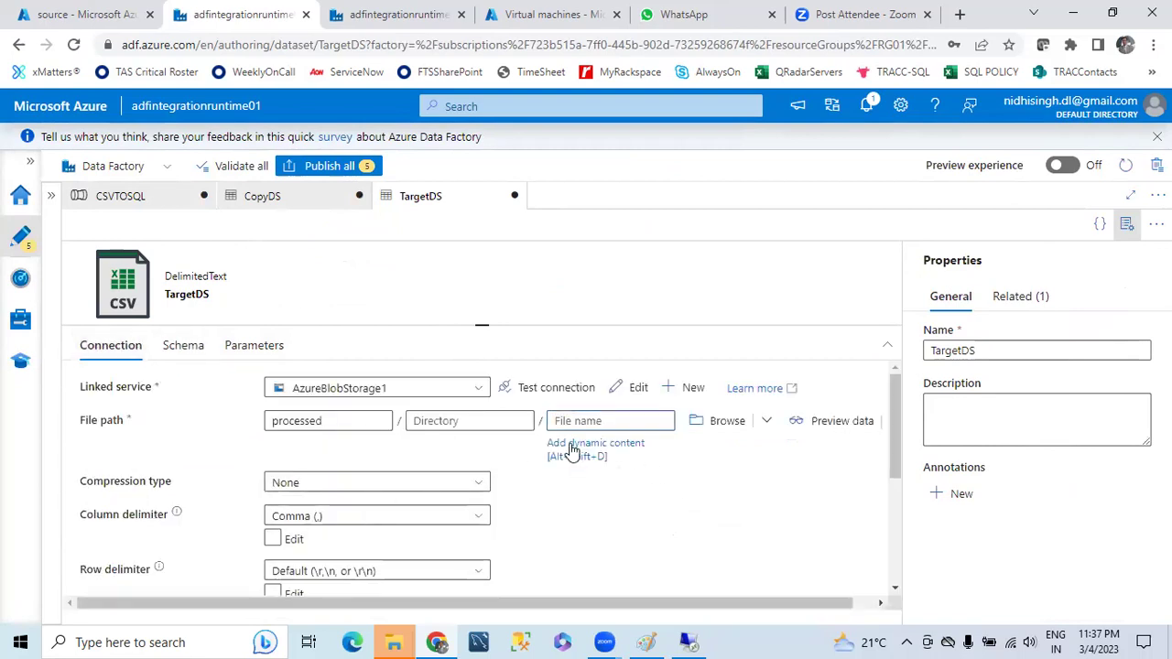
click(575, 450)
click(680, 476)
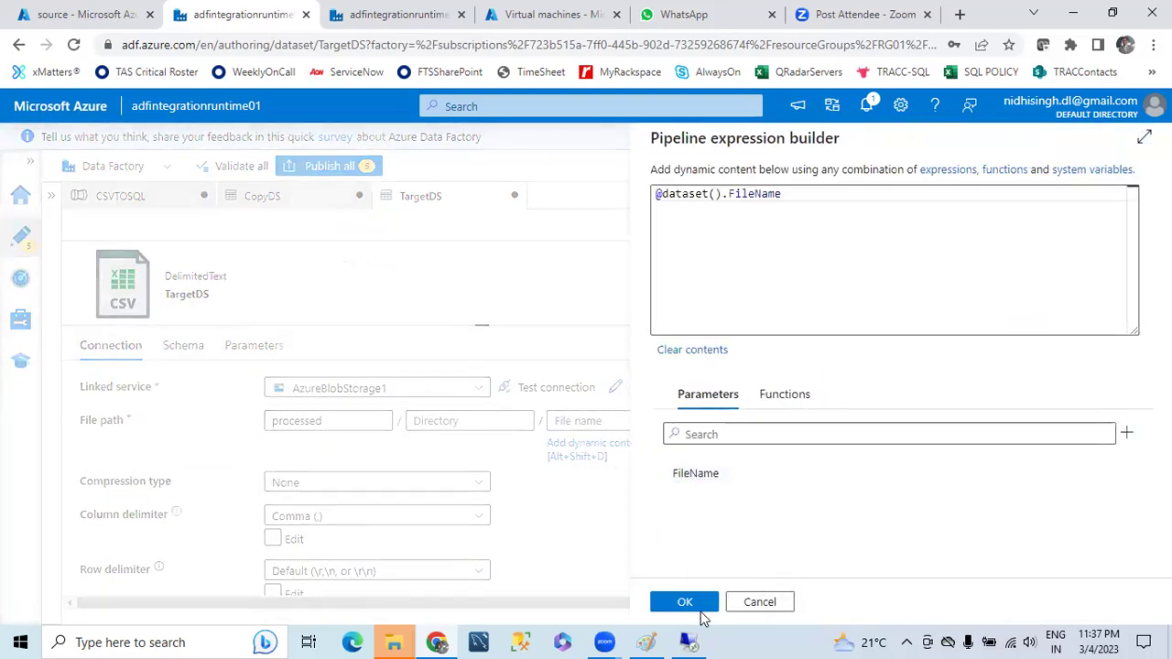
click(684, 601)
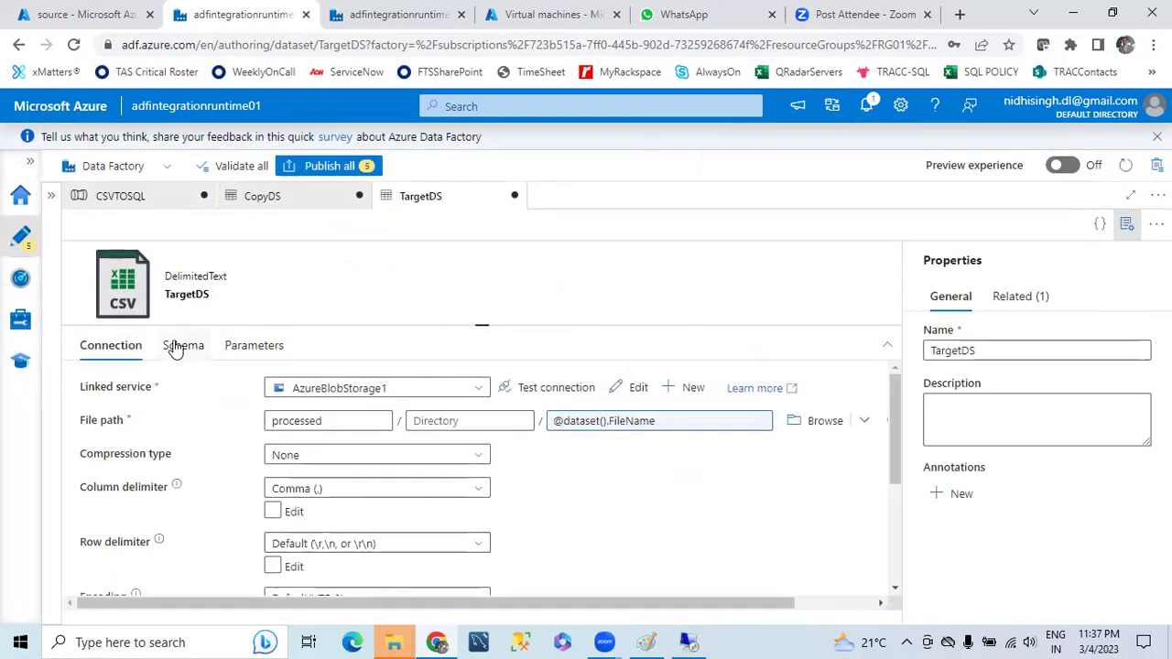
click(120, 196)
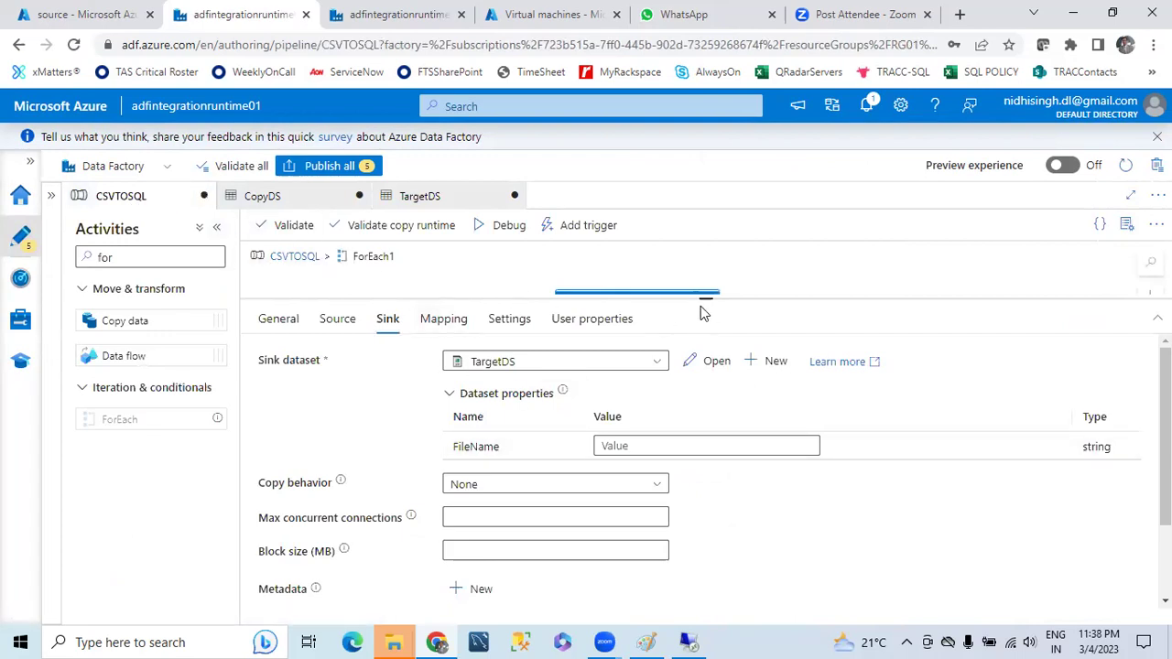
drag(705, 330, 705, 547)
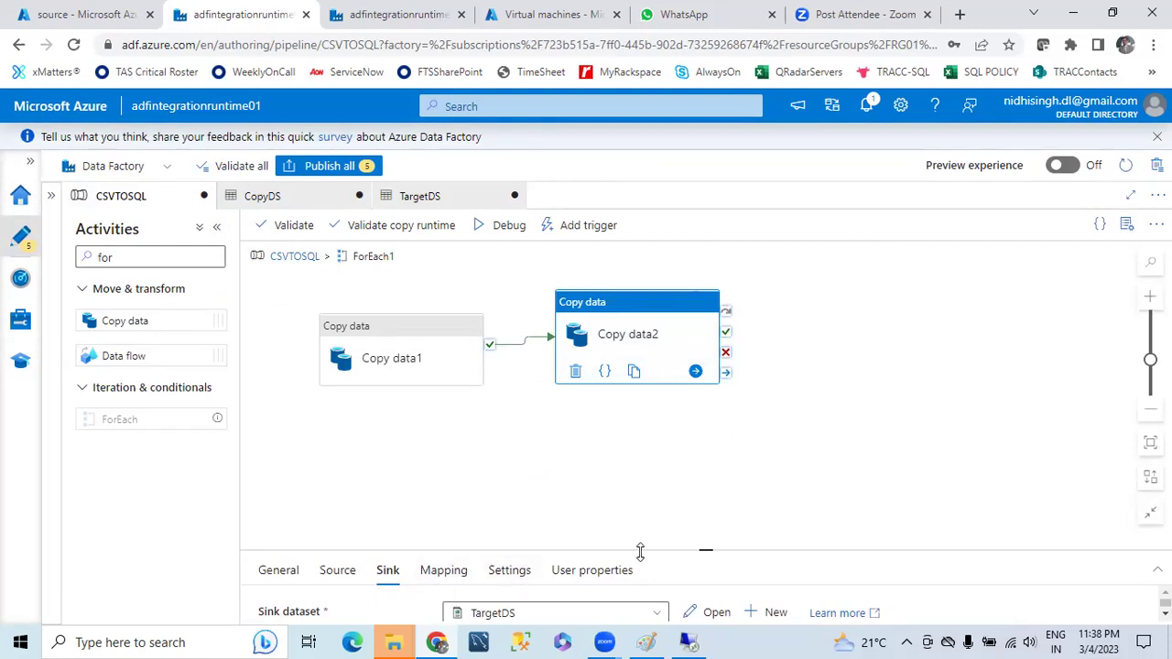
drag(704, 551, 693, 433)
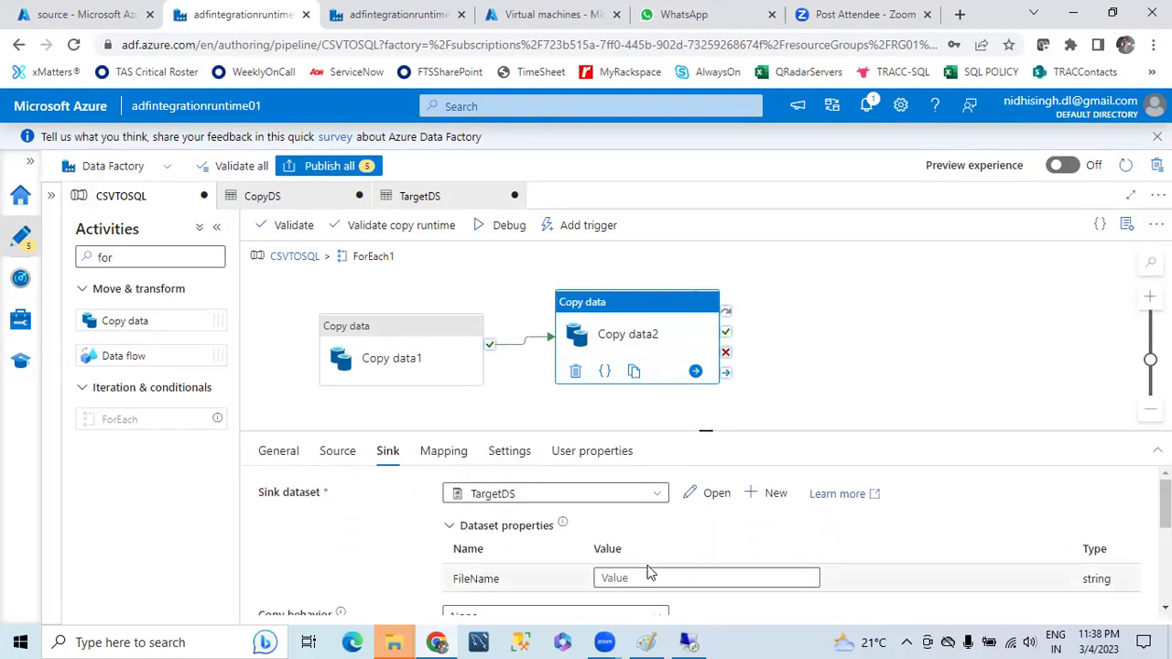
click(688, 577)
scroll(678, 549, down, 1)
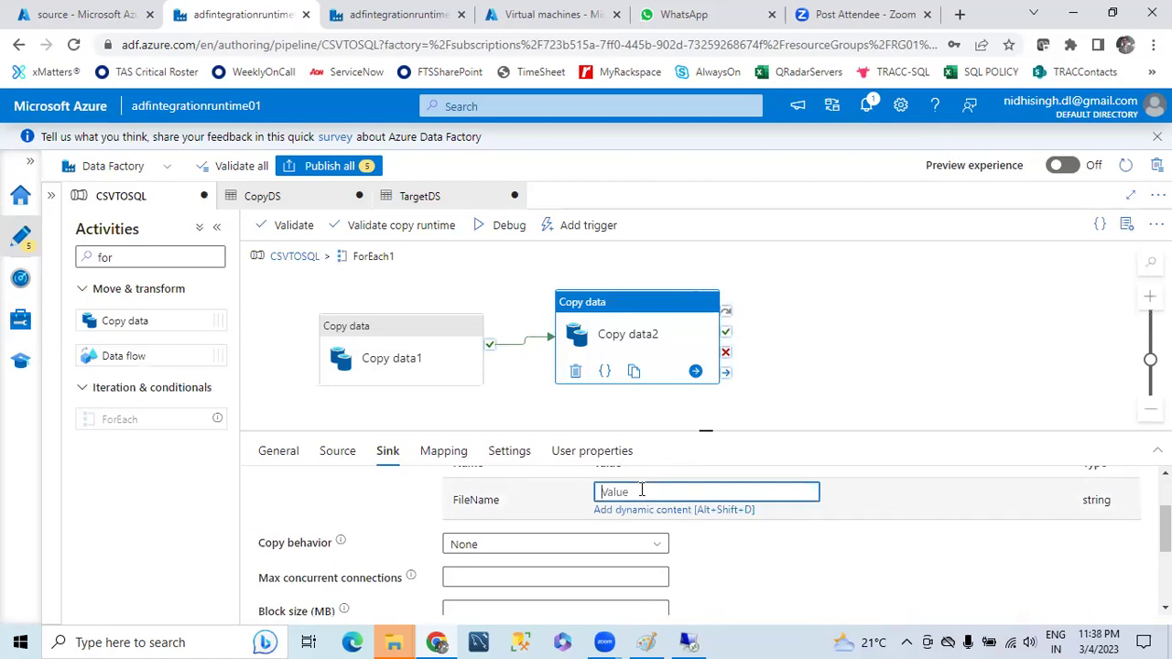
click(653, 510)
click(689, 484)
click(744, 204)
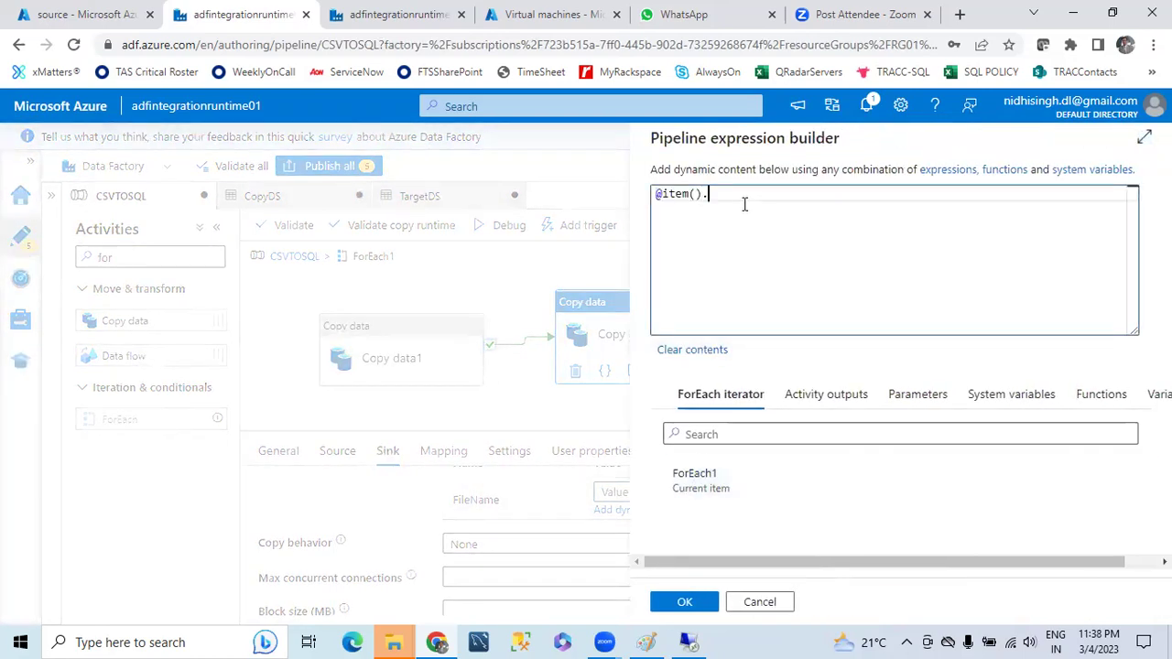
text(name)
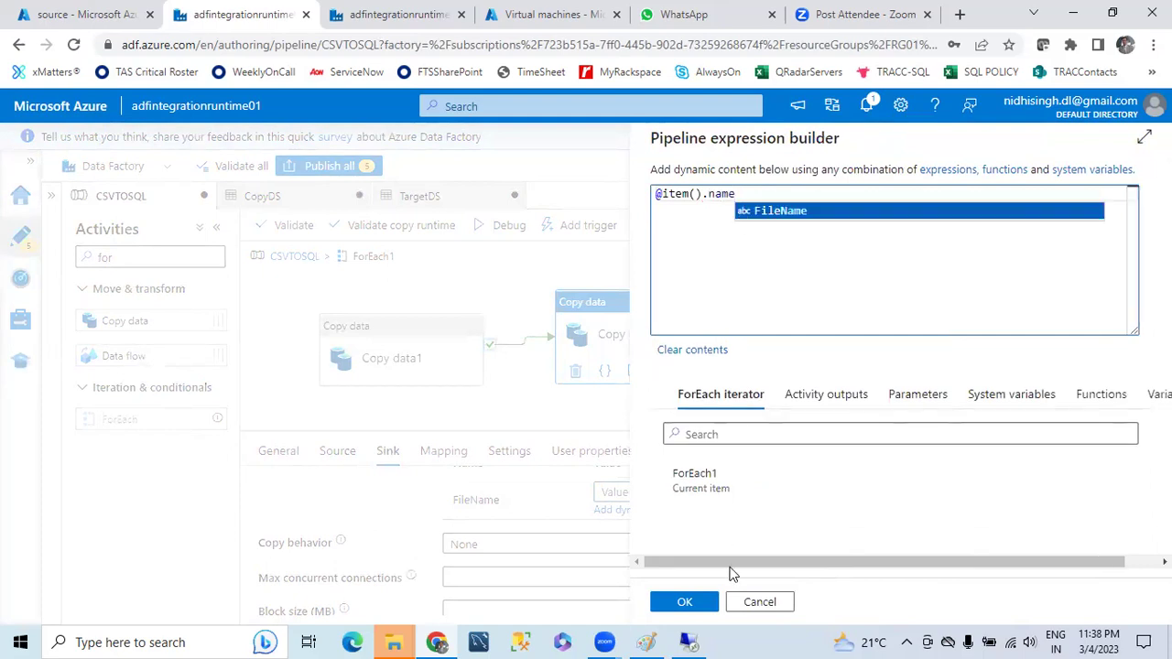
click(685, 601)
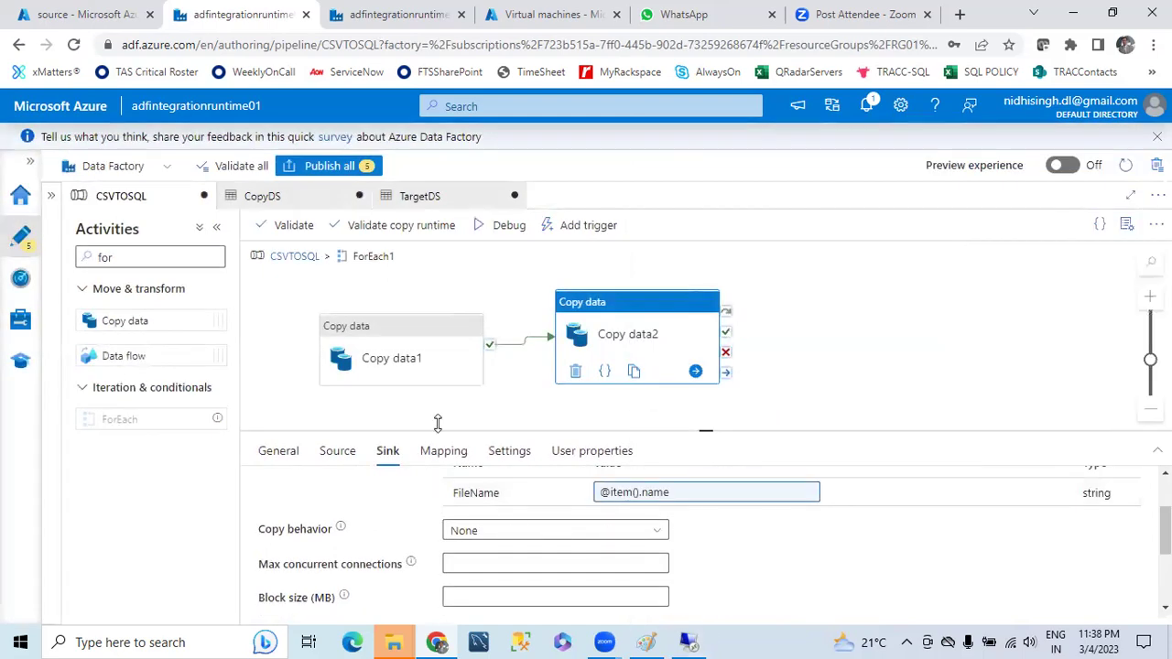
- Review Copy data2's source and sink settings and TargetDS's processed container
scroll(870, 540, up, 1)
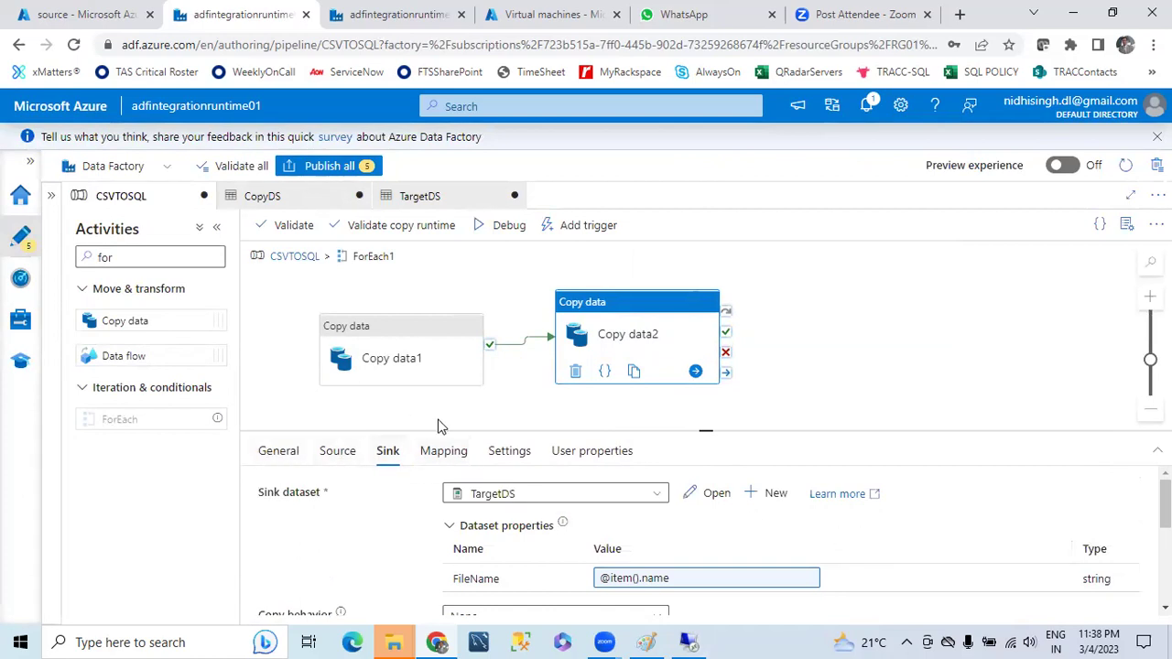
click(334, 453)
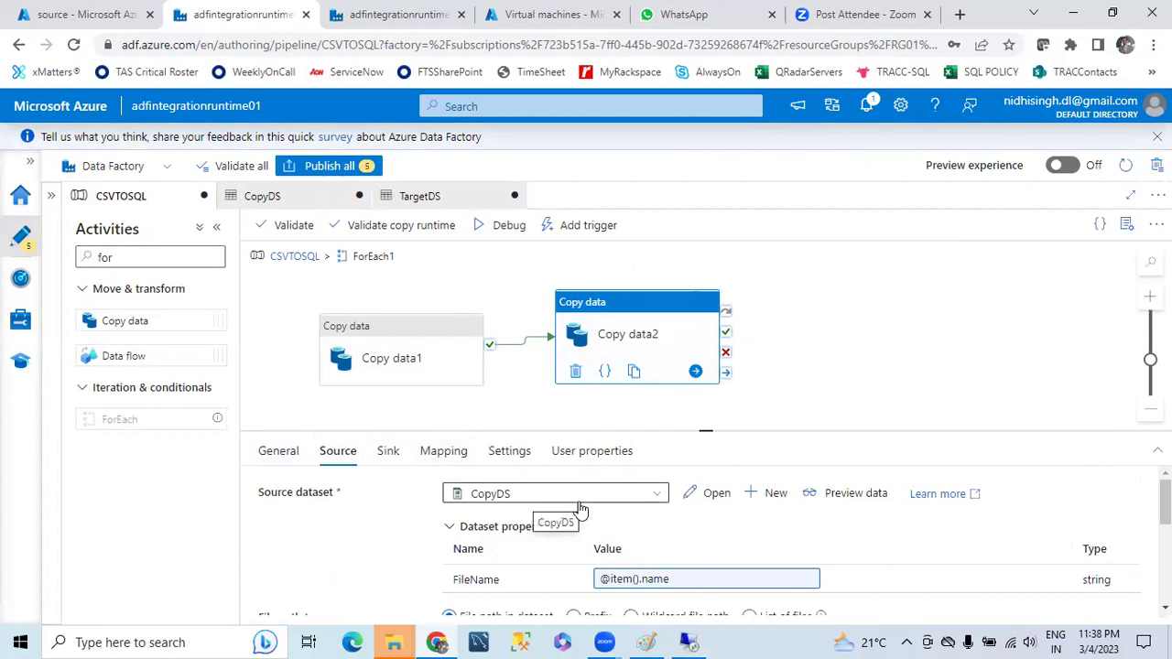
scroll(641, 536, down, 1)
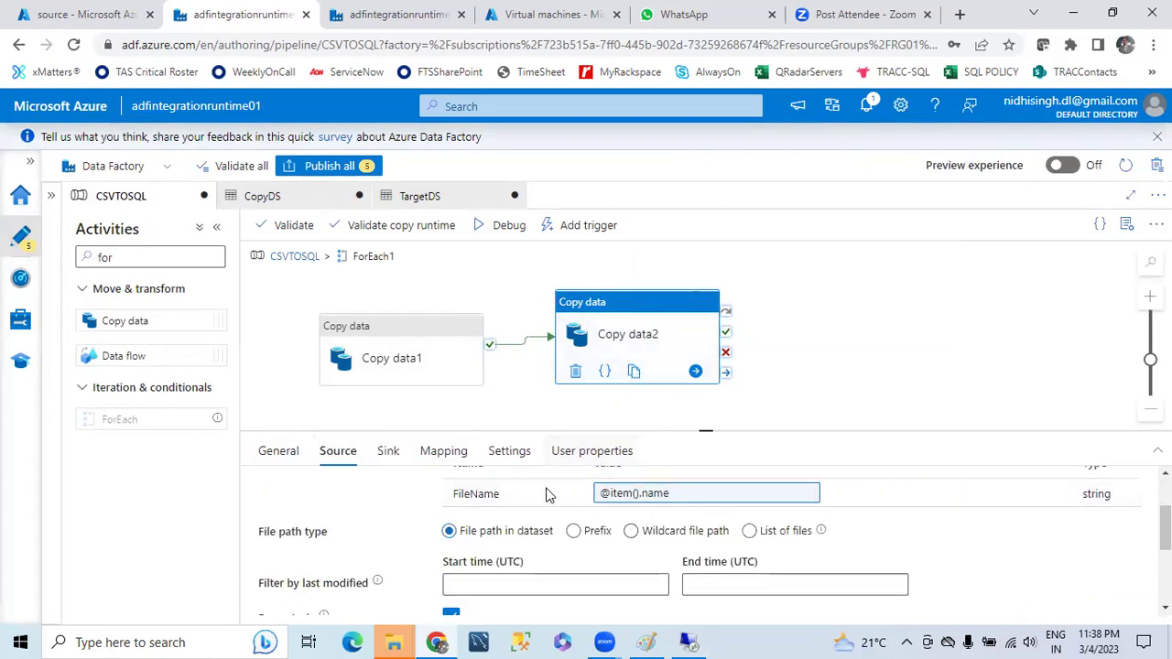
click(389, 451)
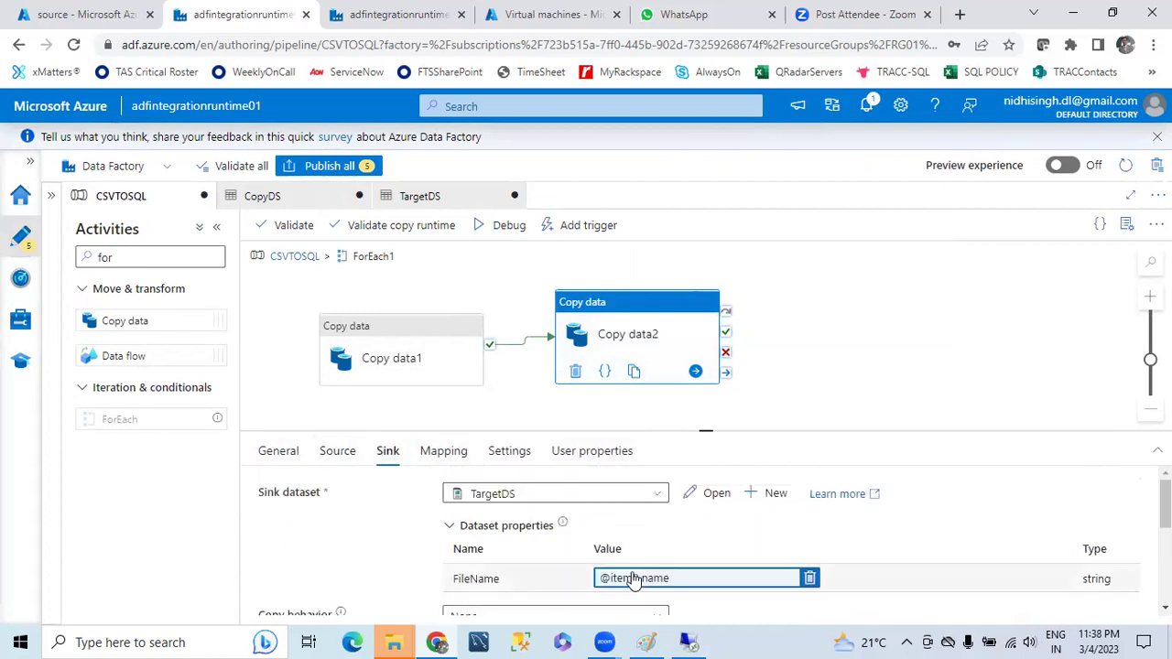
scroll(648, 564, down, 1)
scroll(704, 549, up, 1)
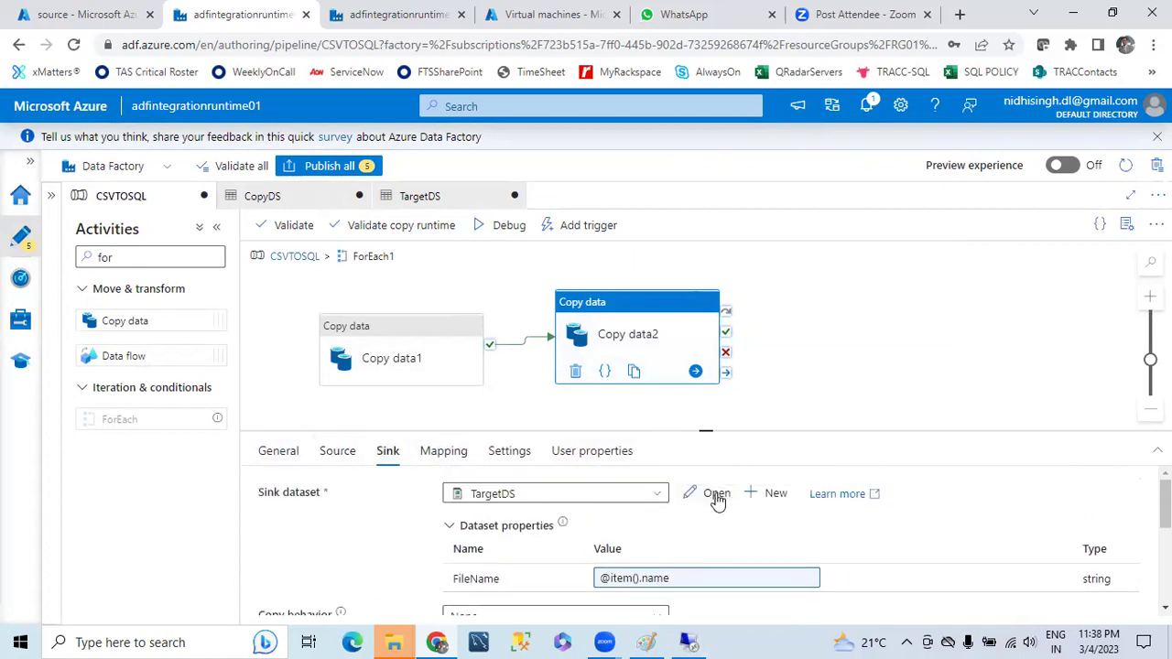
click(716, 494)
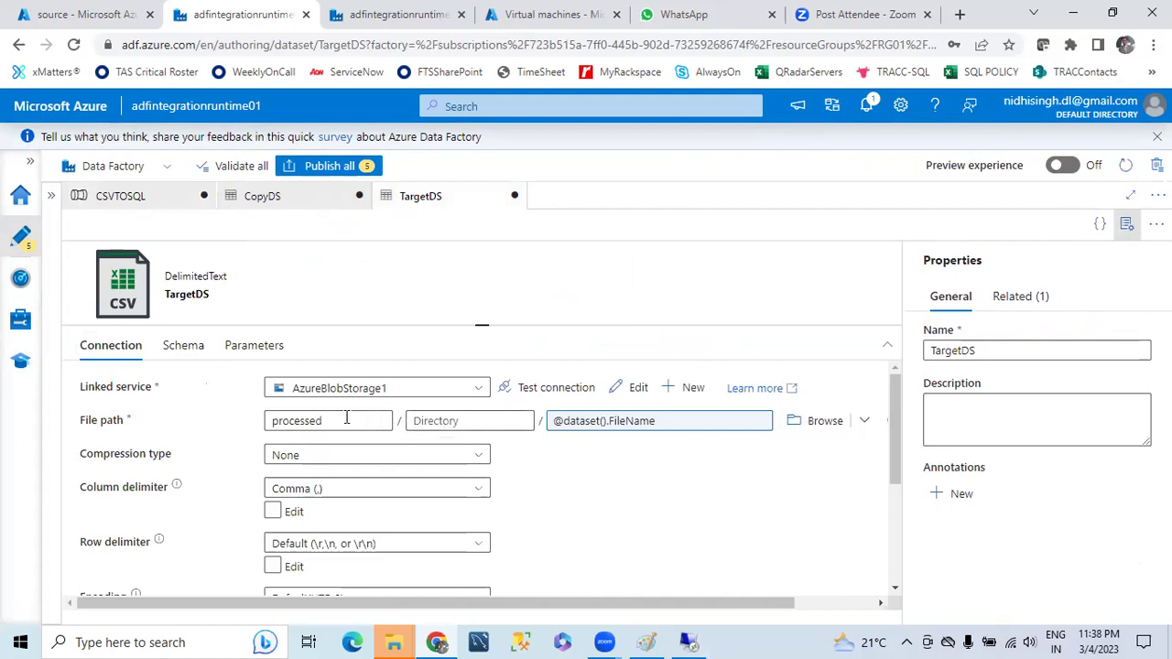
drag(345, 421, 245, 426)
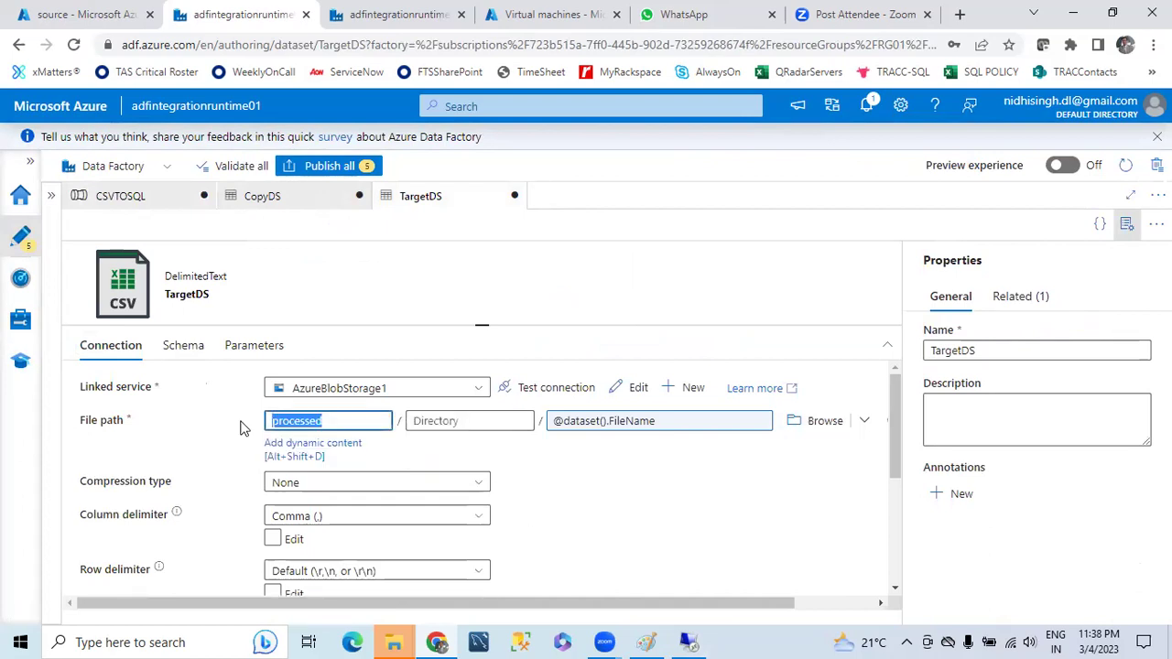
click(1128, 223)
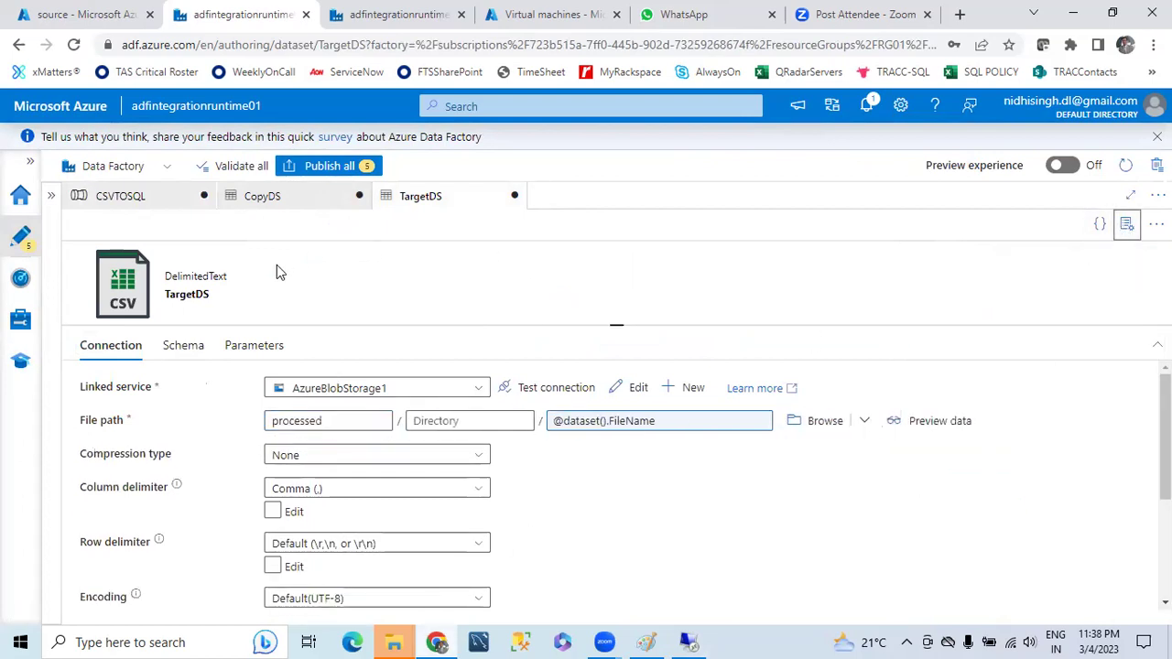
click(115, 195)
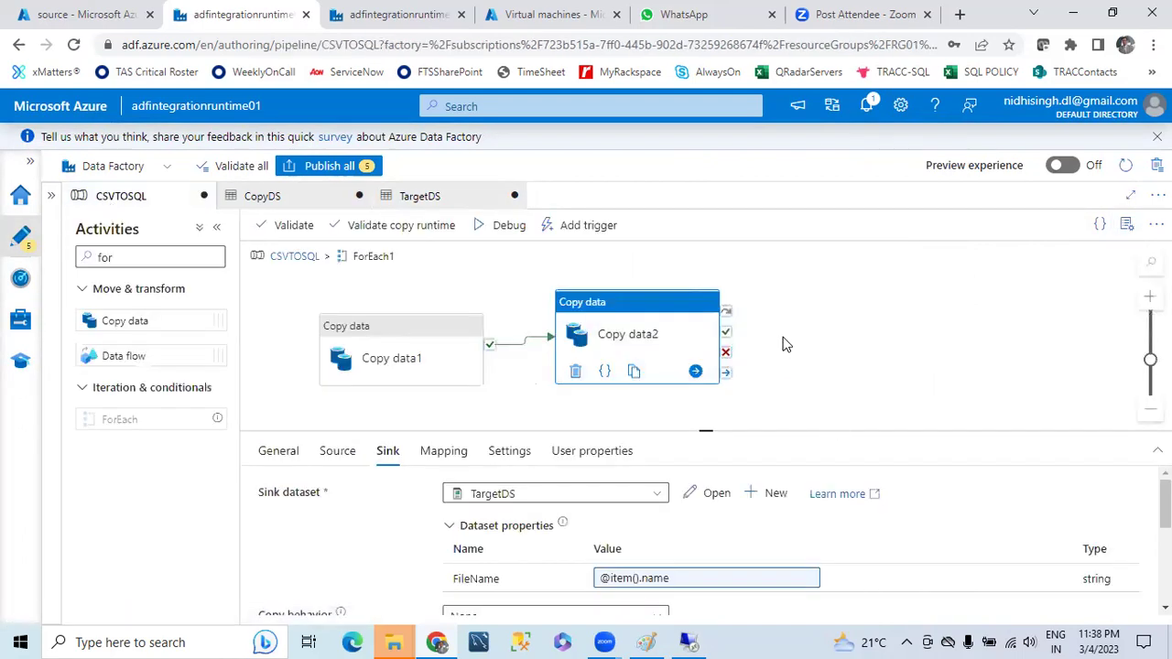
drag(601, 302, 592, 316)
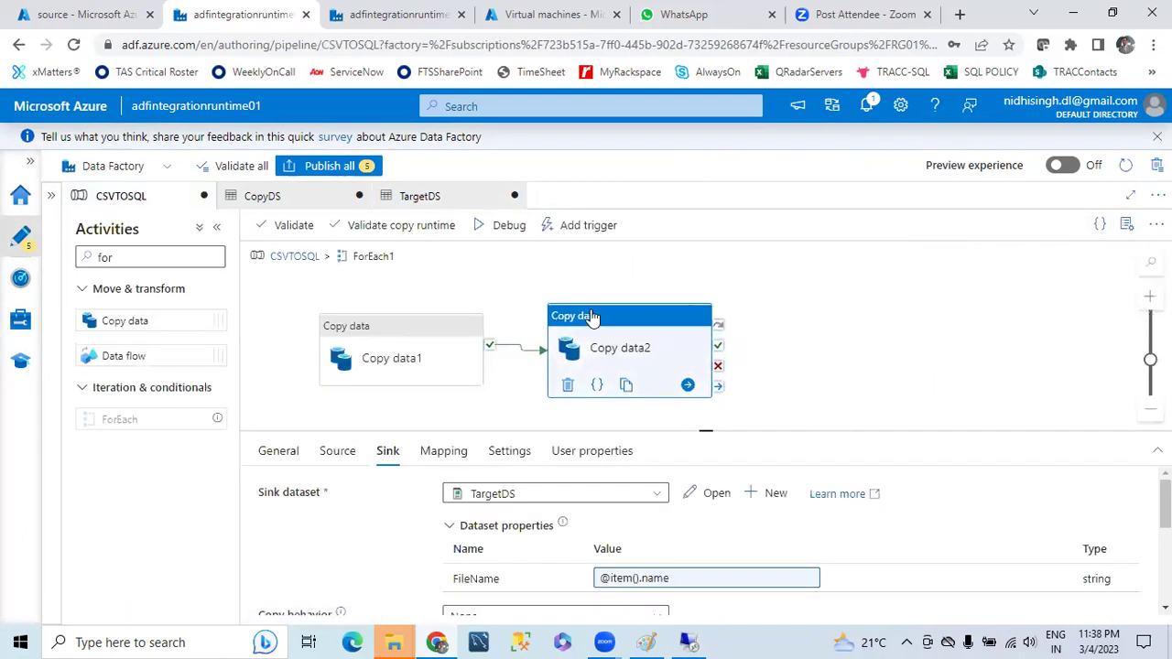
- Search 'de' and add Delete1 inside ForEach1, following Copy data2 on success
drag(127, 259, 50, 267)
key(BackSpace)
text(de)
drag(121, 386, 912, 366)
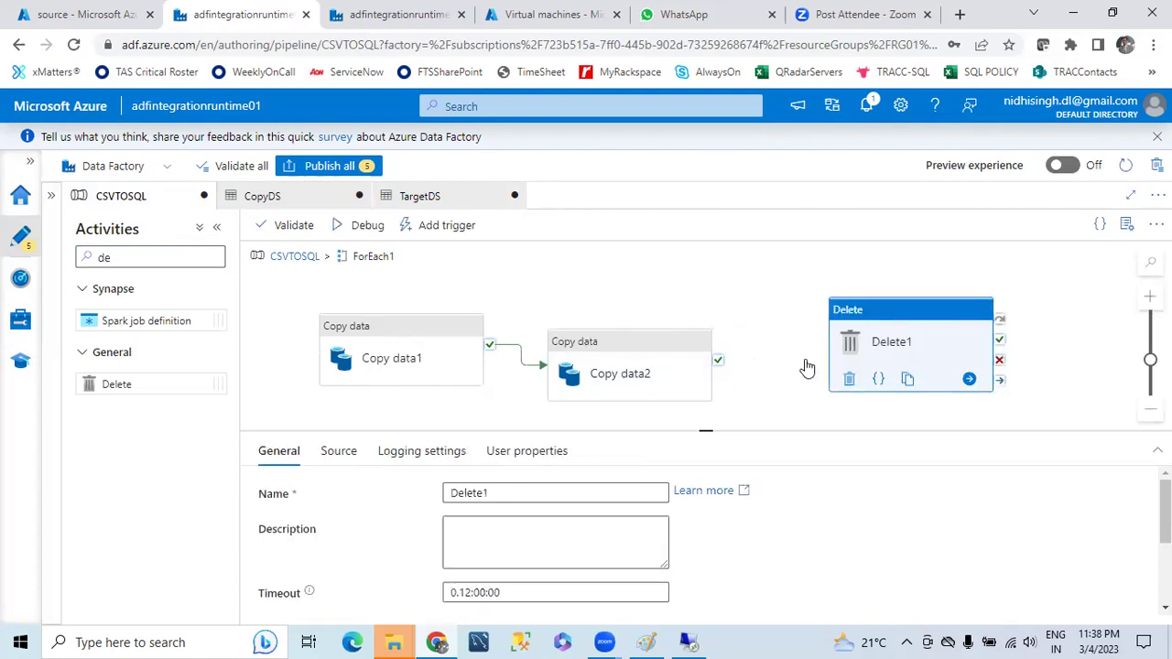
click(692, 353)
drag(721, 355, 870, 352)
click(859, 339)
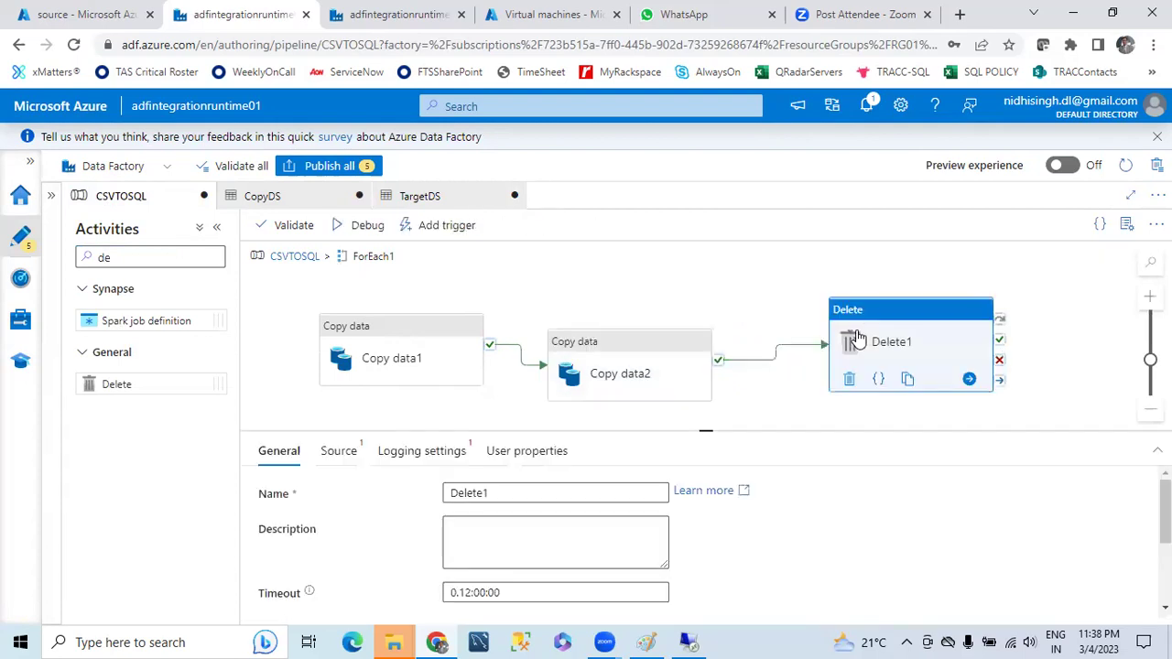
click(338, 458)
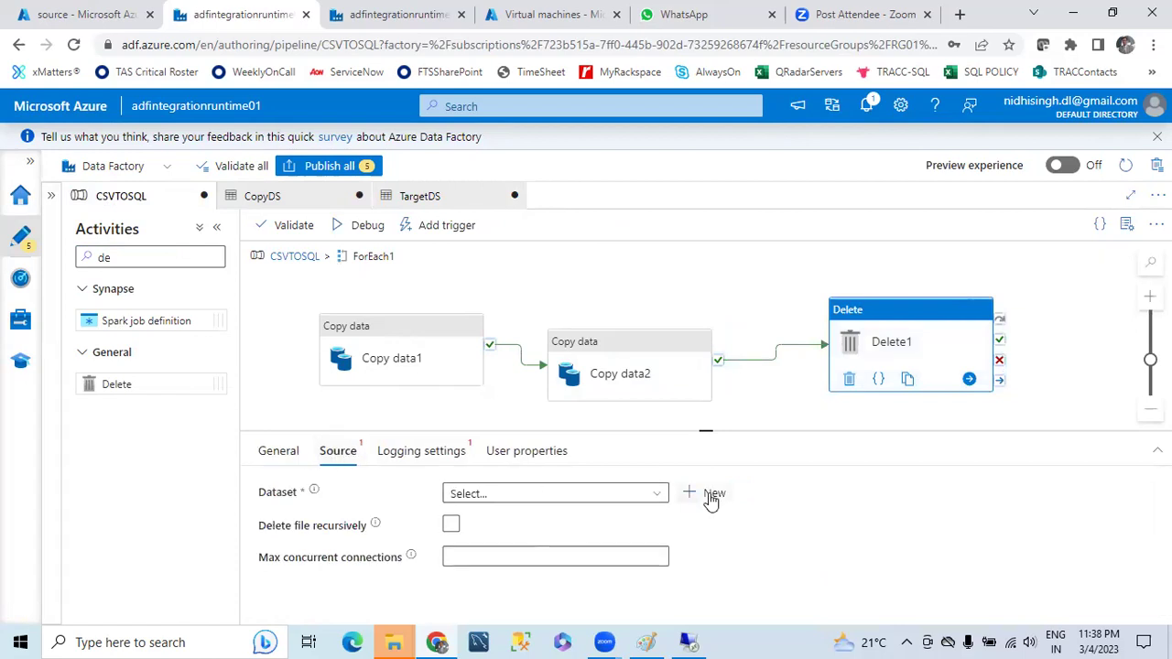
- Start a DeleteDS dataset on Azure Data Lake Storage Gen2, then discard it
click(712, 495)
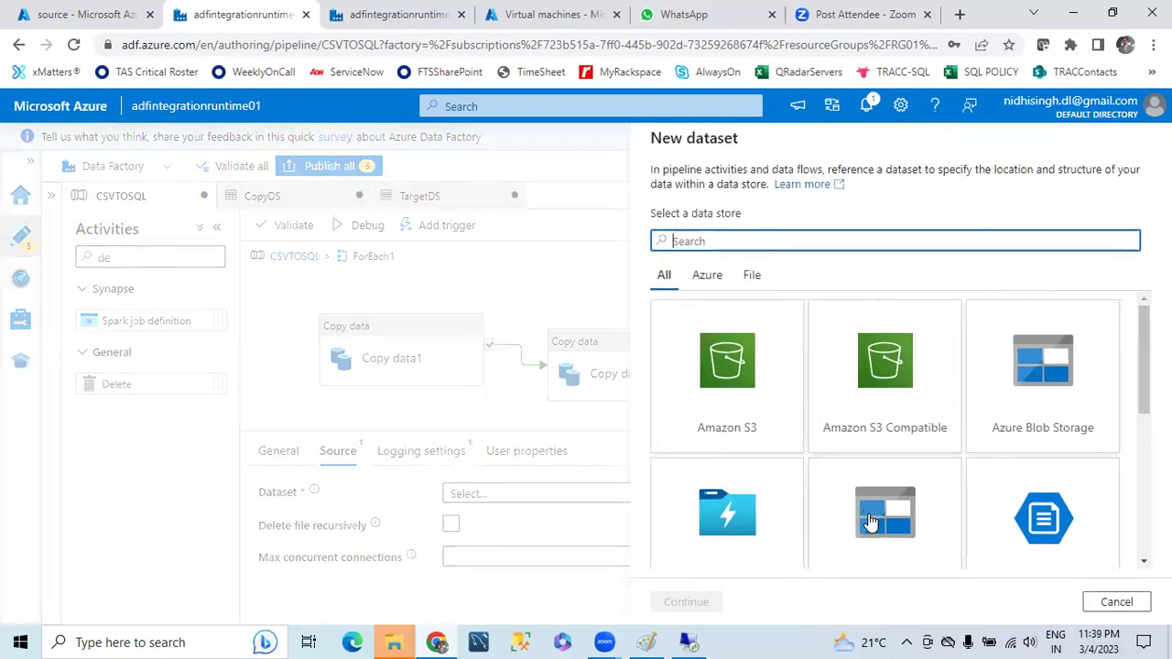
scroll(870, 520, down, 1)
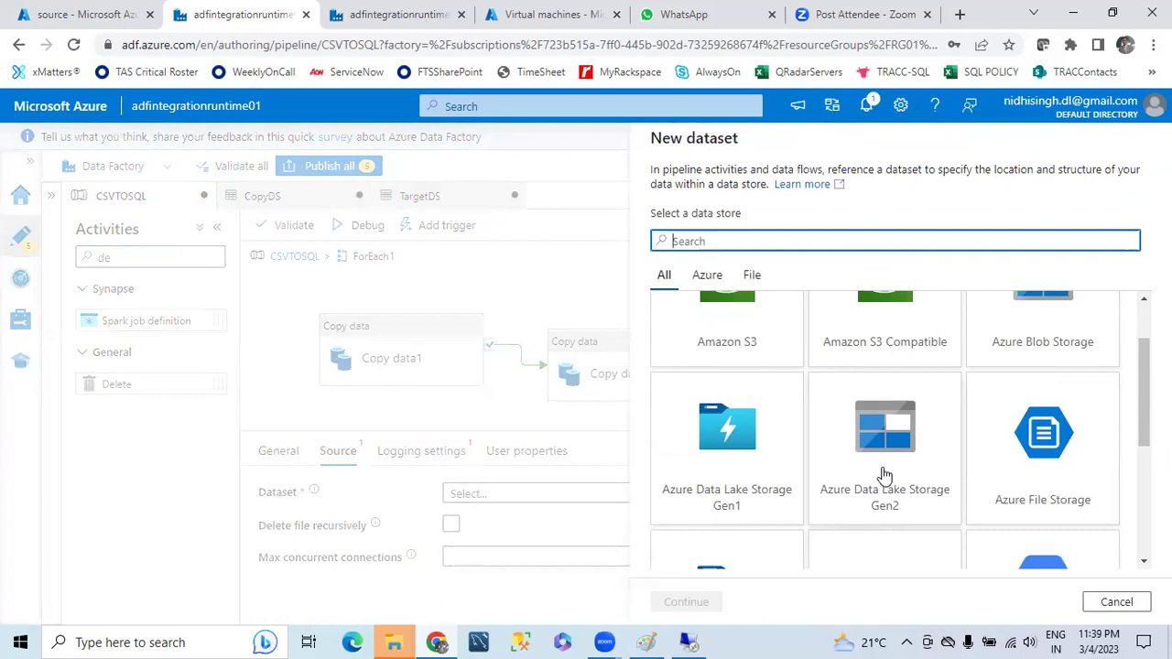
scroll(885, 432, up, 2)
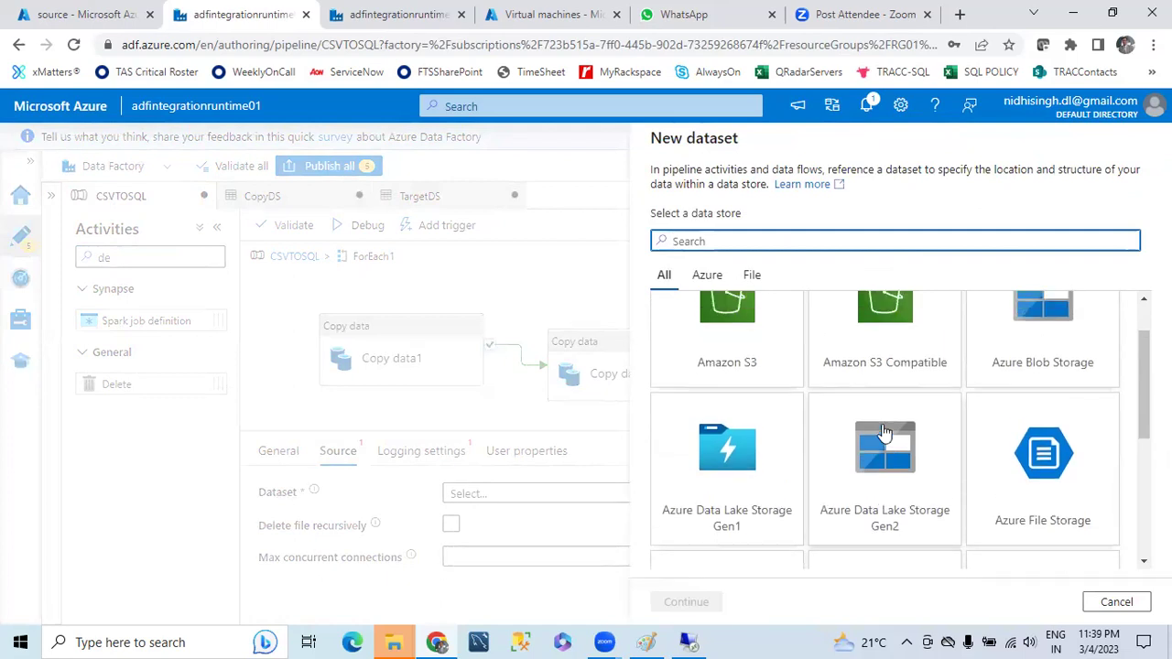
click(885, 518)
click(686, 602)
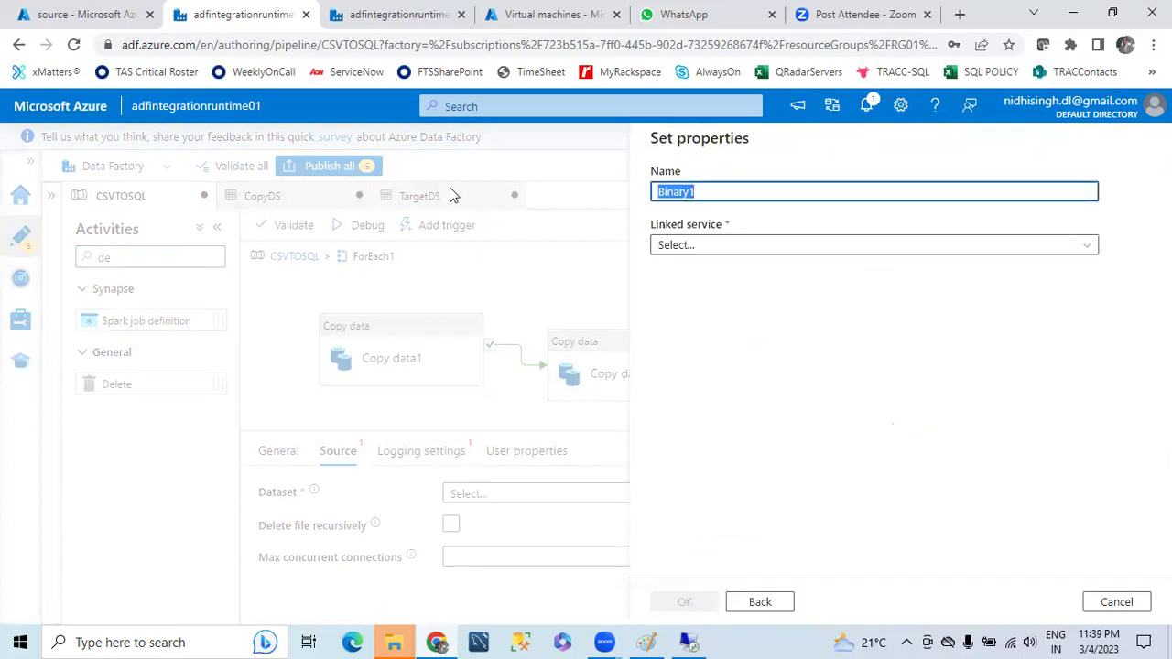
text(DeleteDS)
click(1093, 245)
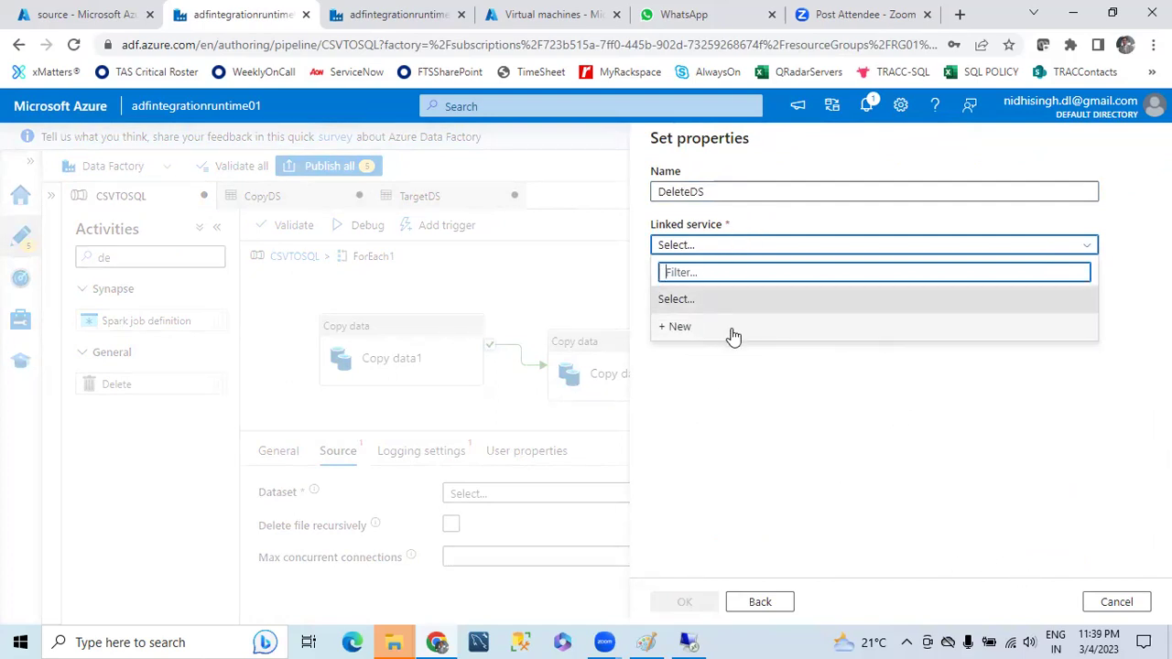
click(1116, 601)
click(532, 409)
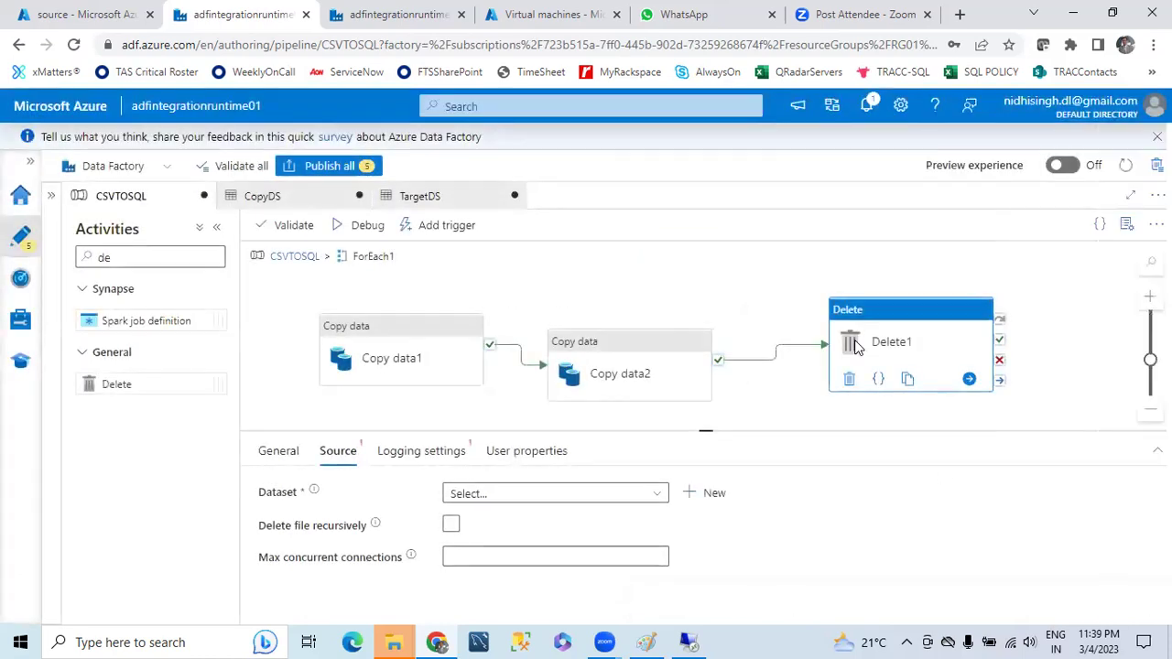
- Recreate DeleteDS as an Azure Blob Storage dataset on AzureBlobStorage1
click(720, 495)
scroll(870, 440, down, 1)
click(884, 495)
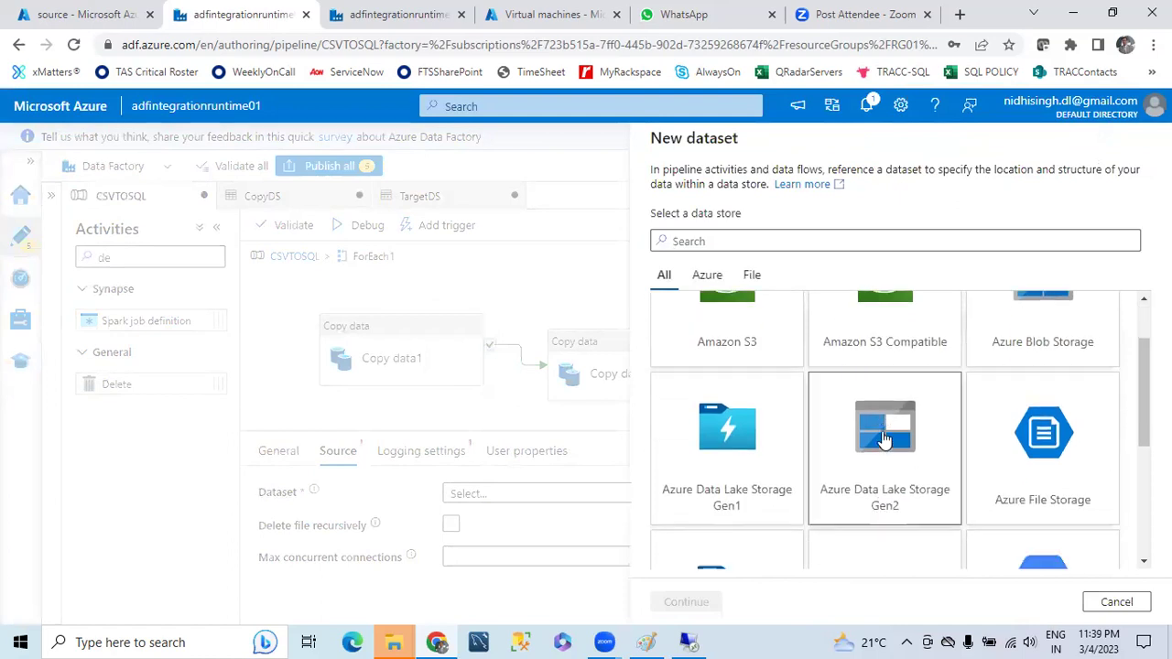
scroll(947, 458, up, 1)
click(1033, 376)
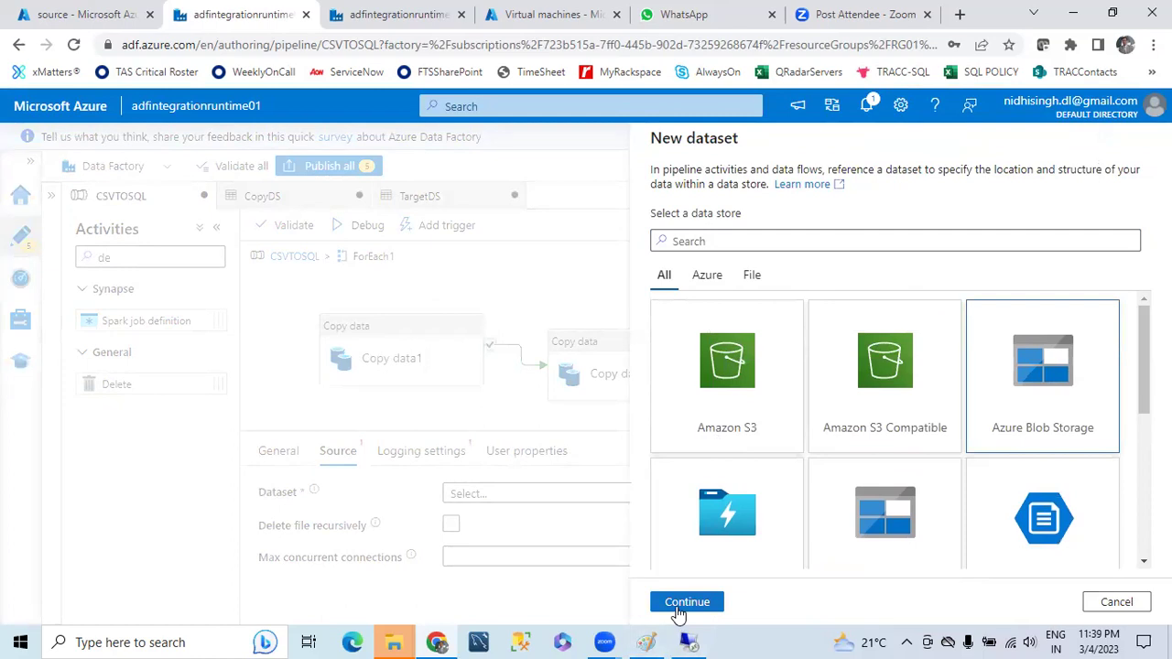
click(675, 602)
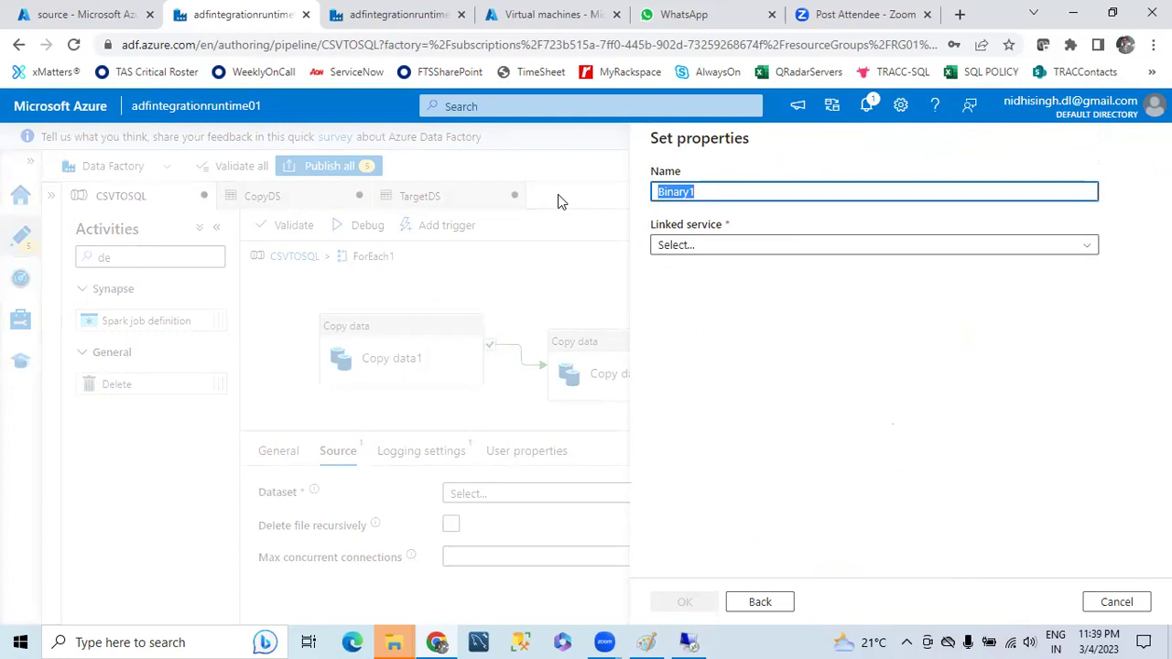
text(Dele)
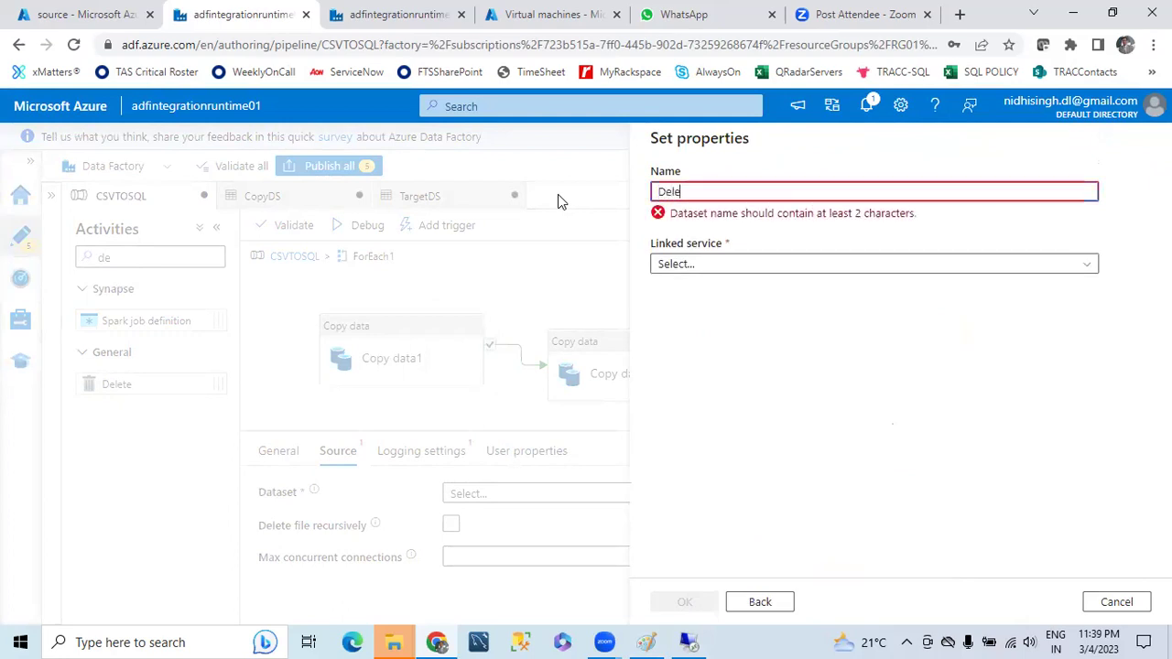
text(te)
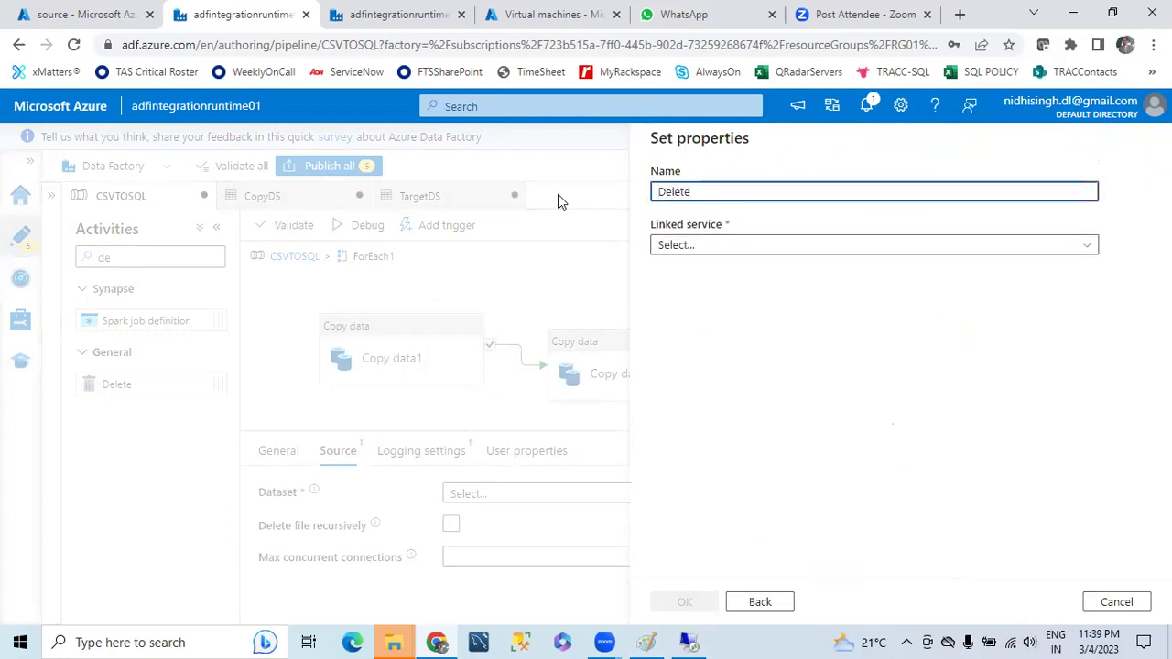
text(DS)
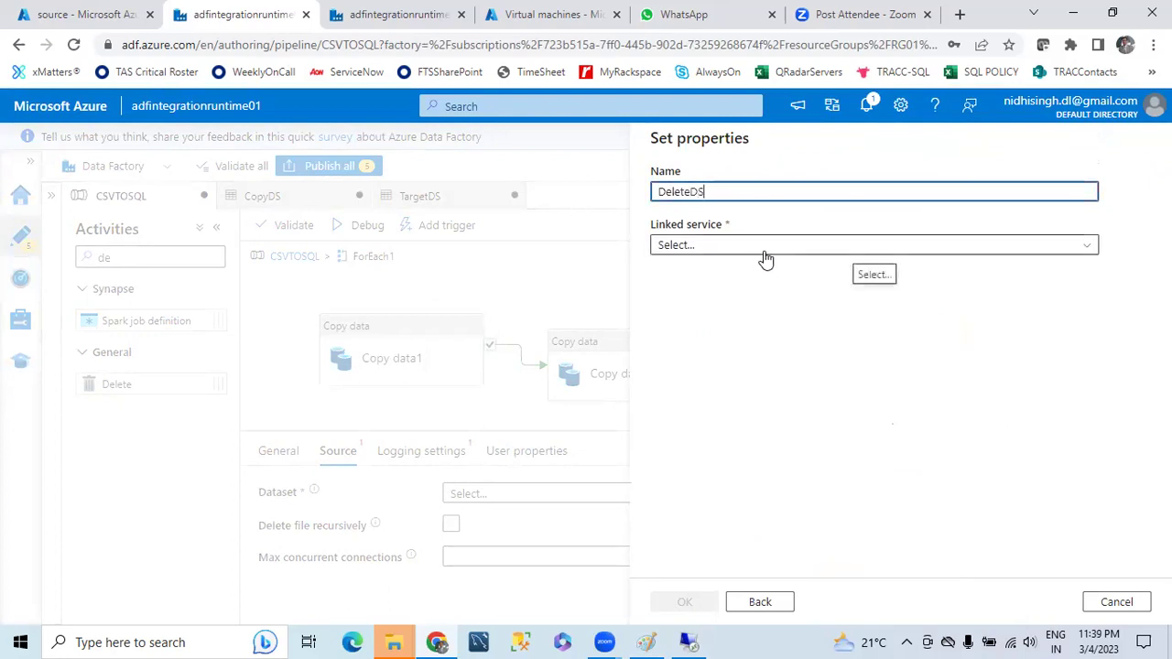
click(764, 251)
click(709, 357)
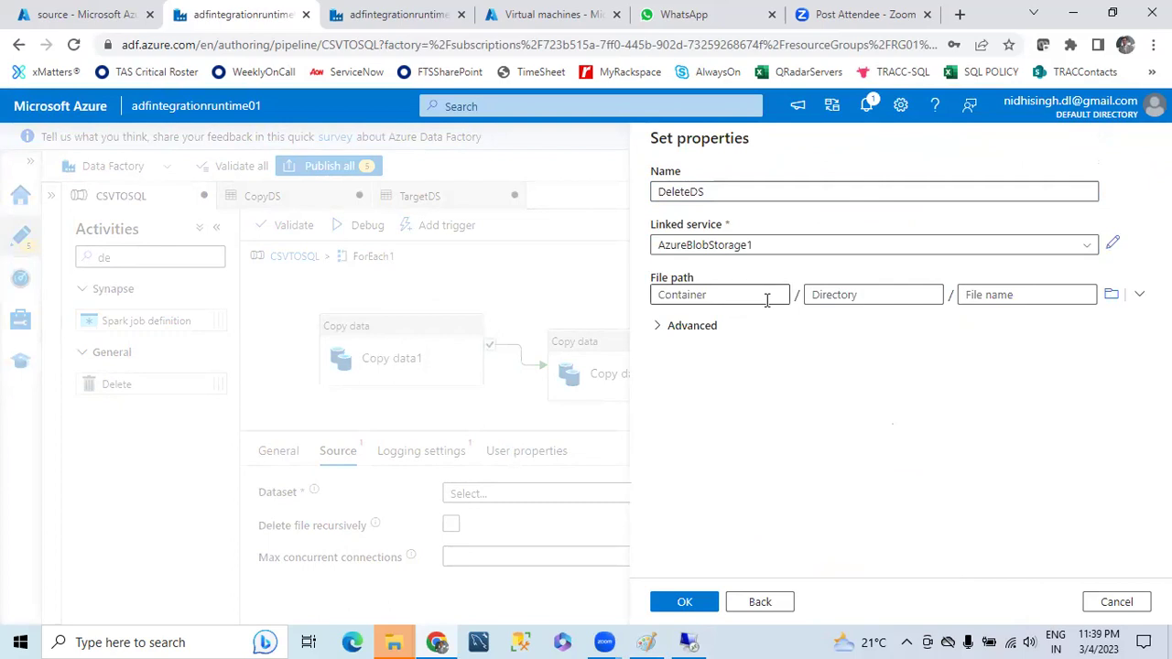
- Point DeleteDS's file path at the source container and save it
click(1111, 294)
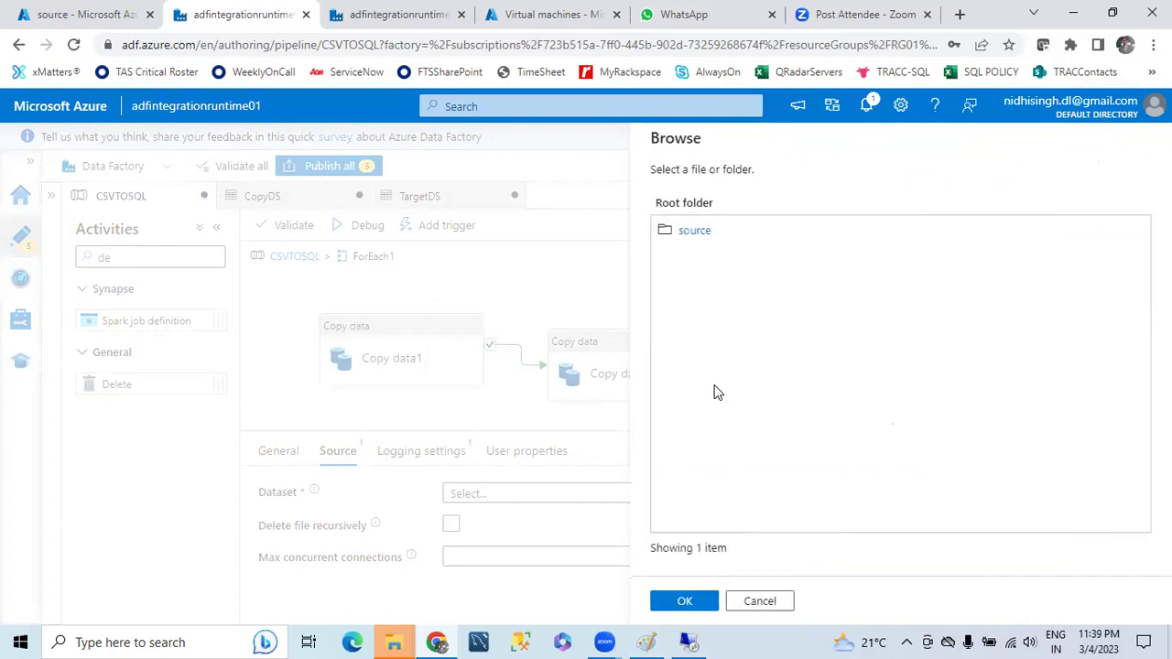
click(694, 233)
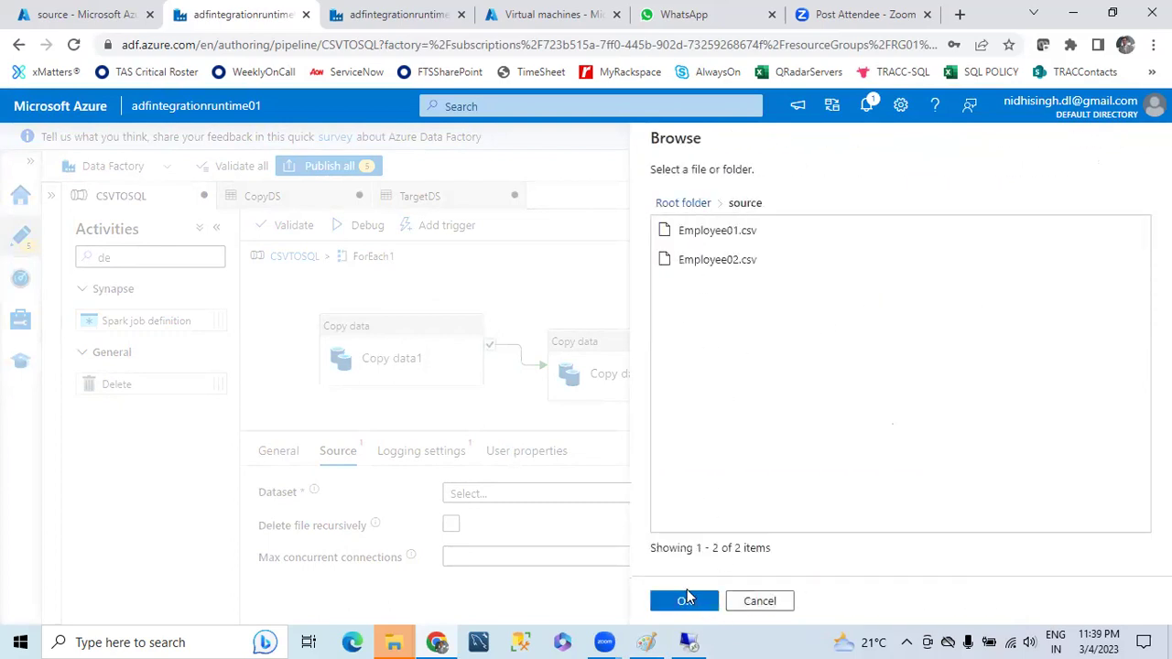
click(685, 601)
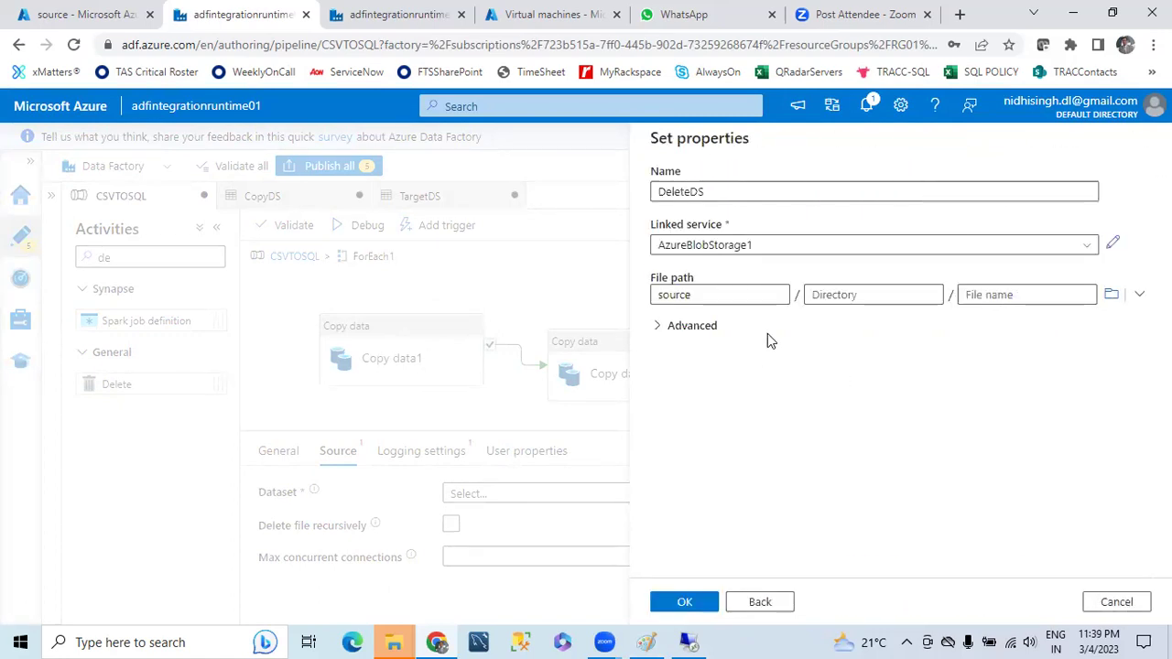
click(687, 603)
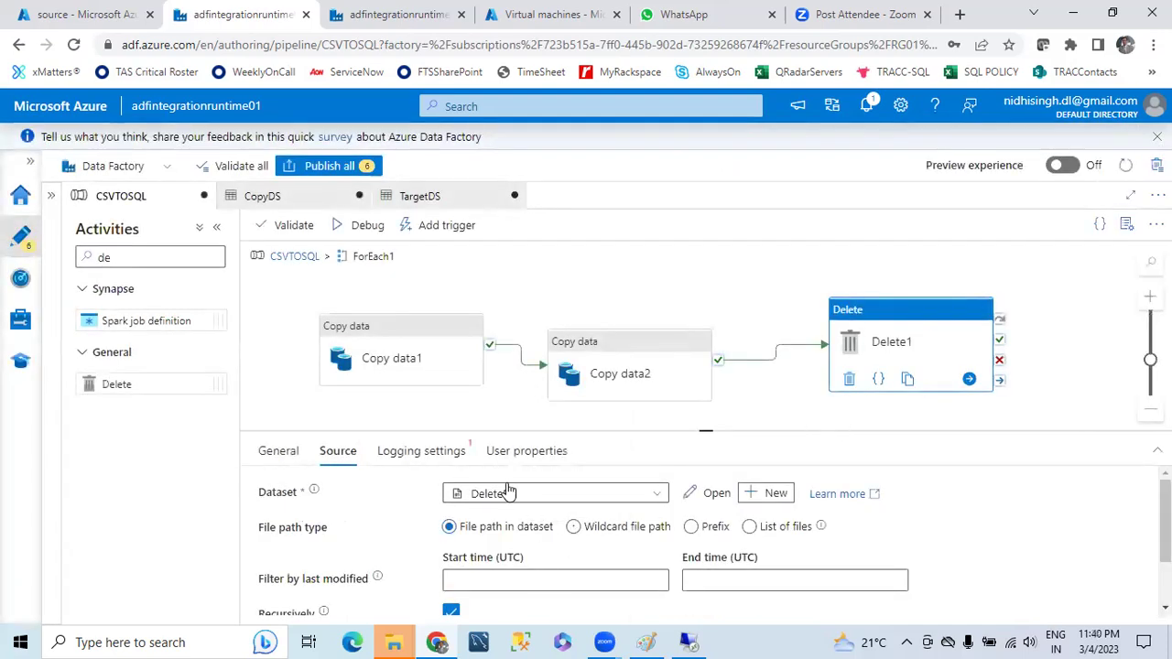
click(430, 465)
- Uncheck Enable logging on Delete1 and nudge Copy data1 and Copy data2 upward
click(452, 494)
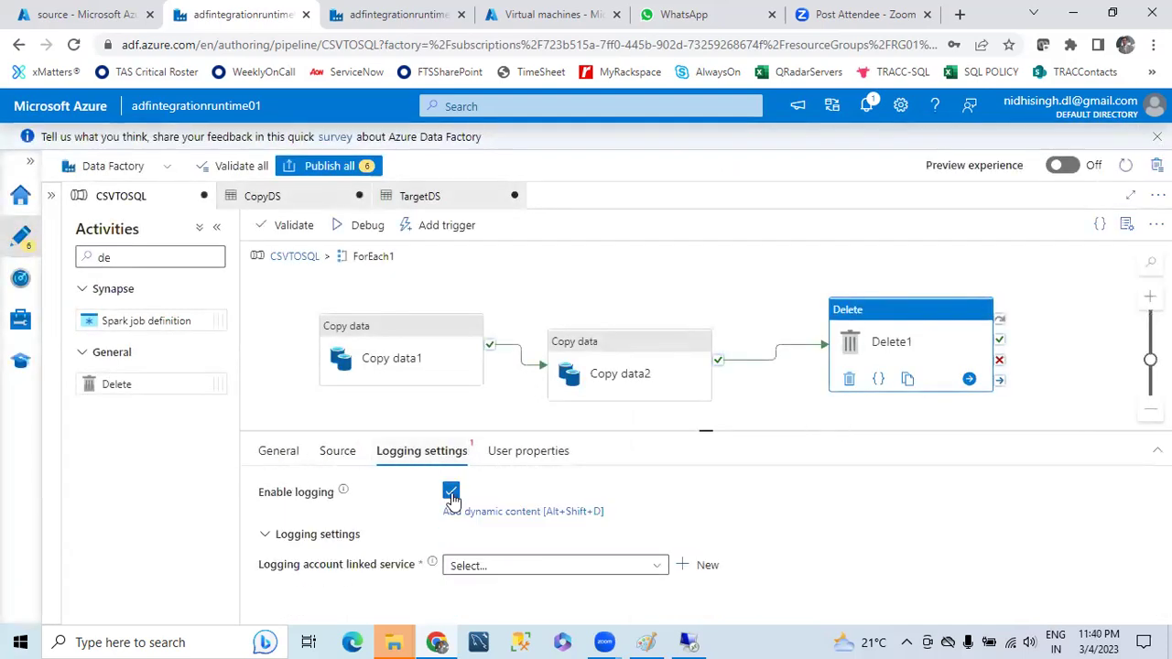
drag(610, 338, 620, 312)
drag(374, 335, 375, 314)
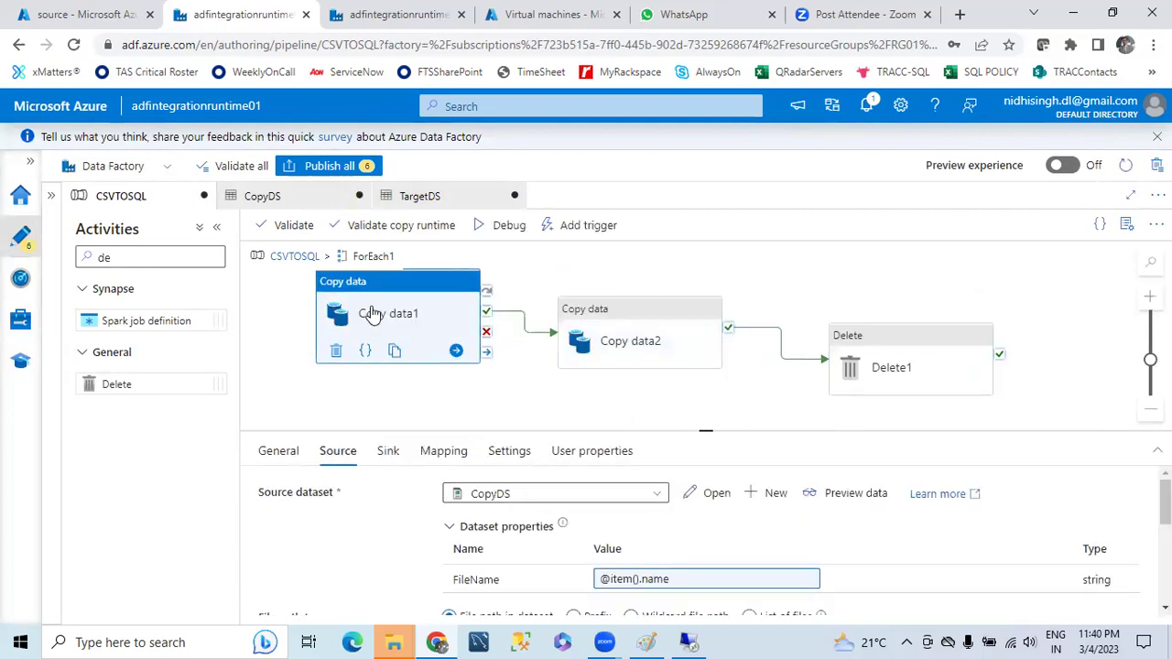
- Review ForEach1's Items expression without changing it
click(291, 257)
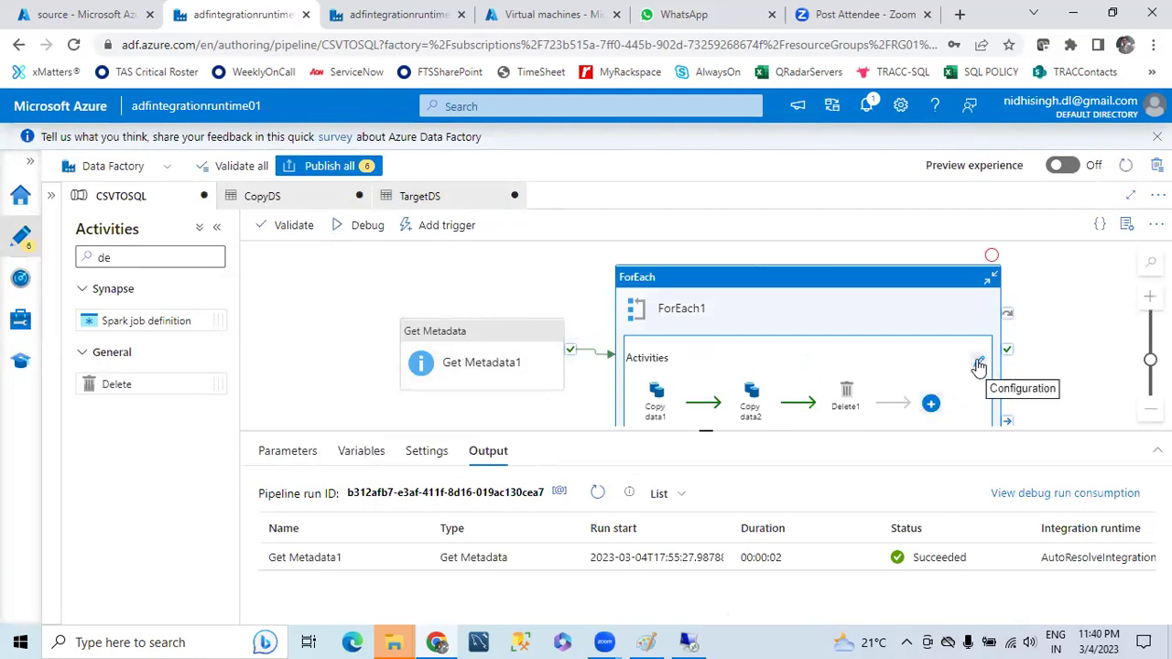
click(675, 296)
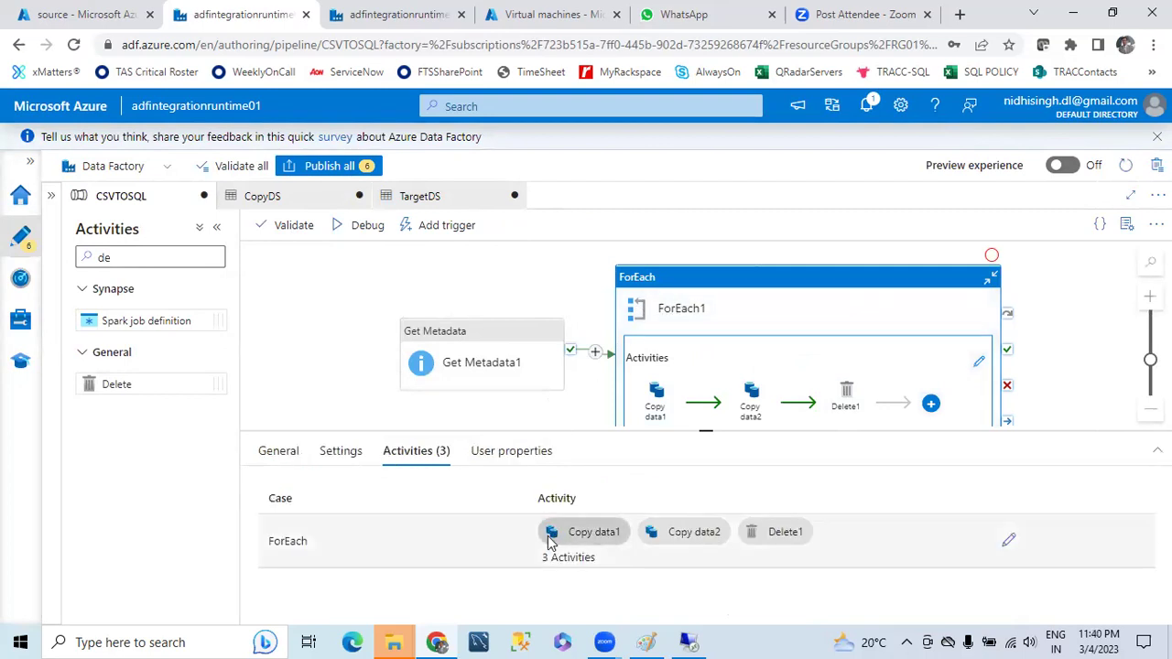
click(341, 451)
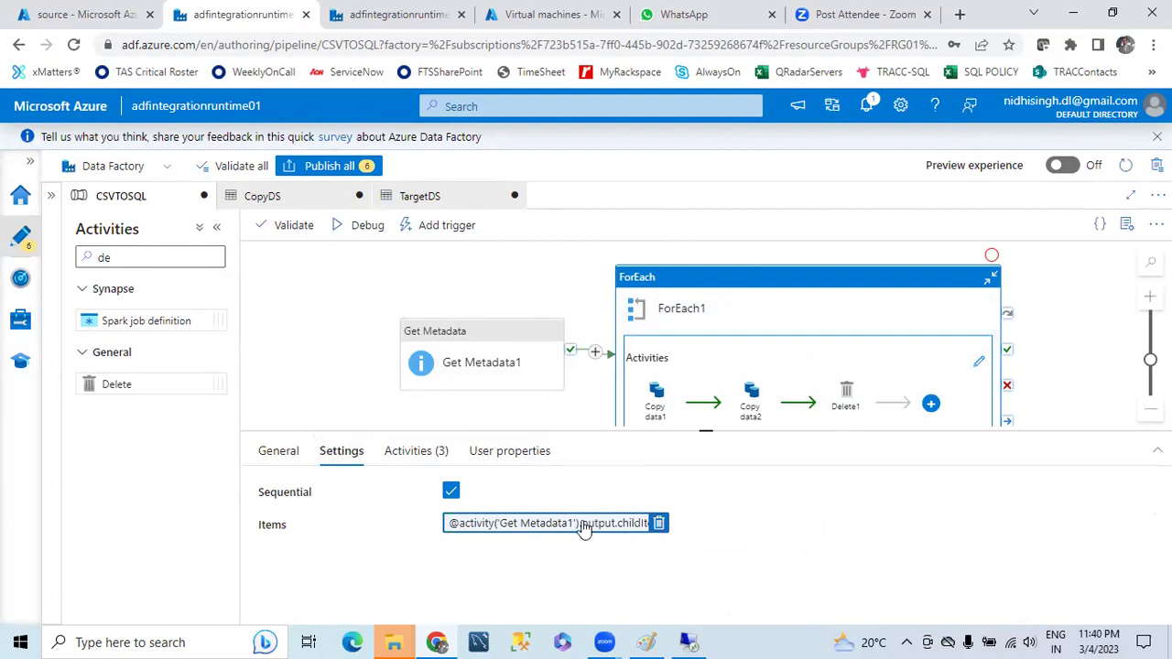
click(584, 530)
drag(1001, 213, 681, 197)
click(758, 601)
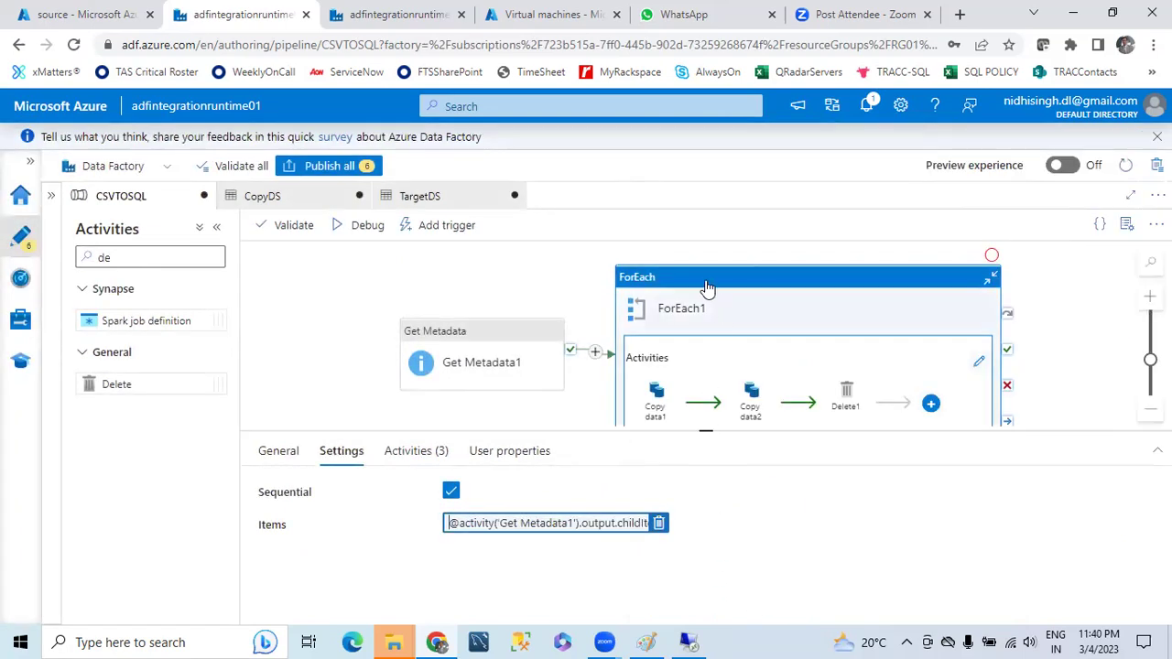
- Line up Copy data1, Copy data2 and Delete1 inside ForEach1
click(979, 361)
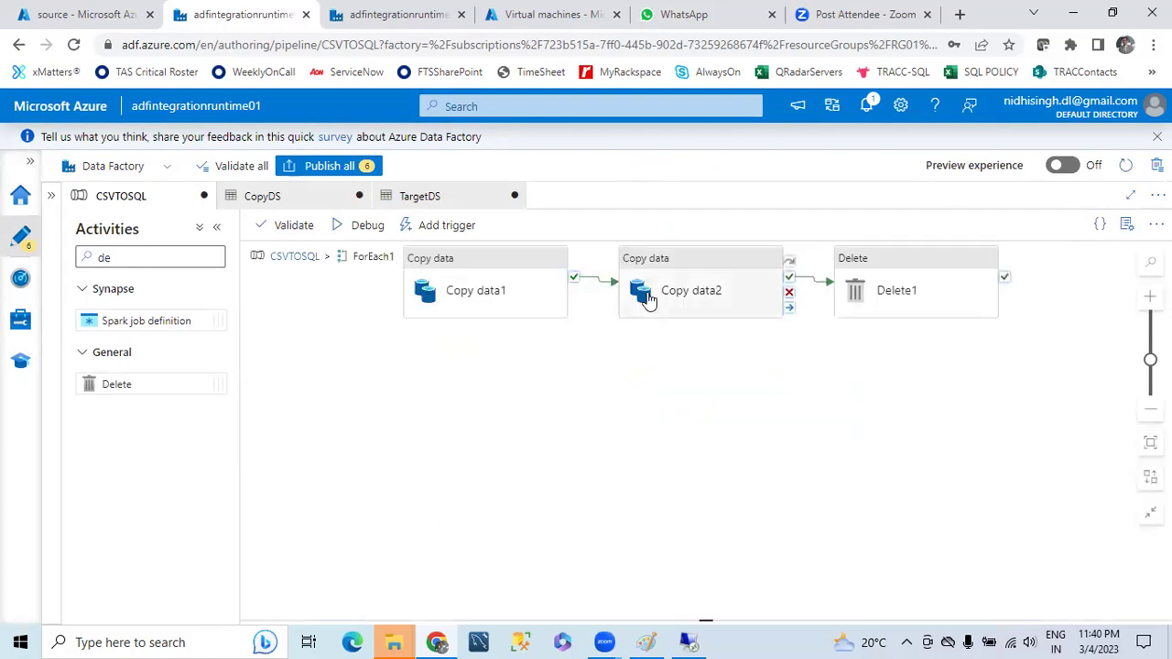
click(473, 293)
drag(474, 293, 413, 353)
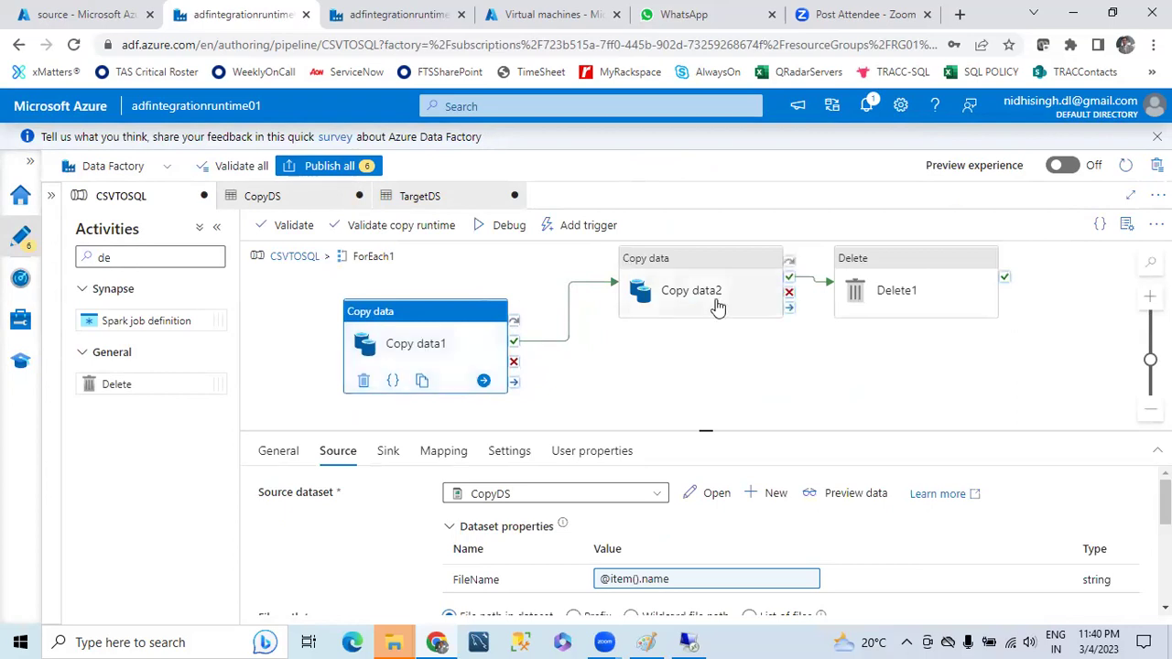
drag(704, 291, 696, 337)
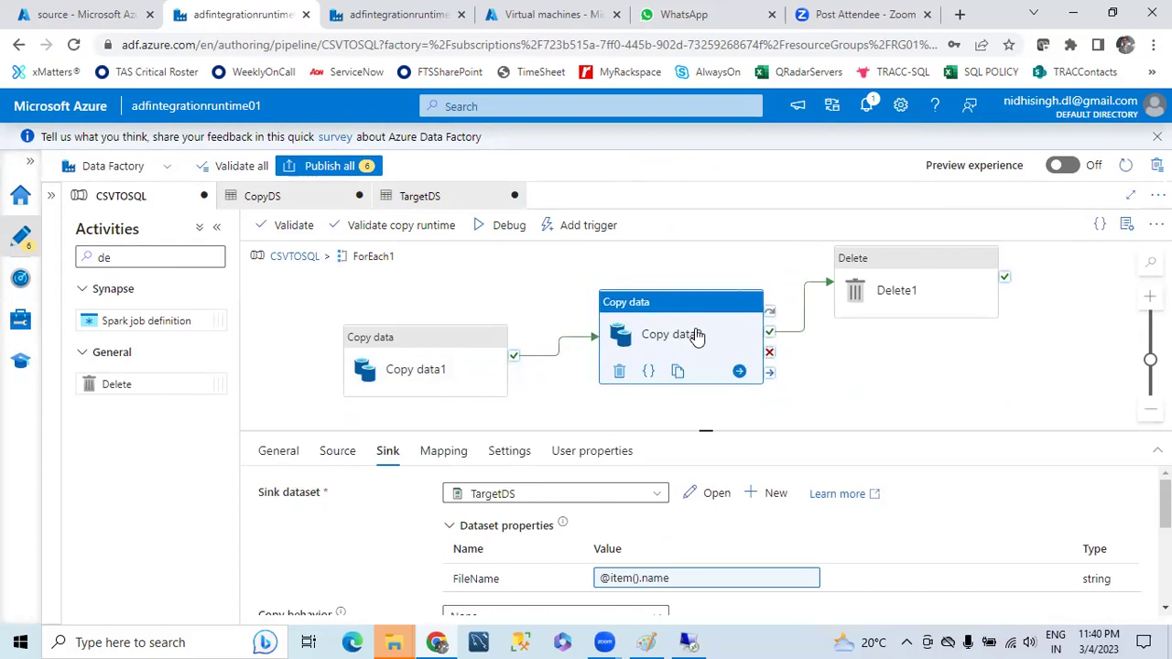
drag(885, 278, 891, 330)
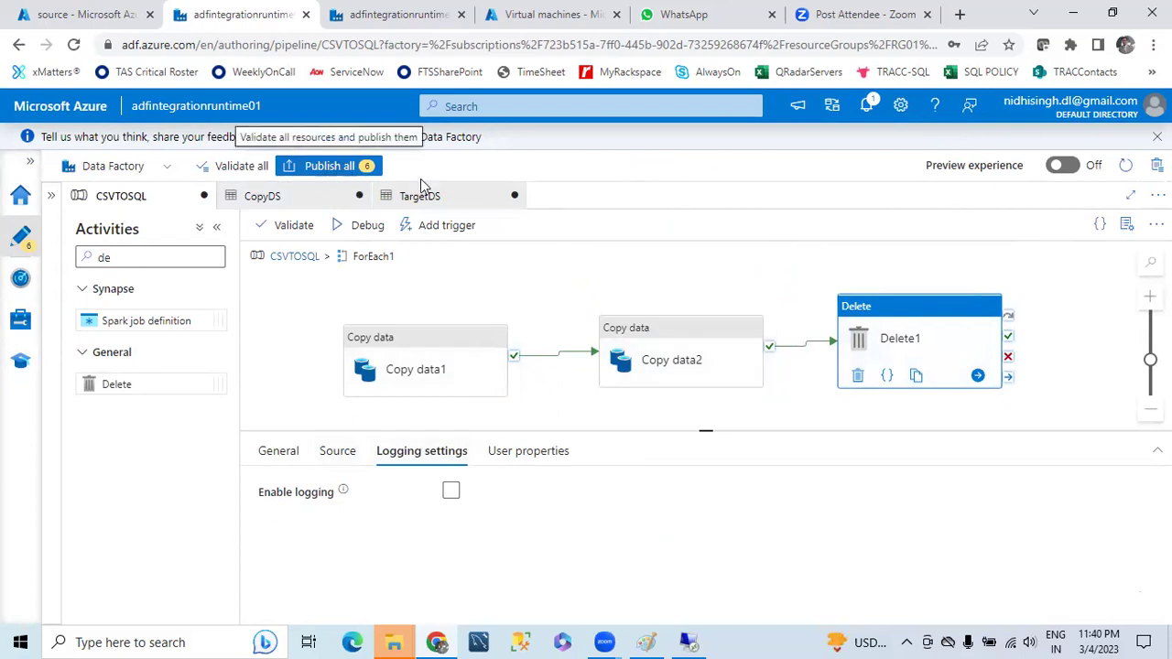
- Publish all 6 pending resources and wait for 'Publishing completed'
click(632, 357)
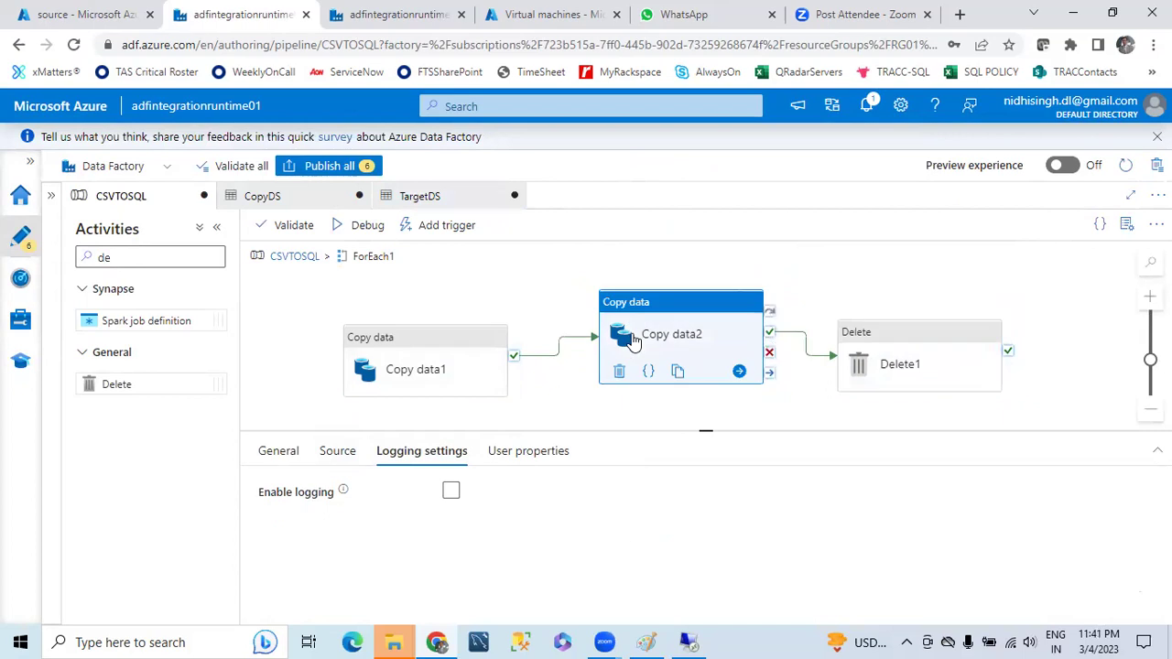
click(326, 168)
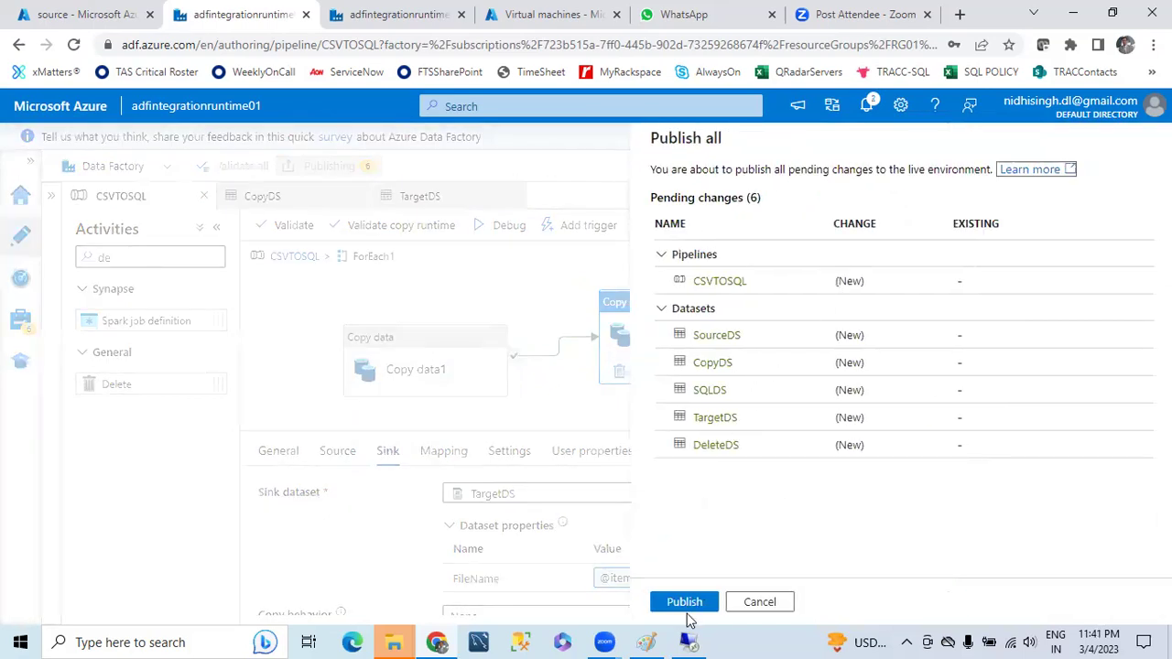
click(685, 605)
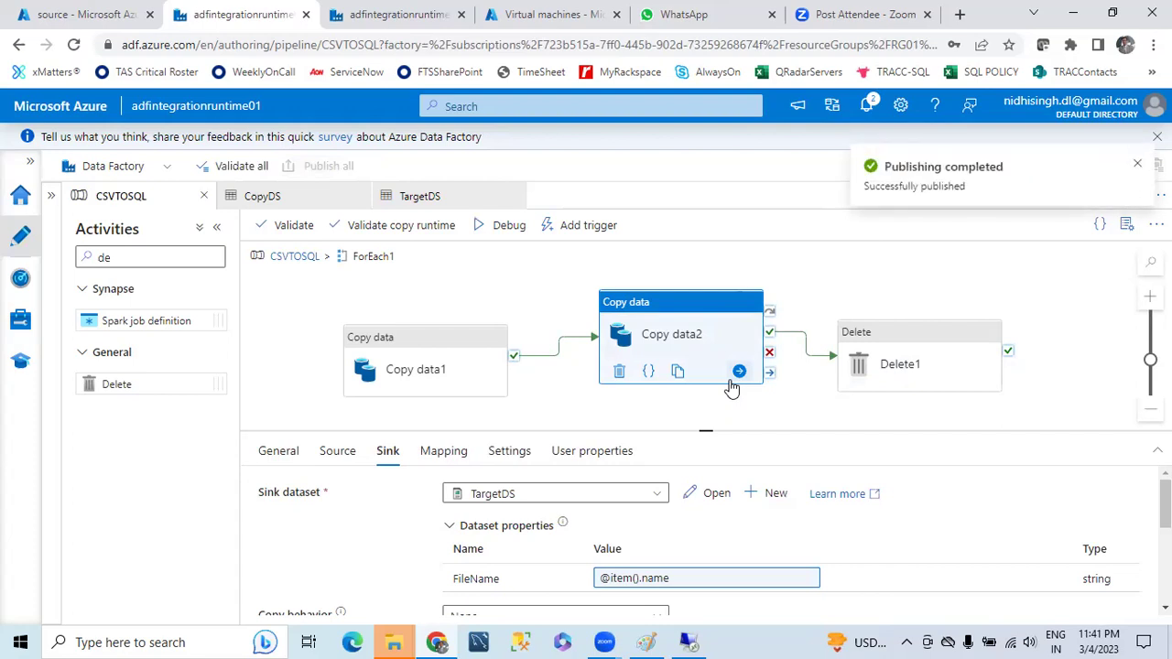
click(499, 296)
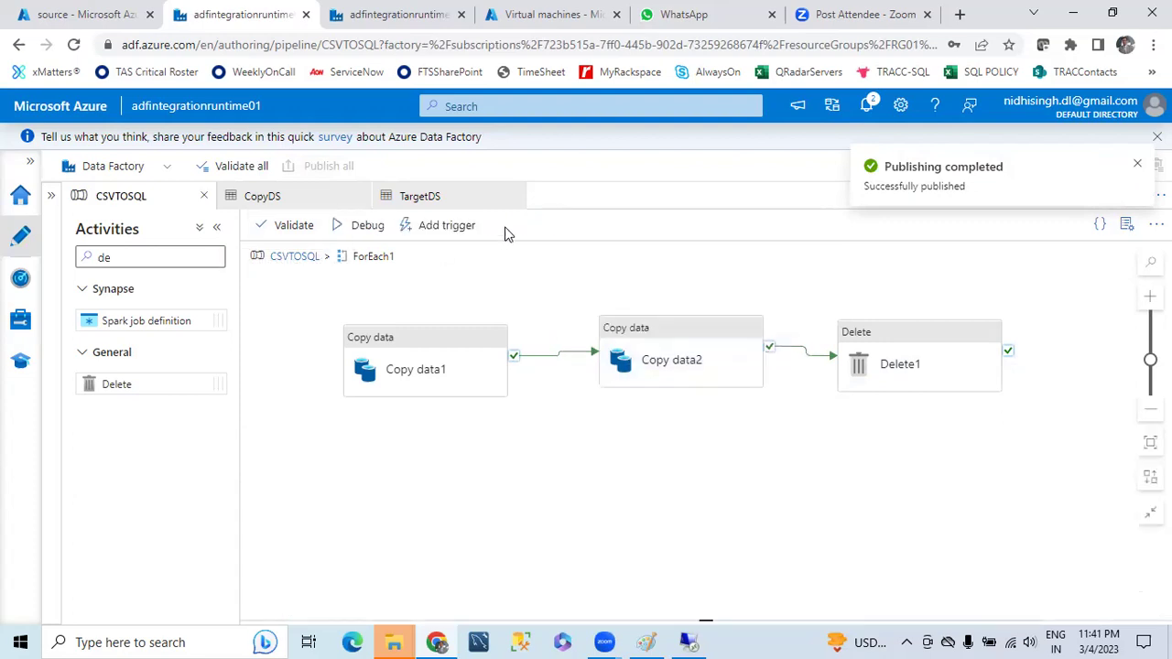
- Start a debug run of CSVTOSQL, enlarge the Output panel and refresh to track activity statuses
click(357, 232)
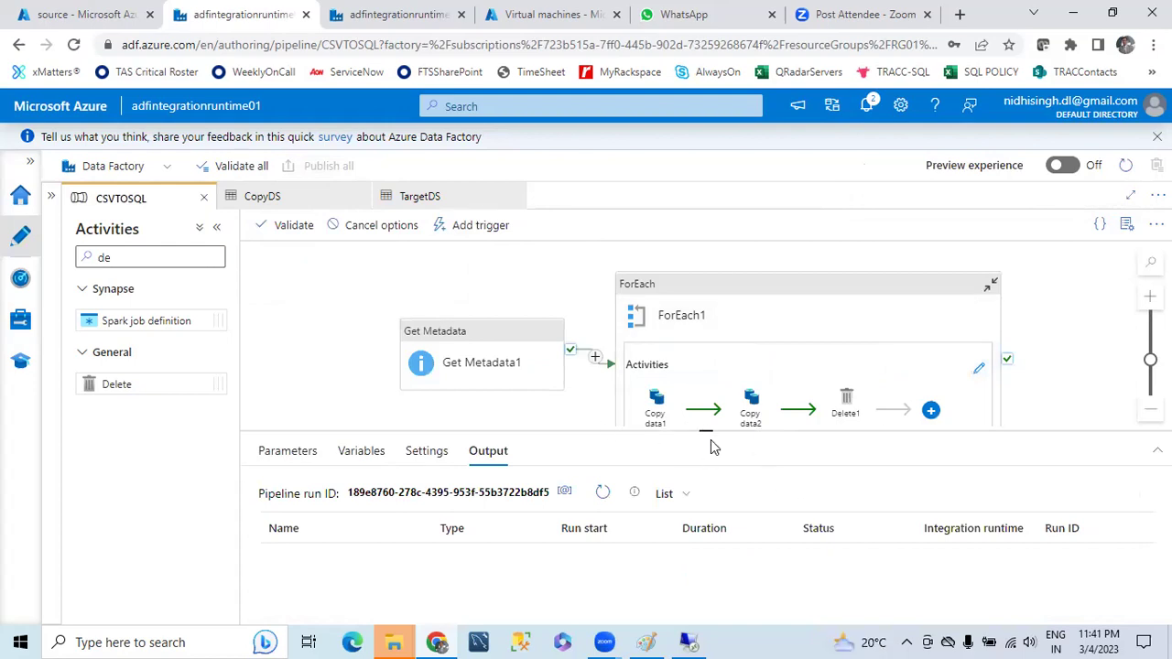
drag(706, 429, 694, 275)
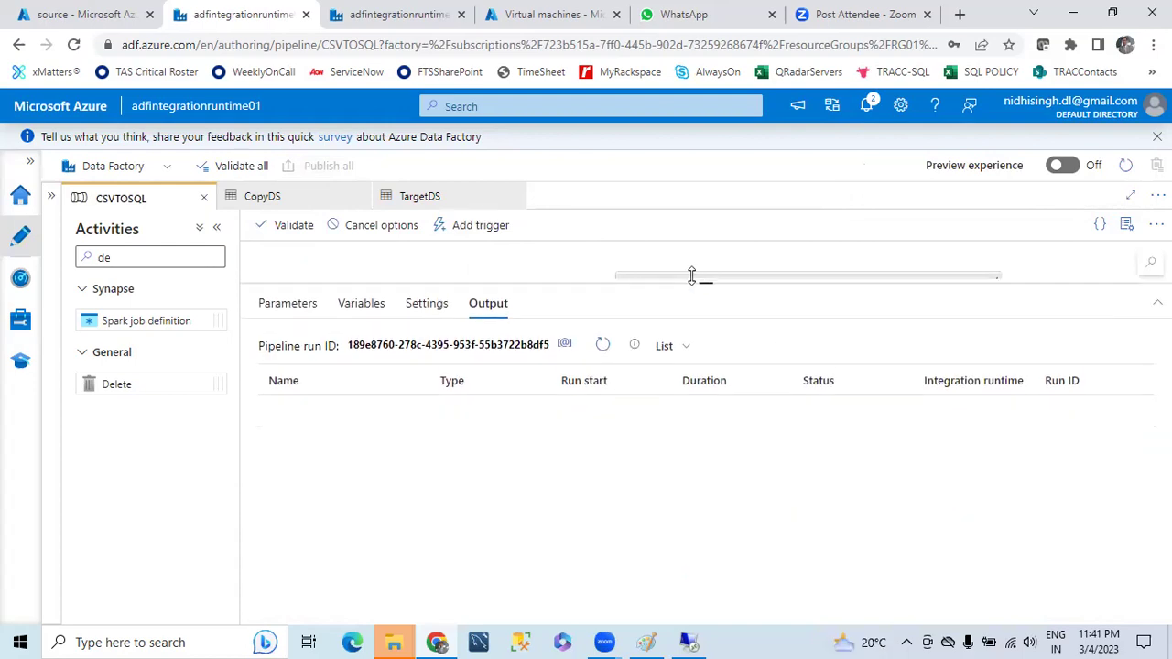
click(604, 337)
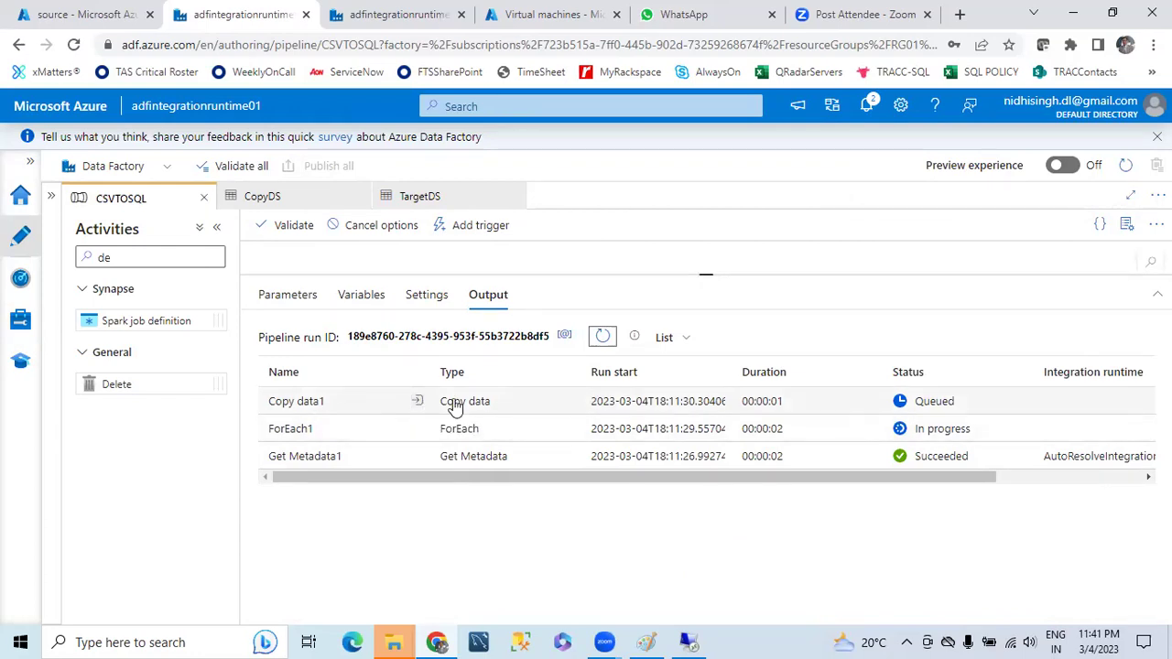
click(601, 337)
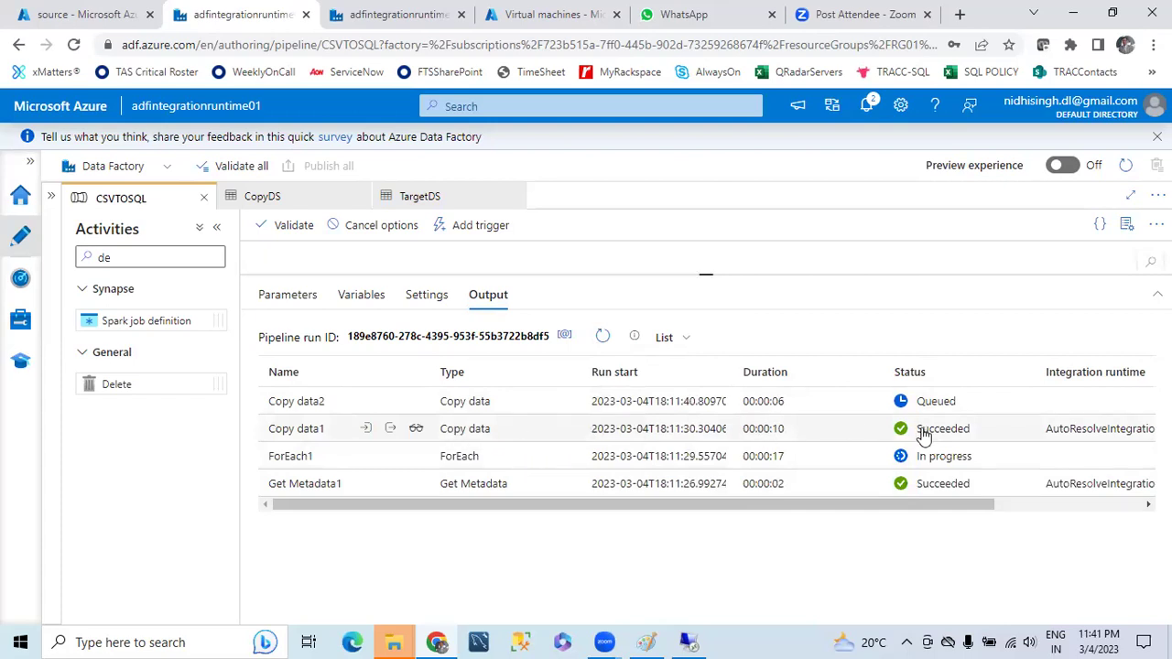
click(36, 13)
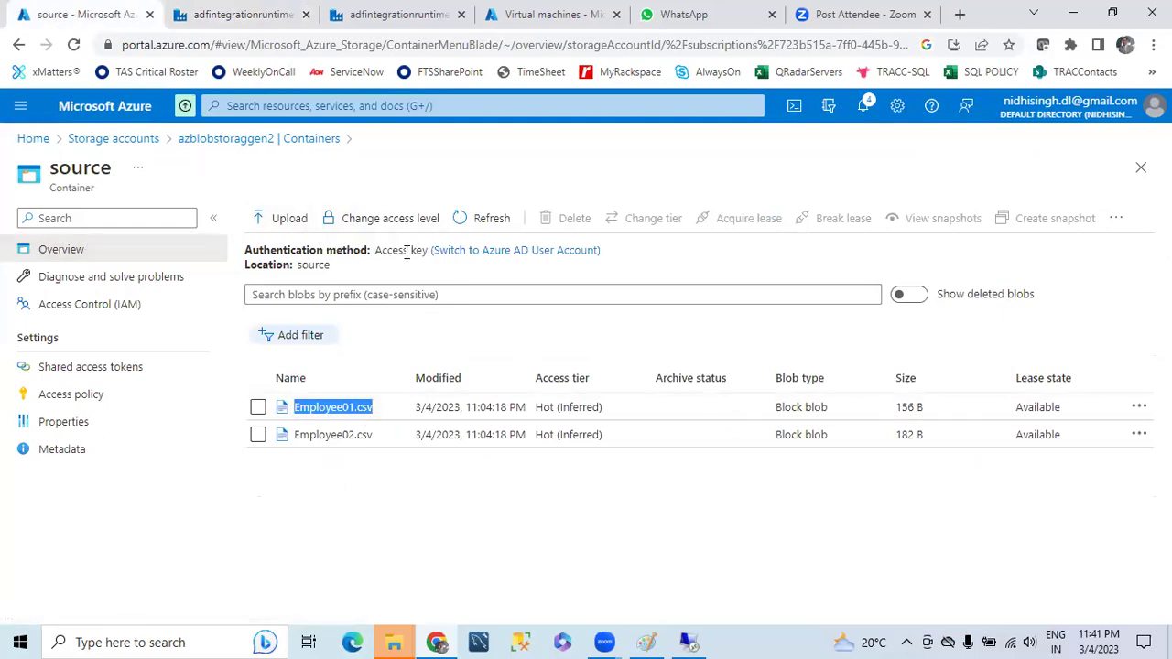
- Rerun 'select * from Employee' in the remote SSMS session, confirming five employee rows
click(689, 641)
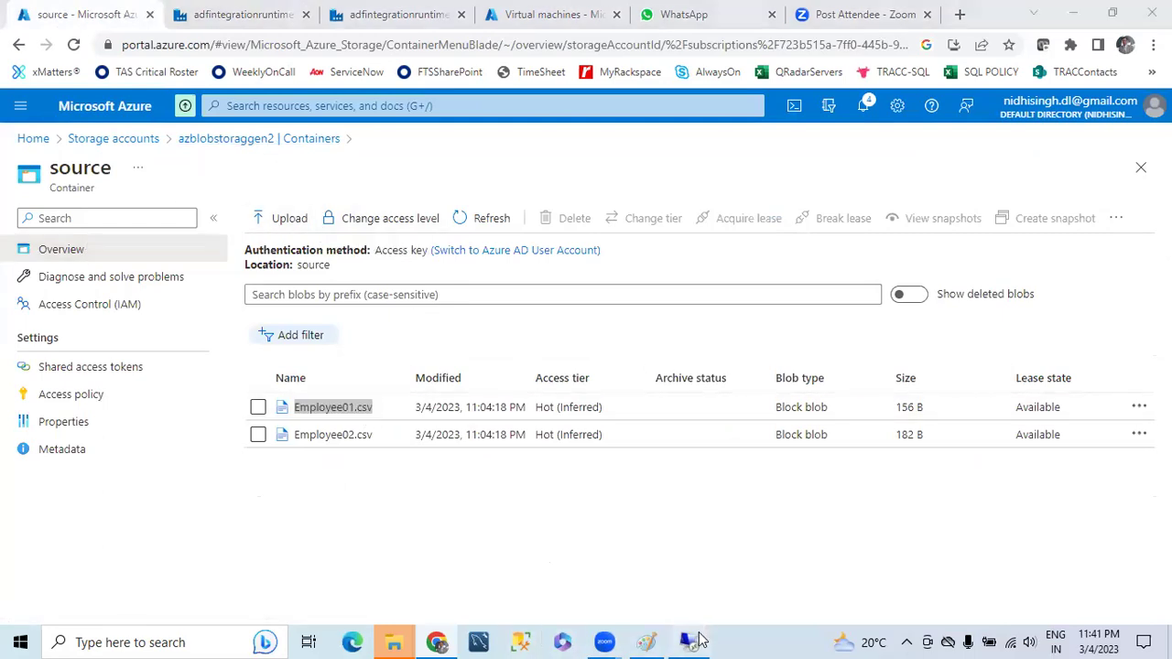
click(401, 209)
drag(406, 123, 233, 108)
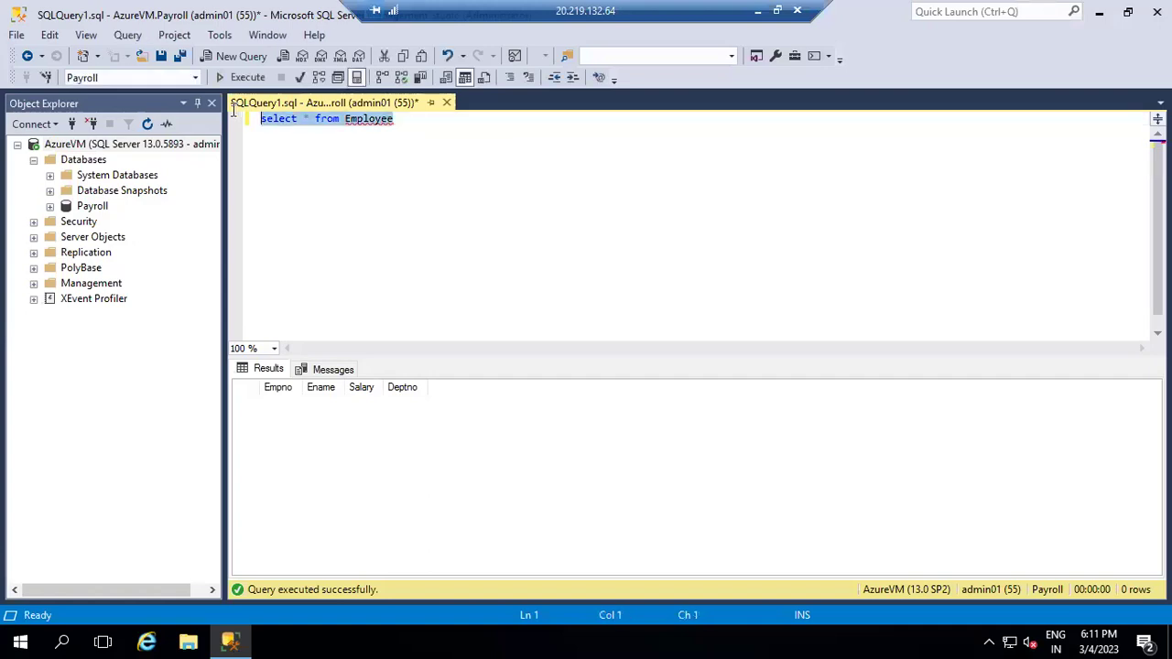
click(237, 80)
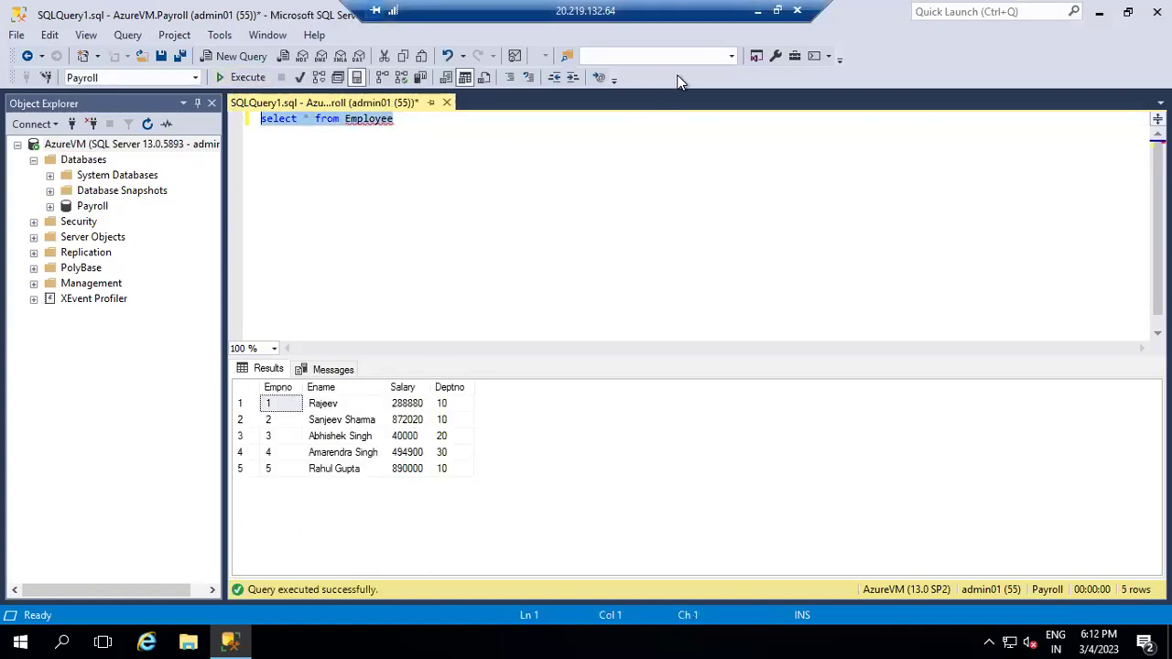
click(758, 11)
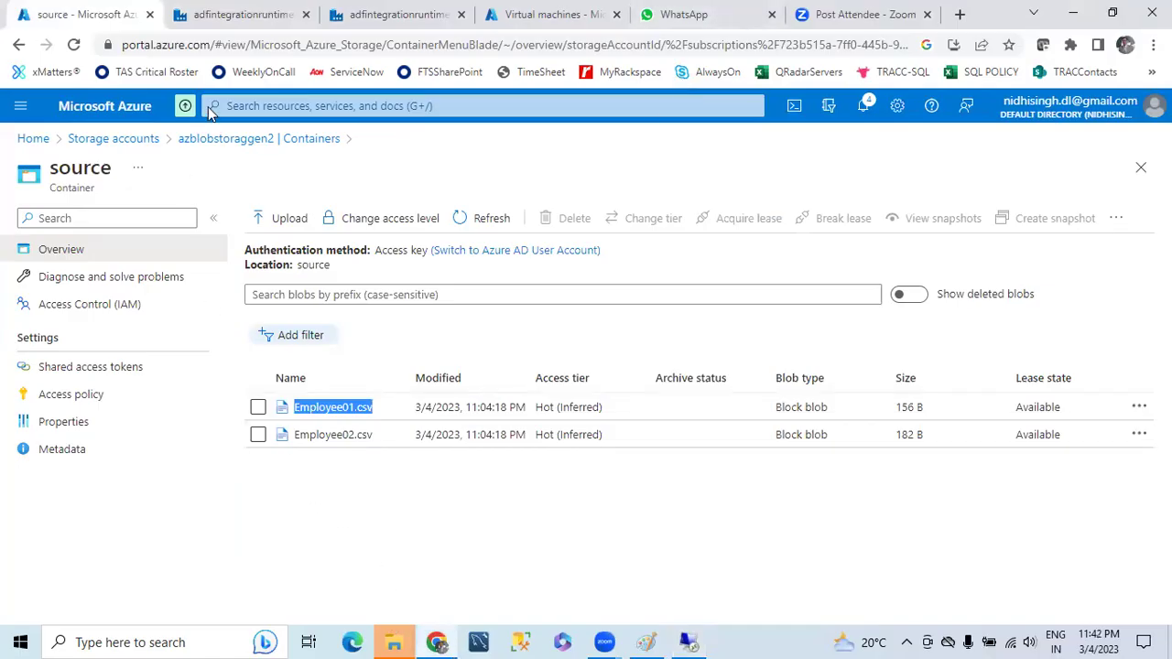
- Refresh the debug run output until the second Copy data1 and ForEach1 show Failed
click(237, 13)
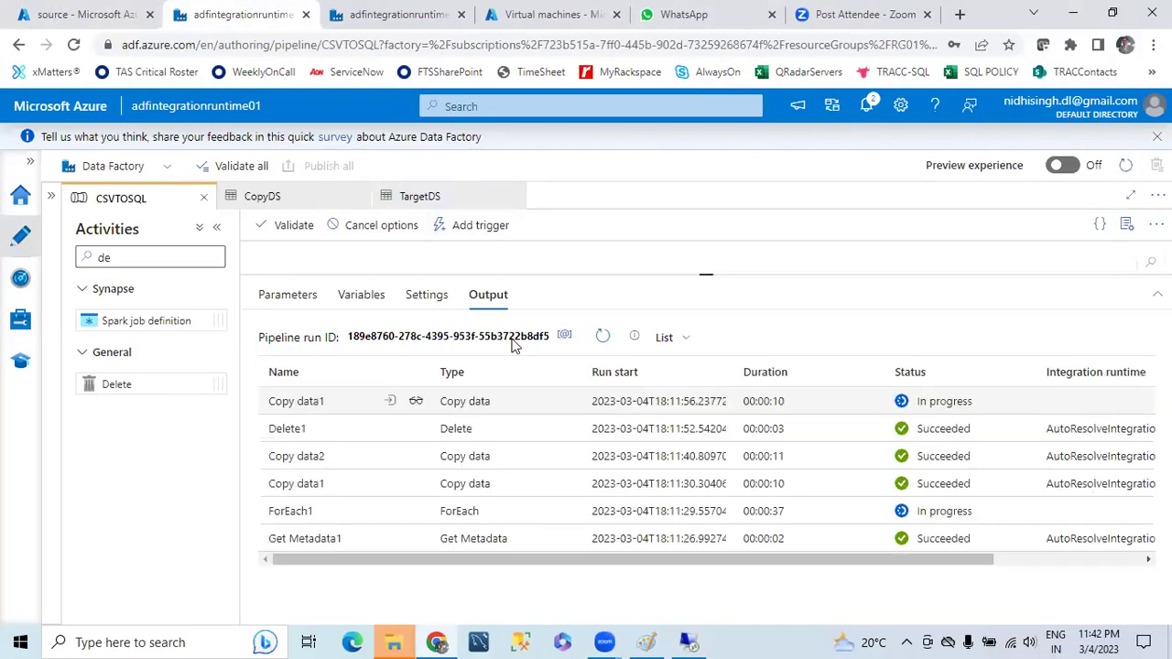
click(600, 337)
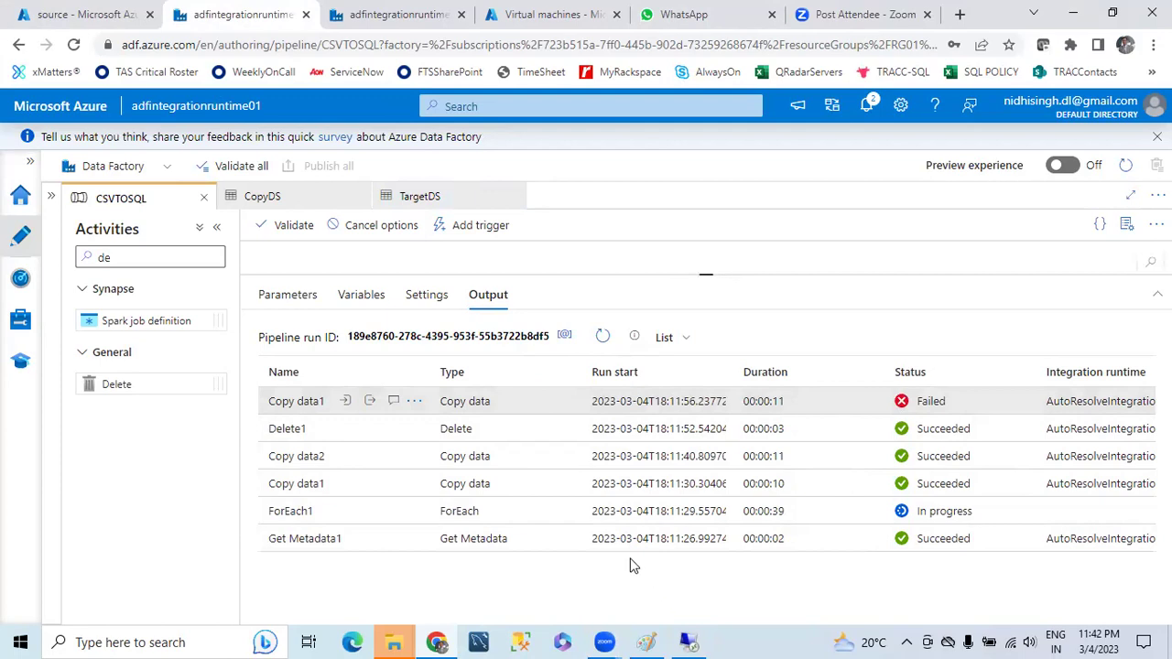
drag(607, 562, 458, 479)
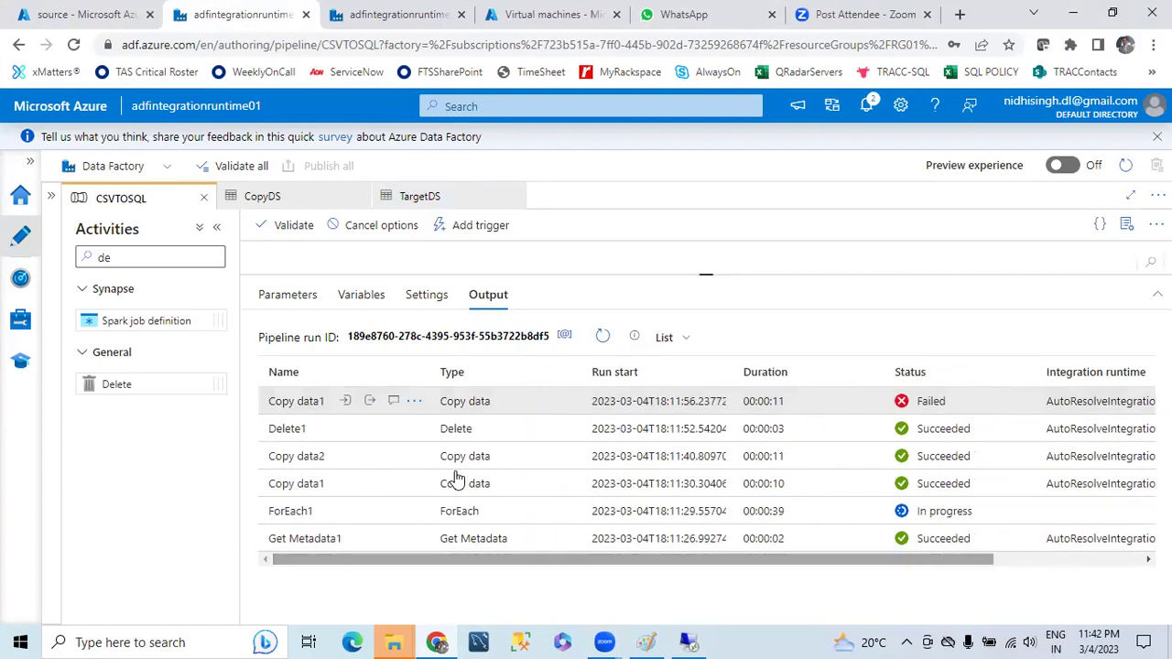
click(604, 336)
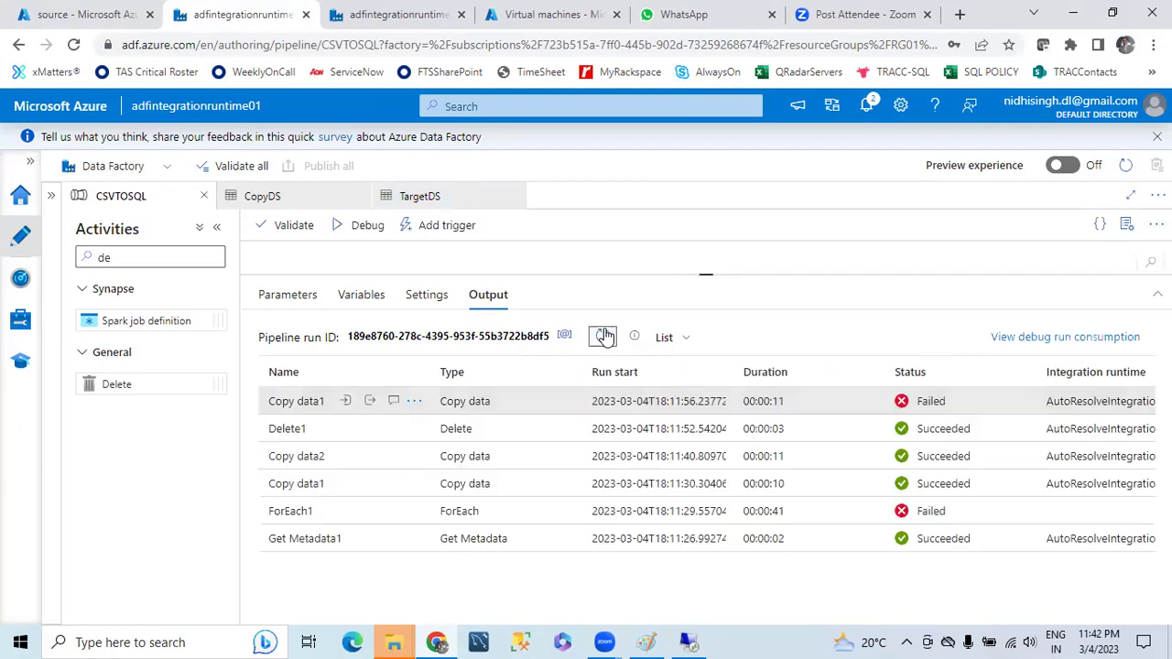
click(604, 336)
click(599, 338)
click(646, 639)
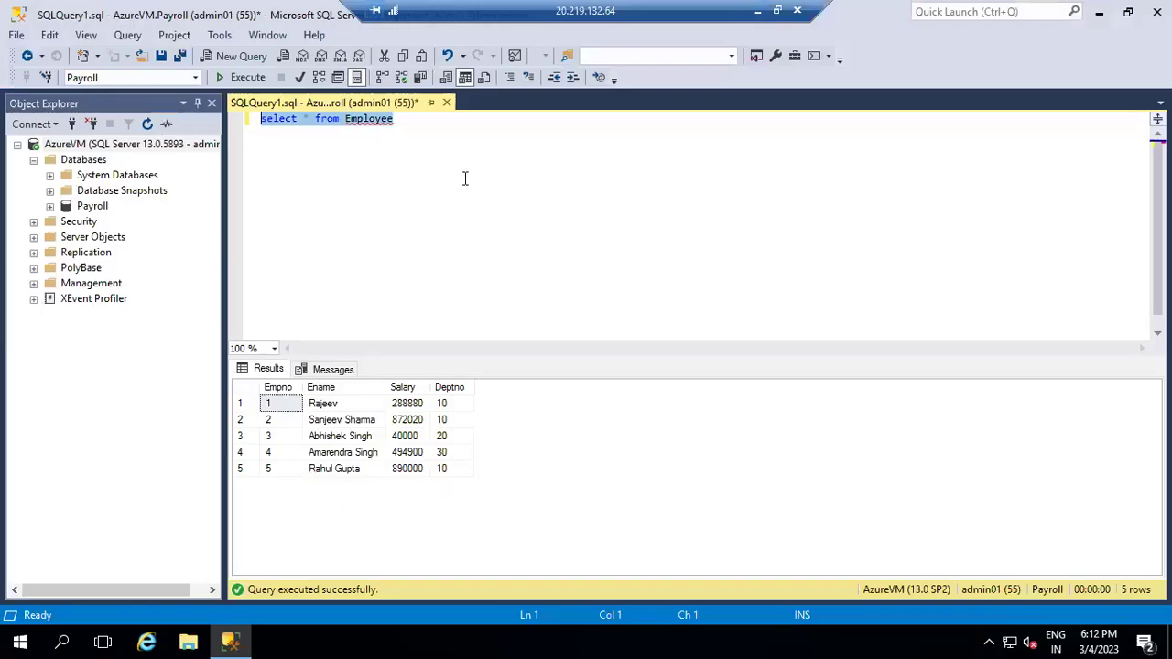
- Rerun the Employee query, which still returns five rows, then leave the remote session
click(240, 78)
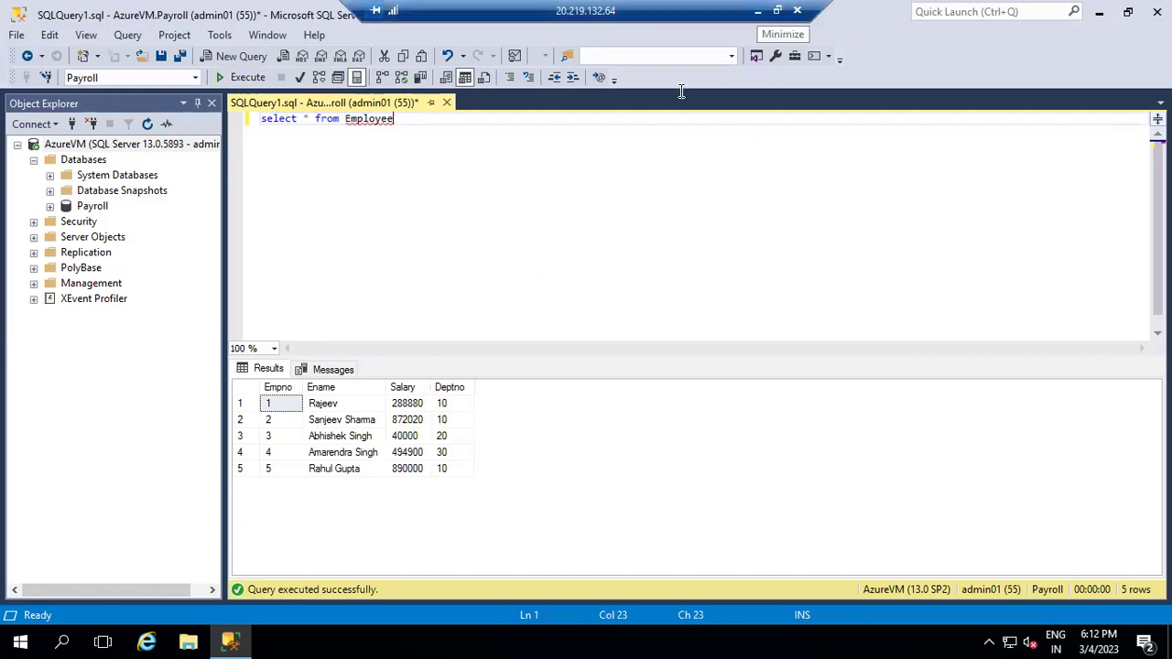
click(757, 10)
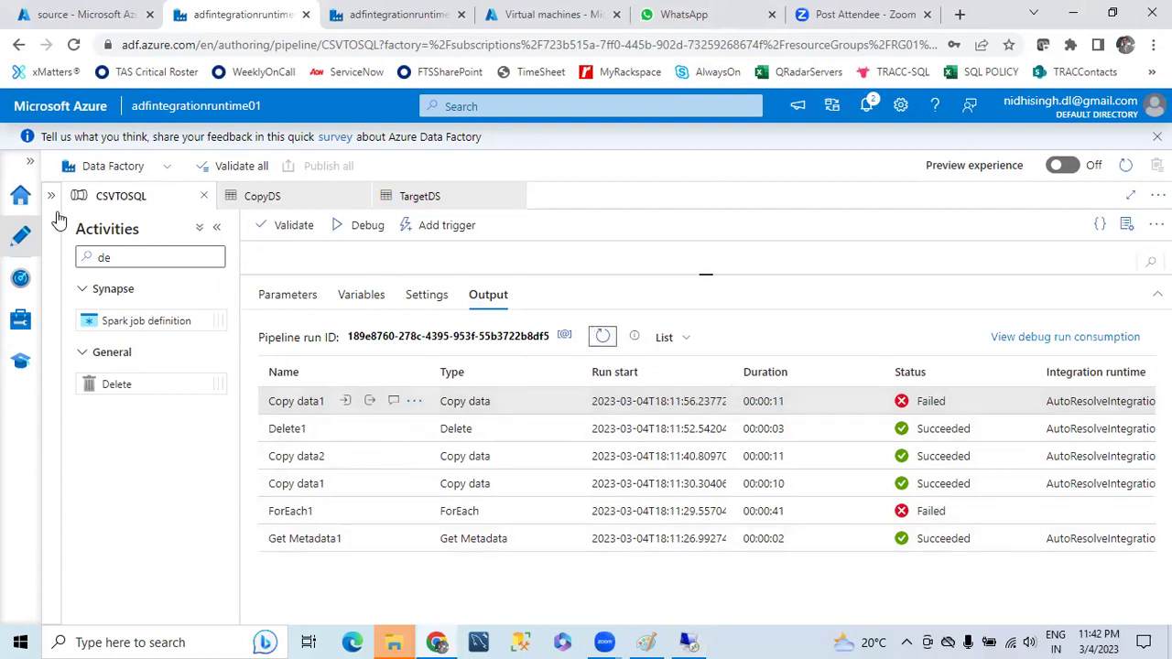
- Refresh the source container and the containers list, confirming source is empty and processed exists
click(97, 15)
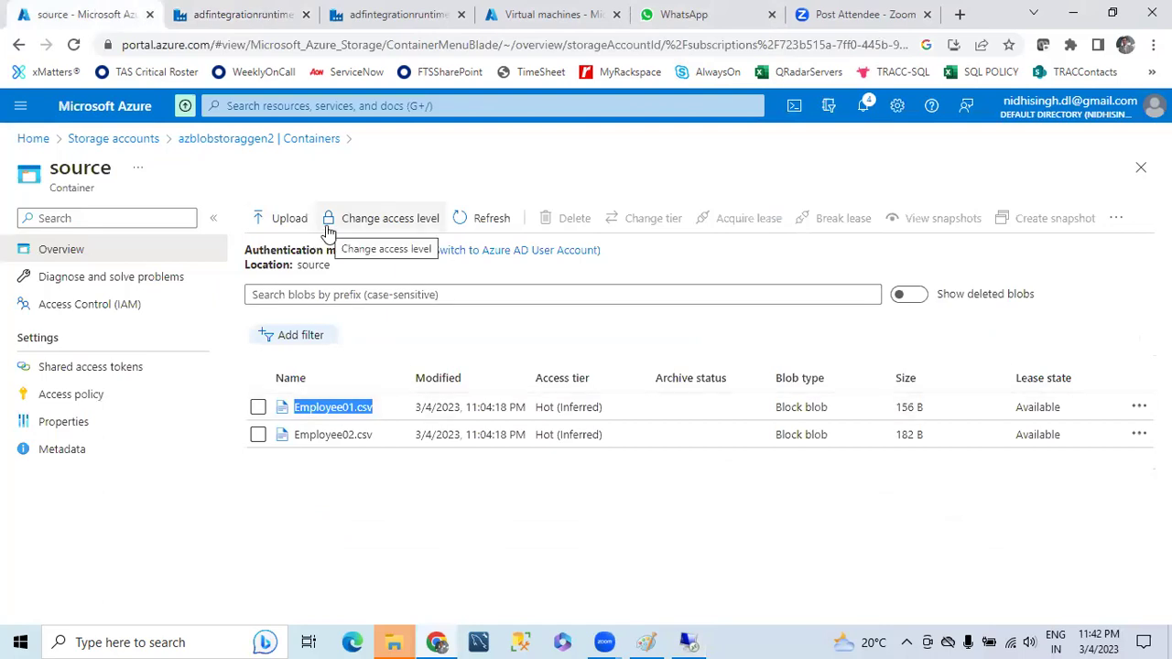
click(469, 218)
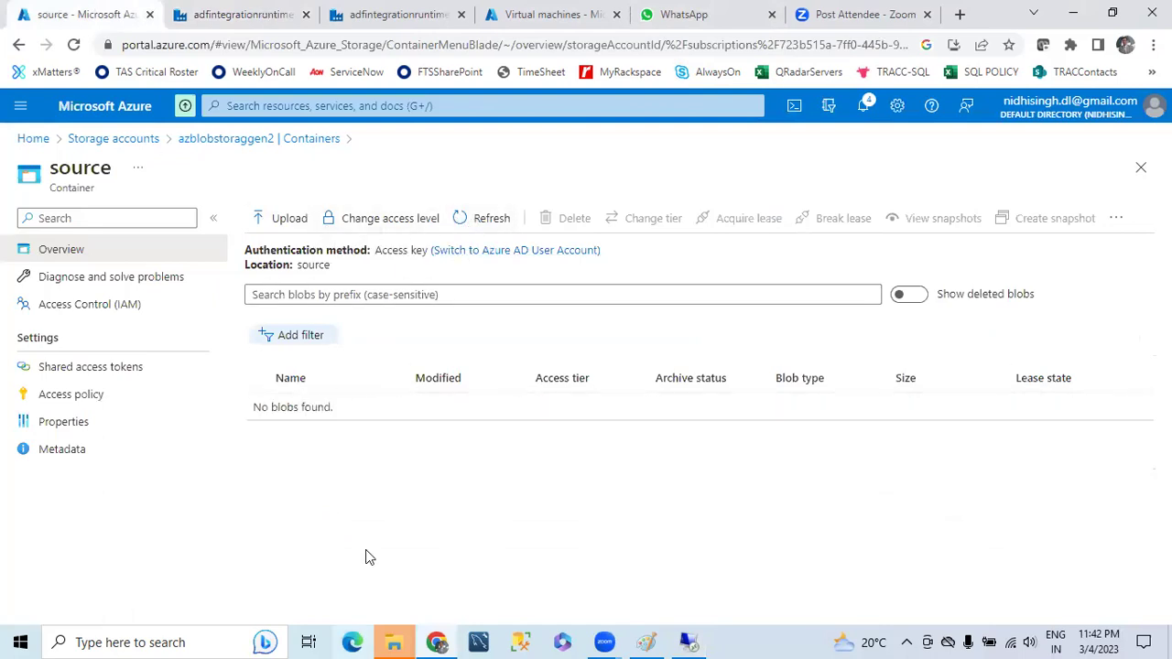
click(233, 139)
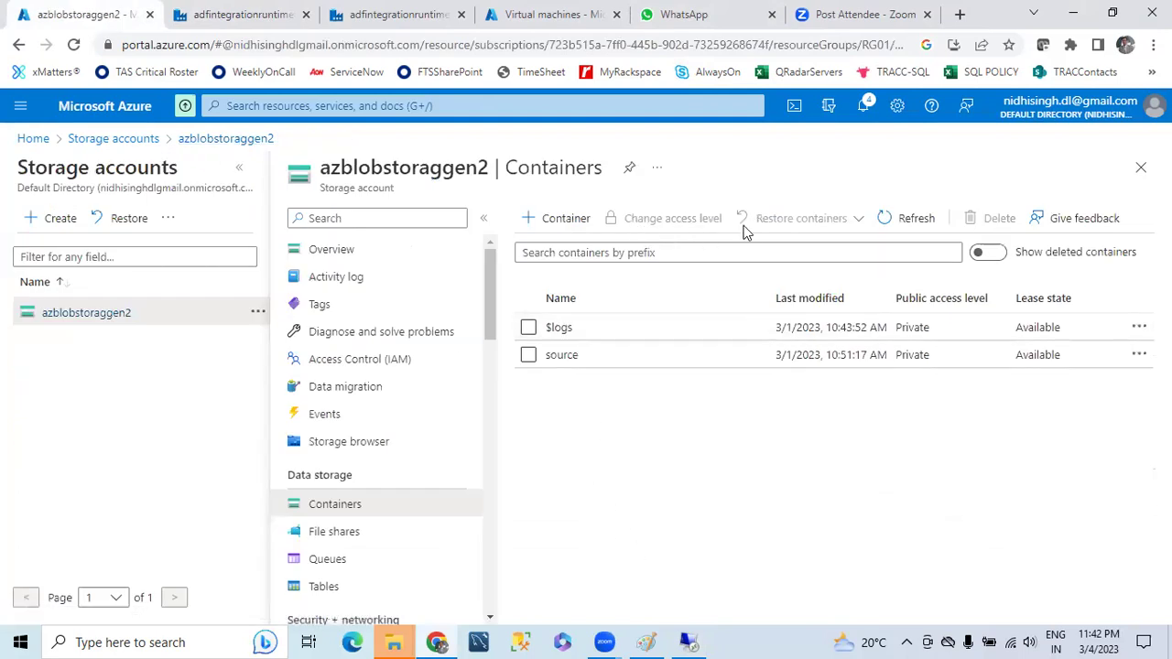
click(911, 220)
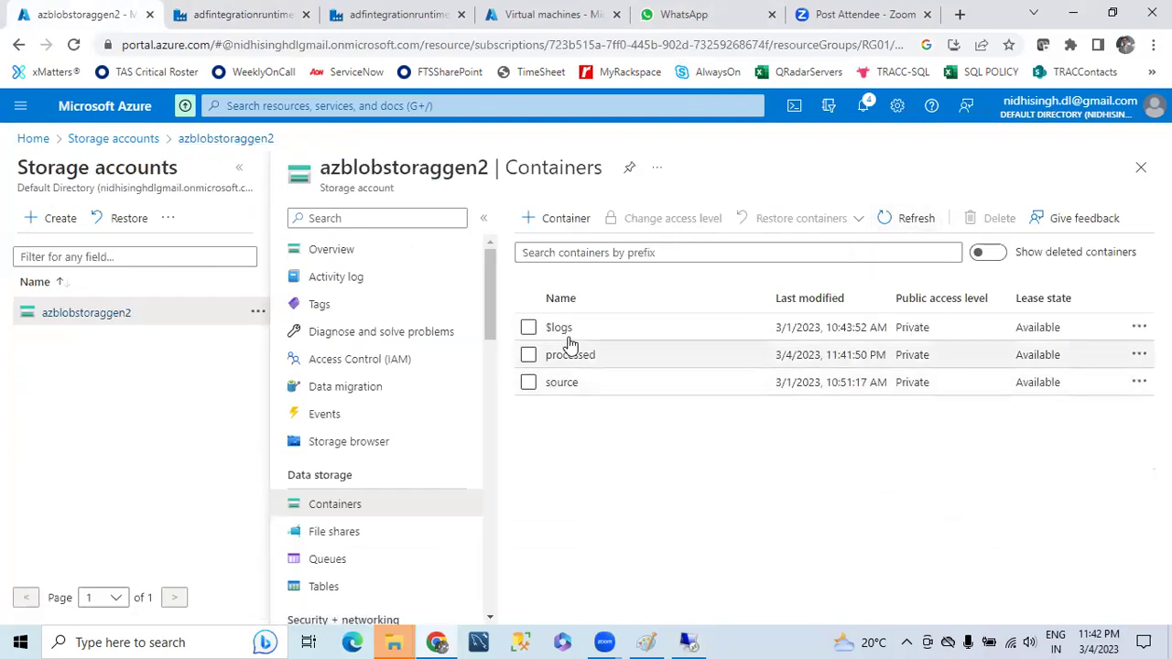
click(914, 220)
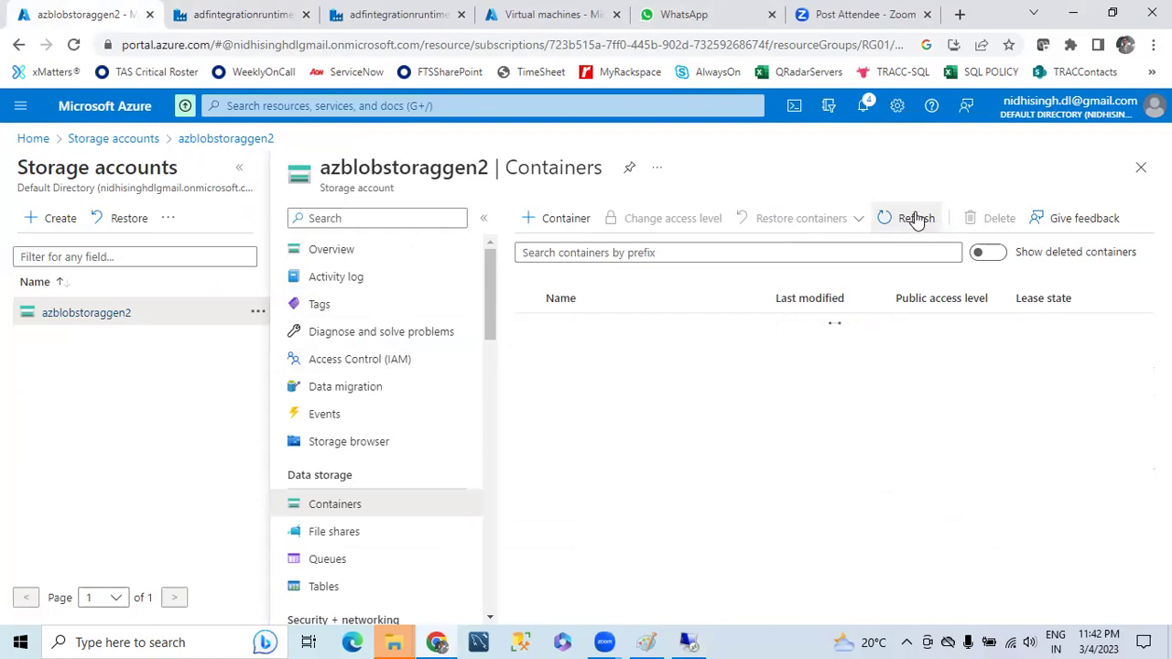
click(564, 386)
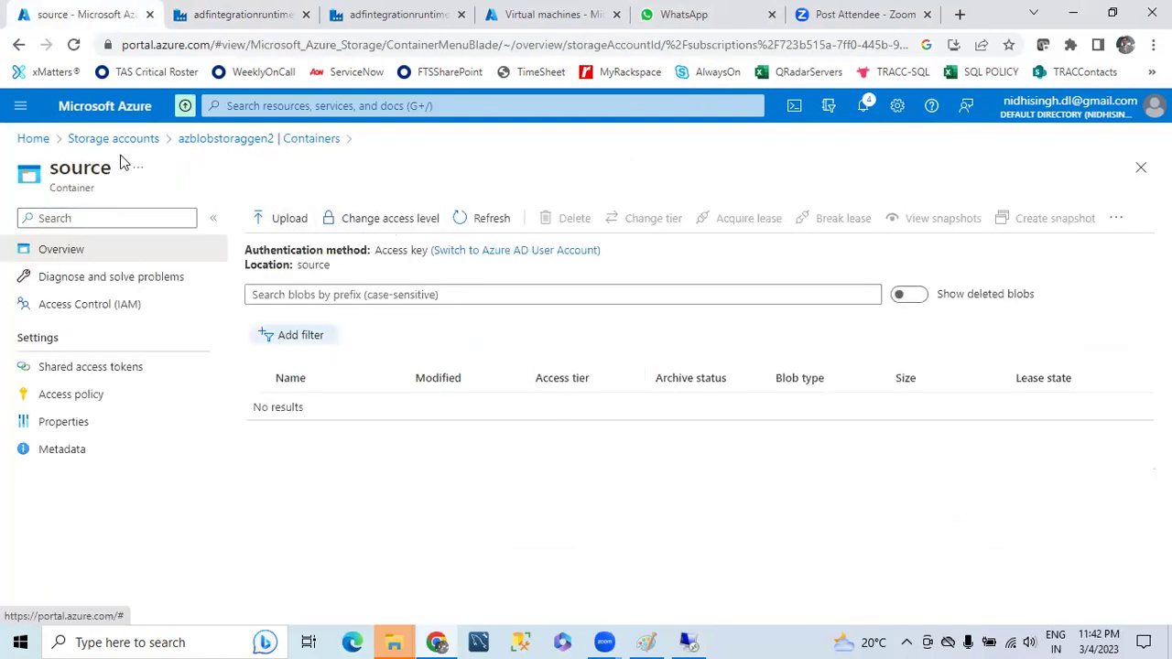
- Open the processed container, widen its Name column, and refresh to show Employee01.csv
click(235, 139)
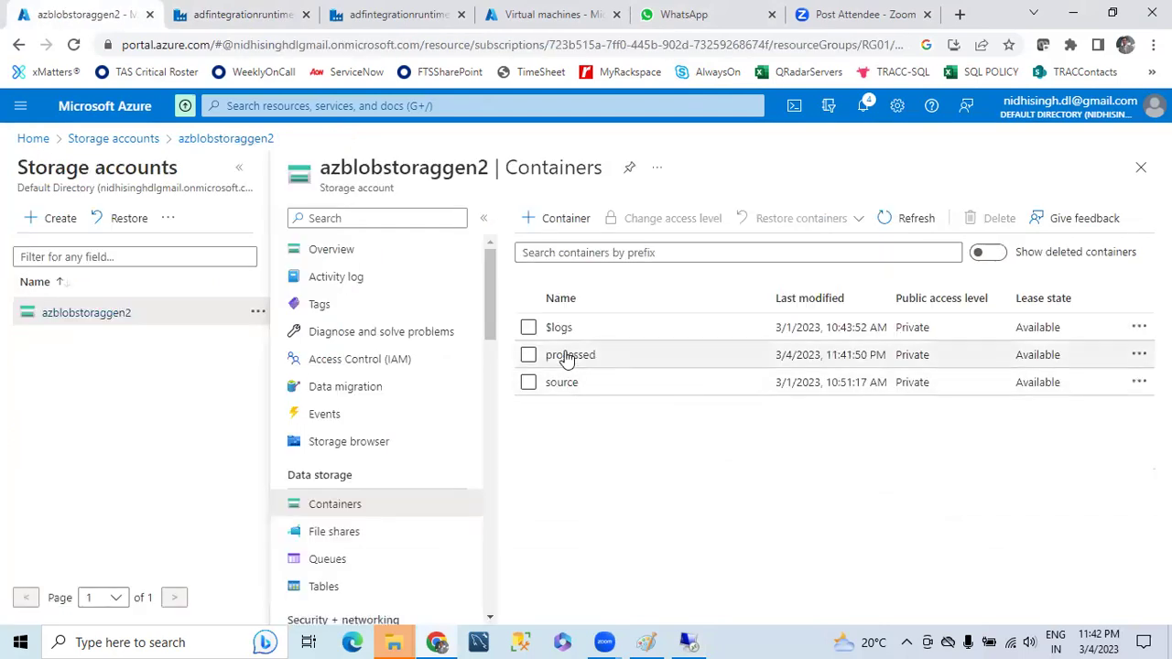
click(568, 357)
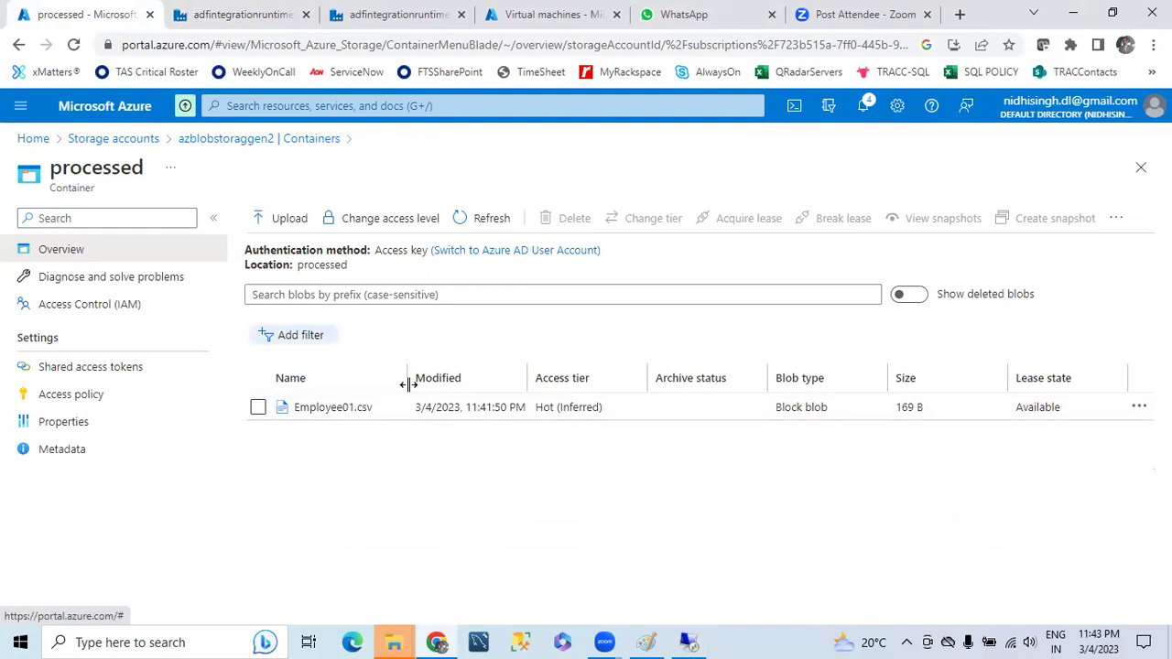
drag(410, 375, 452, 374)
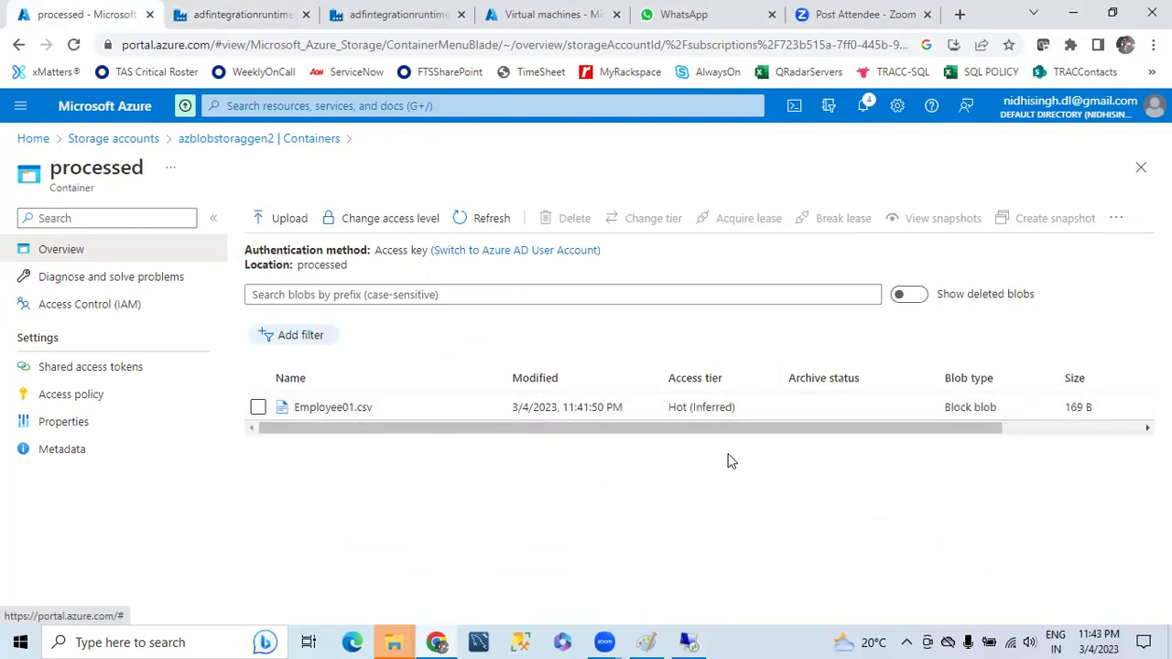
drag(723, 427, 994, 412)
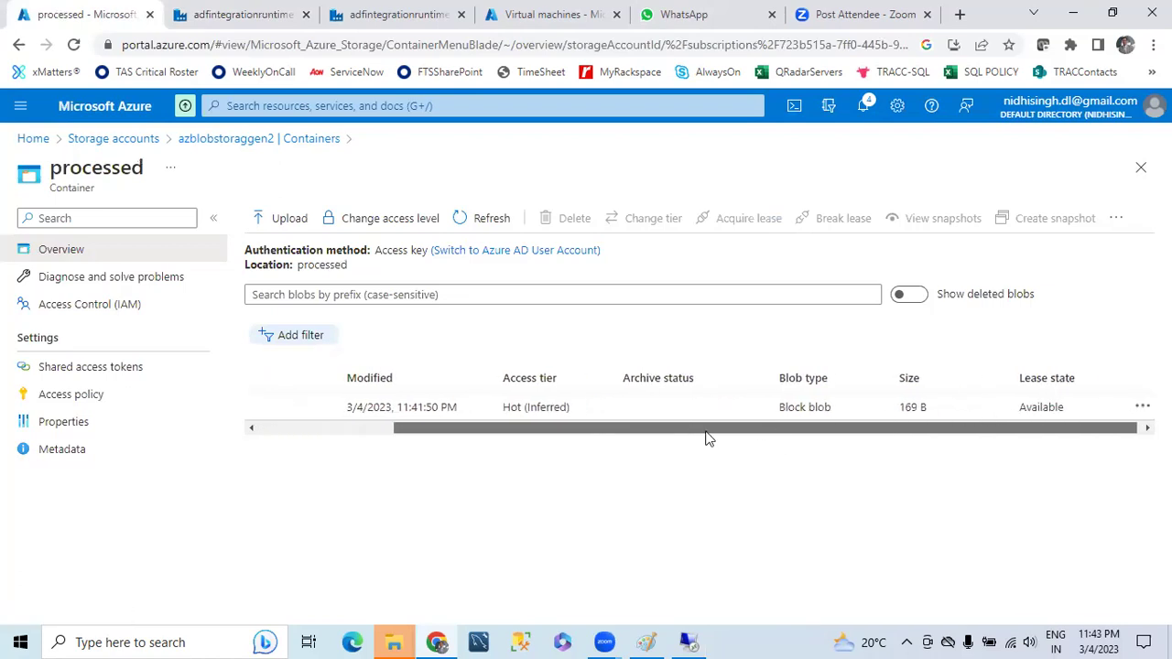
drag(706, 434, 352, 420)
click(460, 219)
drag(474, 433, 437, 437)
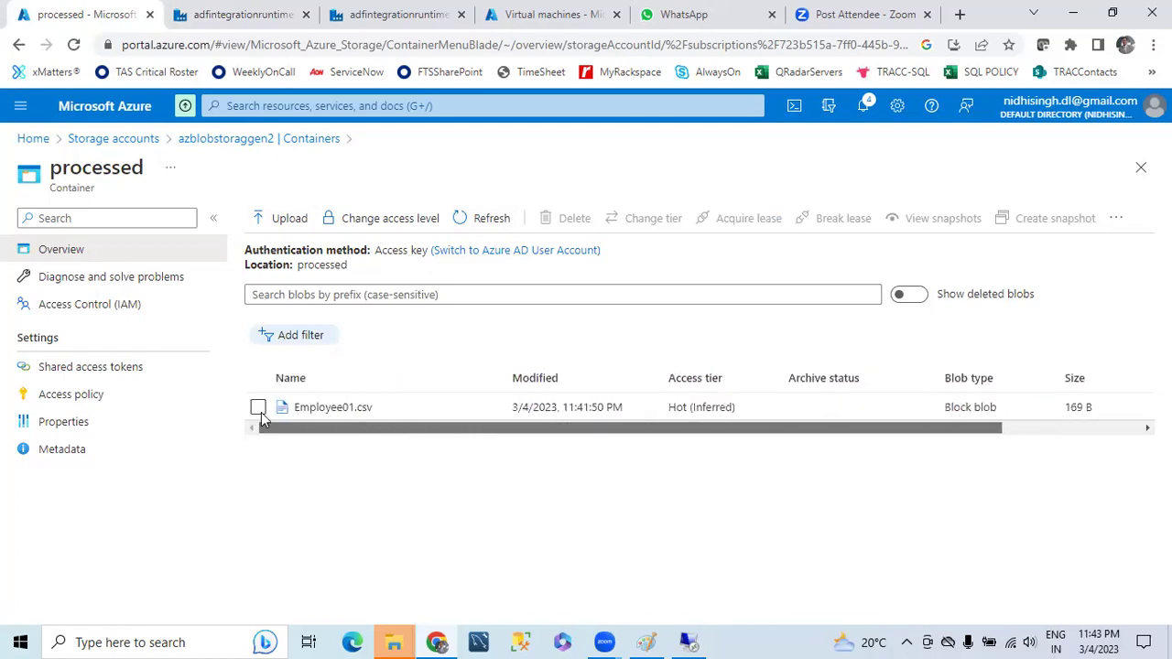
drag(457, 428, 343, 439)
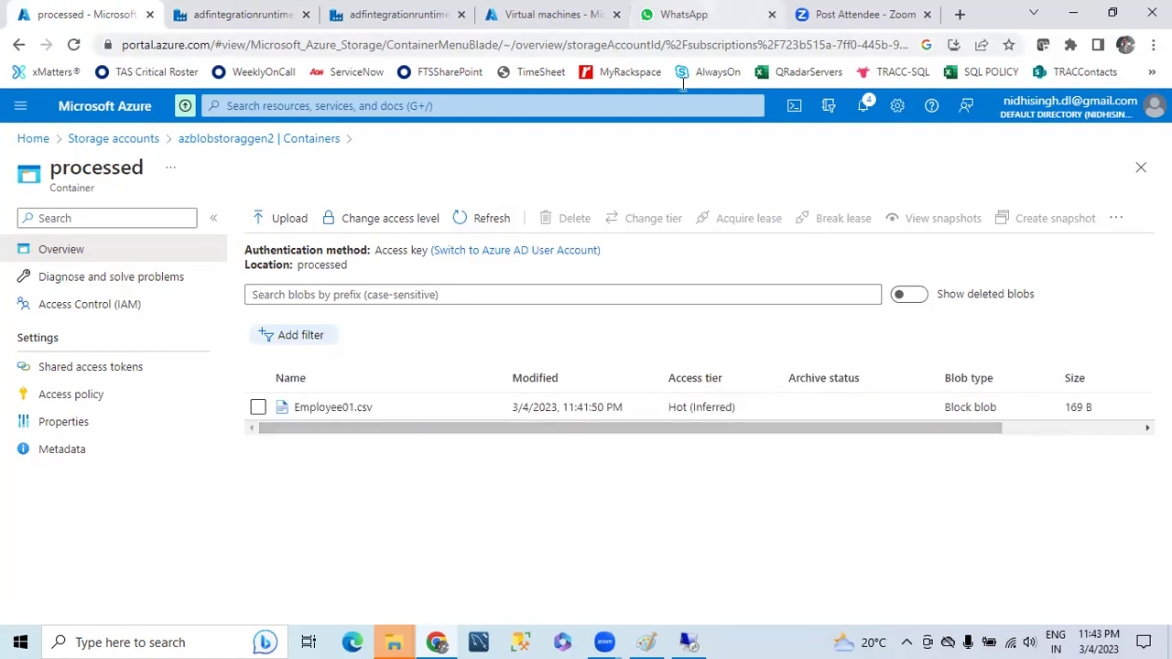
click(645, 641)
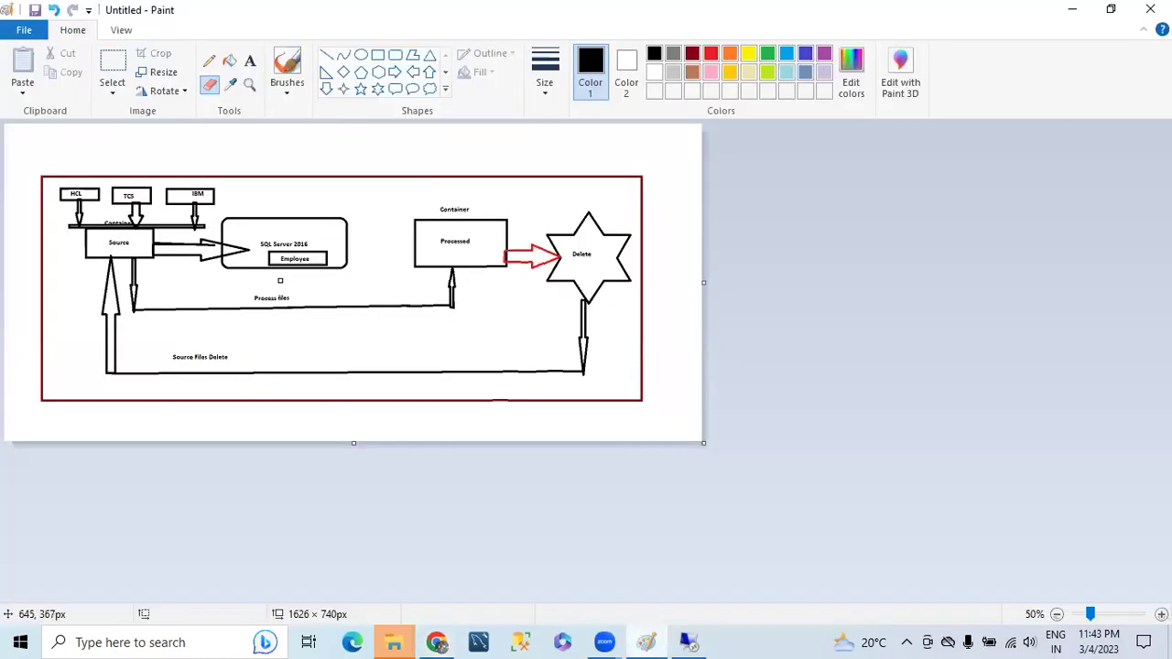
- Leave the Paint flow diagram and return to the Azure portal's processed container page
scroll(280, 280, up, 1)
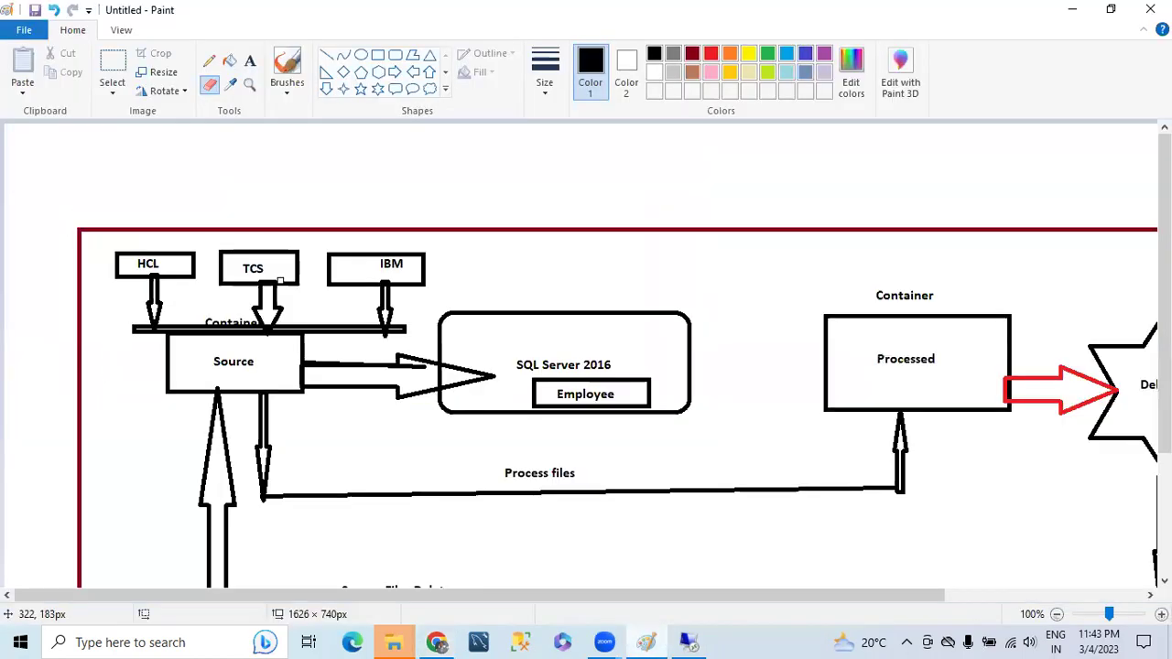
scroll(282, 281, down, 1)
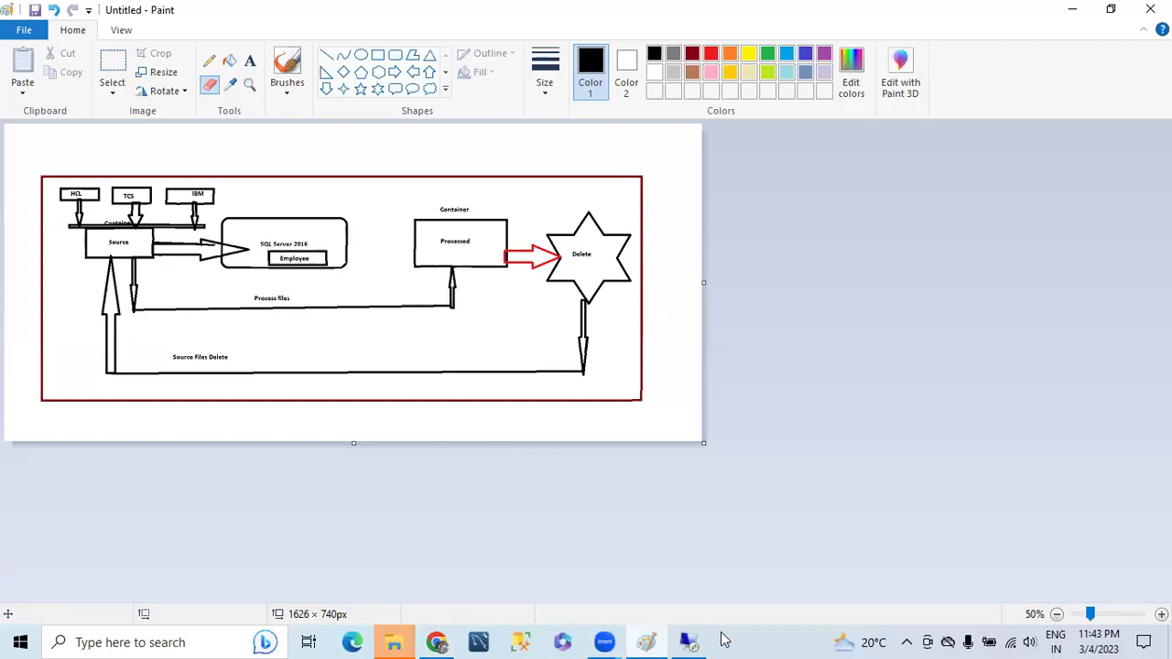
click(705, 641)
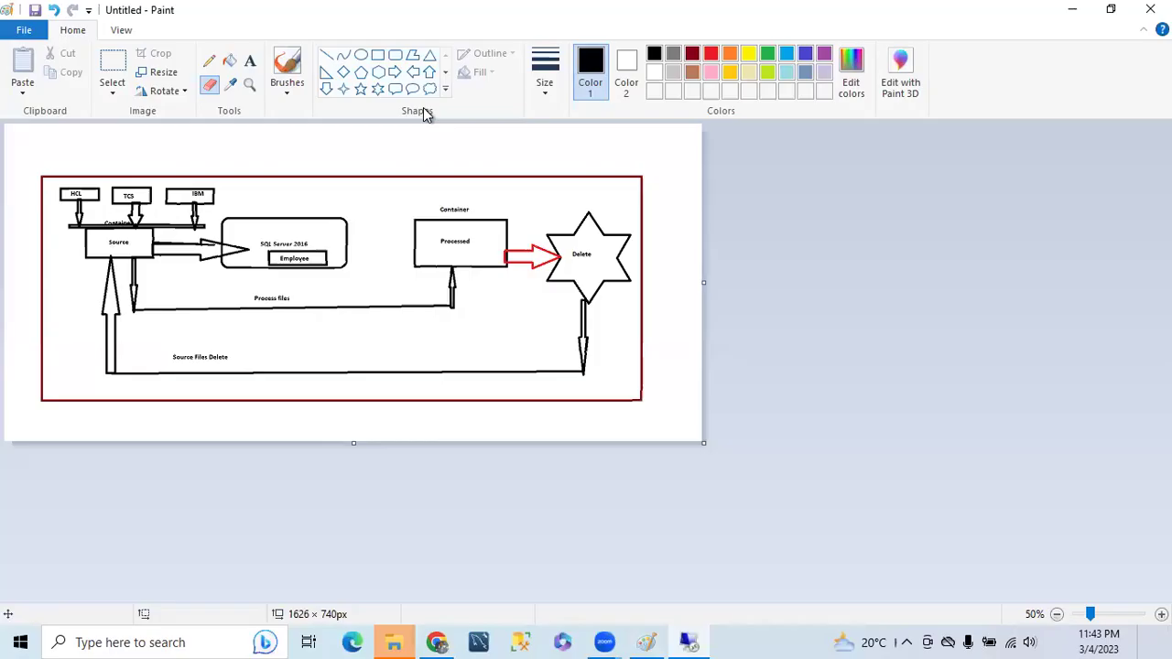
click(689, 642)
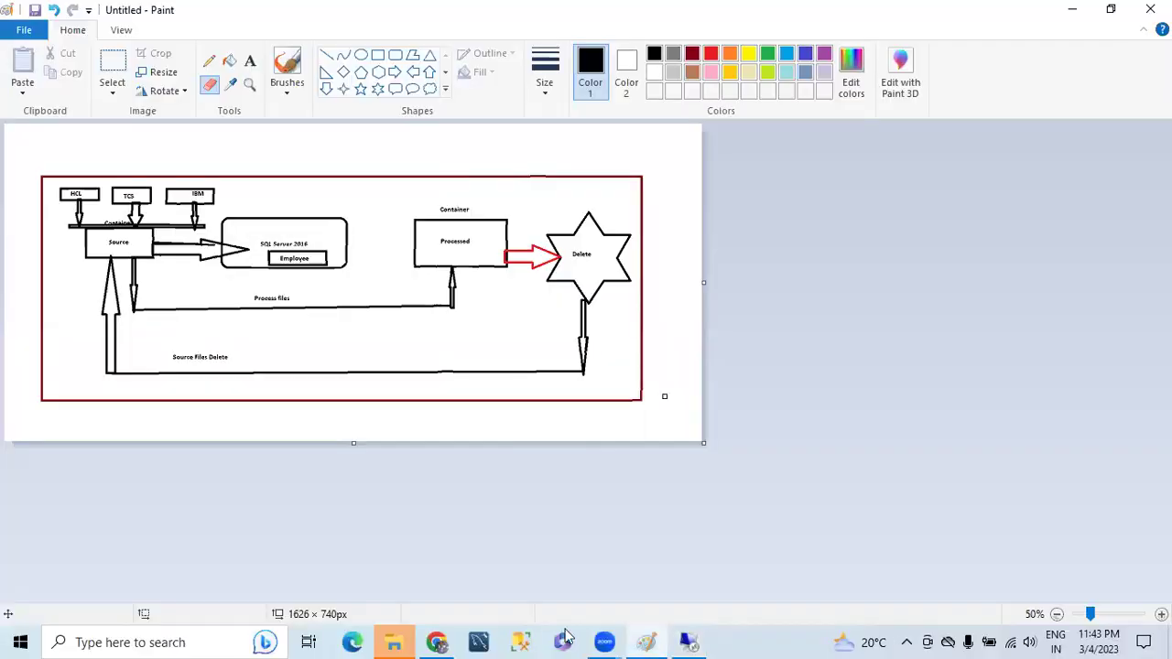
click(437, 642)
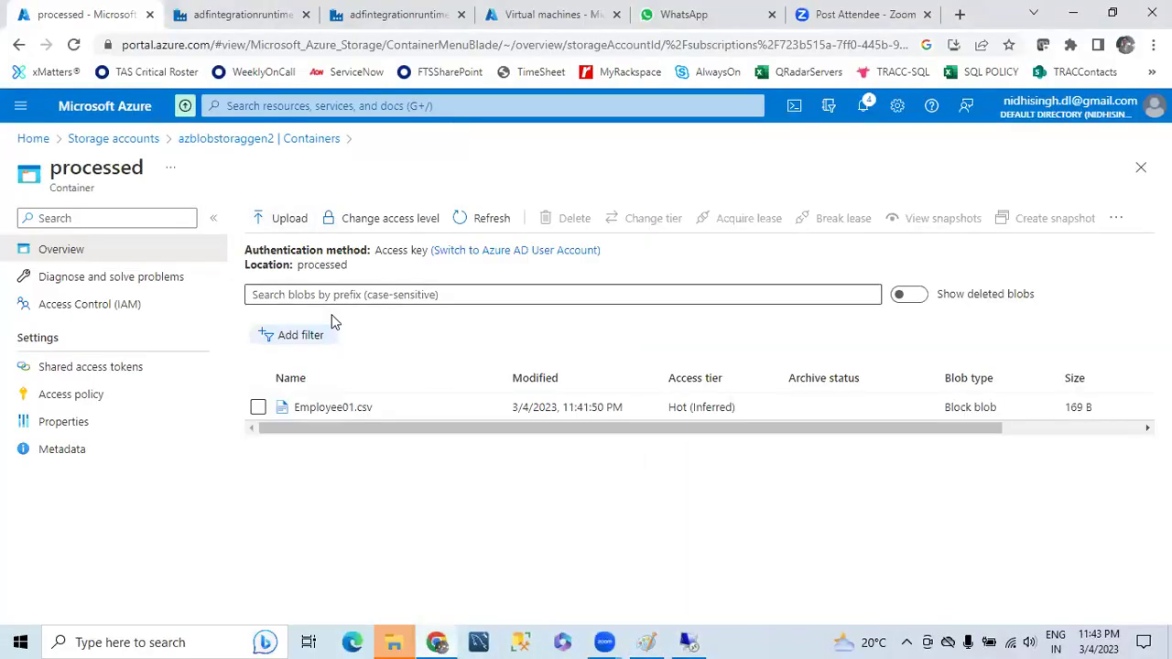
- Upload Employee02.csv from the computer into the source container
click(230, 137)
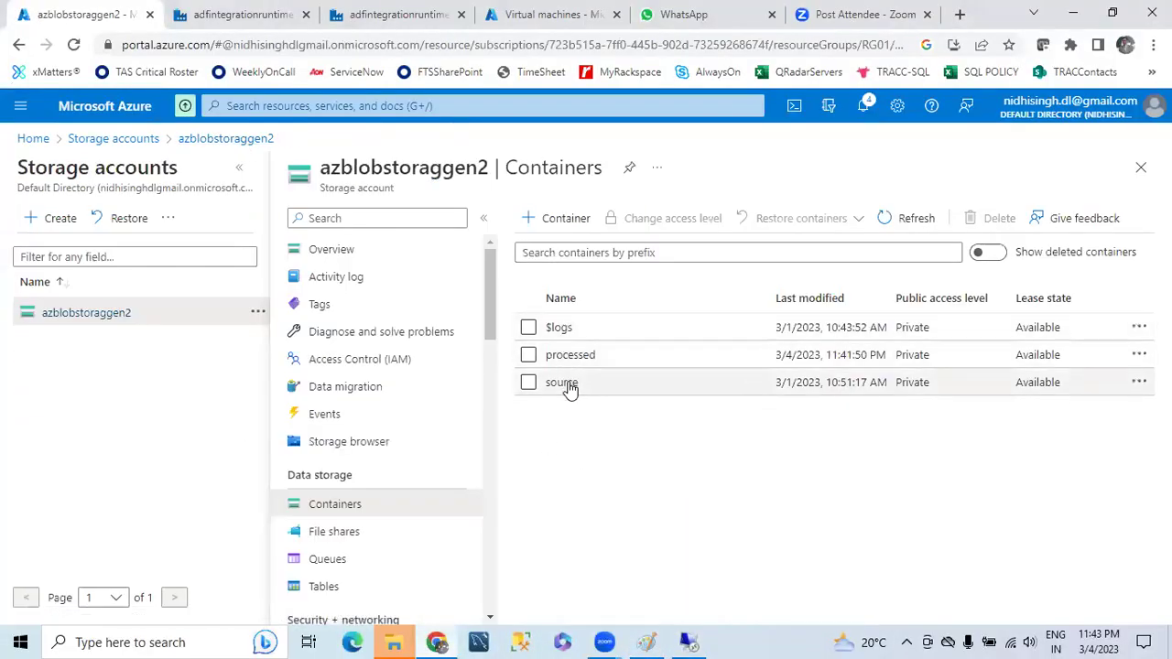
click(566, 382)
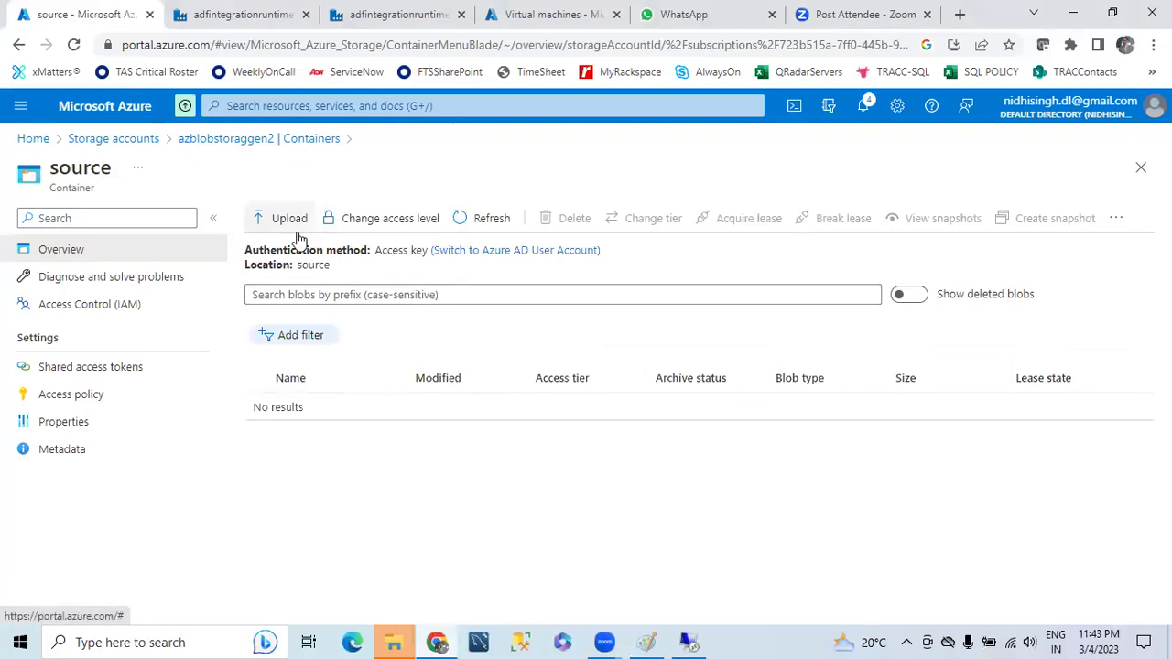
click(293, 223)
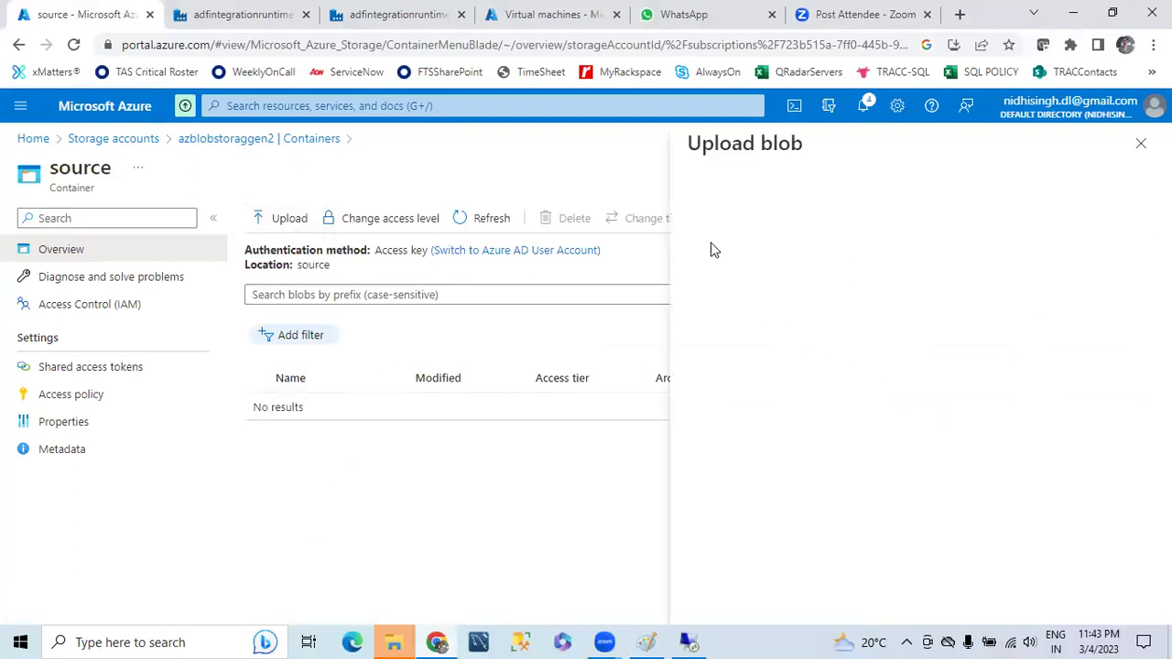
click(922, 311)
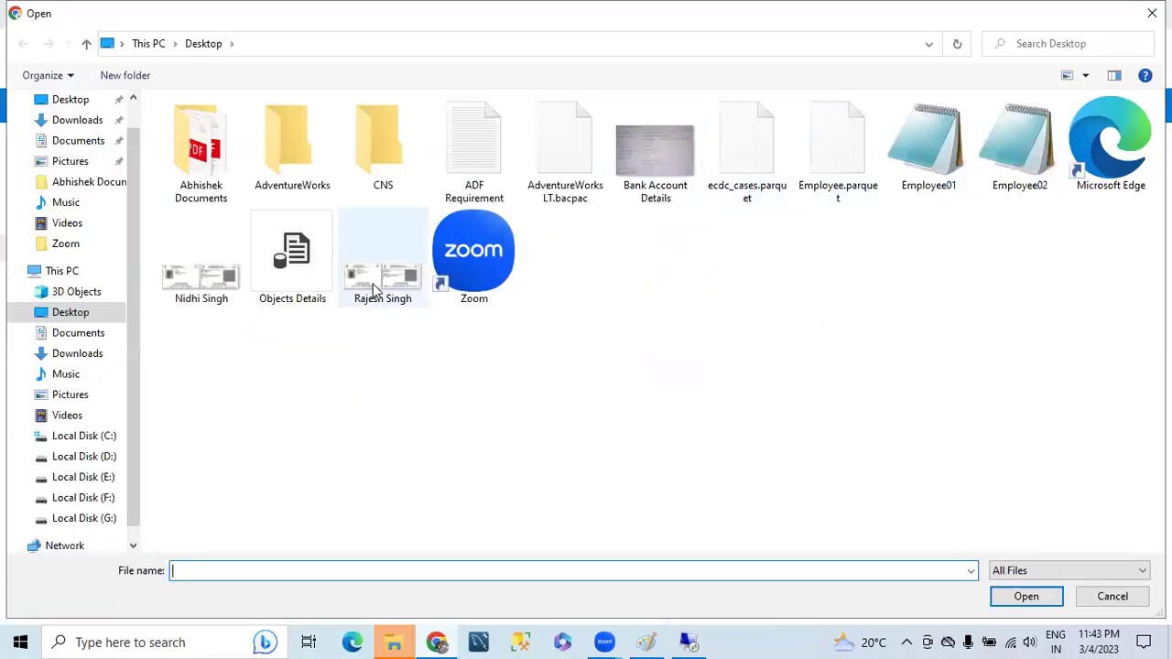
click(1026, 139)
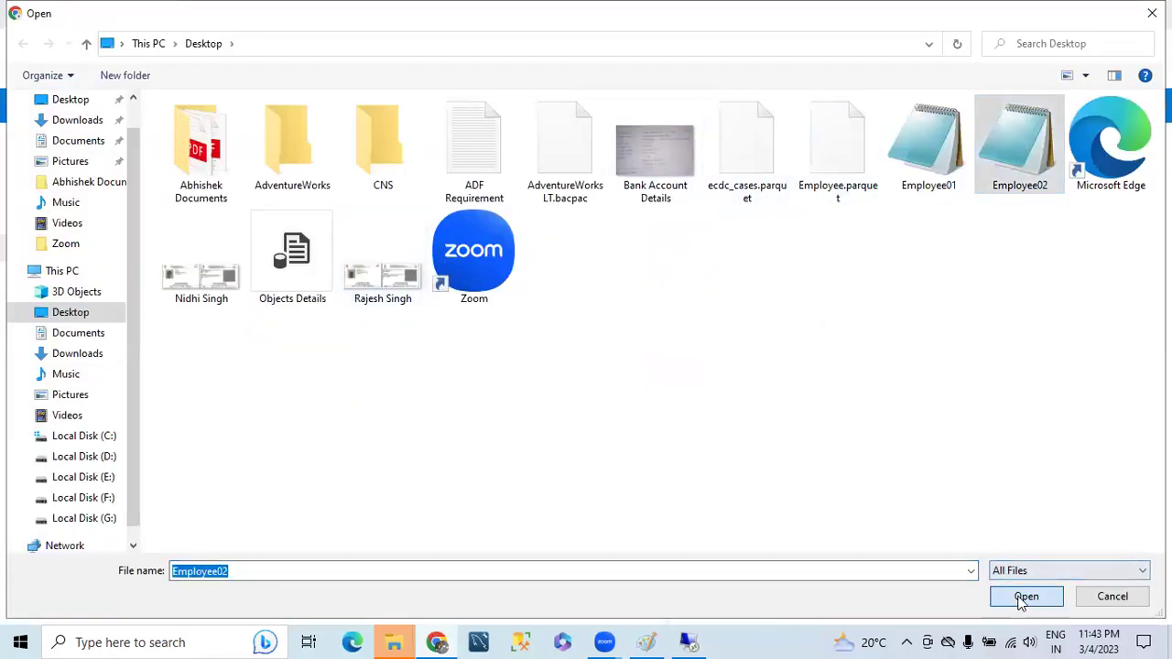
click(1027, 596)
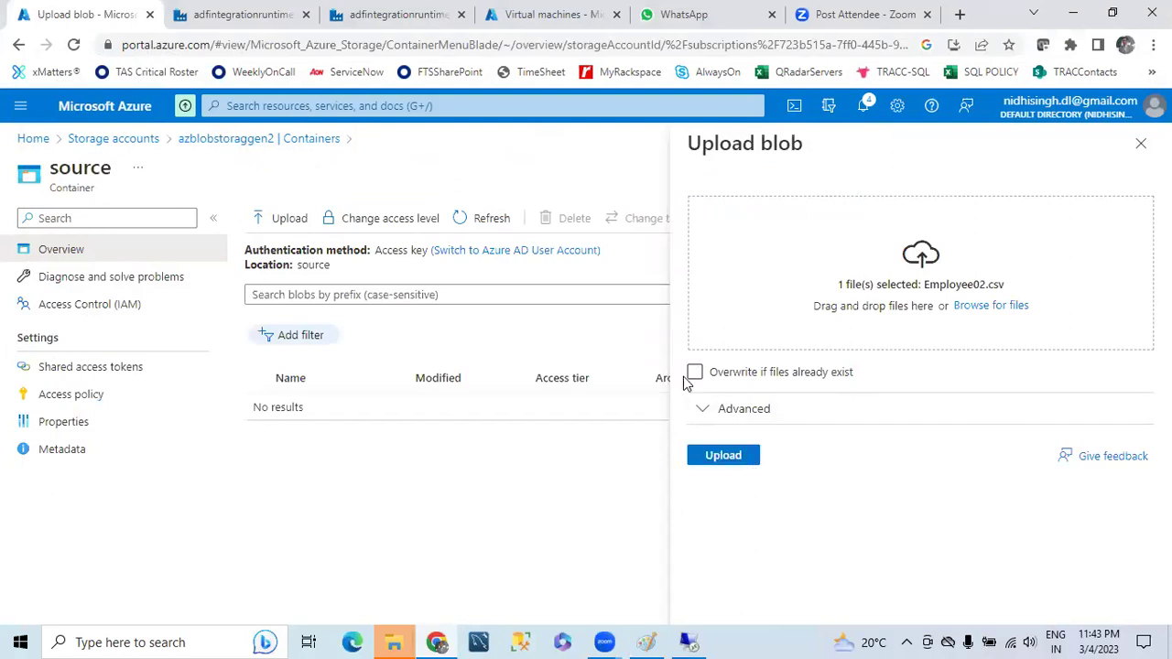
click(724, 455)
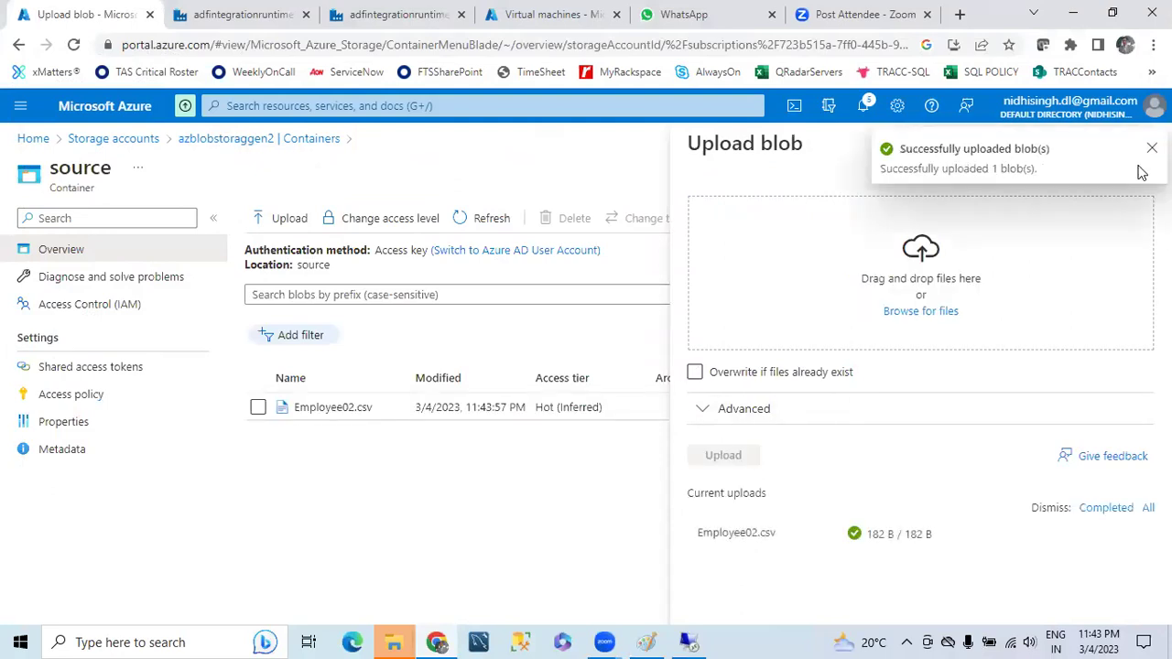
click(240, 14)
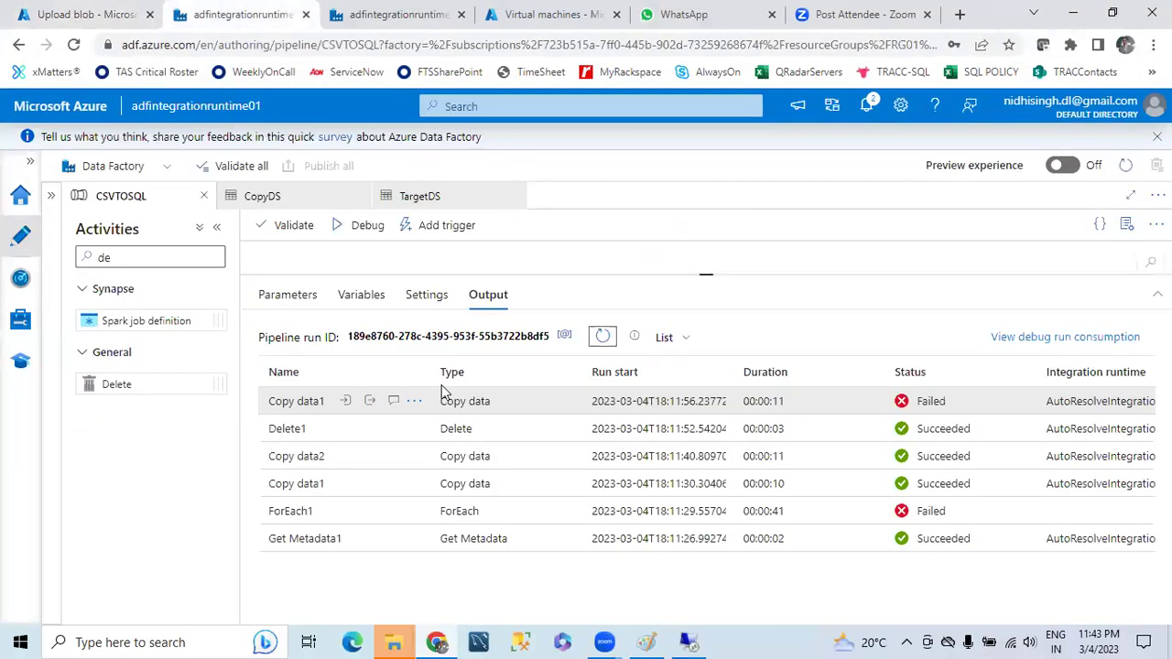
- Start a new CSVTOSQL debug run and refresh the output until Copy data1 shows Succeeded
click(356, 225)
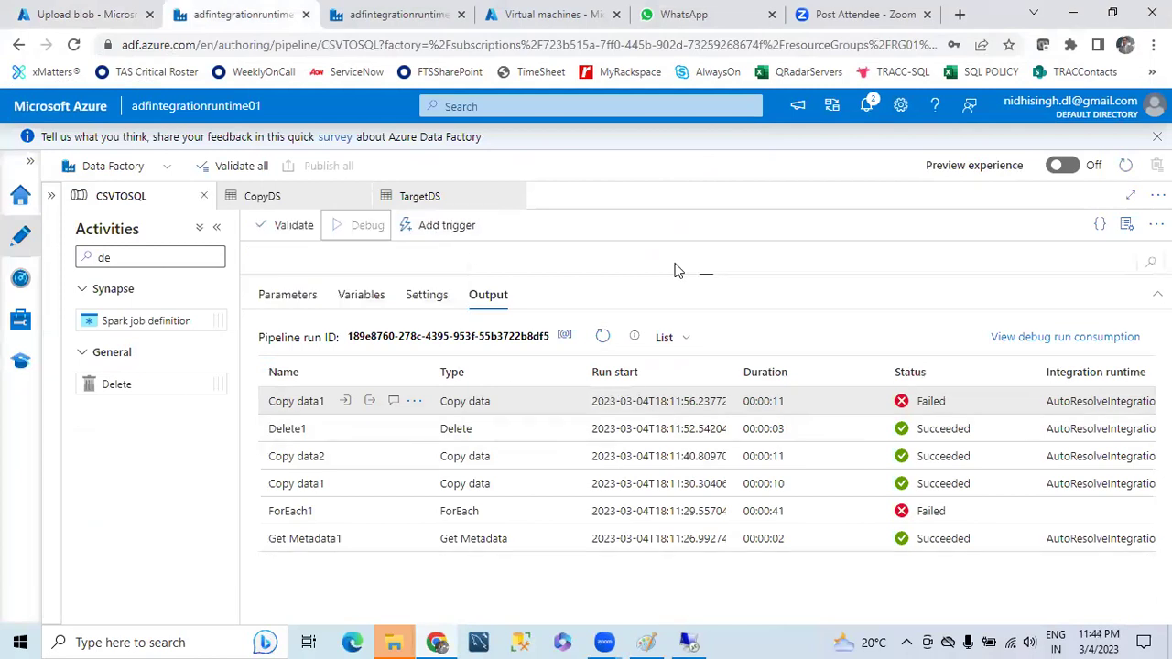
click(603, 336)
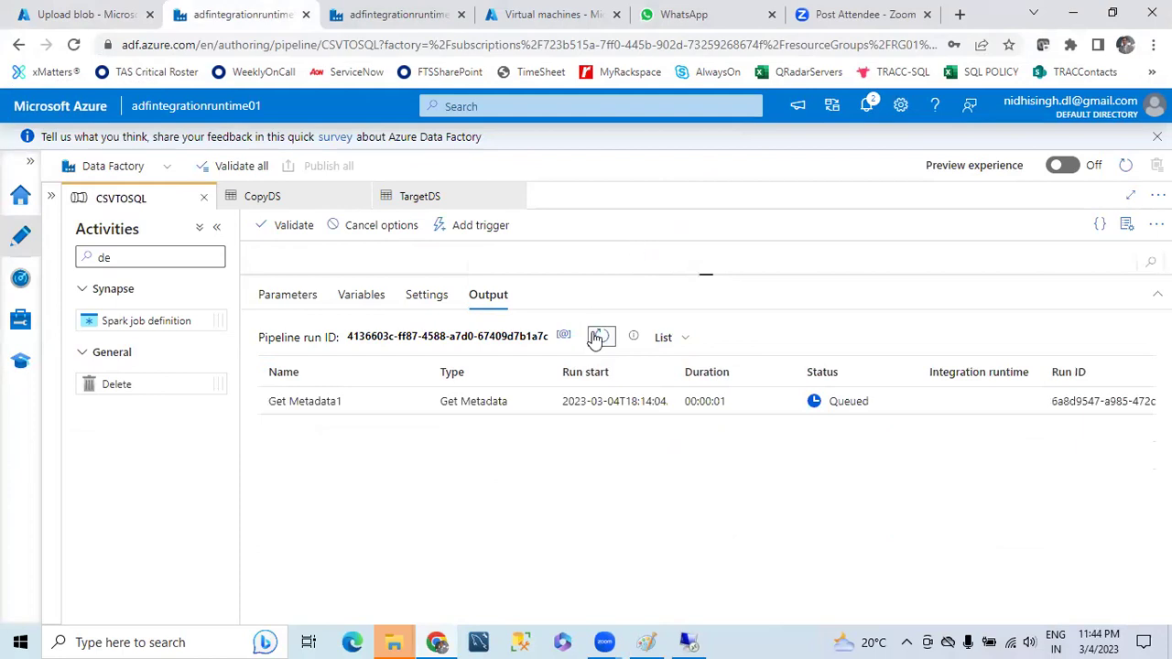
click(600, 336)
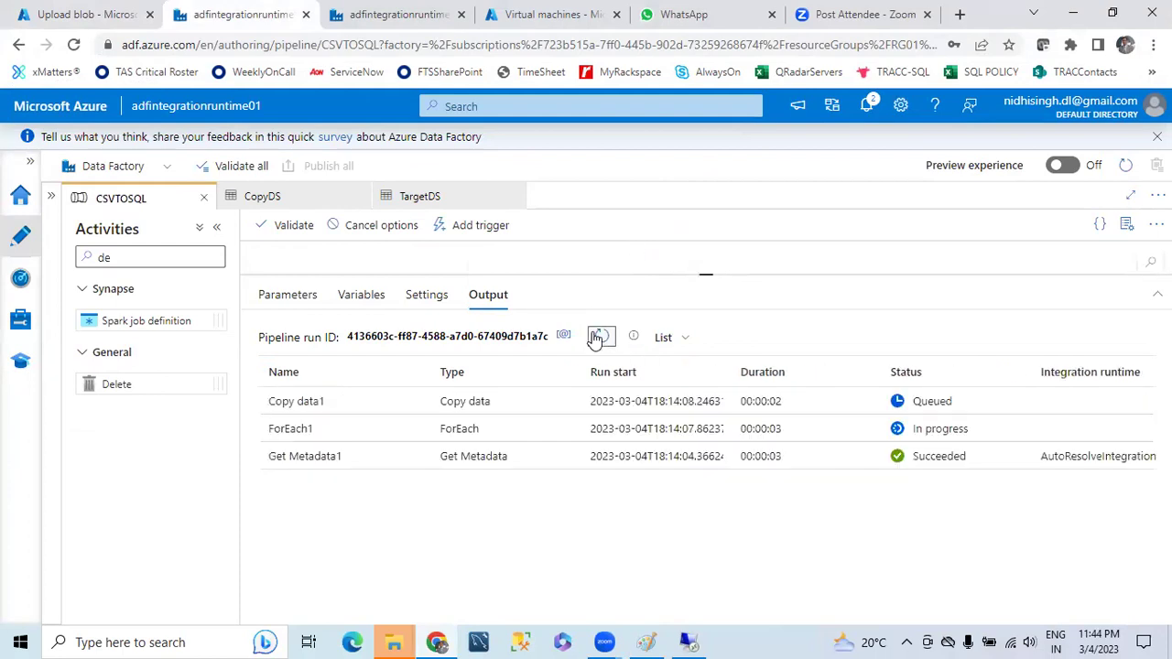
click(597, 337)
click(597, 337)
click(597, 337)
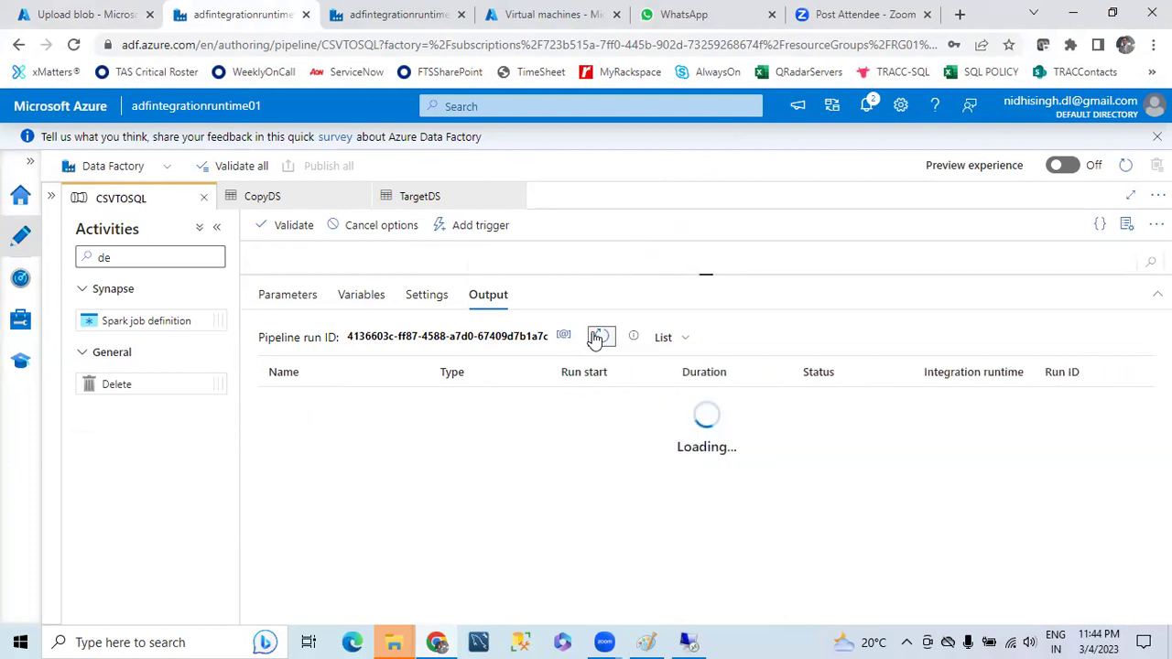
click(597, 337)
click(597, 337)
click(597, 337)
click(597, 337)
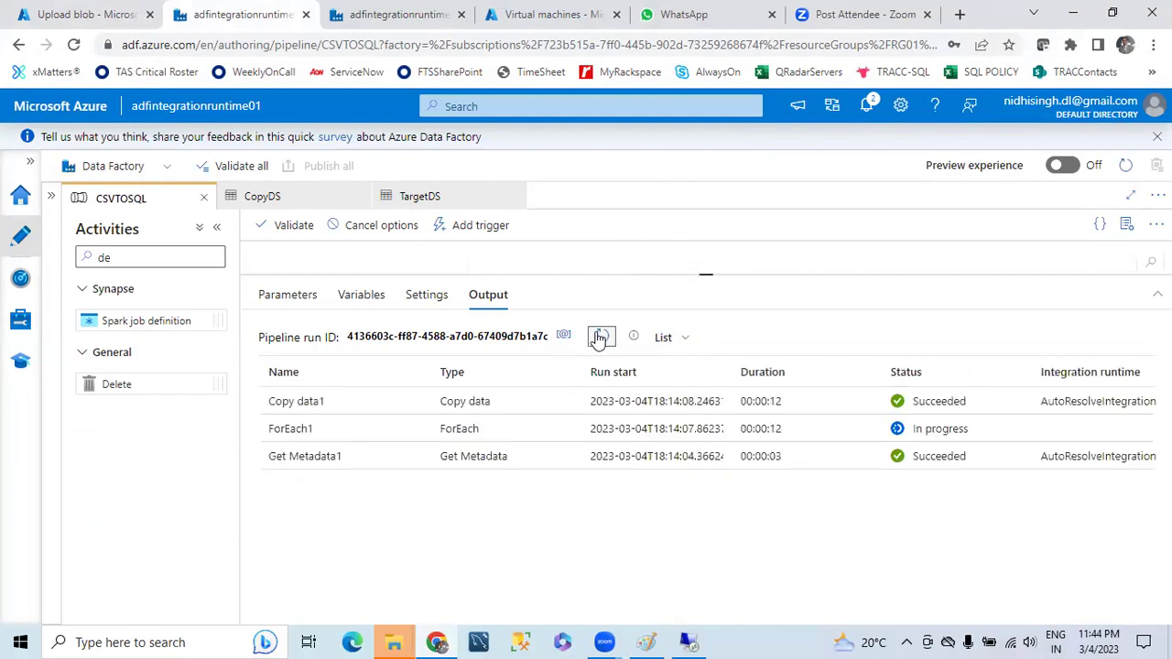
click(682, 641)
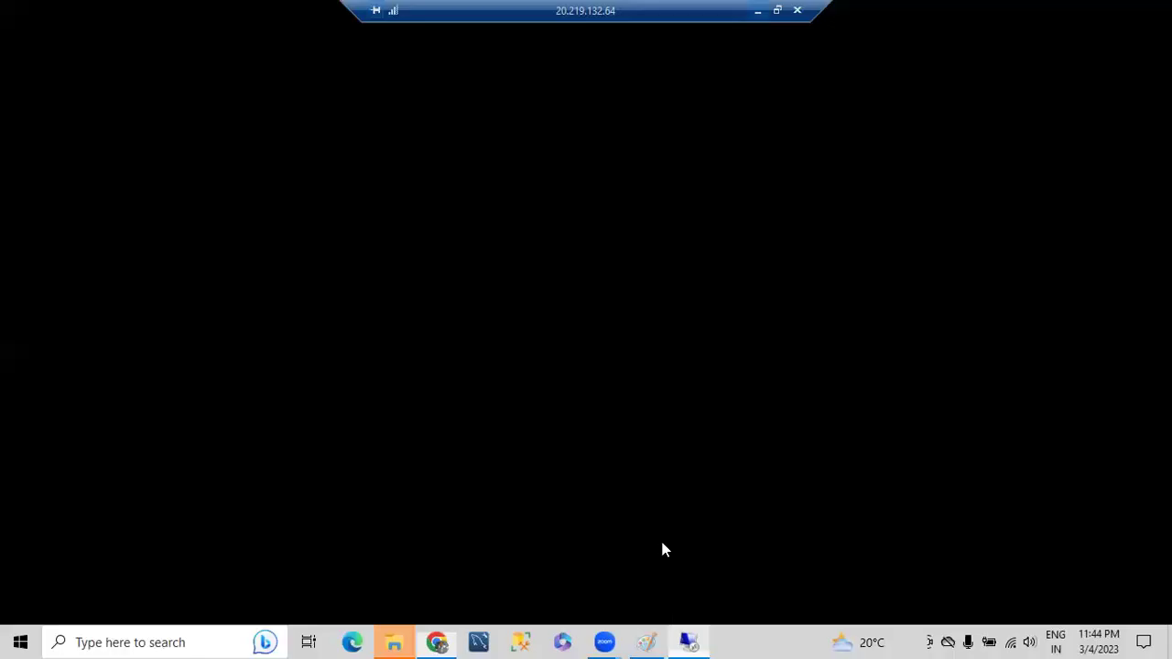
- Rerun 'select * from Employee' and scroll the results, now showing 12 rows
click(240, 78)
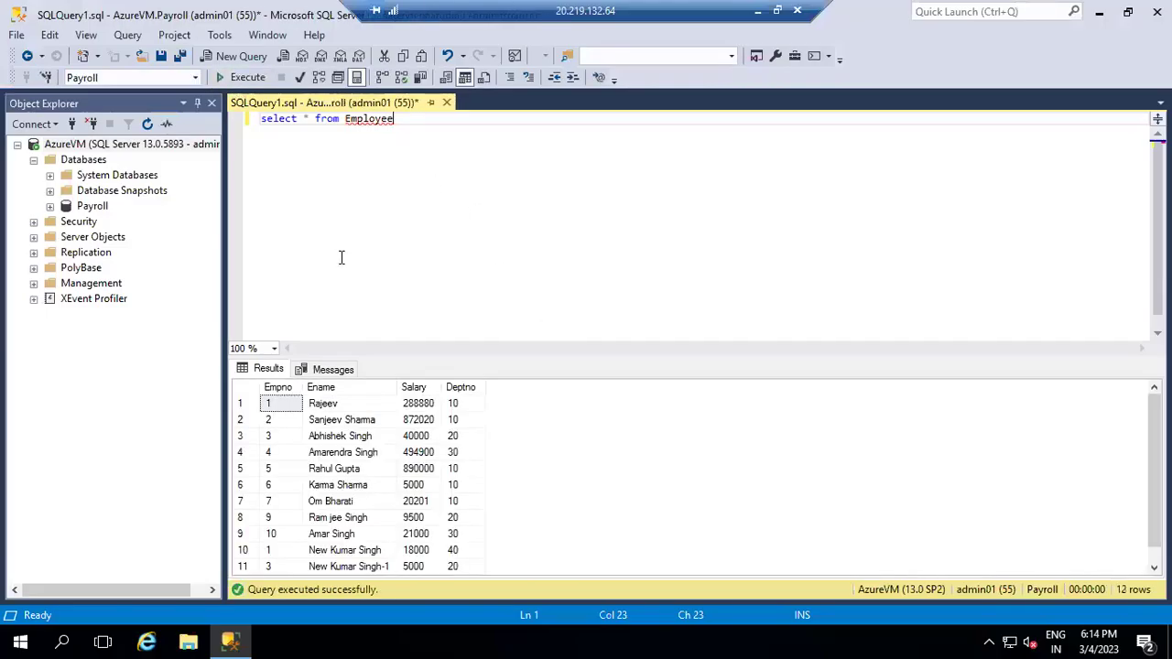
scroll(375, 470, down, 1)
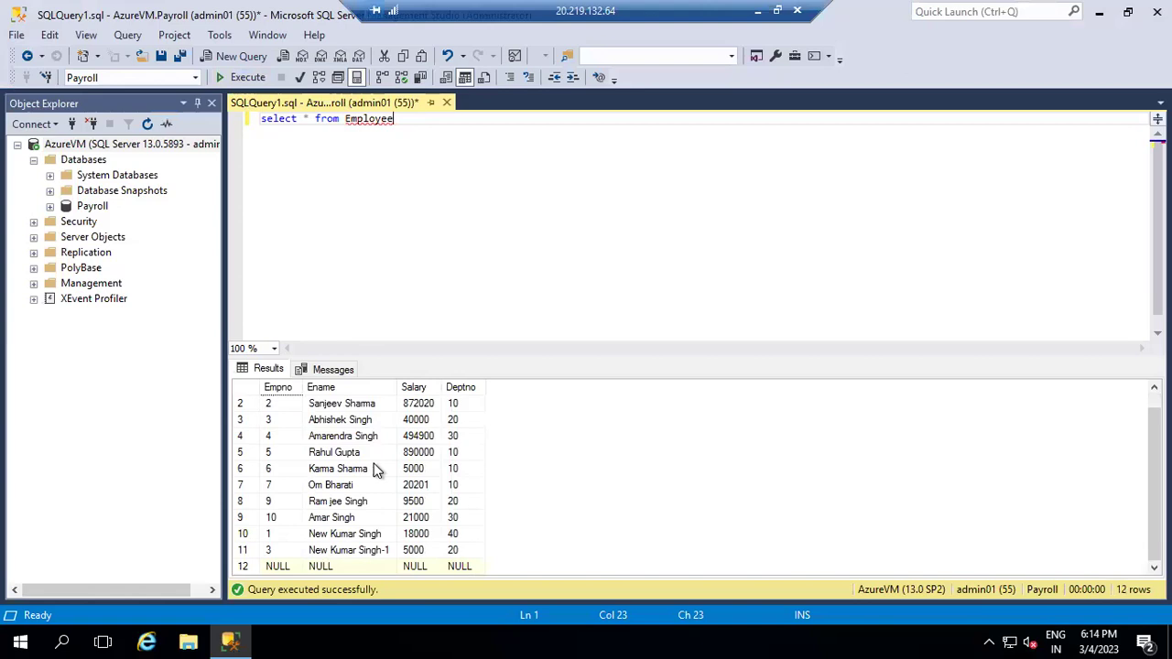
scroll(375, 470, up, 1)
scroll(376, 469, down, 1)
scroll(375, 470, up, 1)
scroll(375, 470, down, 1)
scroll(375, 470, up, 1)
scroll(376, 470, down, 1)
scroll(375, 470, up, 1)
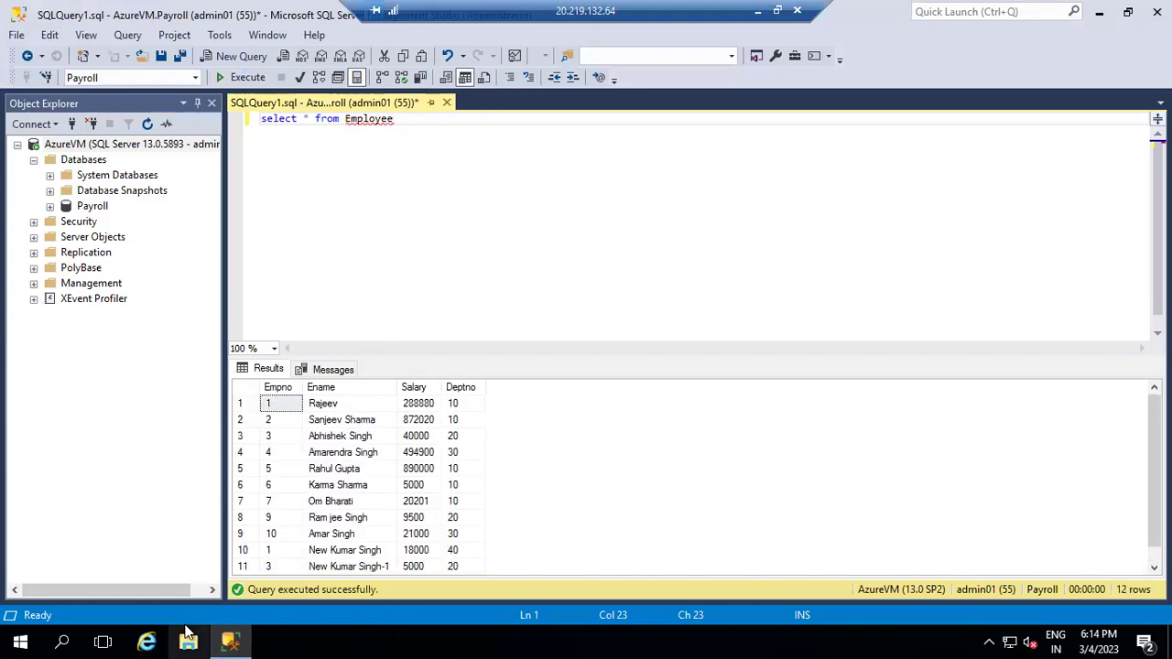
key(alt+Tab)
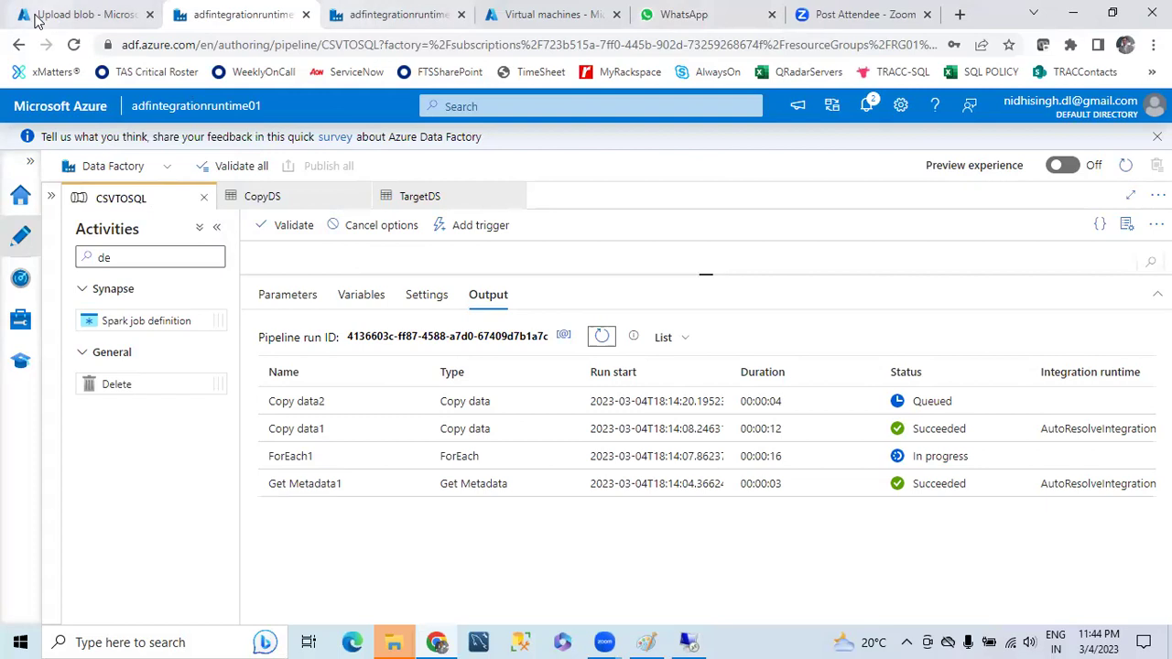
- Check the processed container, which lists Employee02.csv (206 B) beside Employee01.csv
click(81, 15)
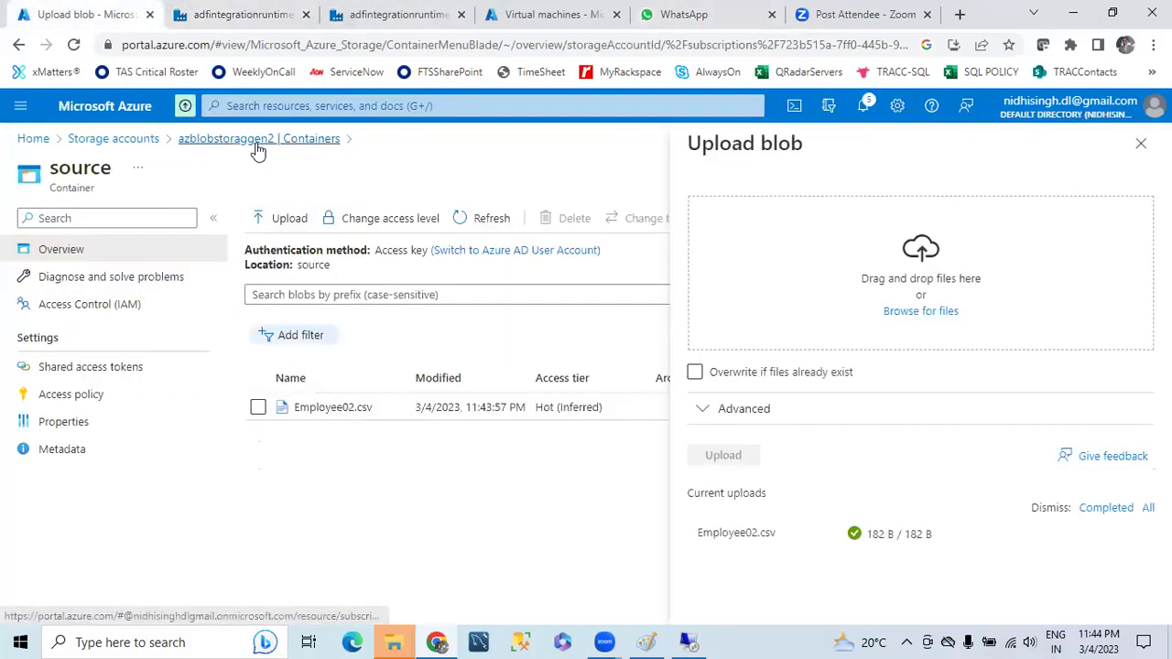
click(265, 141)
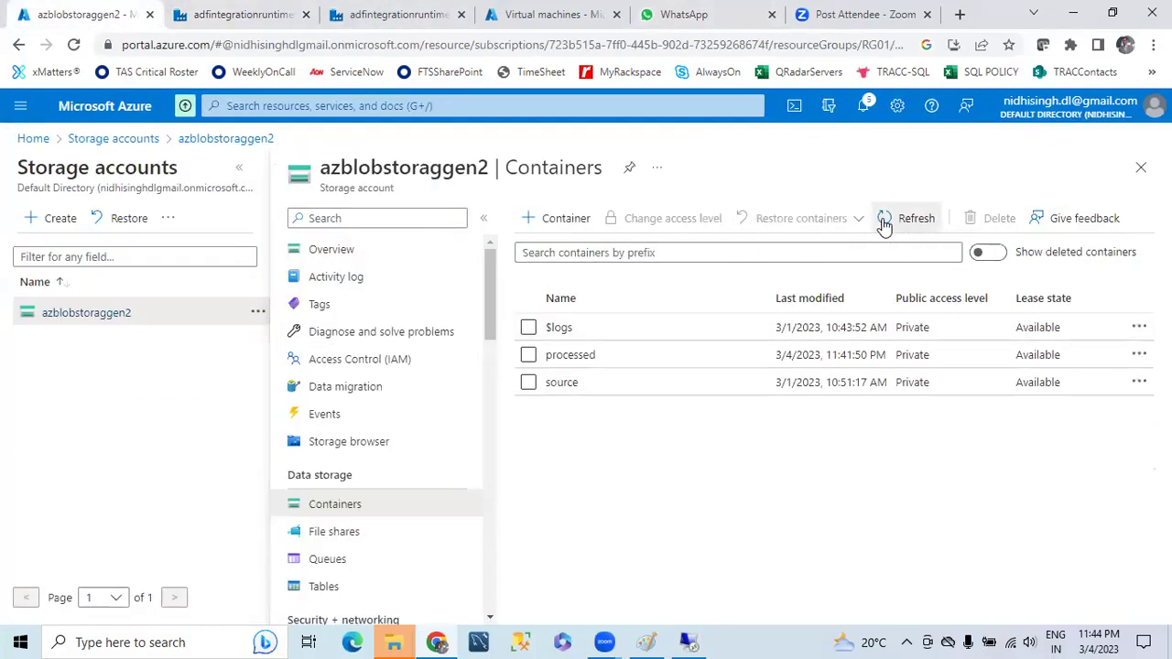
click(572, 357)
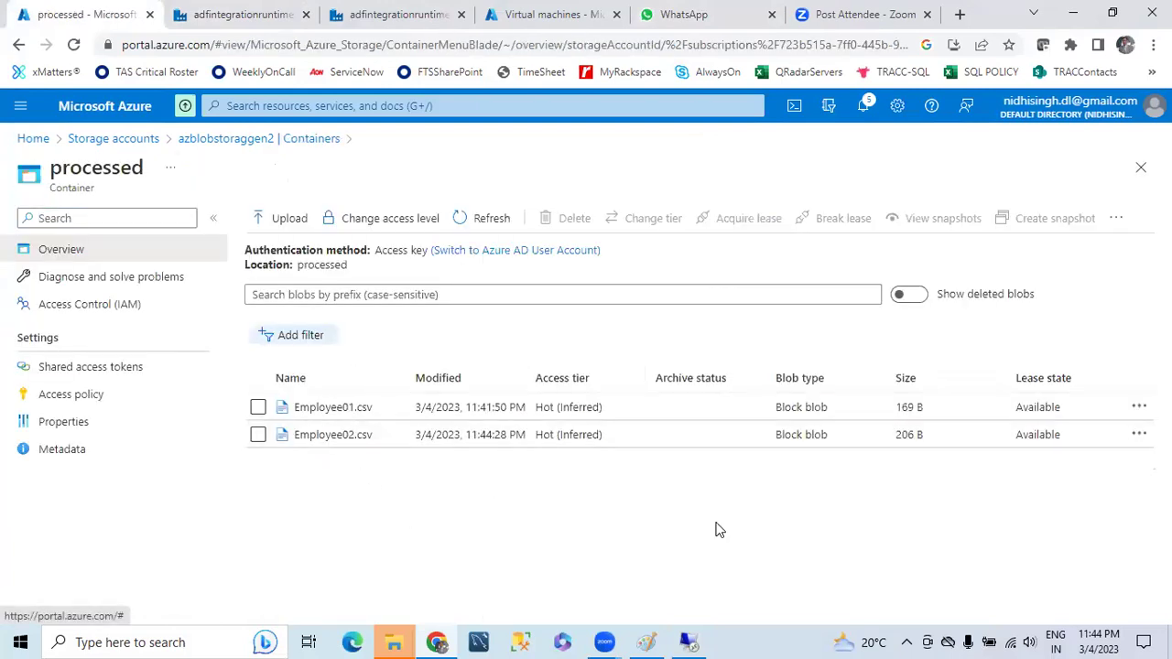
click(689, 642)
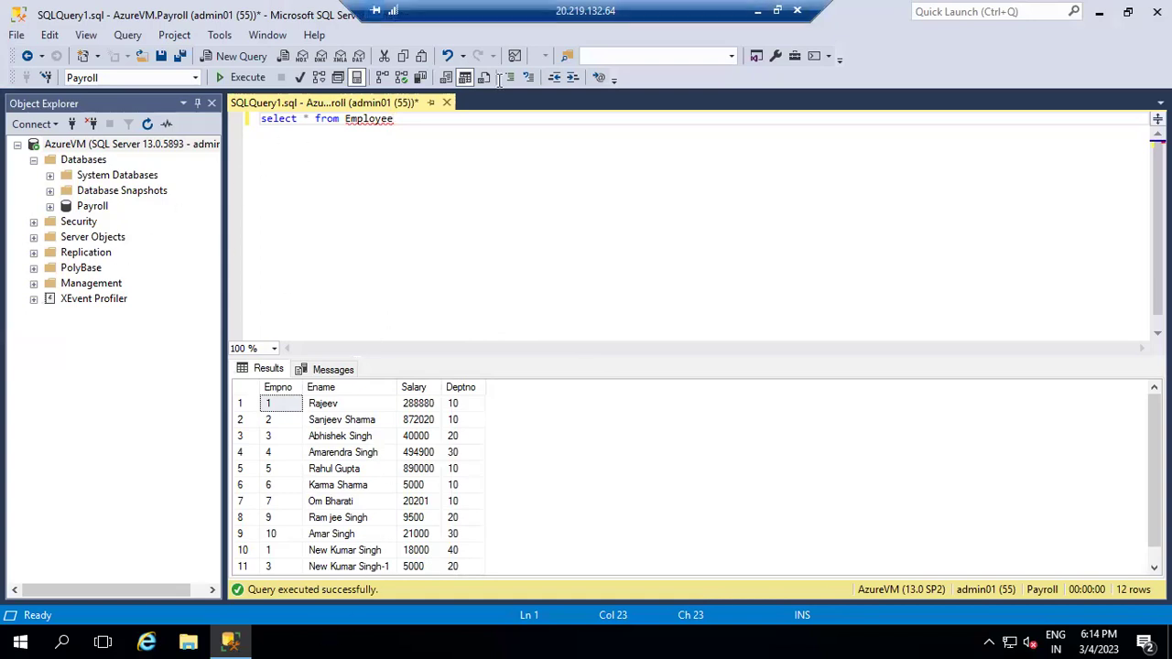
click(758, 10)
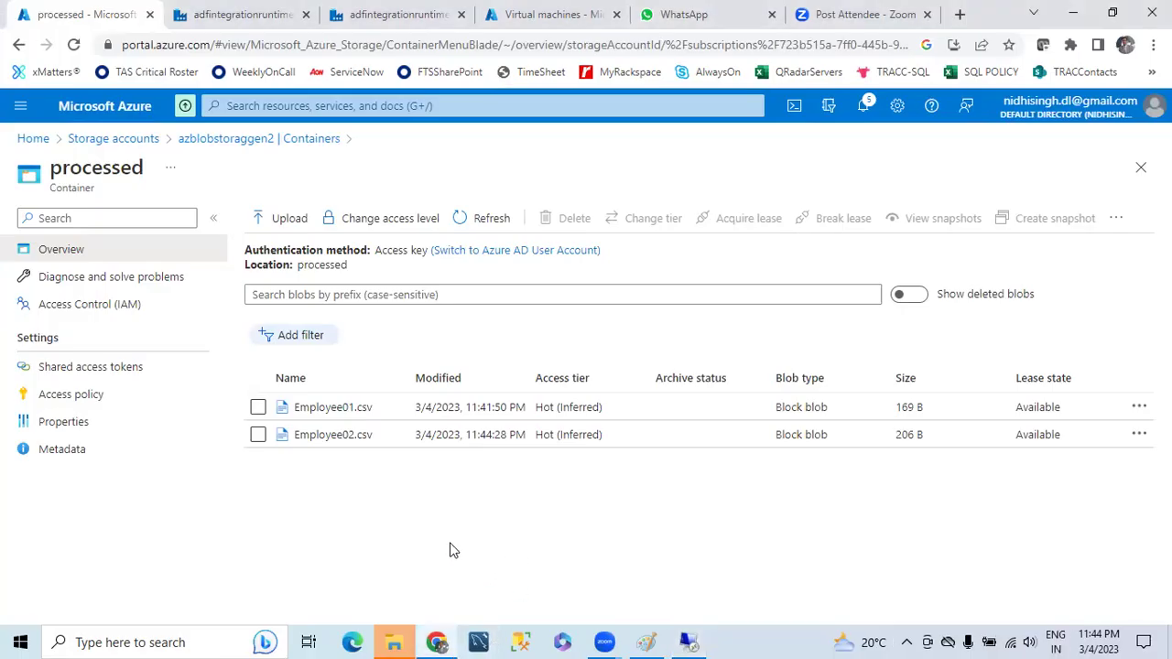
- Confirm the source container shows no results, then return to the Paint pipeline diagram
mouse_move(689, 641)
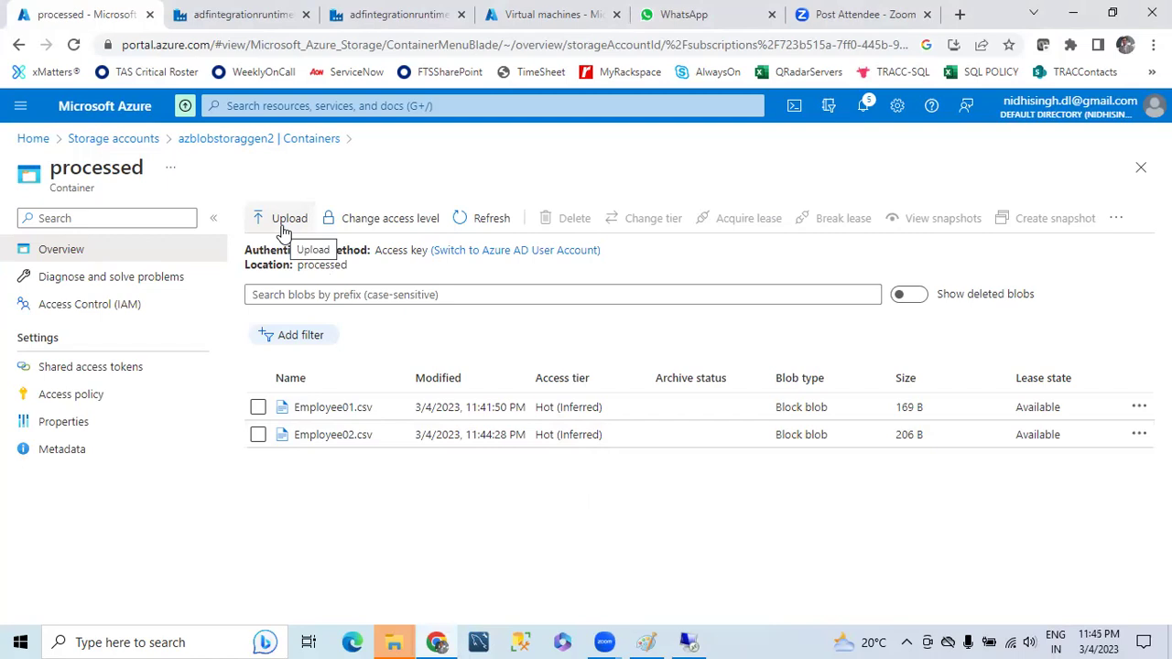
click(231, 140)
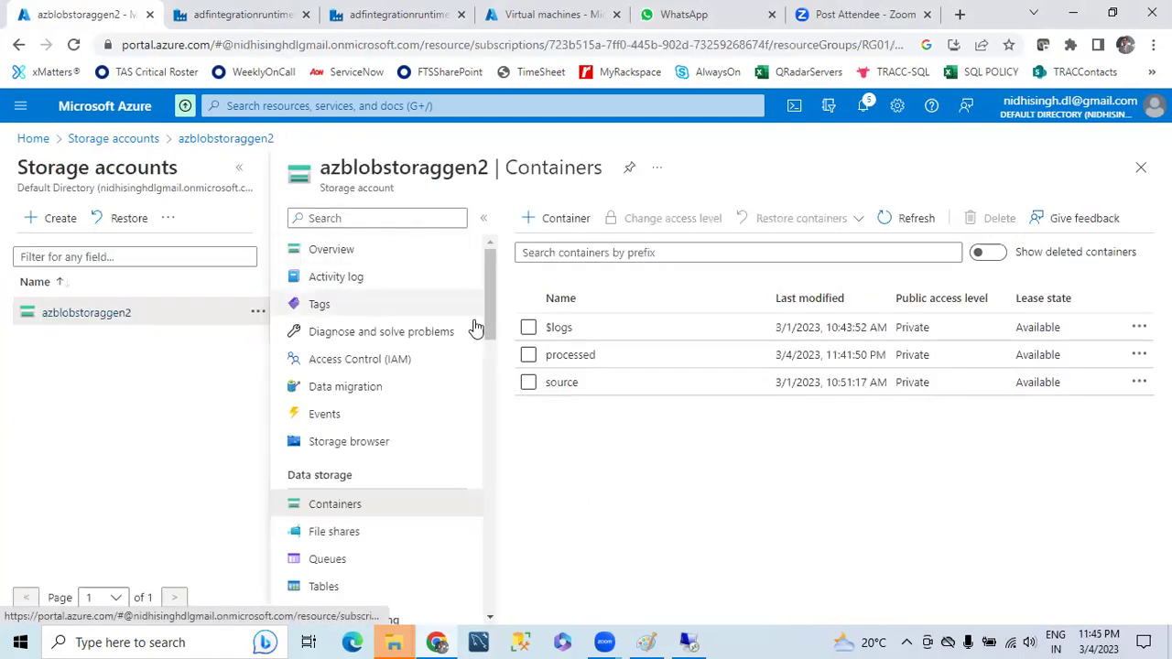
click(561, 383)
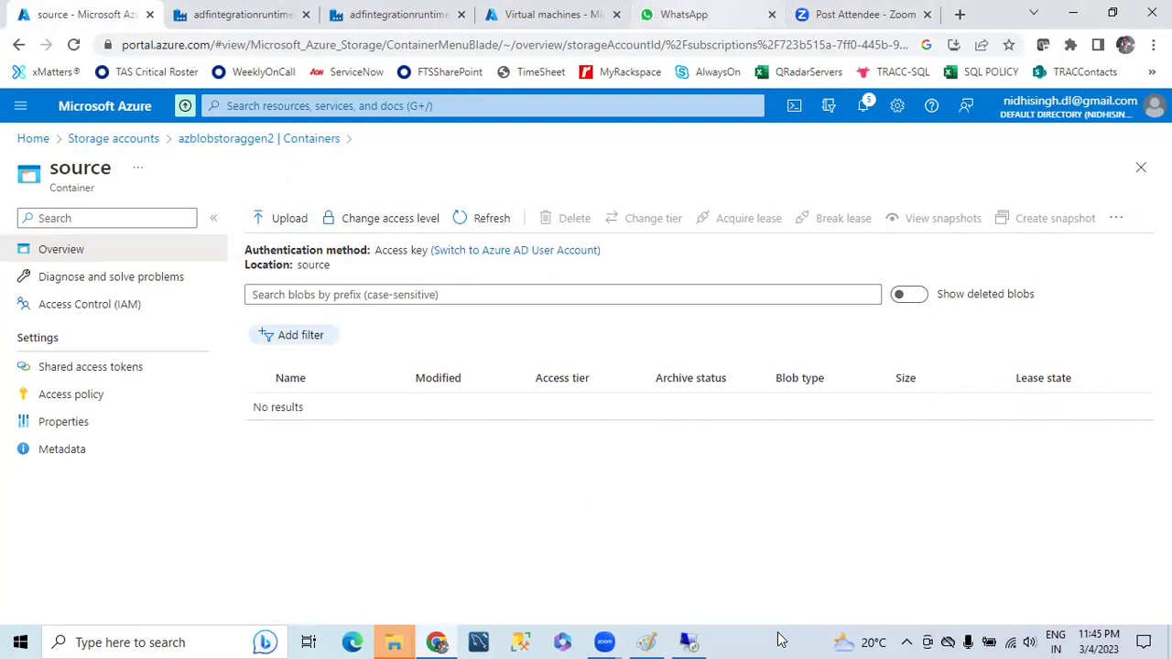
click(647, 642)
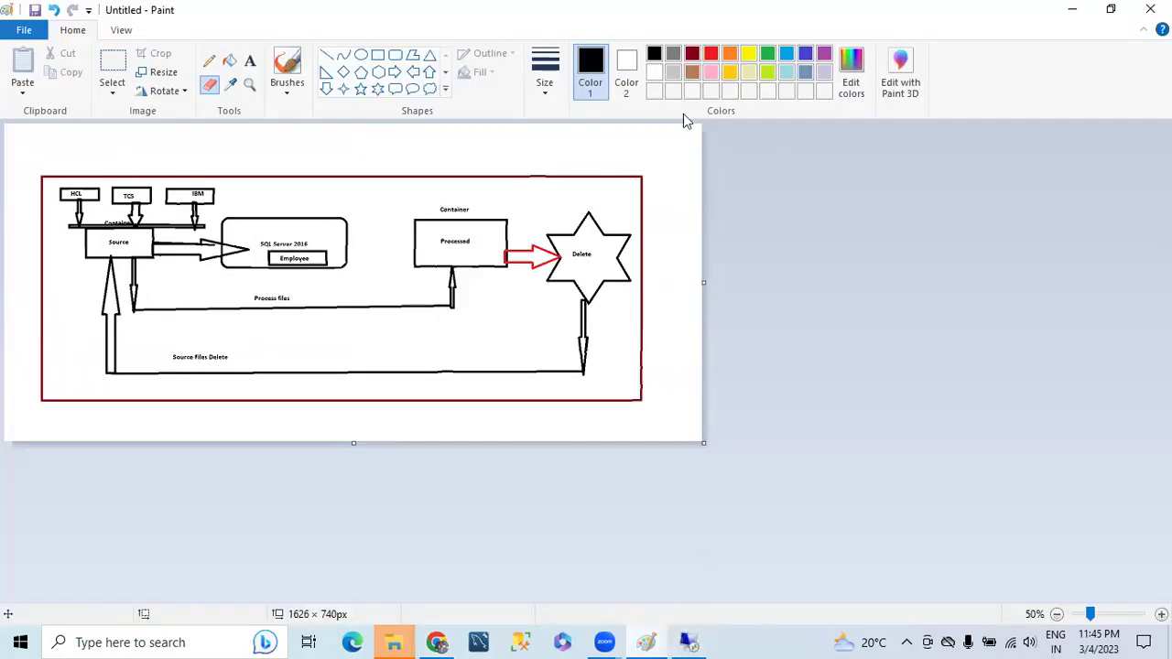